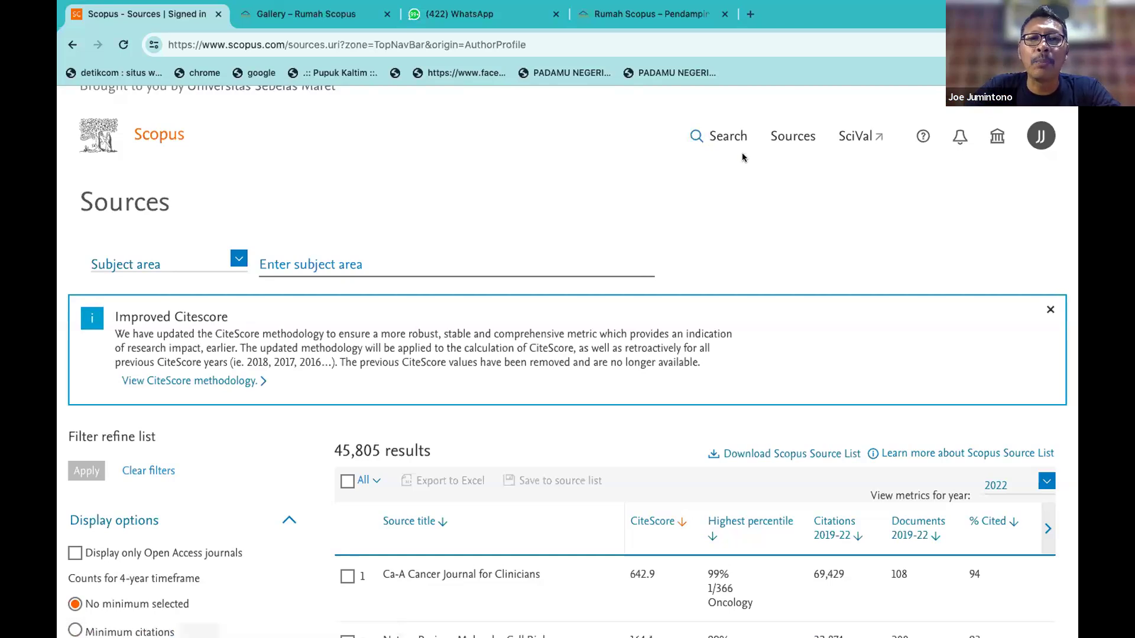
Reload the Scopus Sources list, check the journal questions in the Word document, and return to Chrome.
click(797, 134)
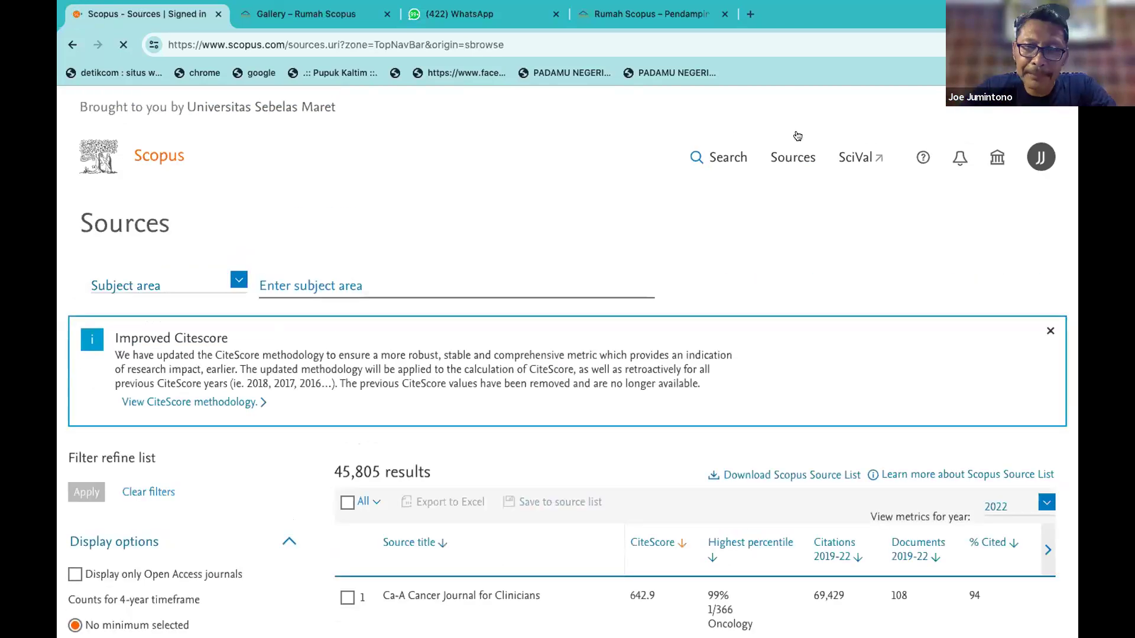
mouse_move(723, 614)
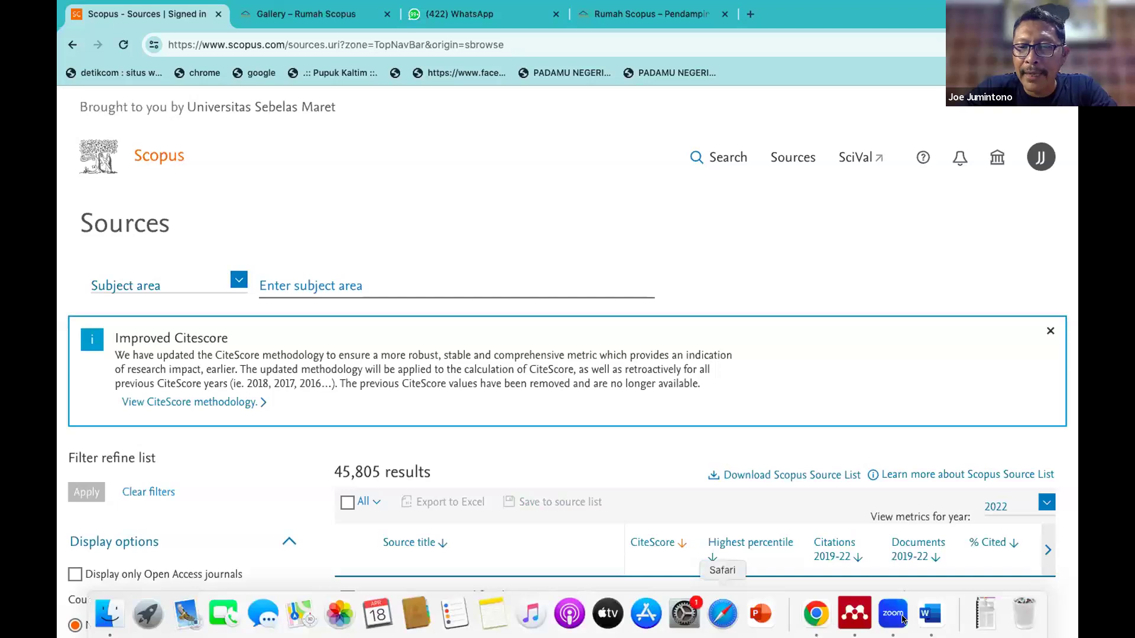
click(926, 616)
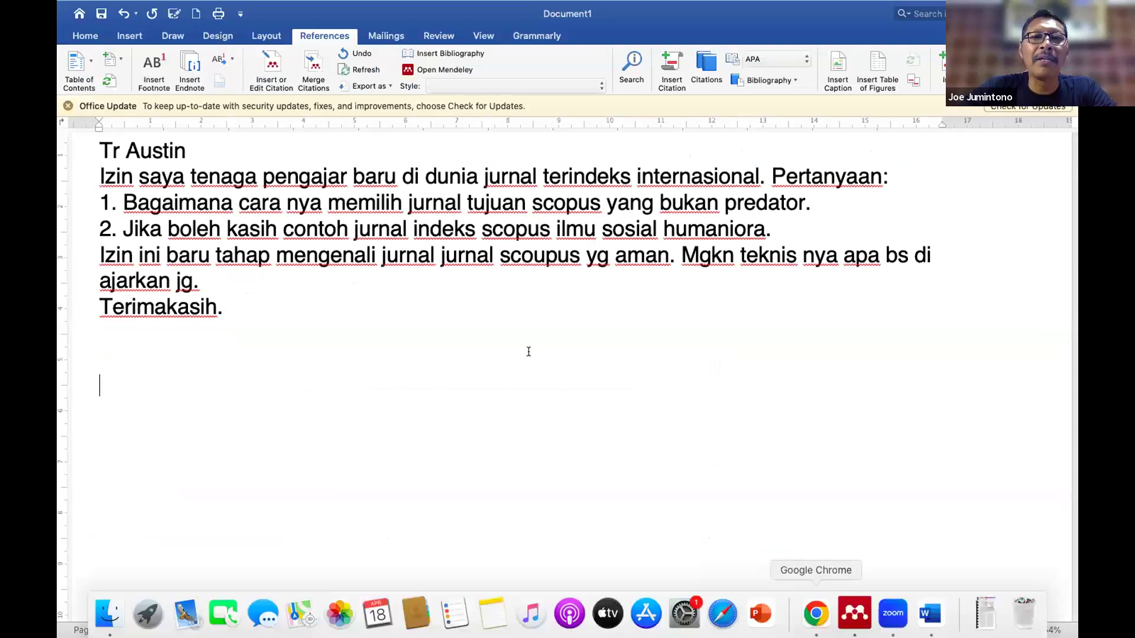
key(super+Tab)
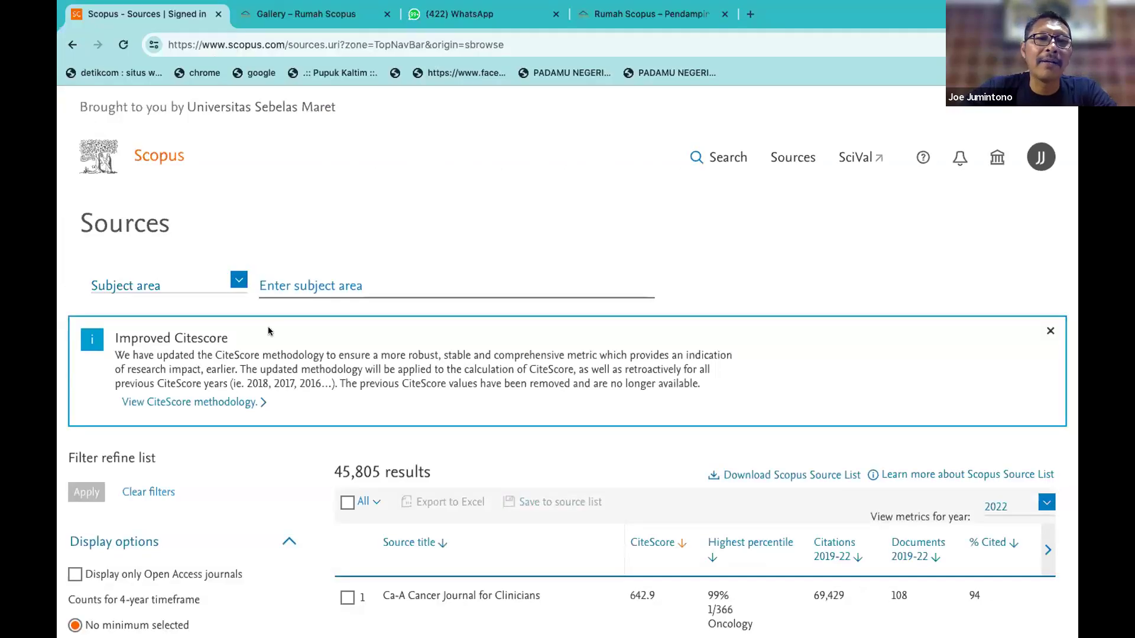
Keep Subject area as the search field and filter the source list to the Journals source type.
click(237, 278)
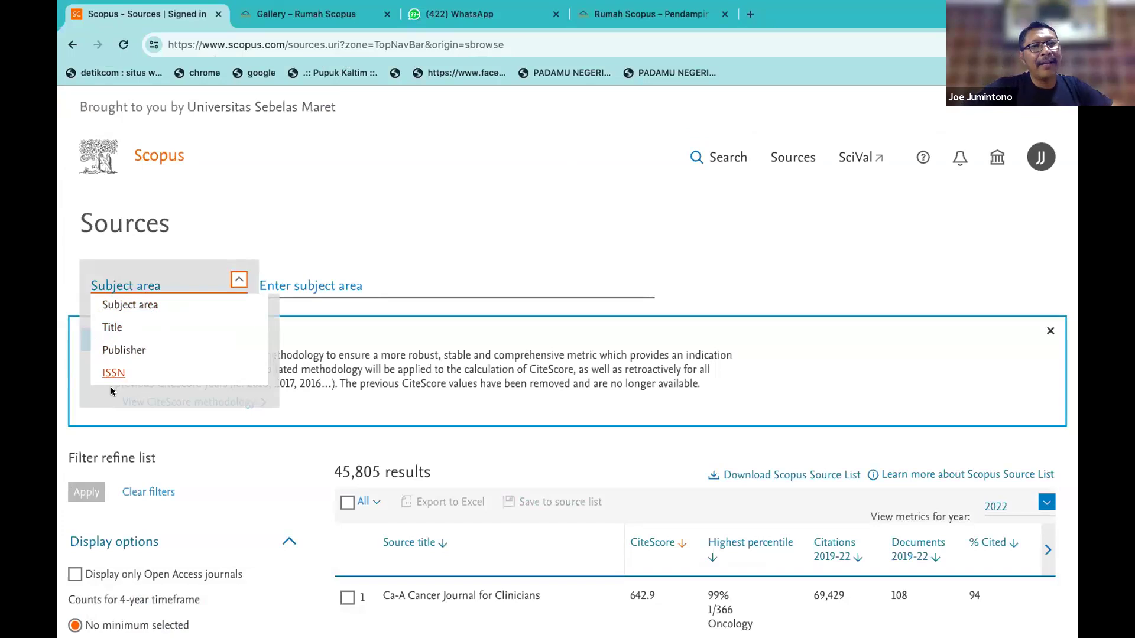
click(128, 305)
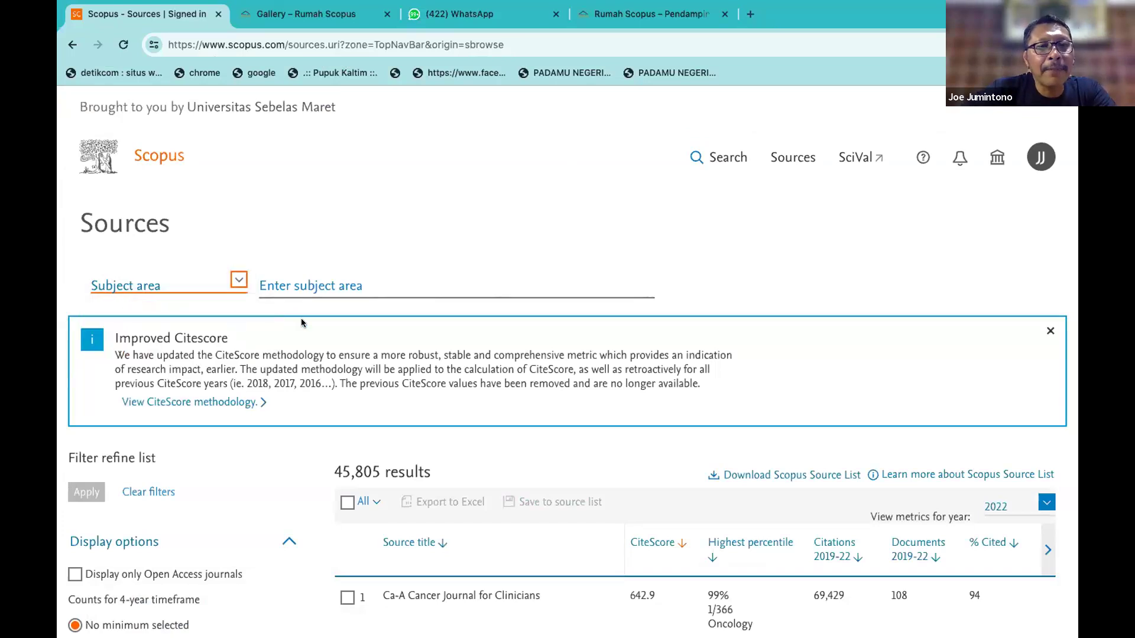
scroll(331, 310, down, 3)
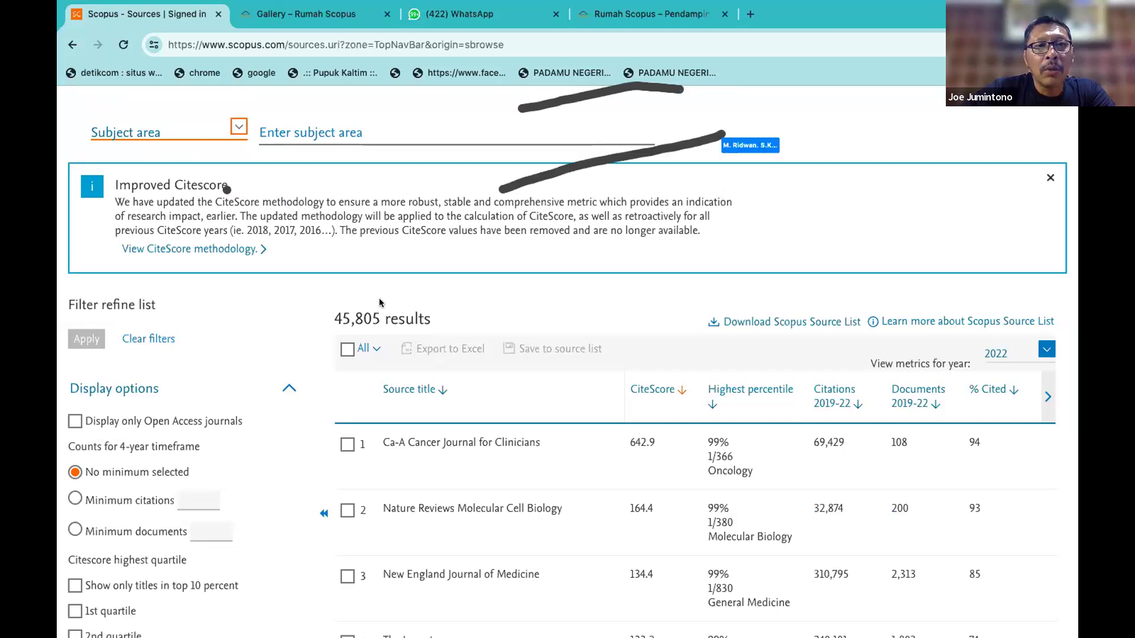
scroll(379, 302, down, 1)
scroll(282, 301, down, 5)
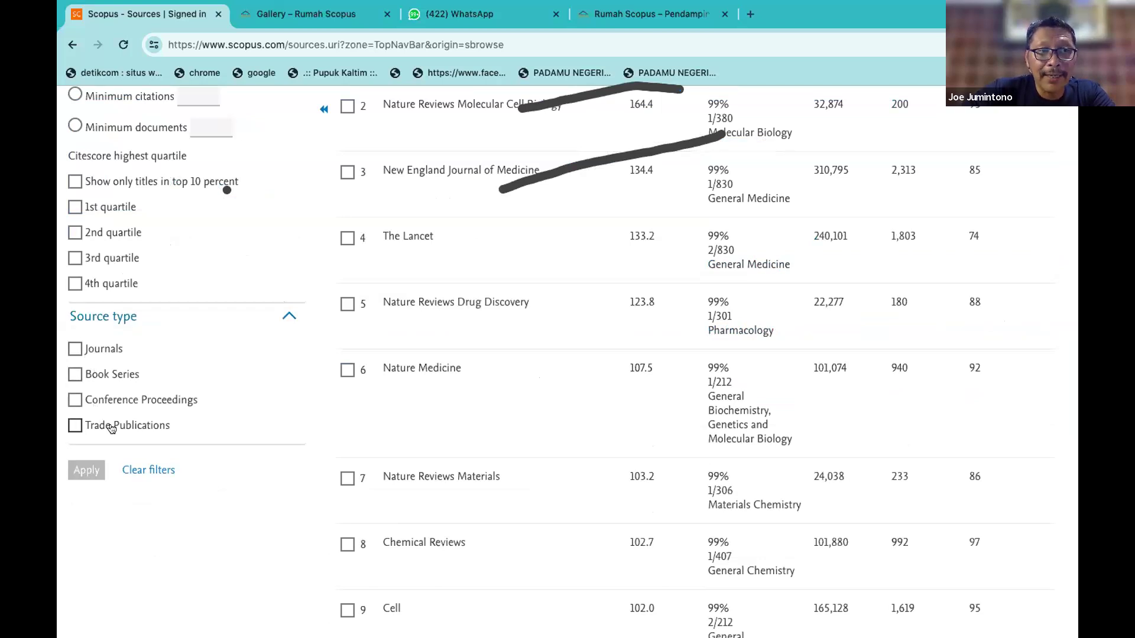
click(74, 351)
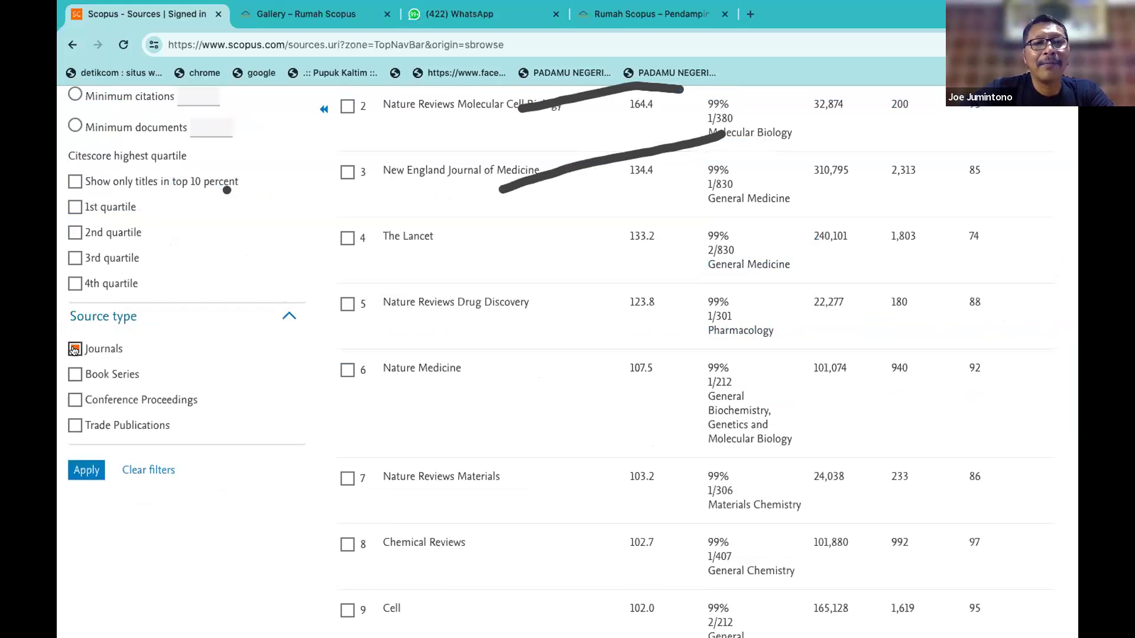
click(83, 470)
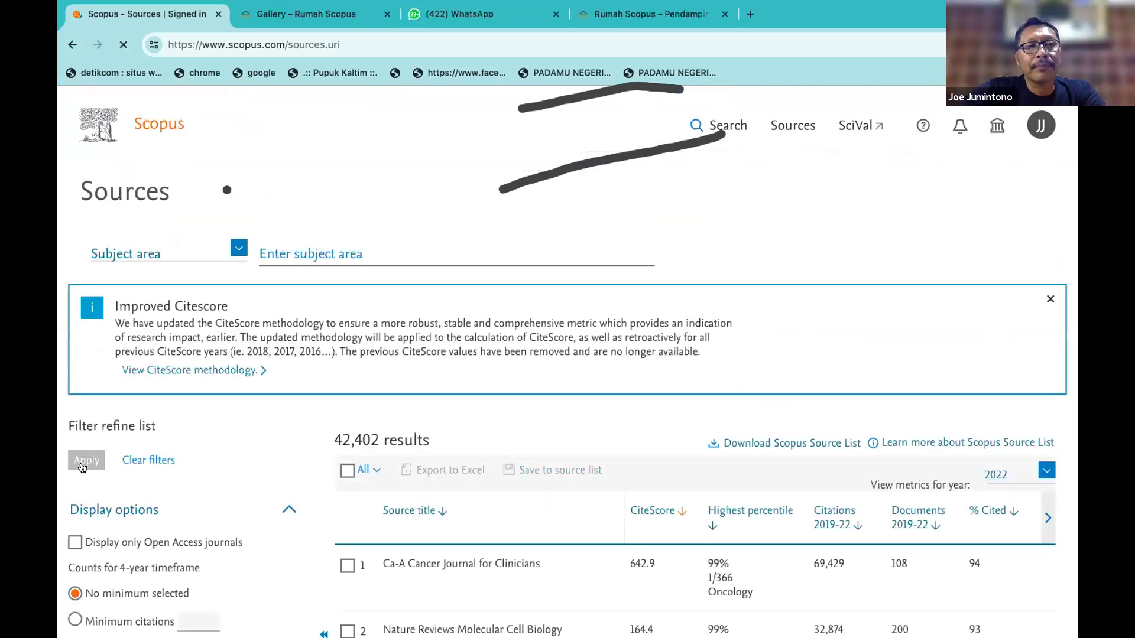
Search the subject areas for "huma" and look through the matching categories.
scroll(342, 326, down, 2)
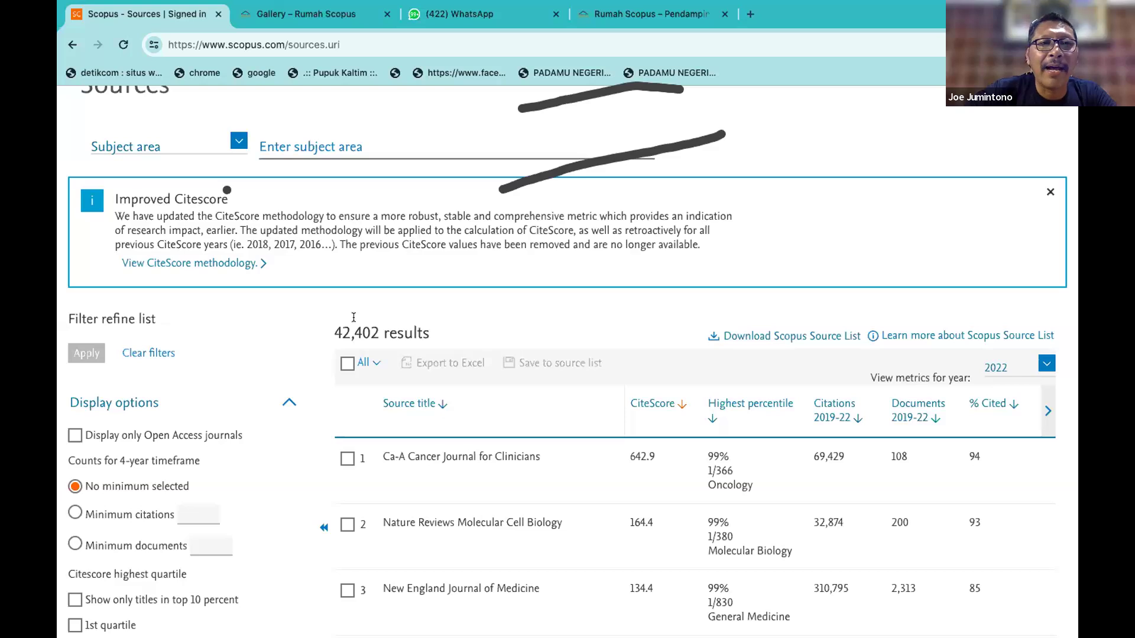
click(270, 156)
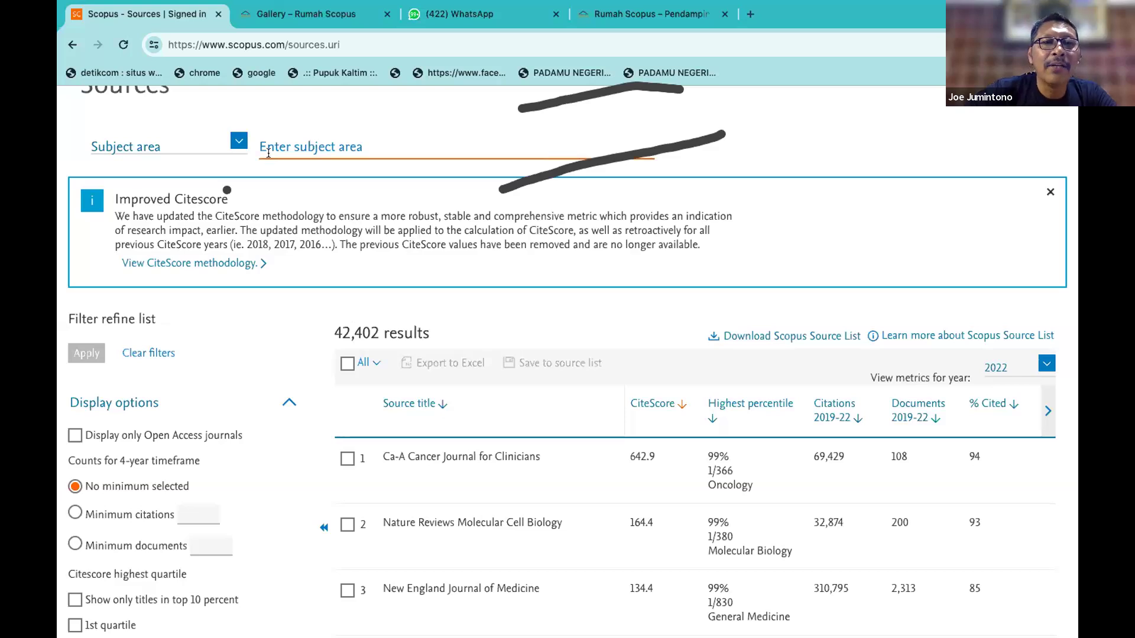
text(huma)
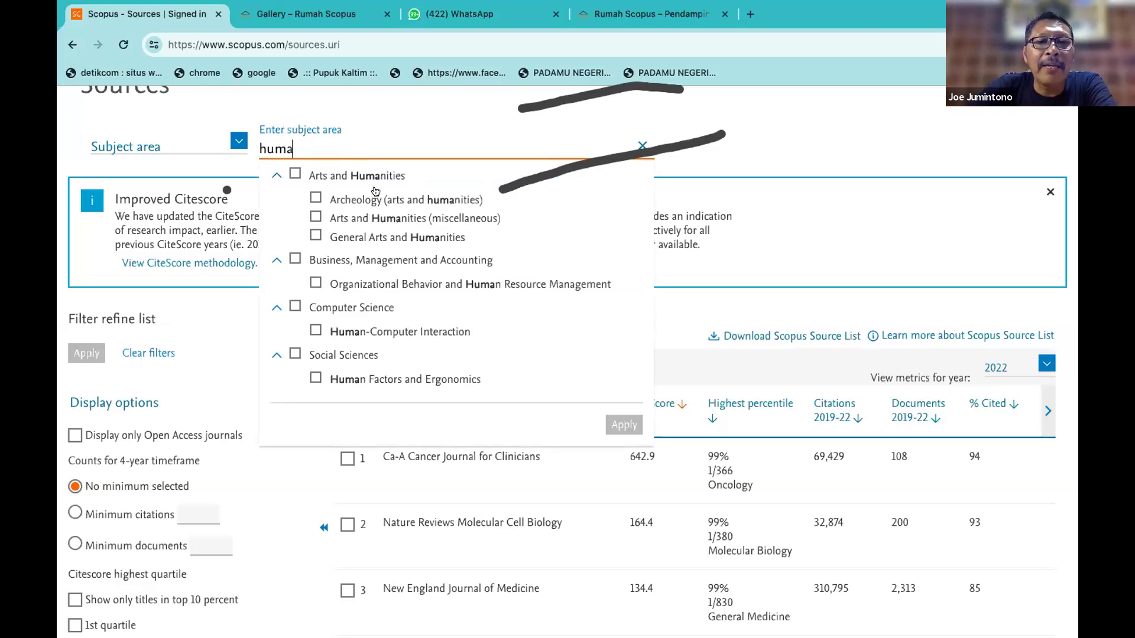
scroll(374, 190, down, 1)
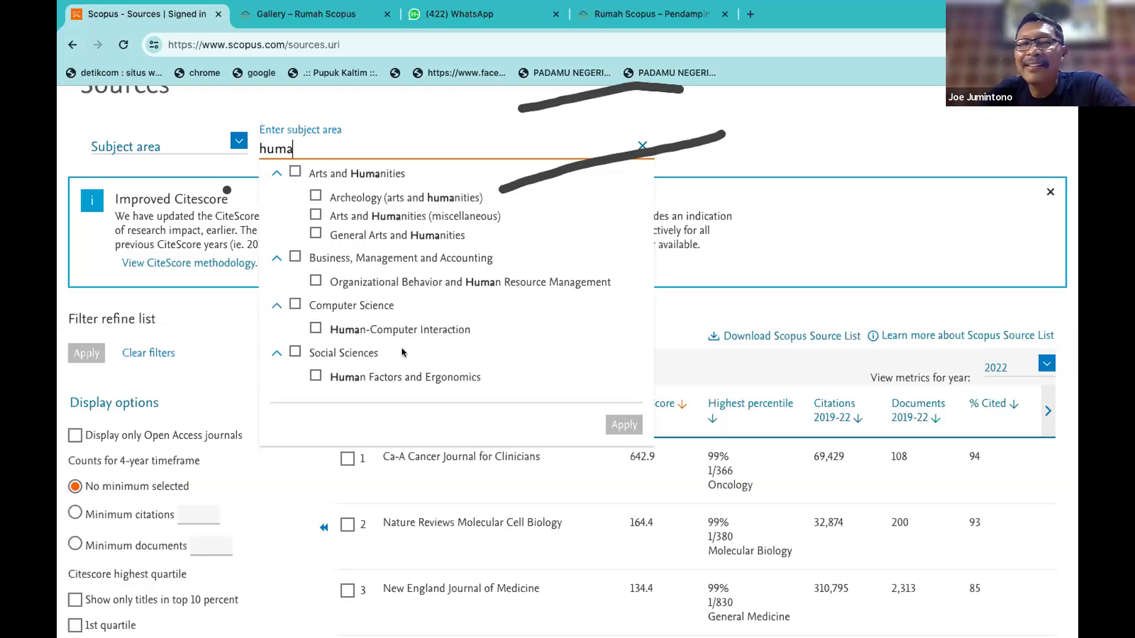
Search the subject areas for "soci", apply General Social Sciences as the subject filter, and return to Chrome.
double_click(290, 148)
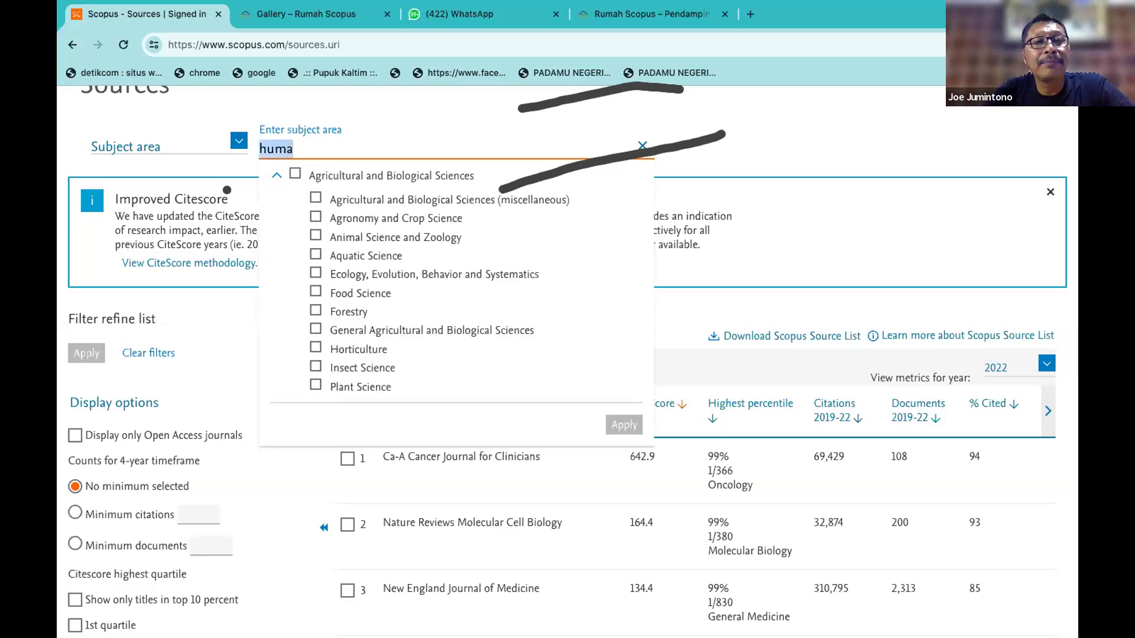
text(soci)
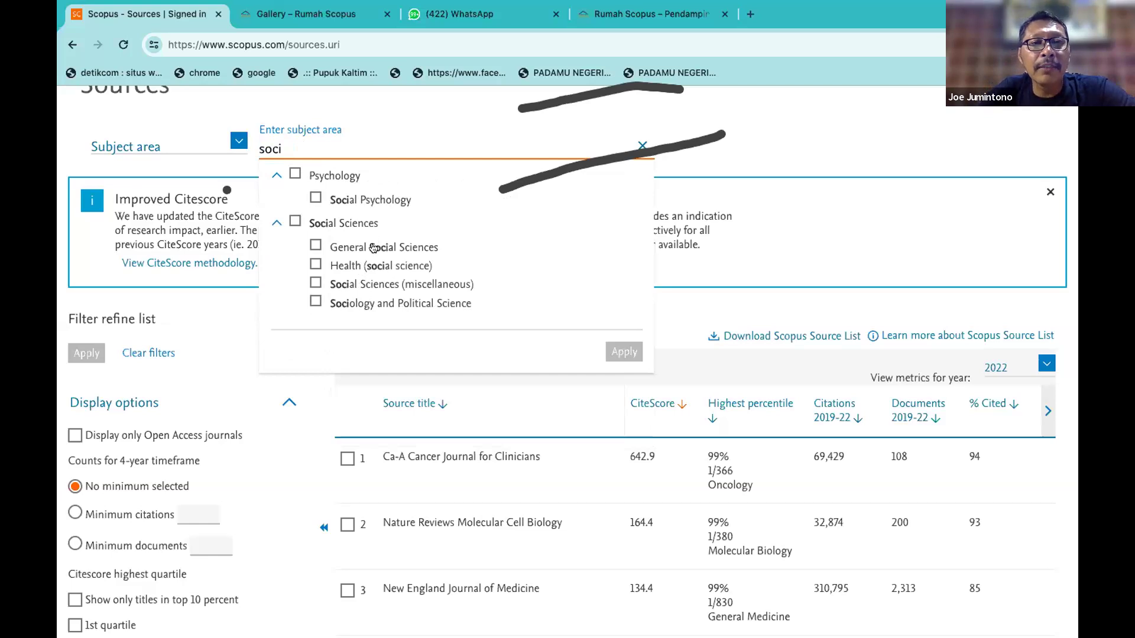
click(316, 247)
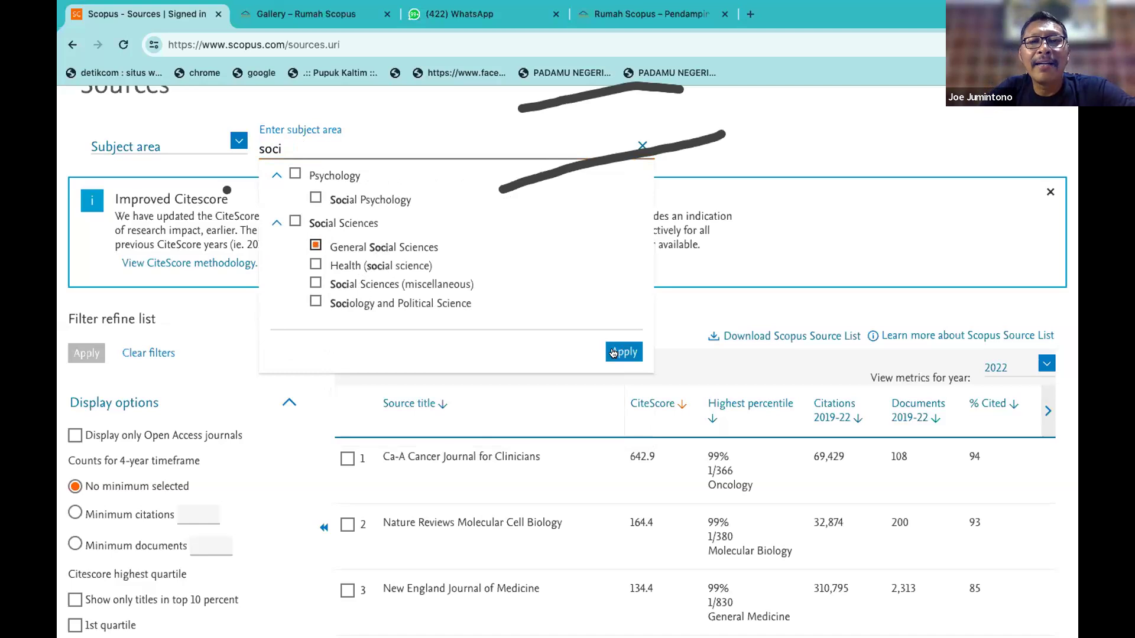
click(614, 352)
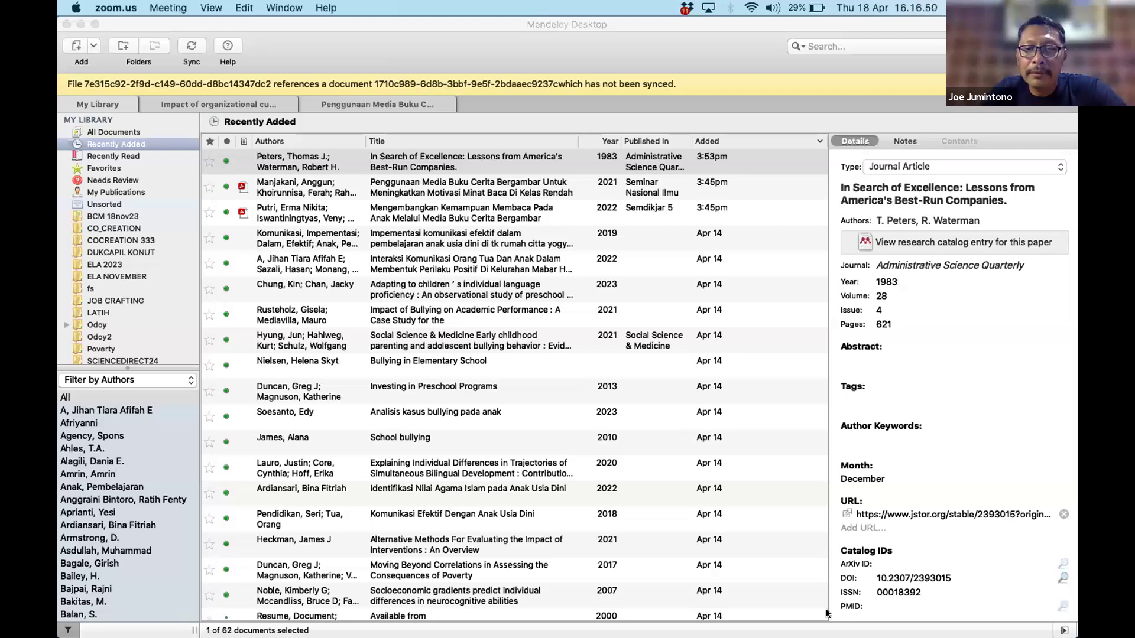
mouse_move(824, 615)
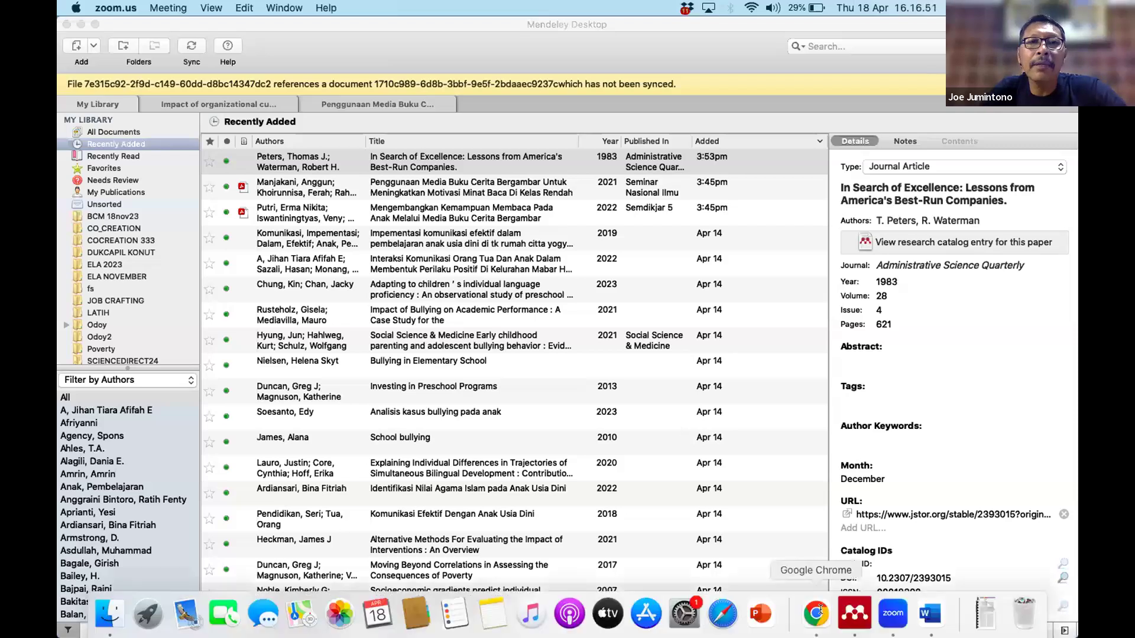
click(815, 613)
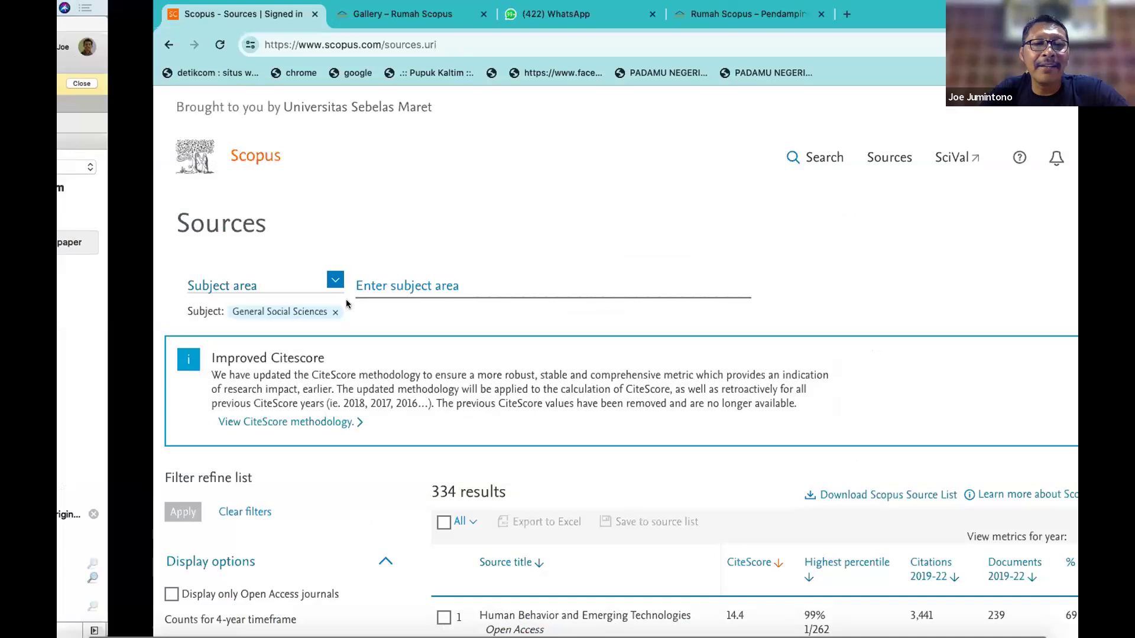
Restrict the General Social Sciences journals to the 2nd and 3rd CiteScore quartiles.
scroll(340, 310, down, 3)
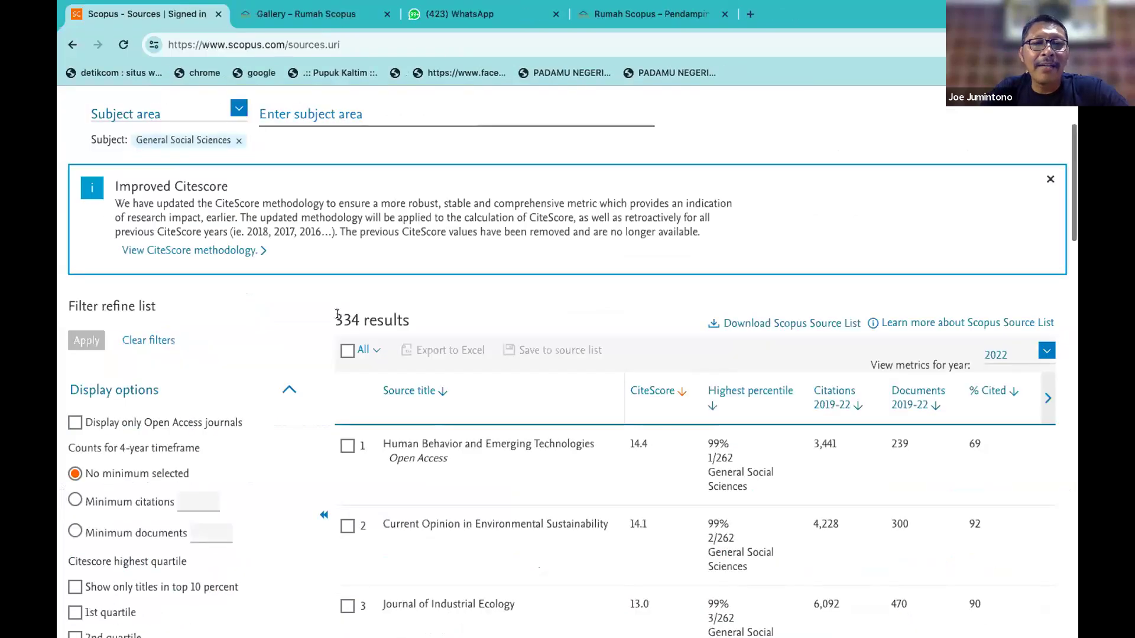
drag(335, 317, 355, 315)
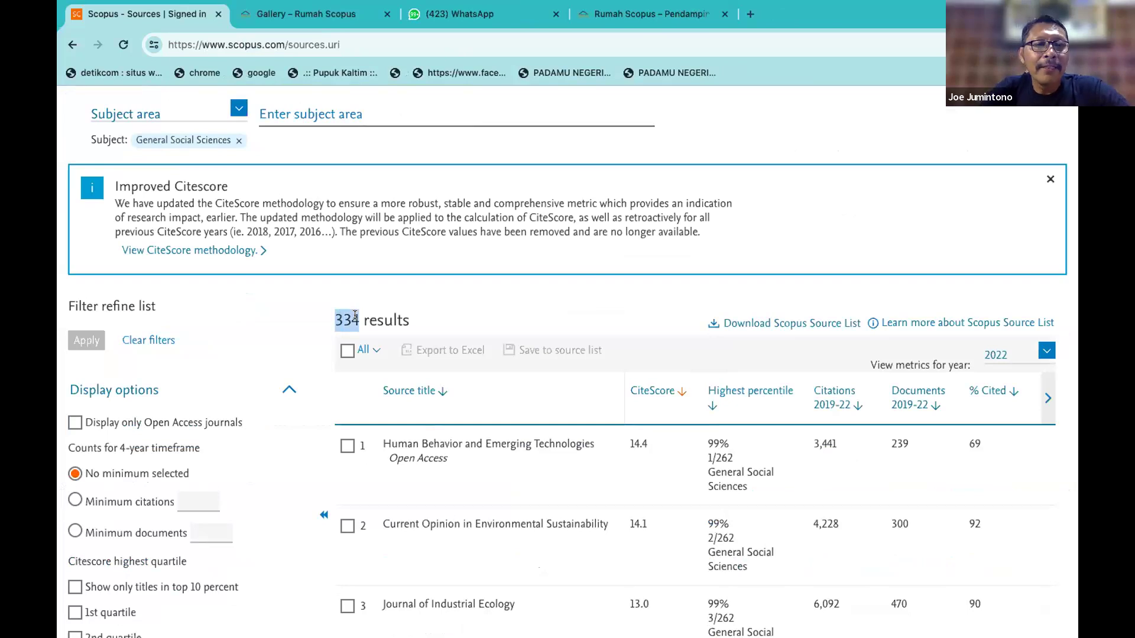
scroll(147, 189, down, 10)
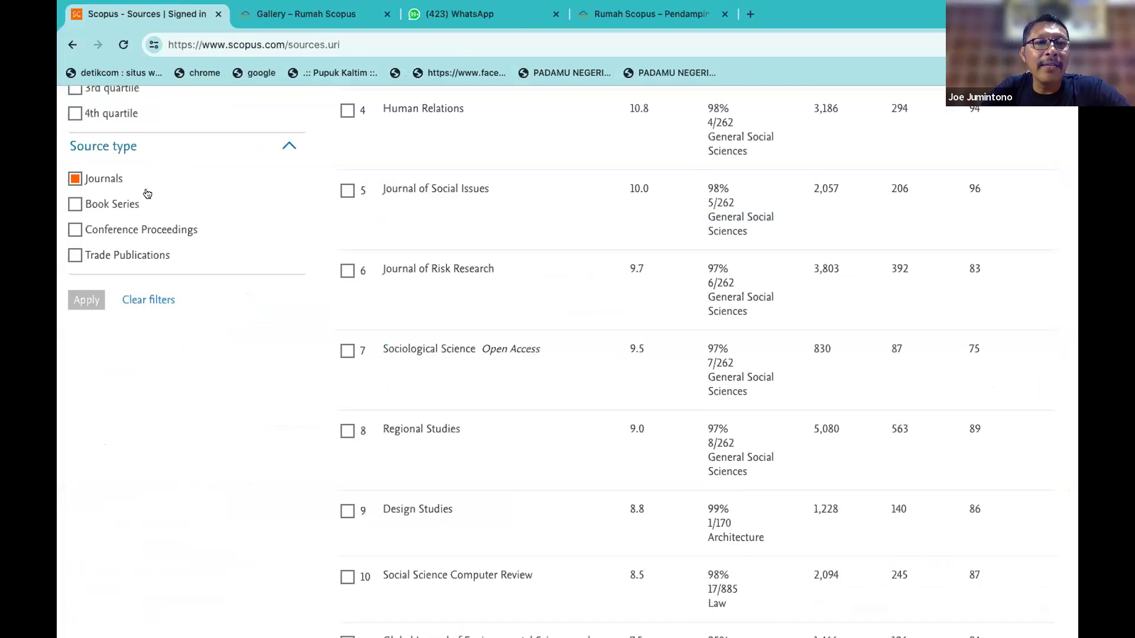
scroll(147, 194, up, 3)
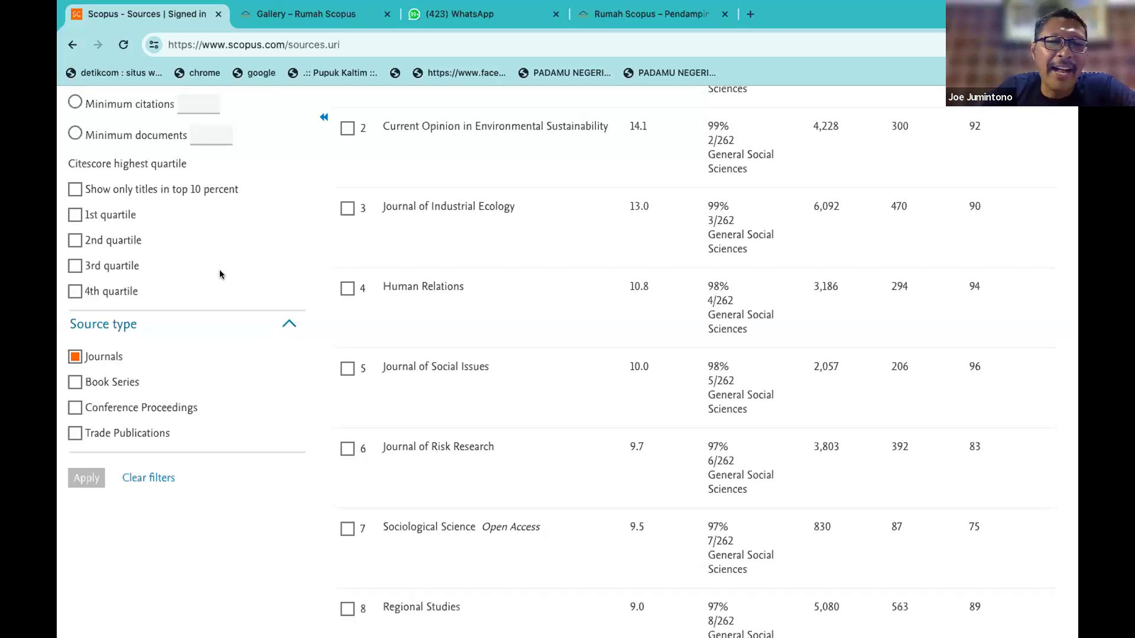
click(72, 240)
click(75, 266)
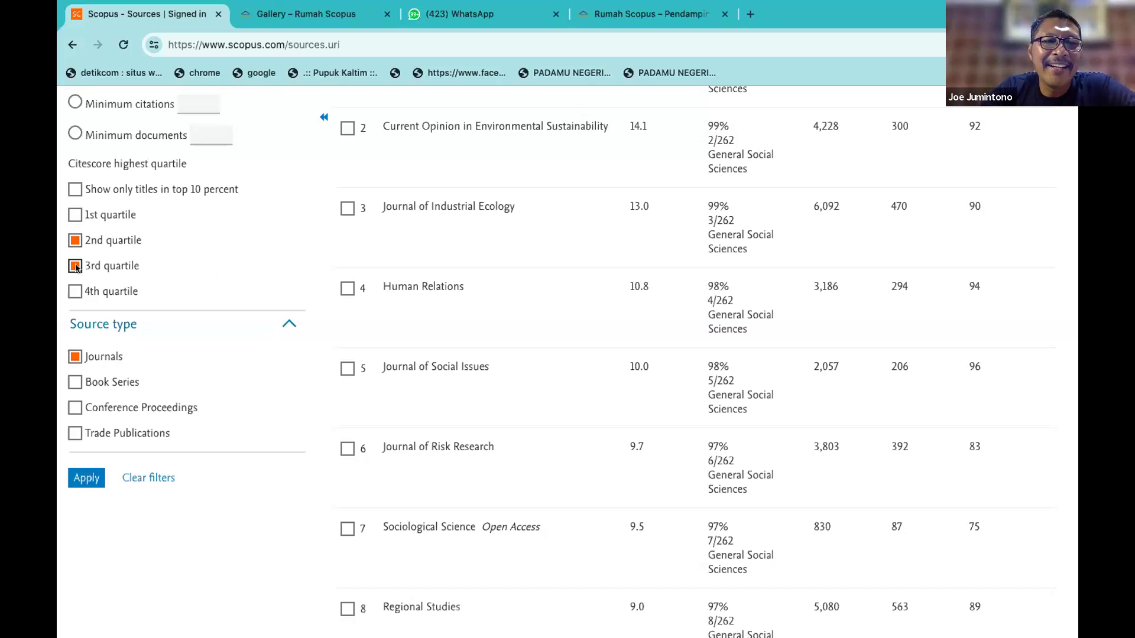
click(83, 478)
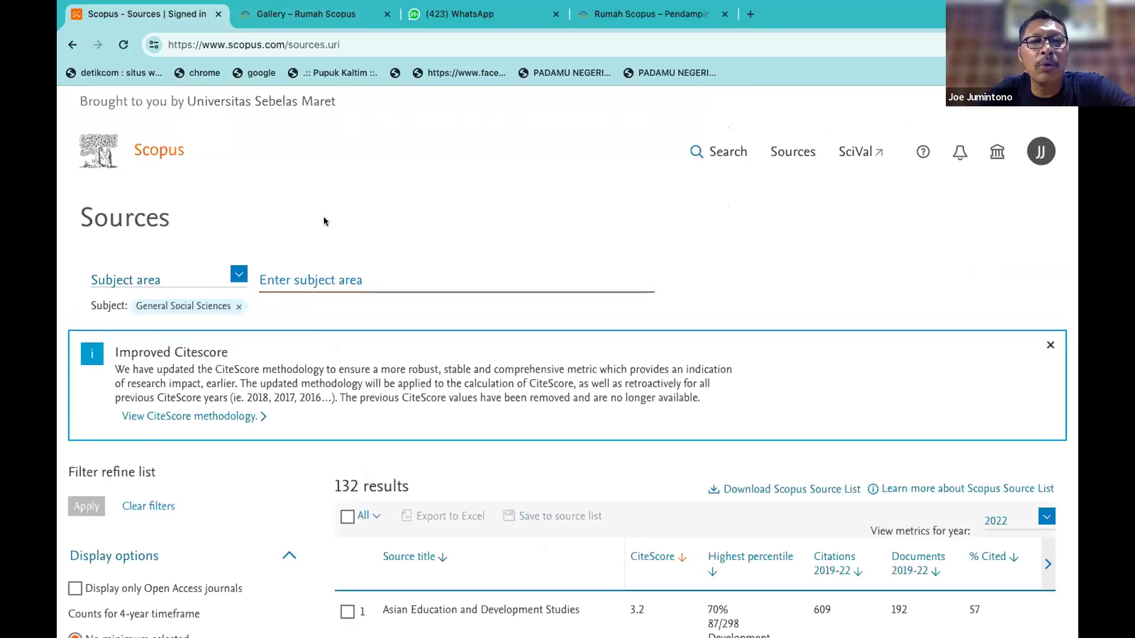
Examine the filtered journals' titles, open access labels, CiteScores, percentiles and citation figures.
scroll(349, 221, down, 4)
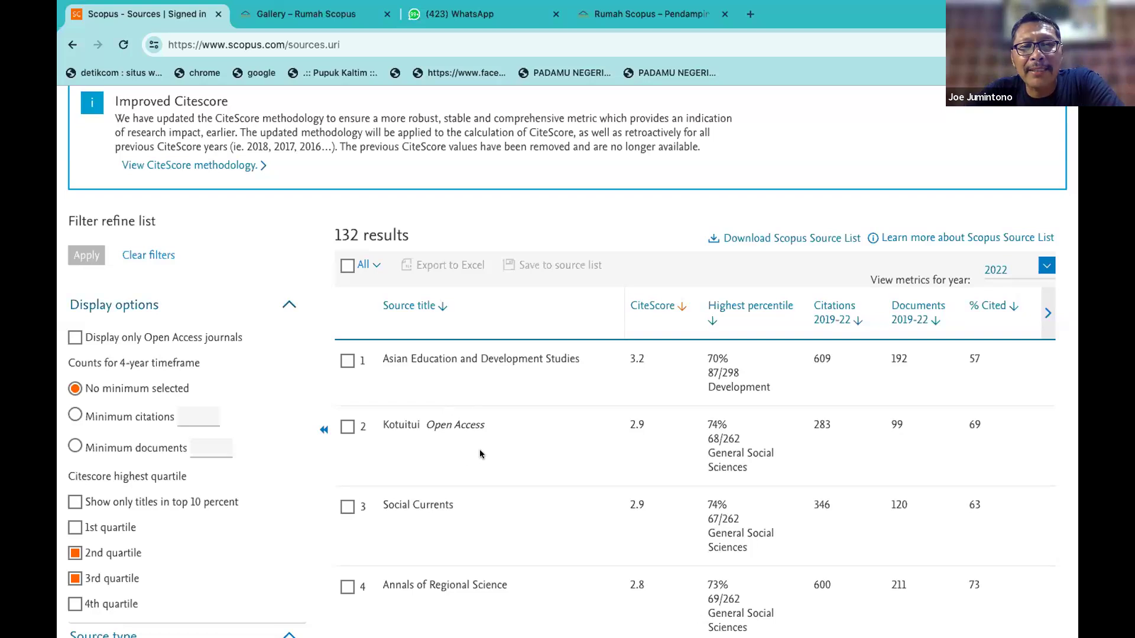
scroll(477, 413, down, 2)
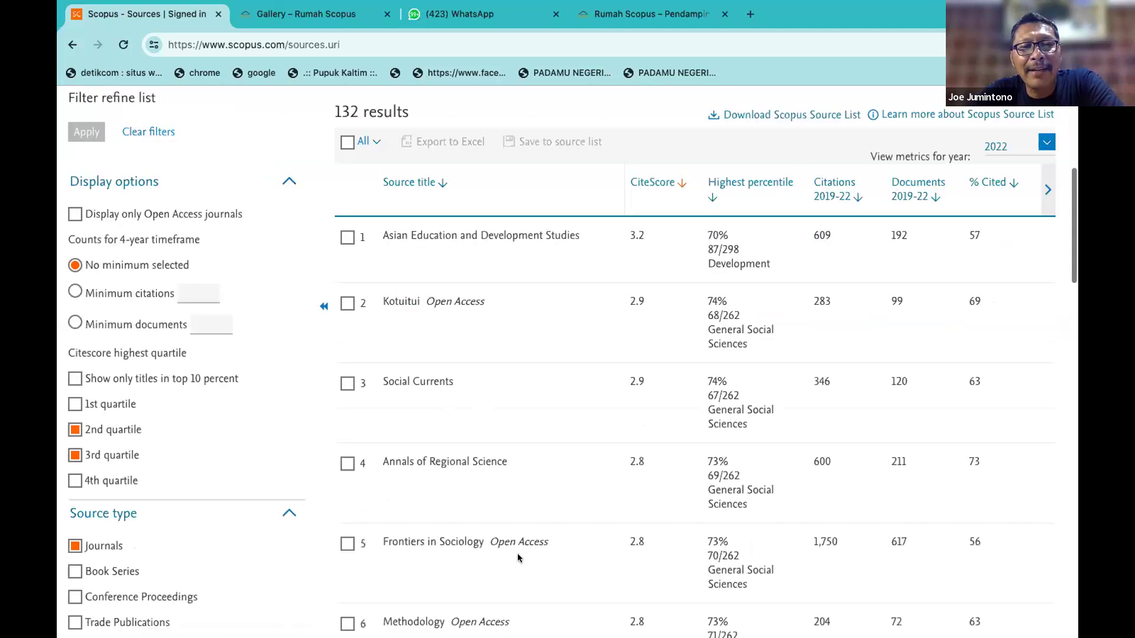
scroll(535, 540, down, 1)
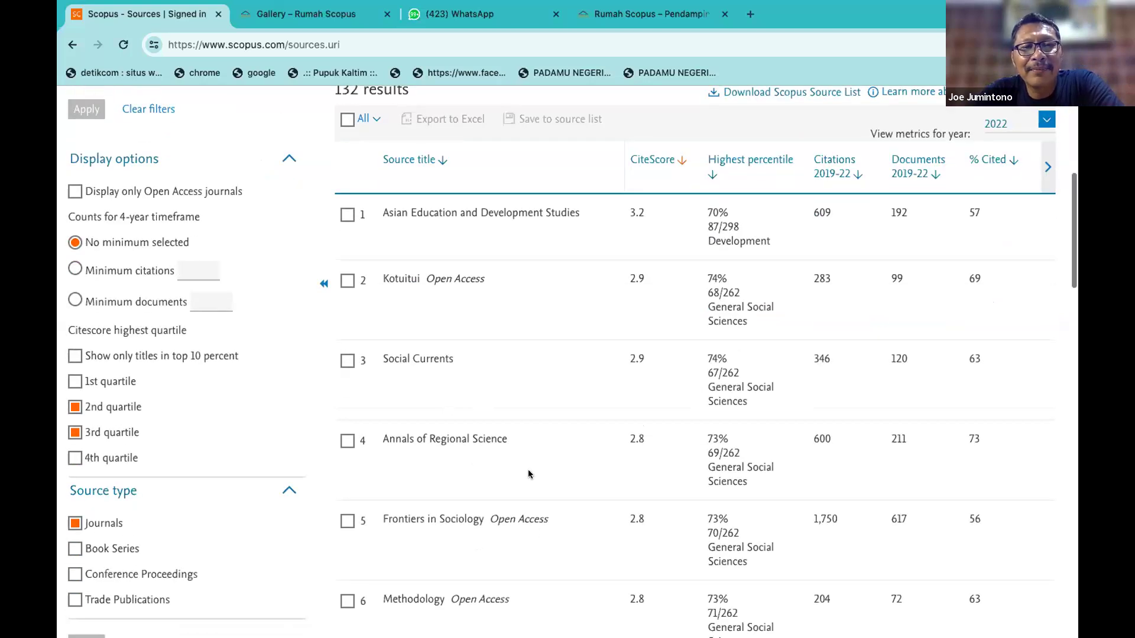
scroll(527, 469, down, 1)
scroll(471, 443, down, 2)
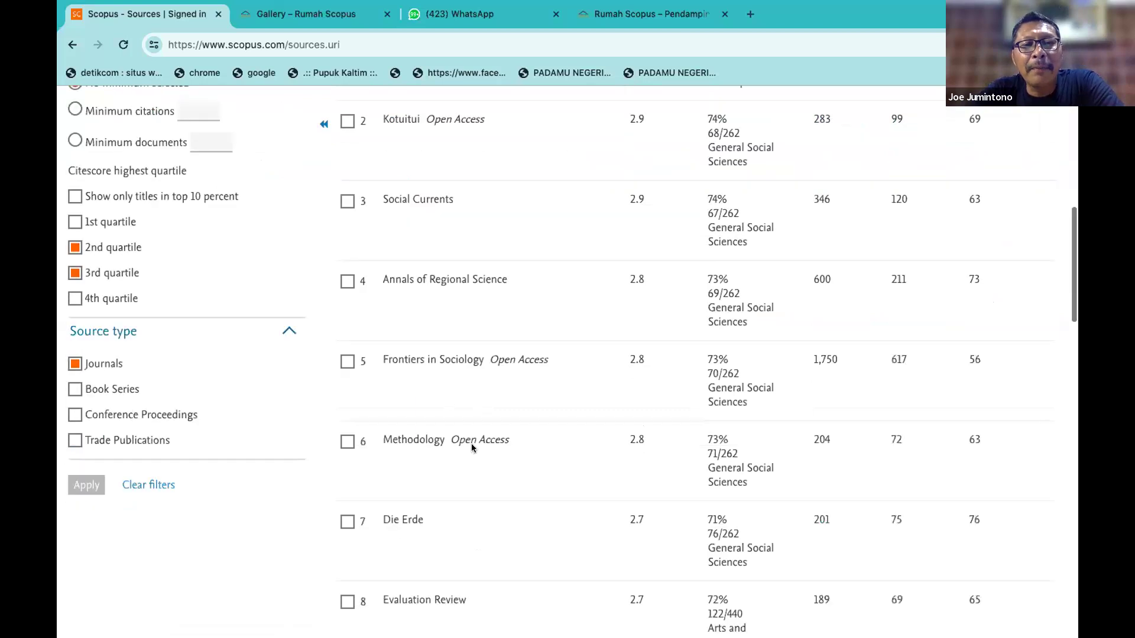
scroll(471, 447, down, 2)
scroll(471, 448, down, 2)
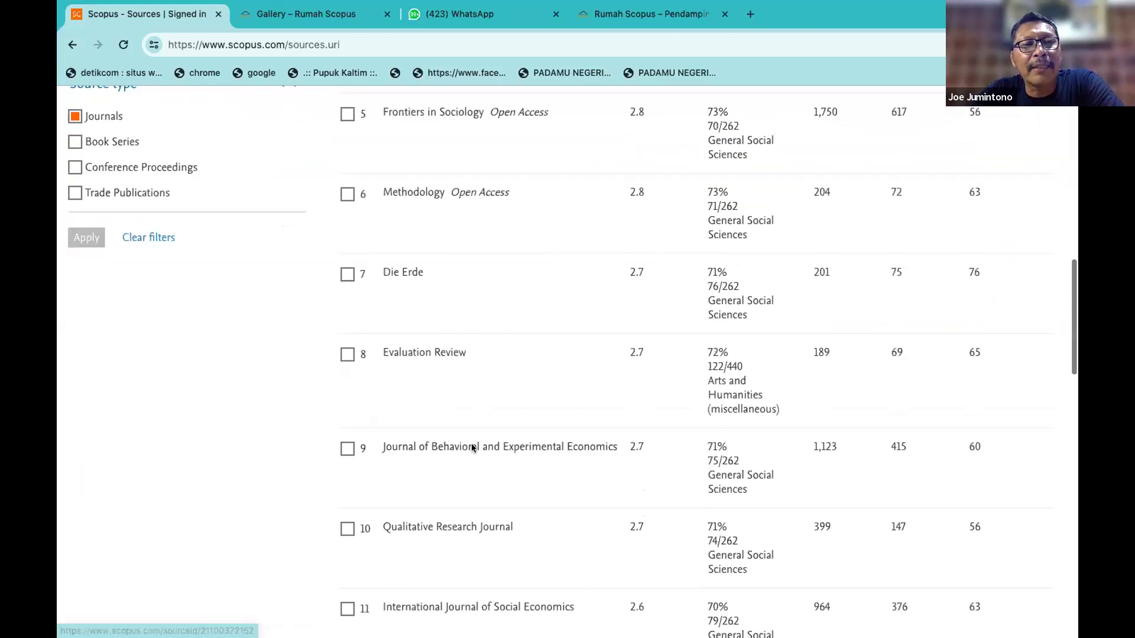
scroll(471, 443, up, 10)
scroll(470, 443, down, 1)
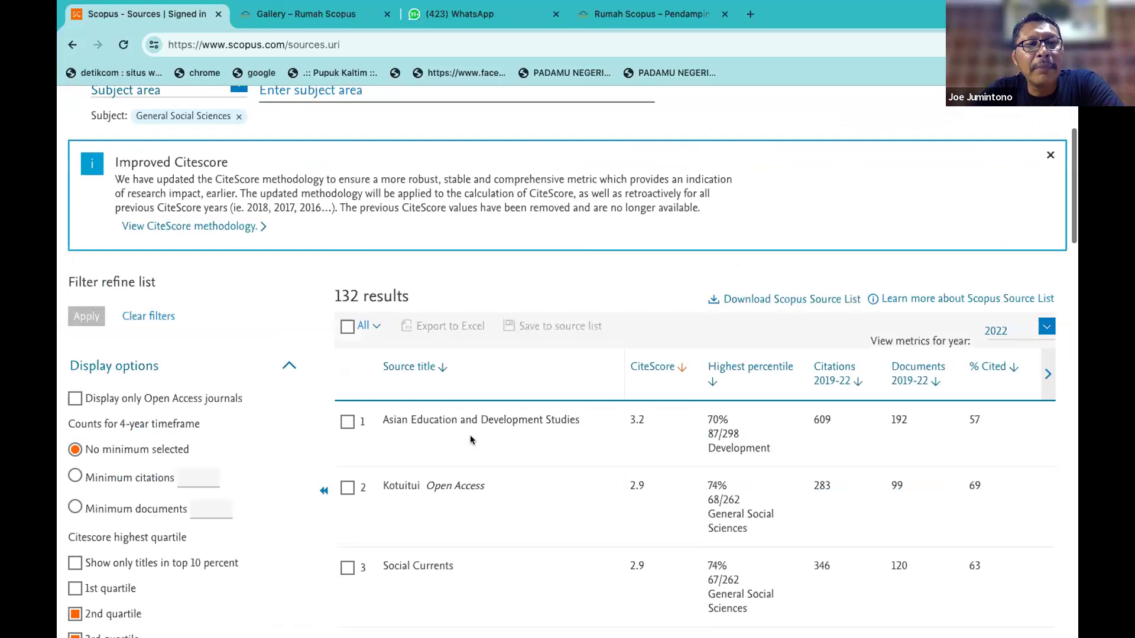
Filter the source list to display only Open Access journals.
scroll(470, 436, down, 1)
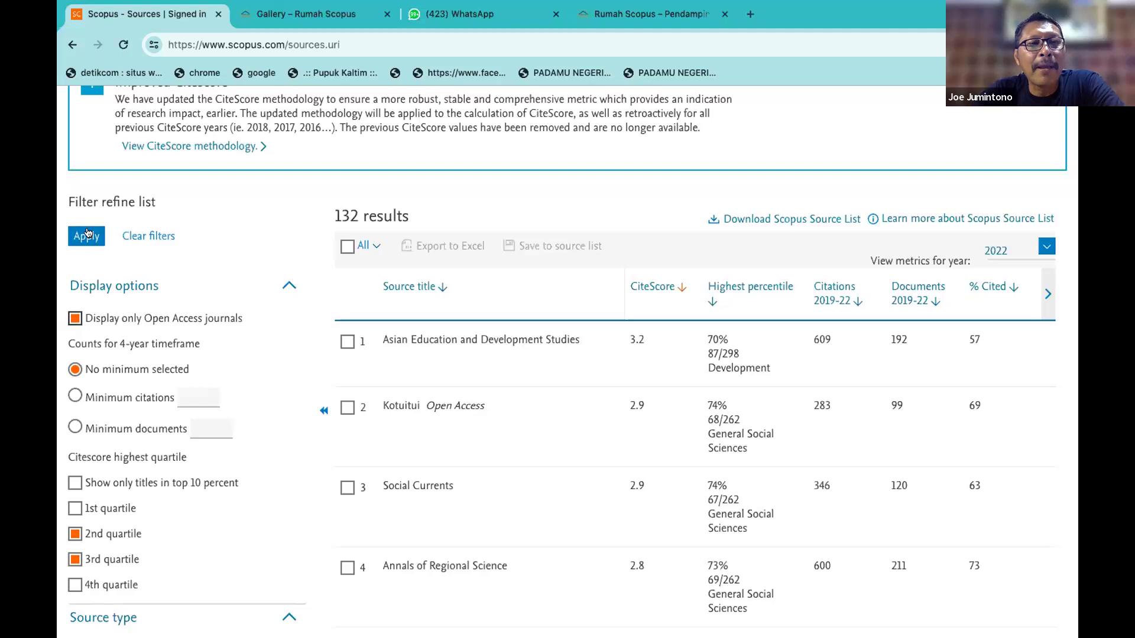
click(86, 233)
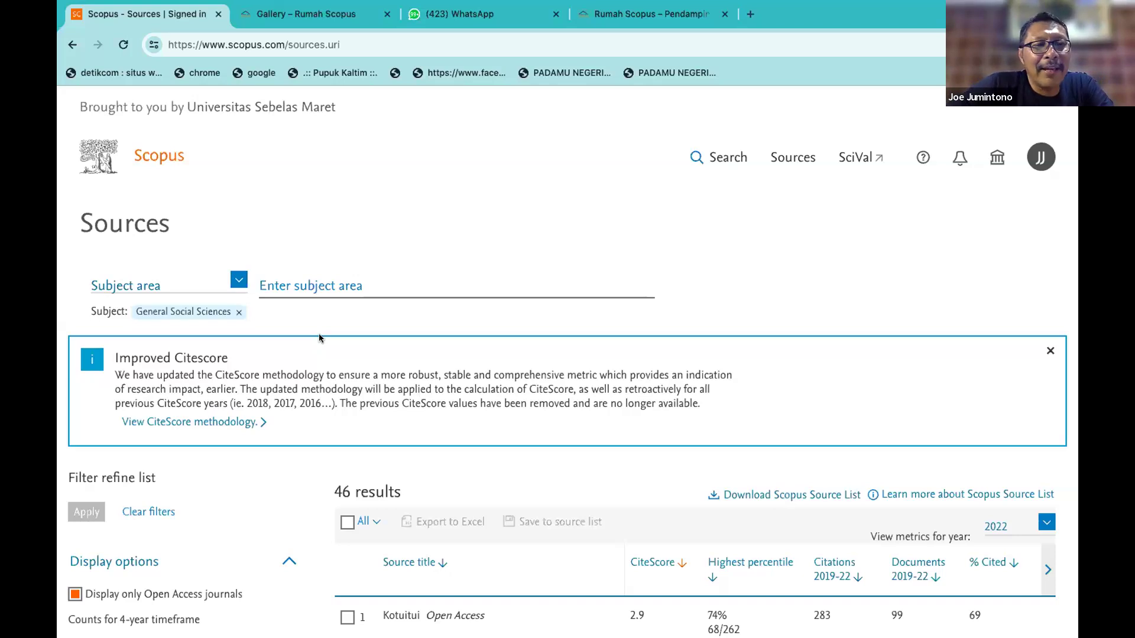
Remove the open access restriction from the source list and apply the updated filters.
scroll(318, 335, down, 2)
click(73, 488)
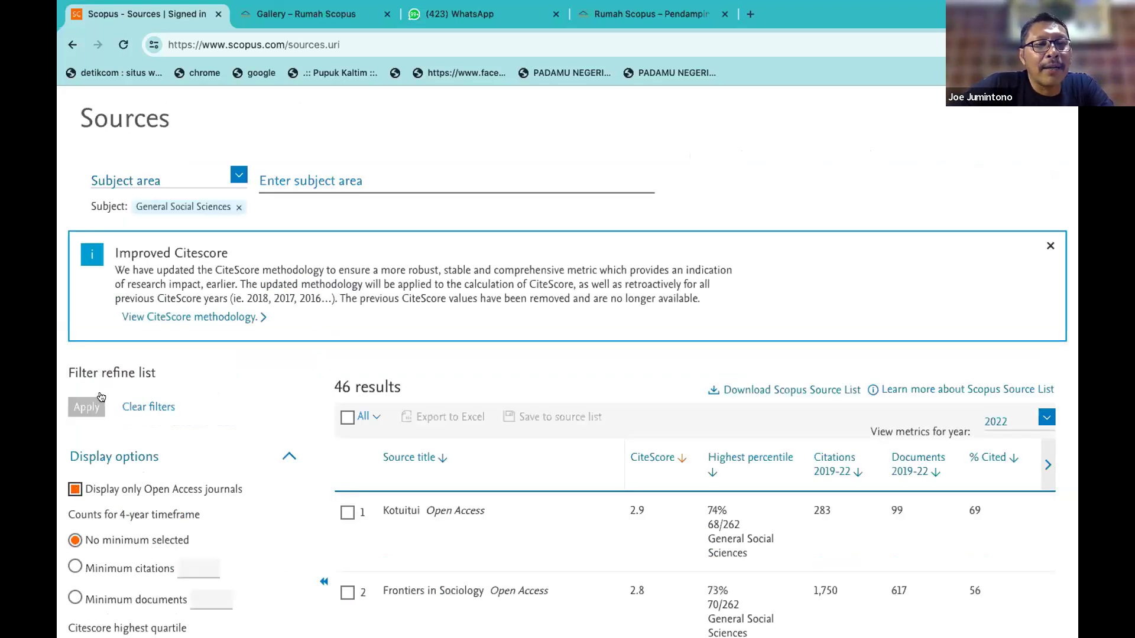
click(85, 409)
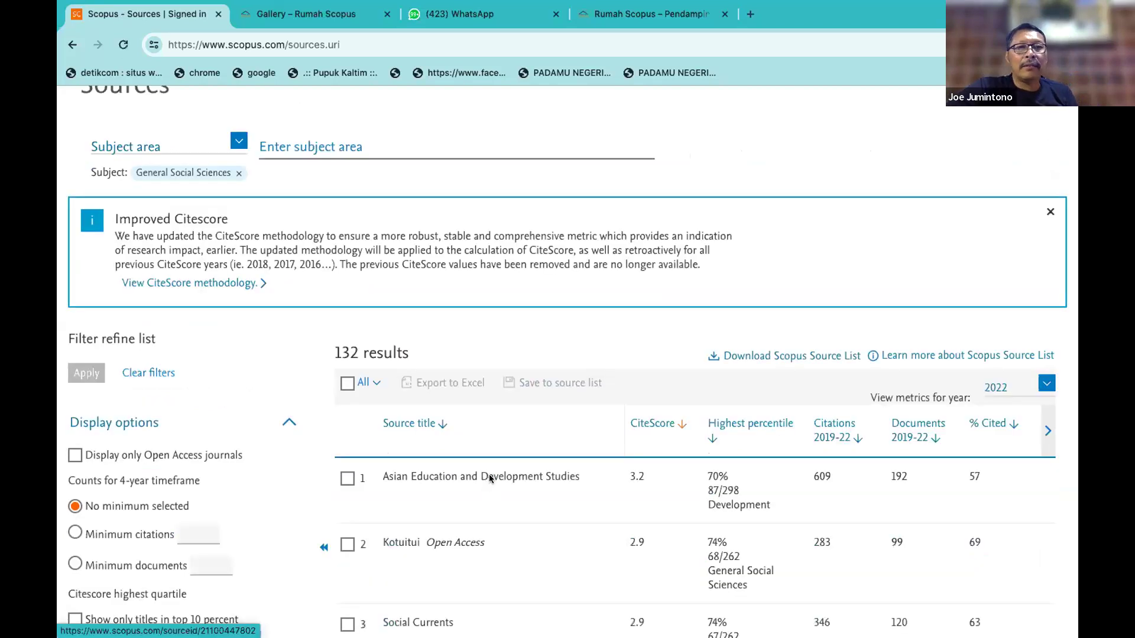
Sort the filtered journals by Documents 2019-22 with the highest numbers first.
scroll(489, 480, down, 2)
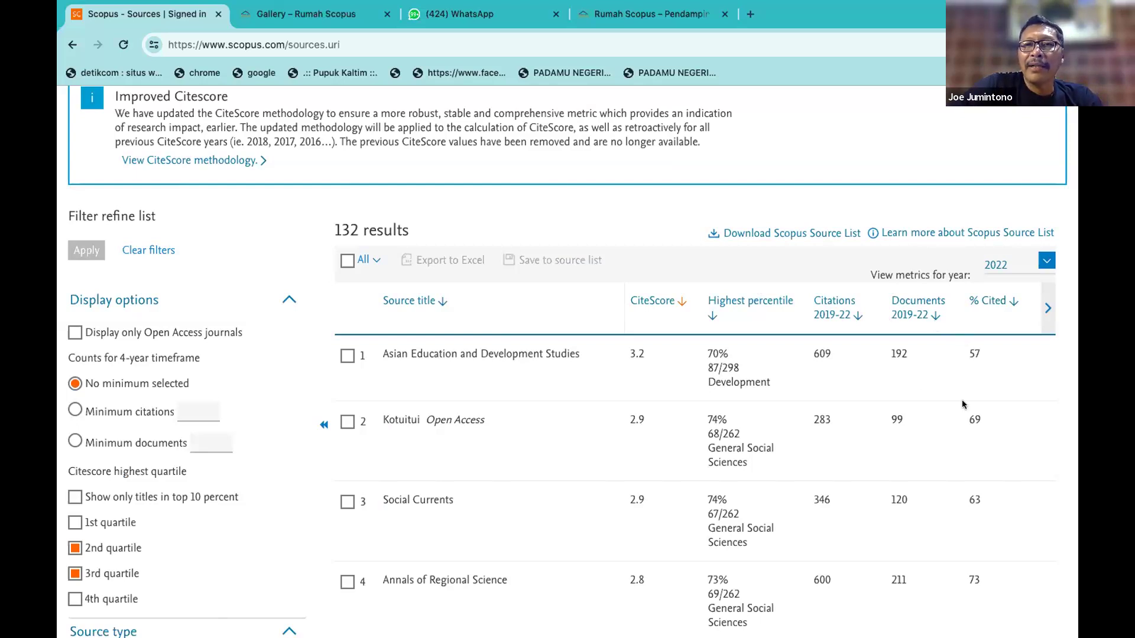
click(910, 304)
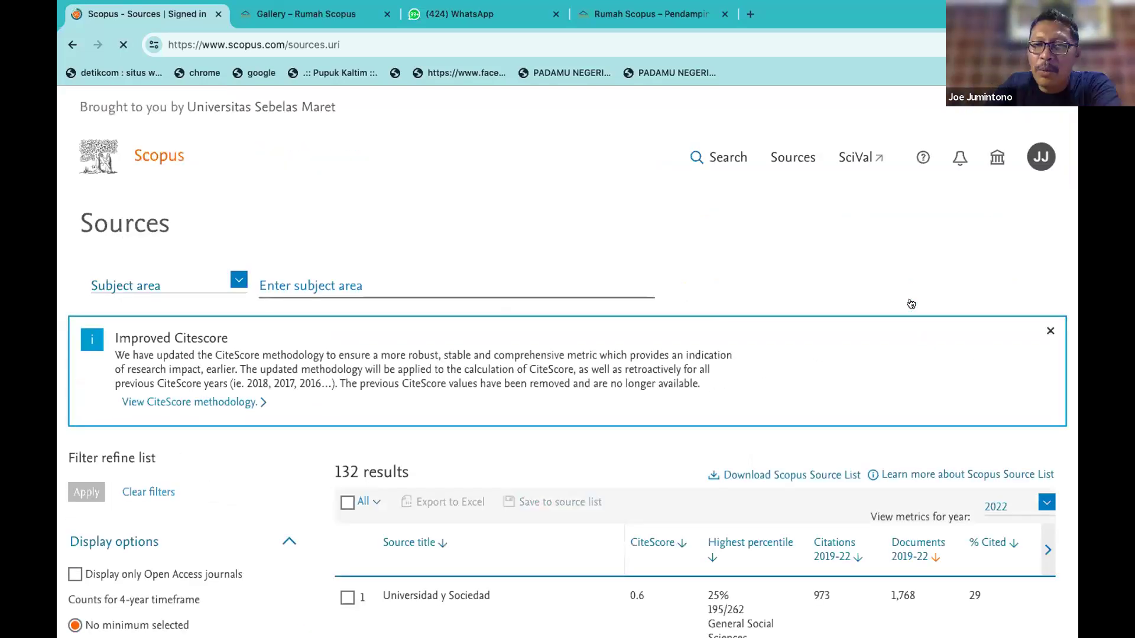
scroll(910, 304, down, 3)
scroll(911, 303, down, 1)
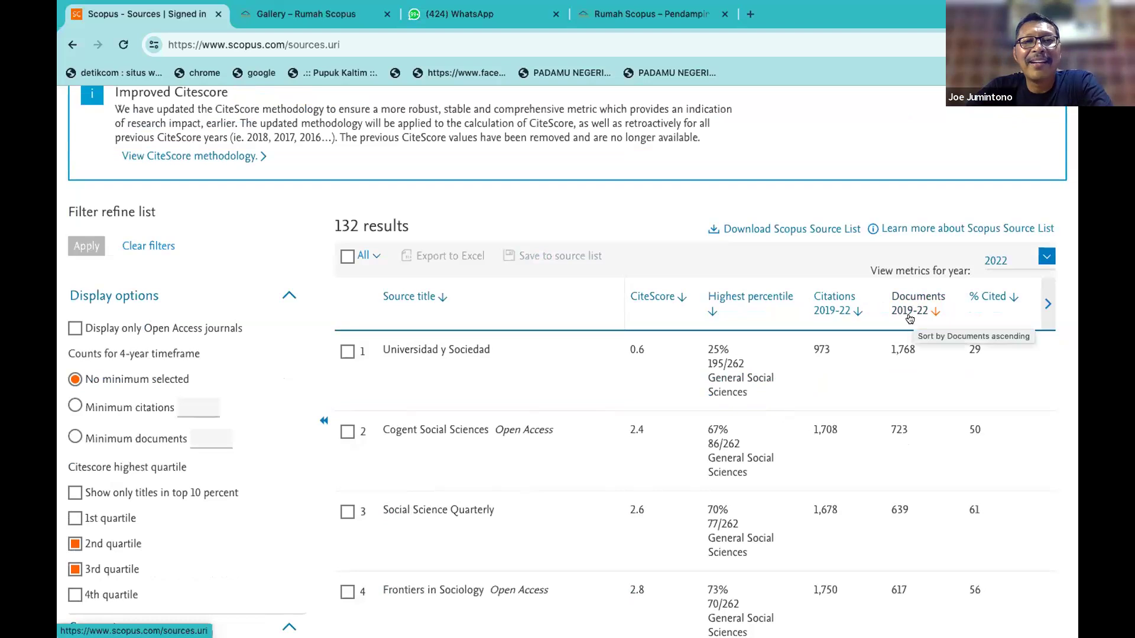
Check the Scopus coverage status of Universidad y Sociedad in its source details, and return to the source list.
click(440, 353)
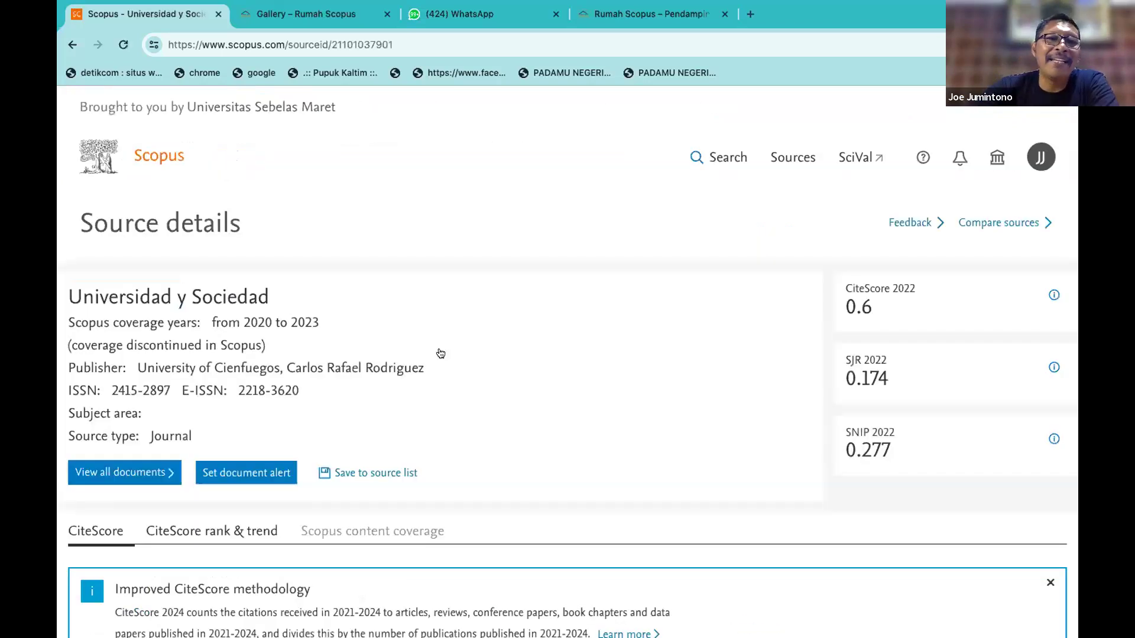
double_click(177, 343)
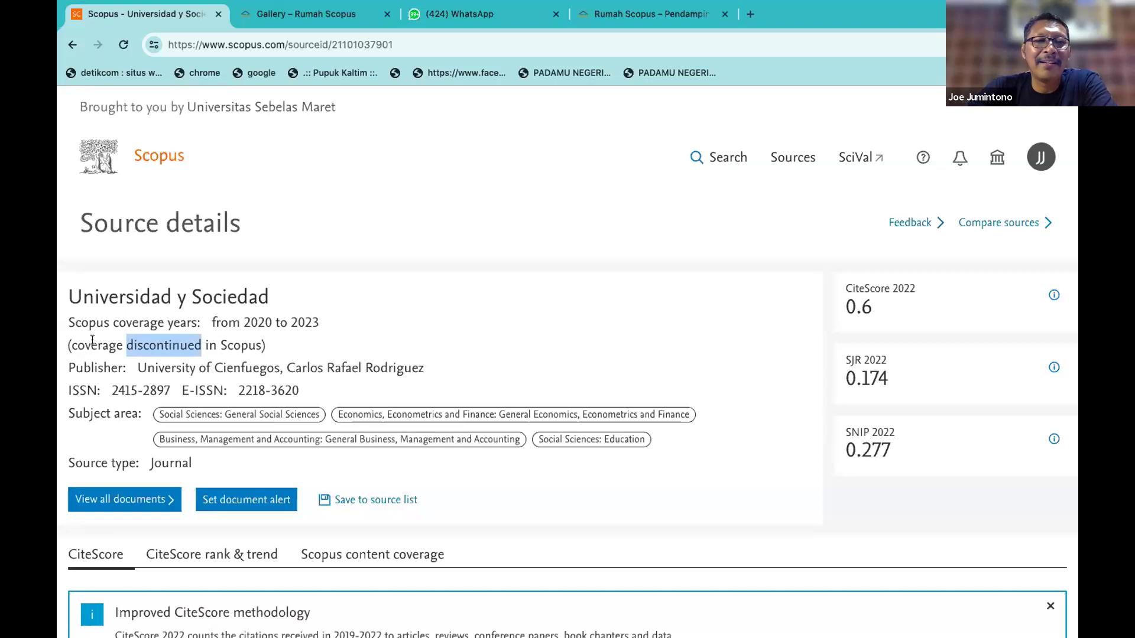
click(92, 341)
double_click(157, 347)
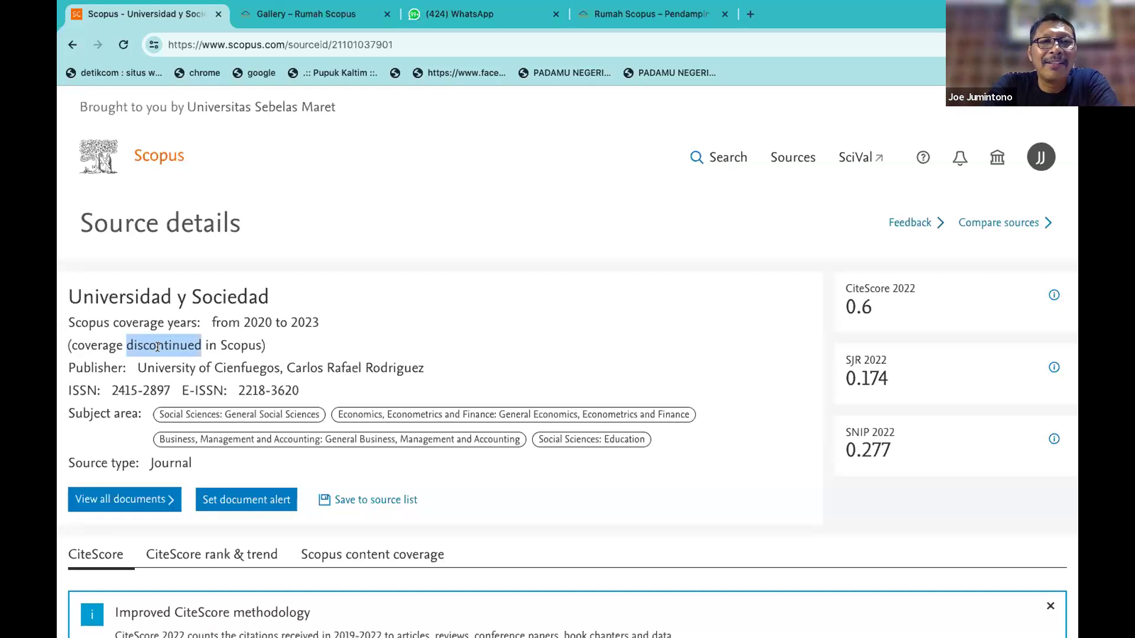
click(71, 45)
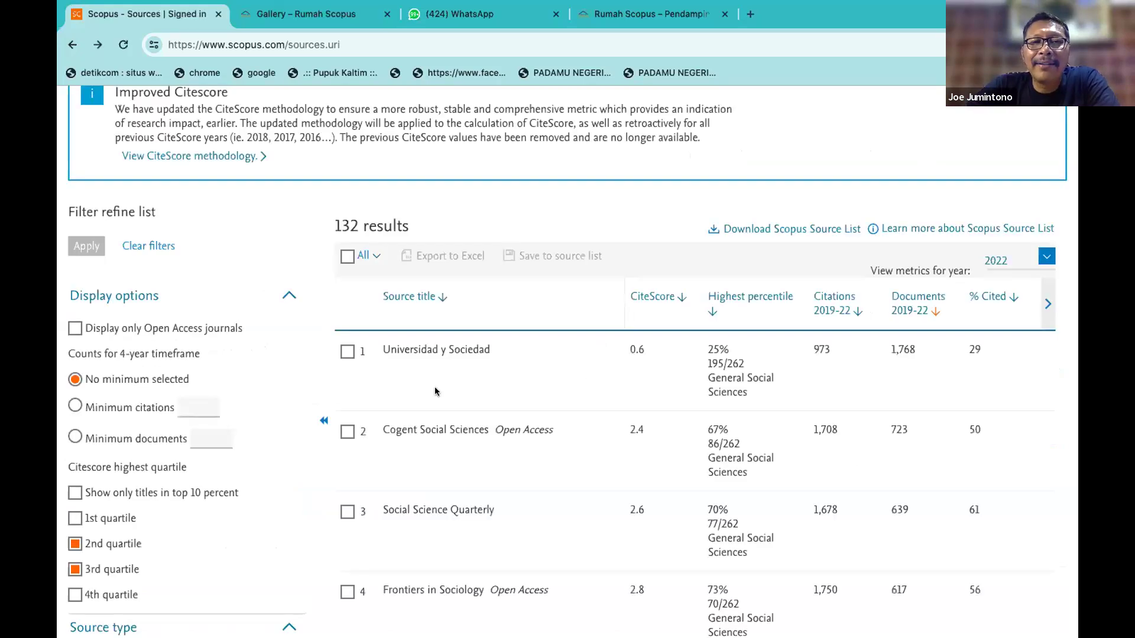
Open the source details of Cogent Social Sciences and check its Scopus coverage years and SJR 2022.
scroll(434, 384, down, 1)
click(434, 383)
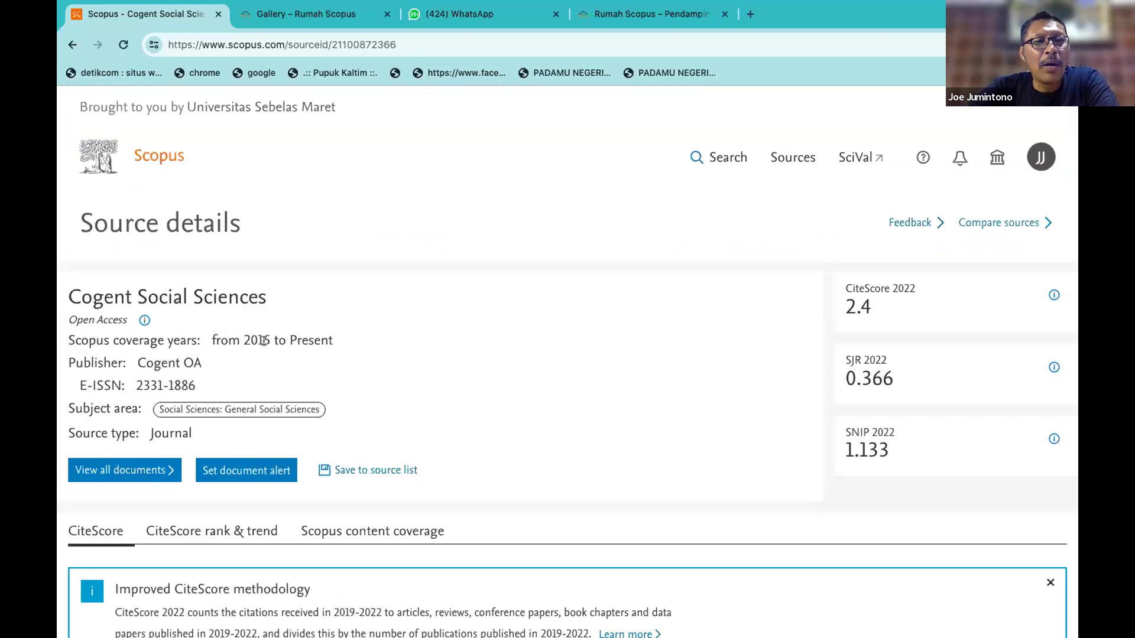
double_click(304, 340)
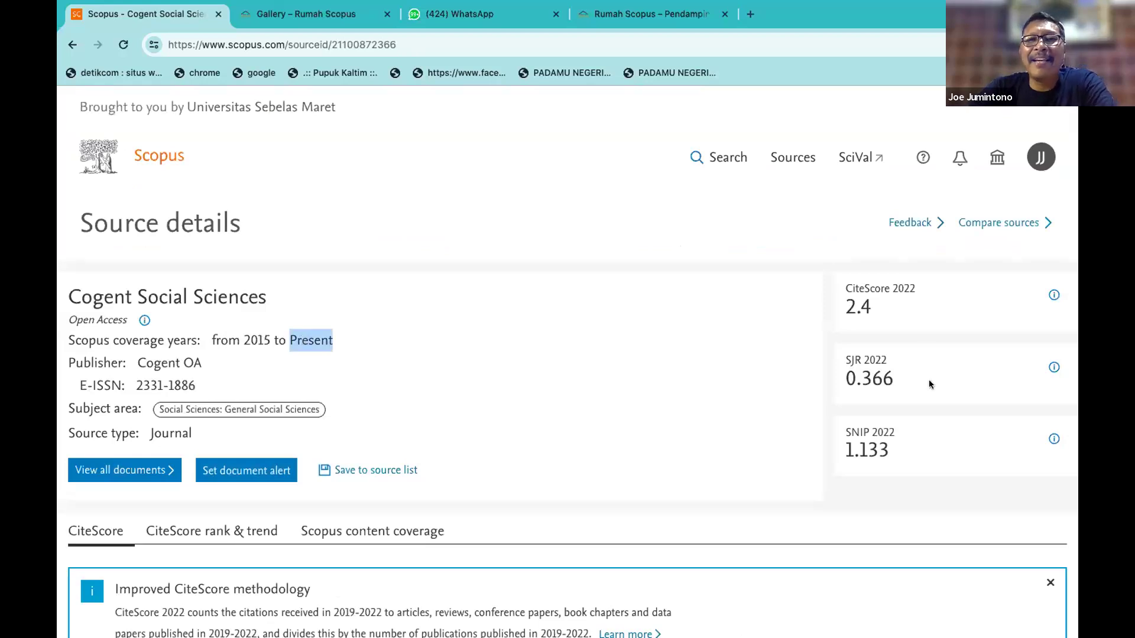
drag(844, 357, 888, 371)
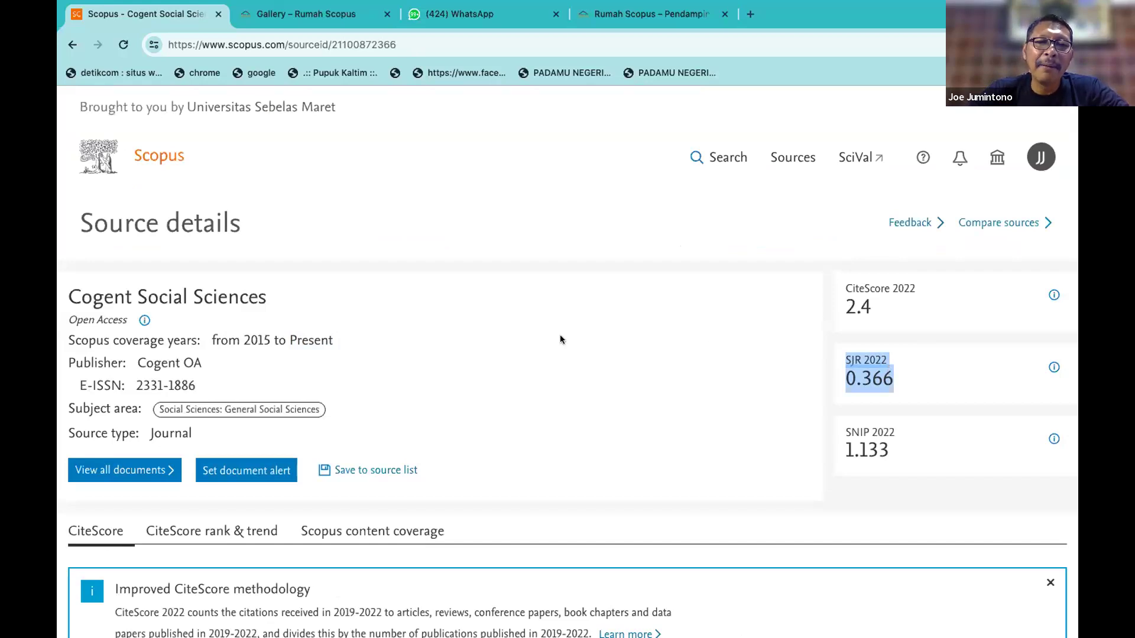
Examine the CiteScore calculation, CiteScoreTracker 2023 and category rank of Cogent Social Sciences.
scroll(561, 339, down, 3)
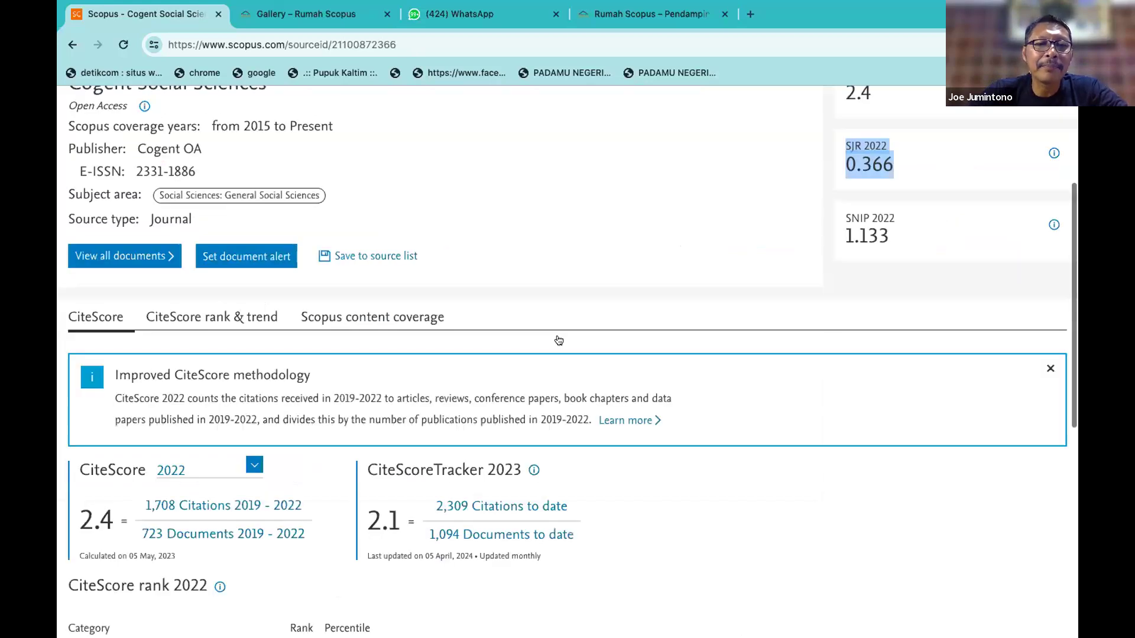
scroll(559, 341, down, 2)
scroll(397, 425, down, 2)
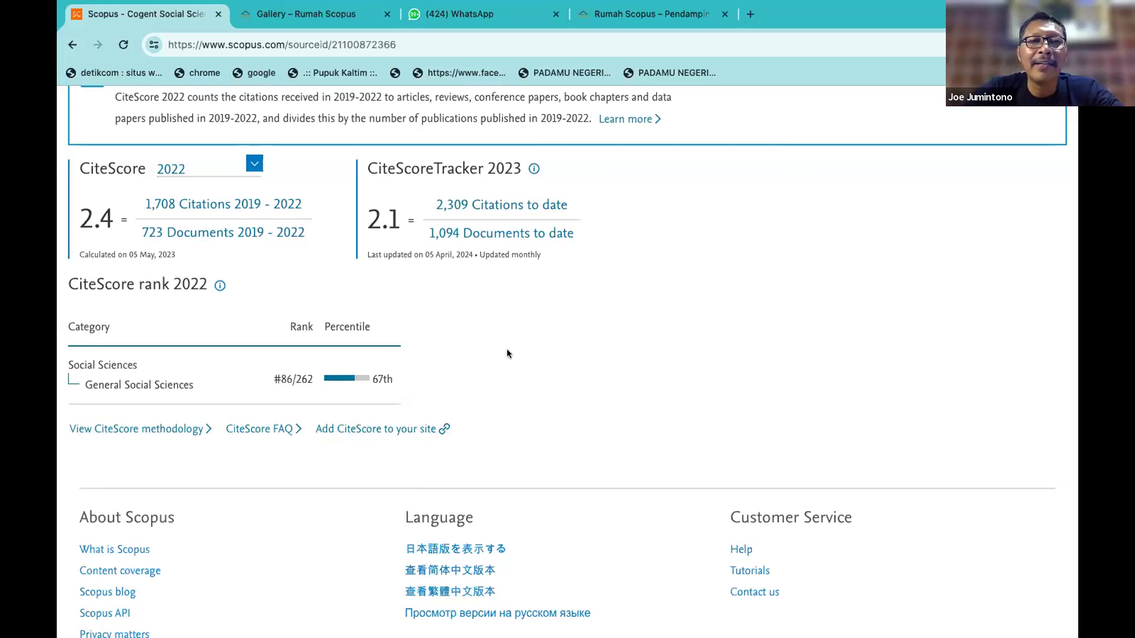
scroll(506, 353, up, 2)
scroll(507, 350, up, 2)
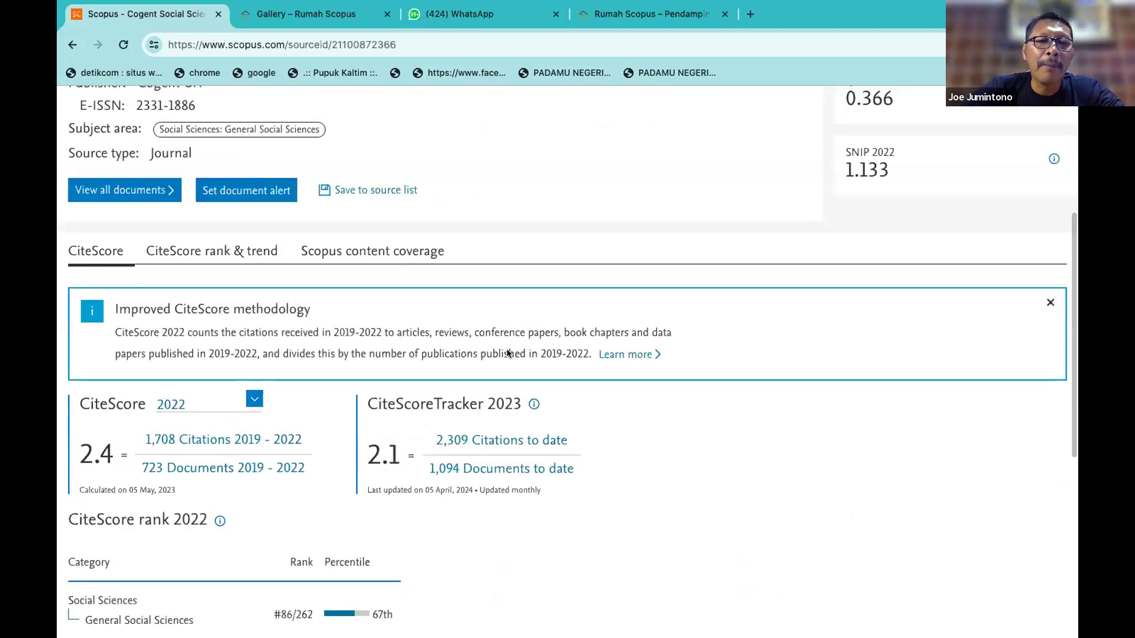
scroll(470, 284, up, 2)
scroll(458, 432, up, 2)
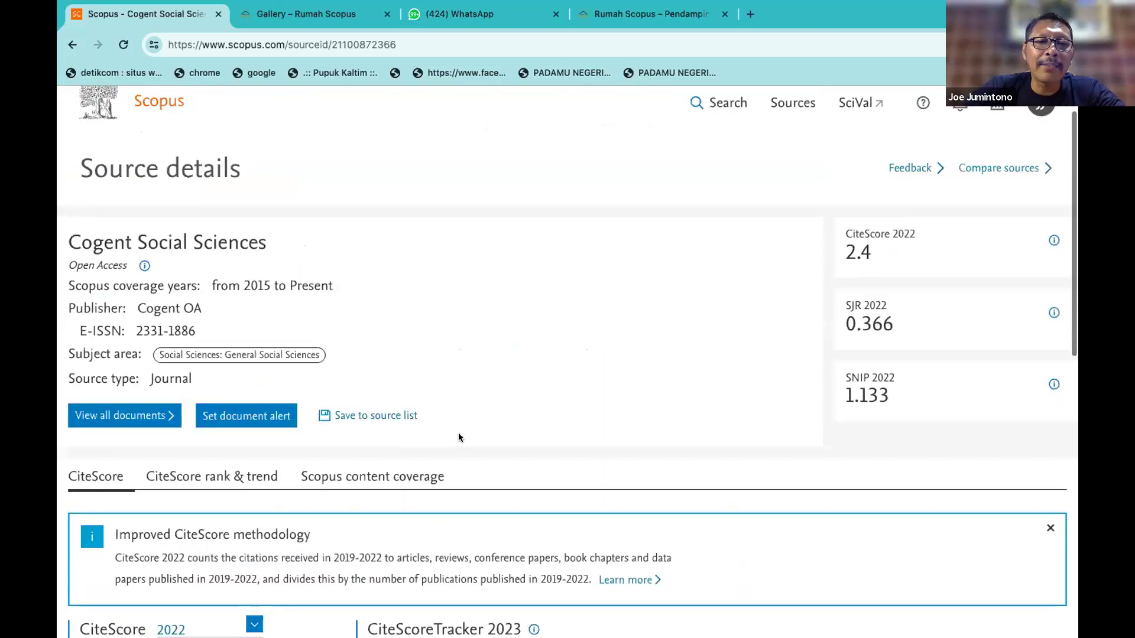
scroll(458, 433, down, 2)
scroll(374, 286, down, 1)
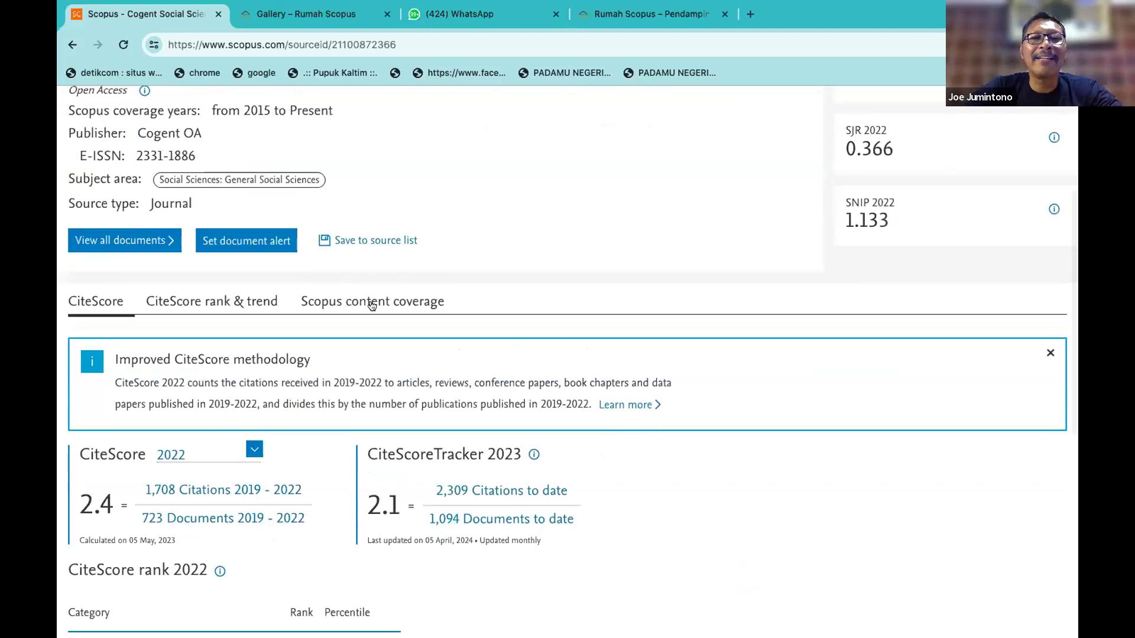
Review the Scopus content coverage of Cogent Social Sciences for the documents published per year.
click(372, 304)
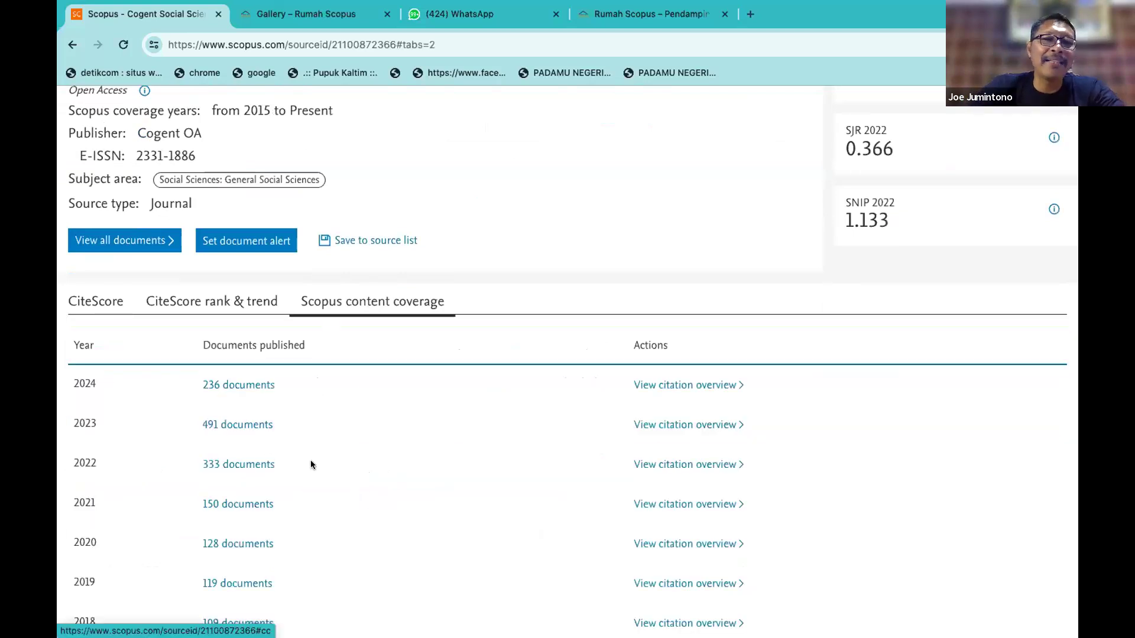
scroll(300, 362, down, 2)
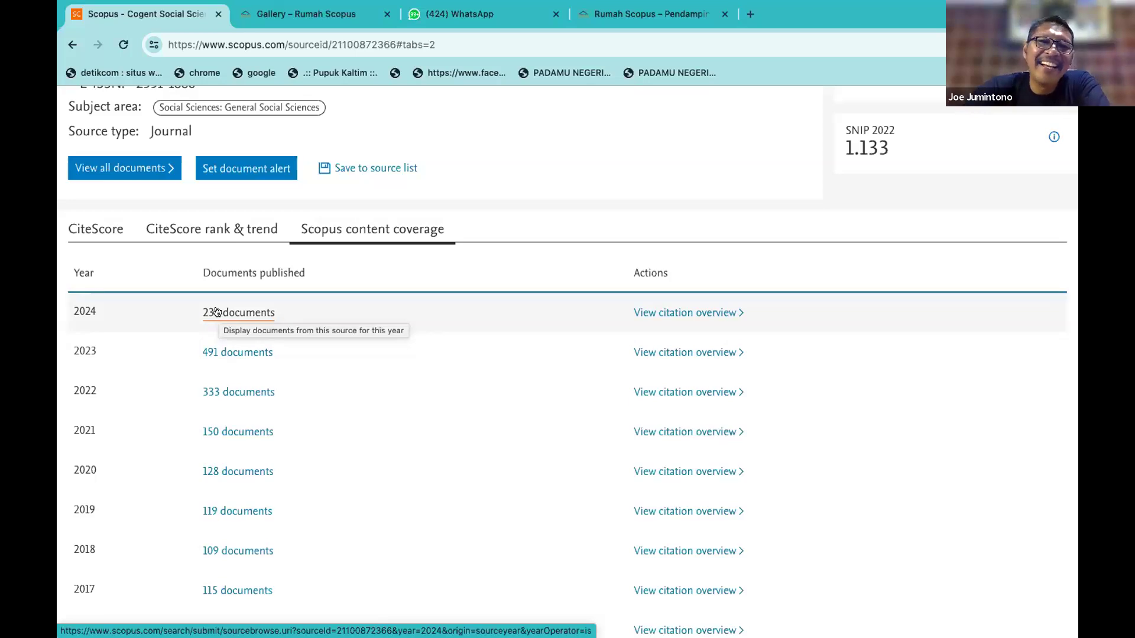
scroll(176, 272, up, 5)
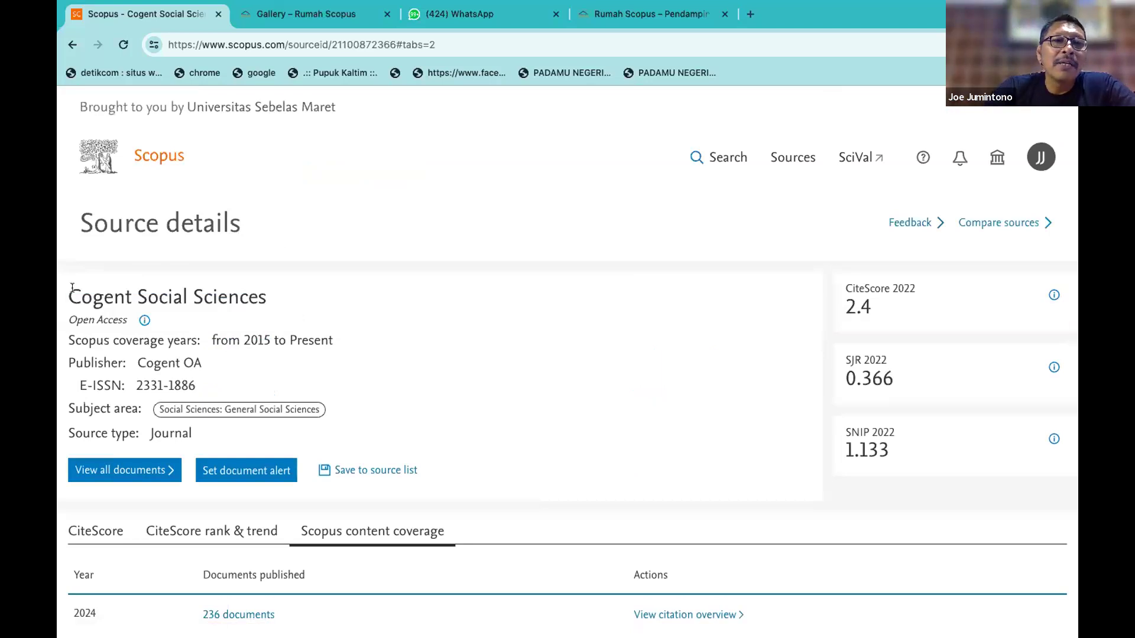
Copy the journal title "Cogent Social Sciences" from its source details.
drag(67, 291, 131, 293)
drag(221, 289, 259, 289)
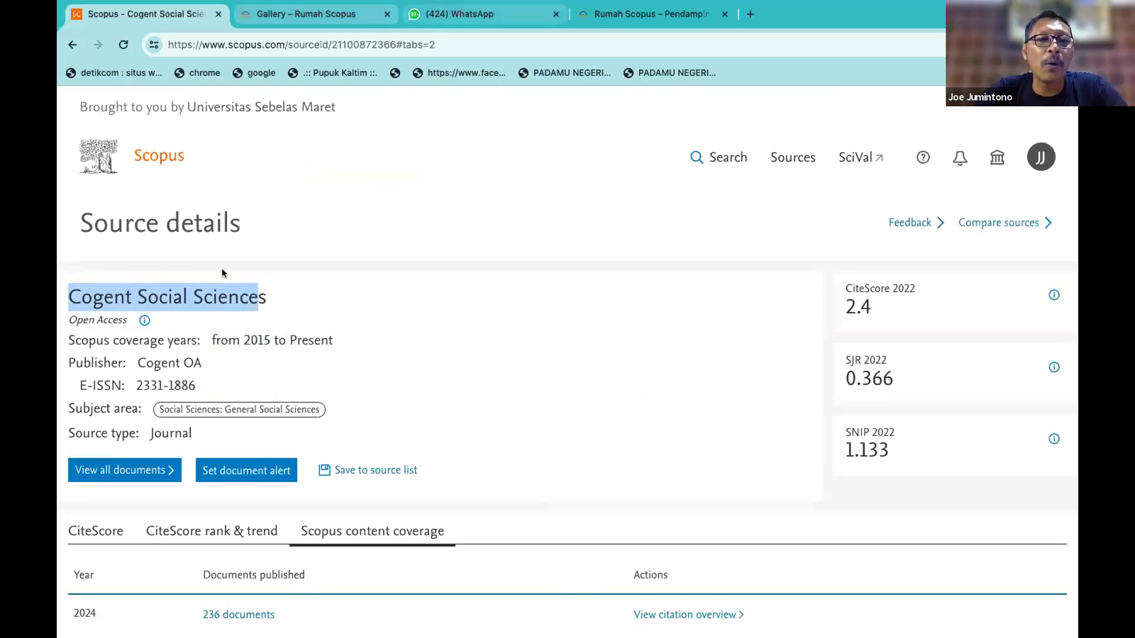
drag(268, 299, 66, 286)
right_click(90, 286)
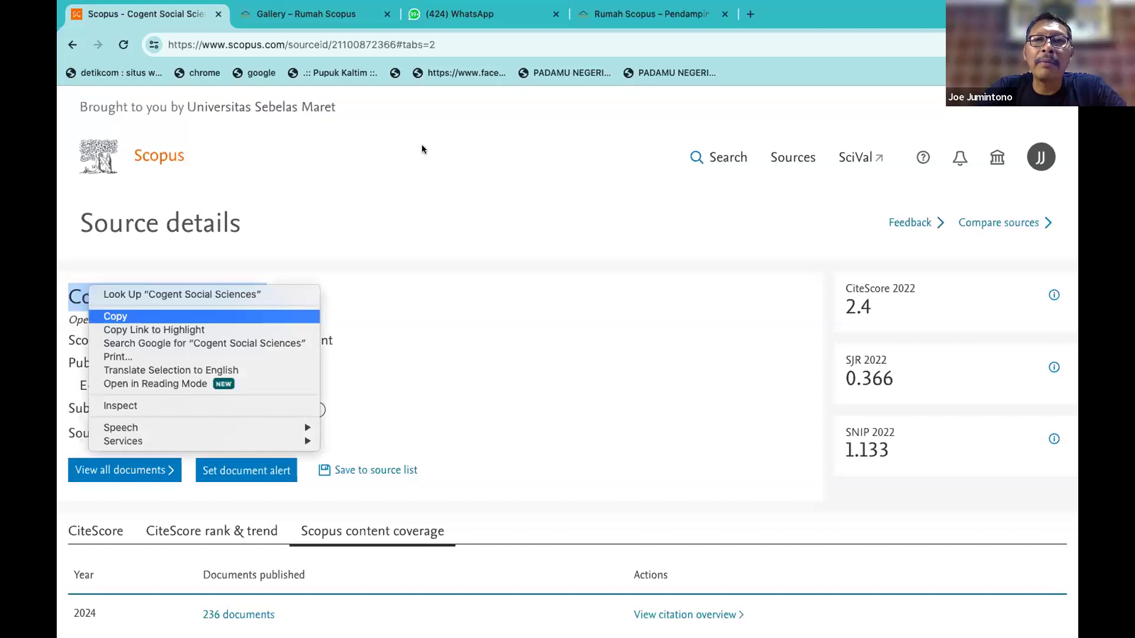
key(Return)
Open the Scimago Journal & Country Rank site in a new browser tab.
click(749, 13)
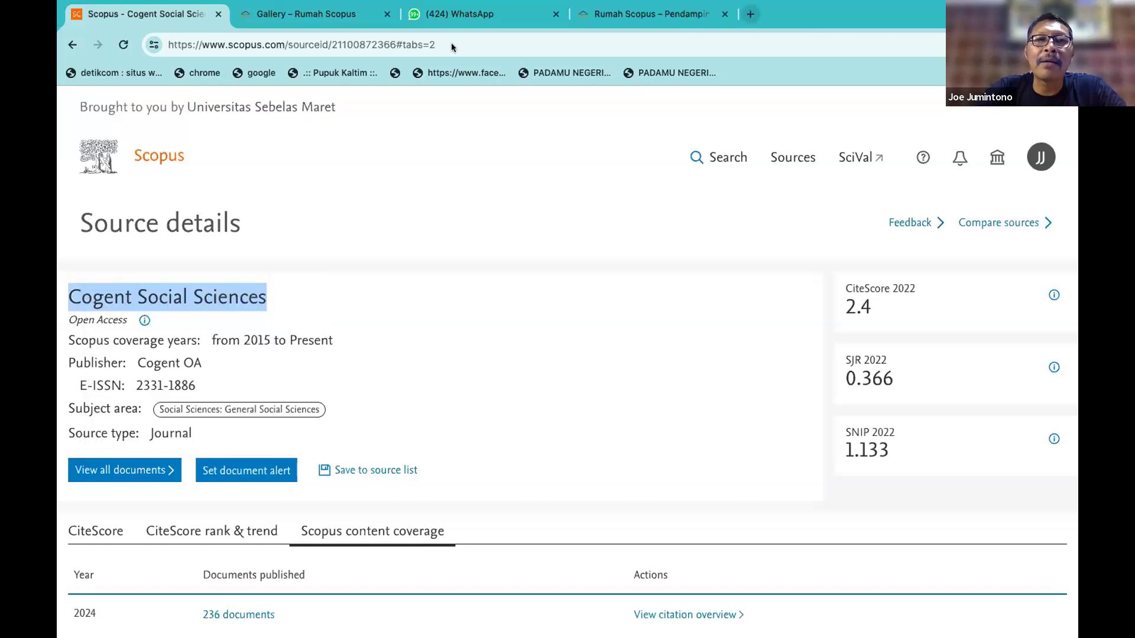
text(sc)
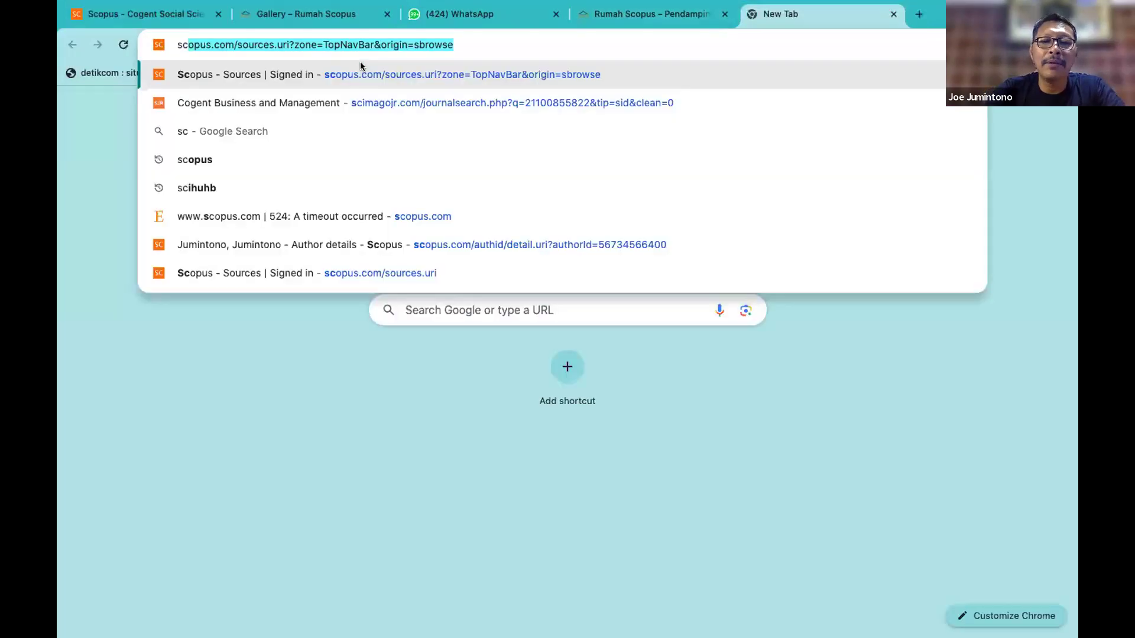
text(imag)
key(Return)
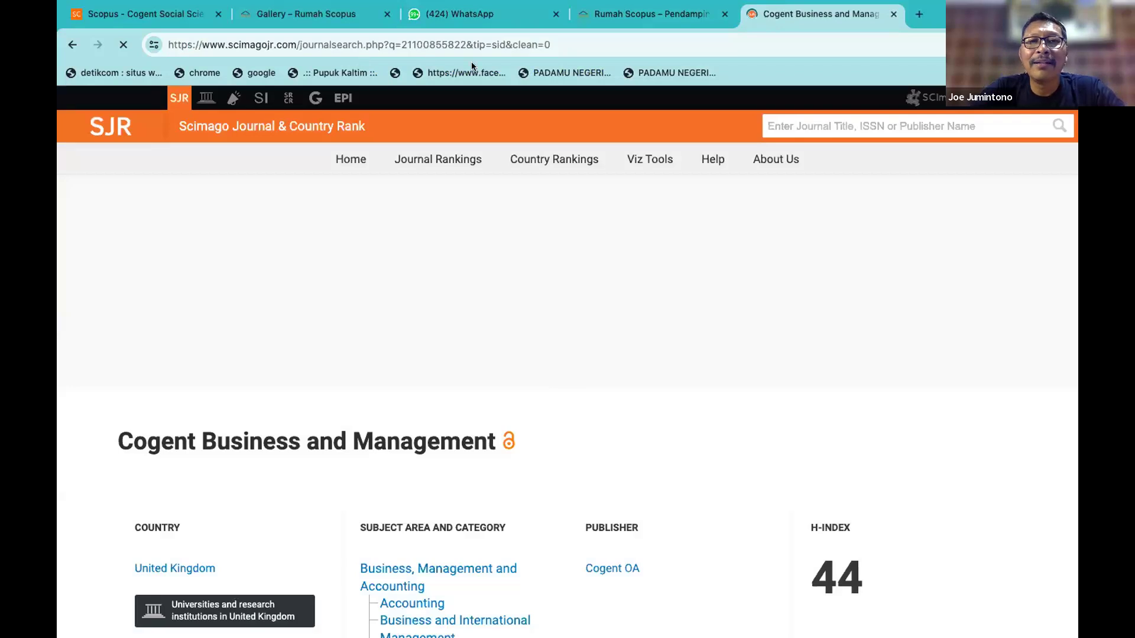
Search Scimago for "Cogent Social Sciences" and open the journal's profile.
click(819, 125)
text(Cogent Social Sciences)
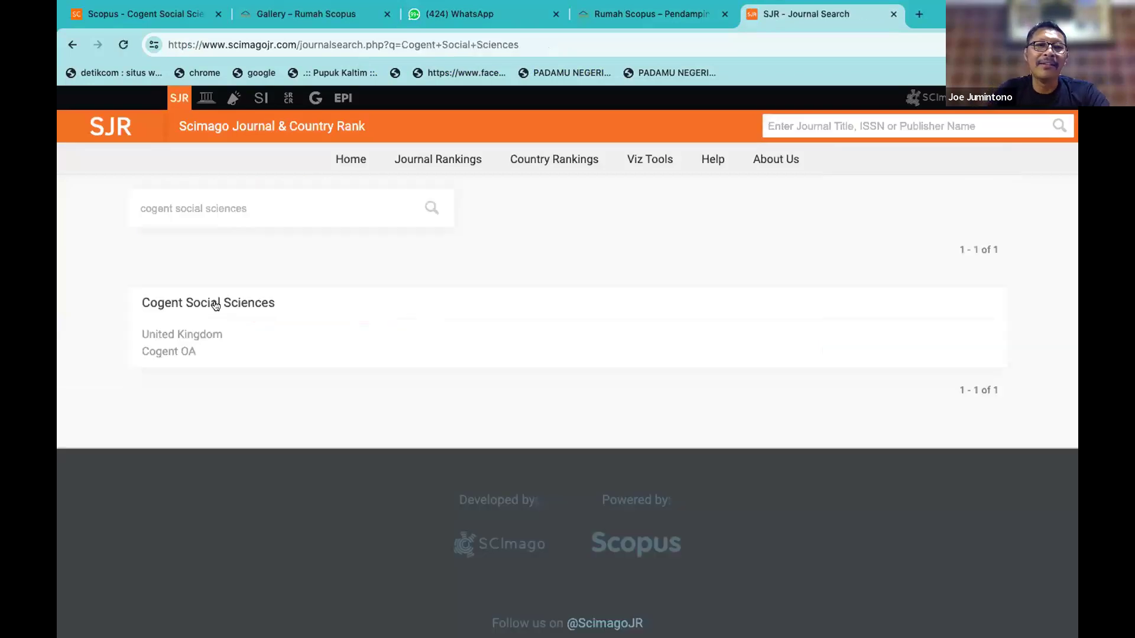
click(215, 302)
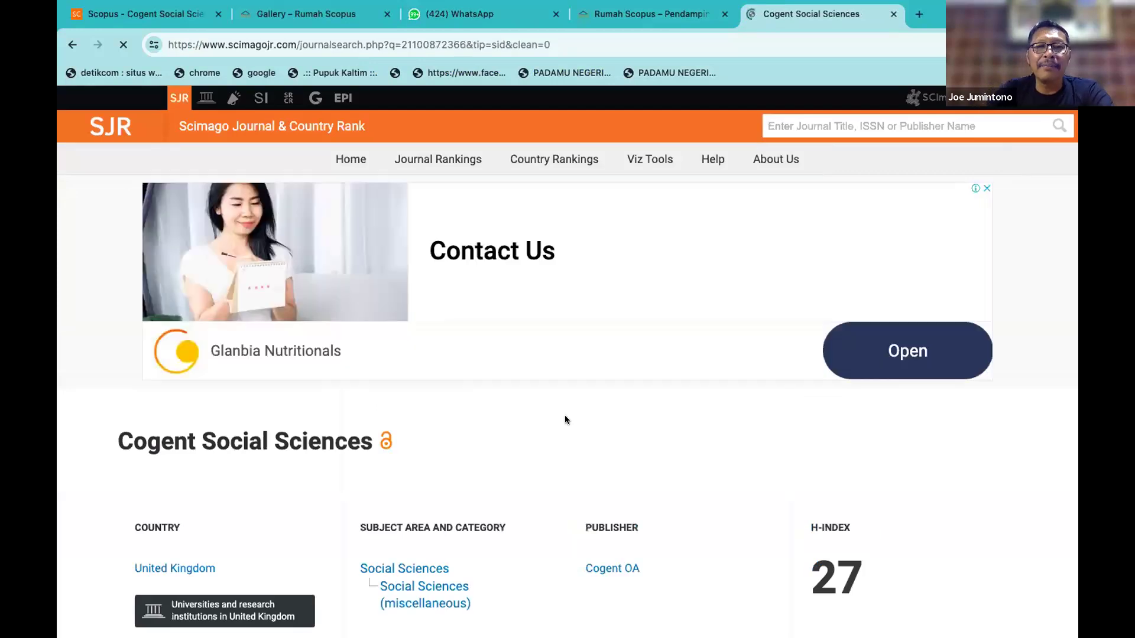
Open the homepage of Cogent Social Sciences from the information section of its Scimago profile.
scroll(565, 416, down, 5)
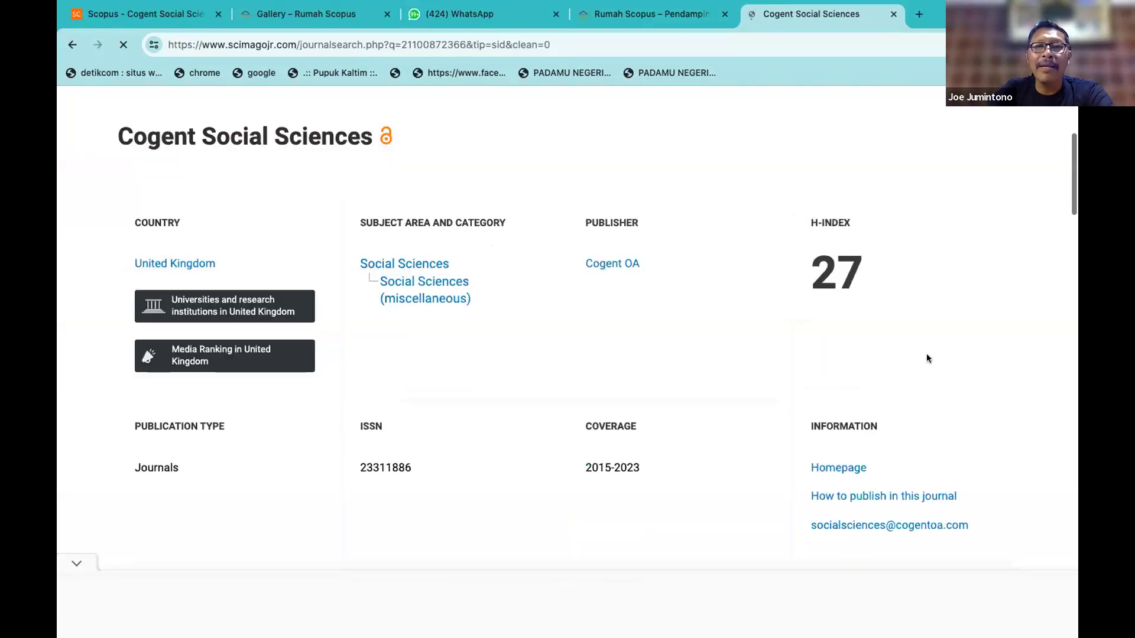
scroll(927, 358, down, 2)
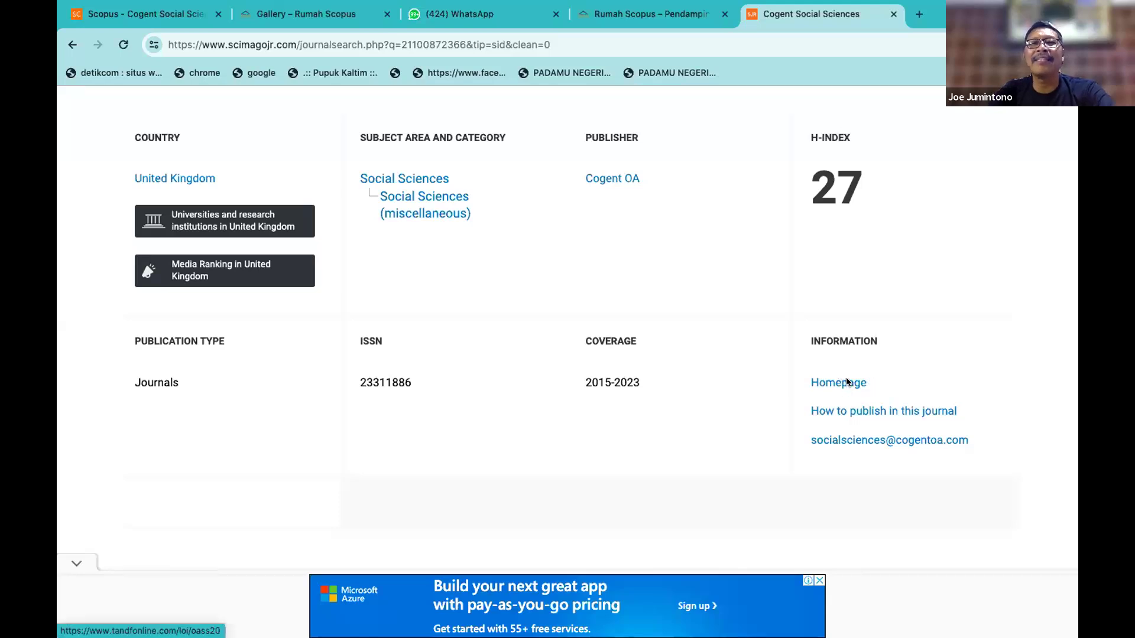
click(846, 382)
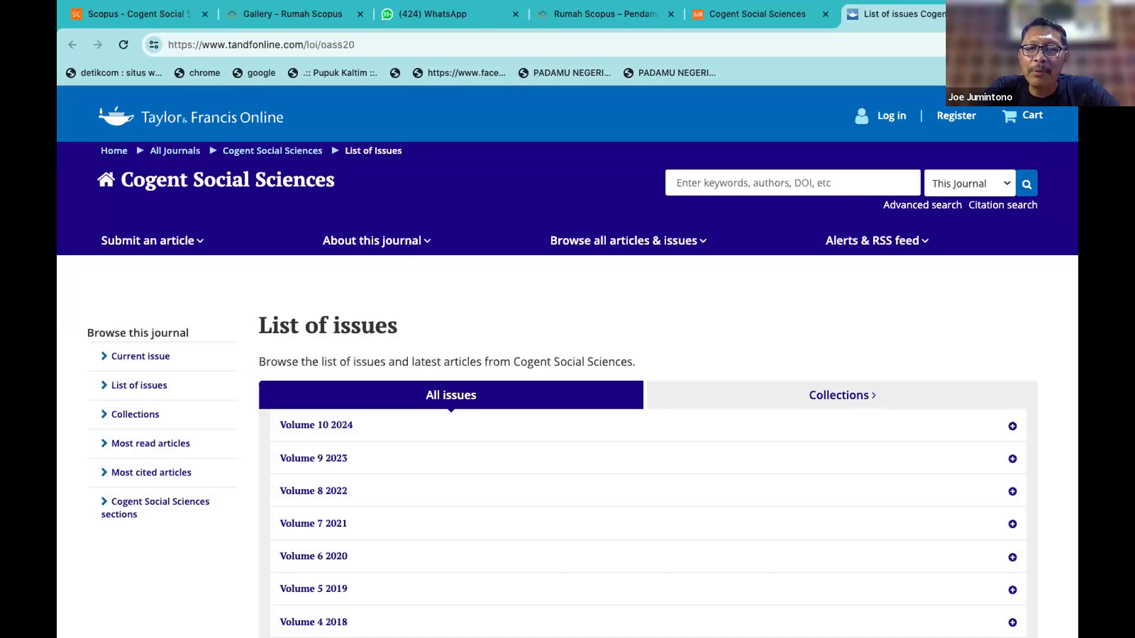
Switch to Microsoft Word and insert the Mendeley bibliography below "Referensi :", checking the listed references.
mouse_move(893, 618)
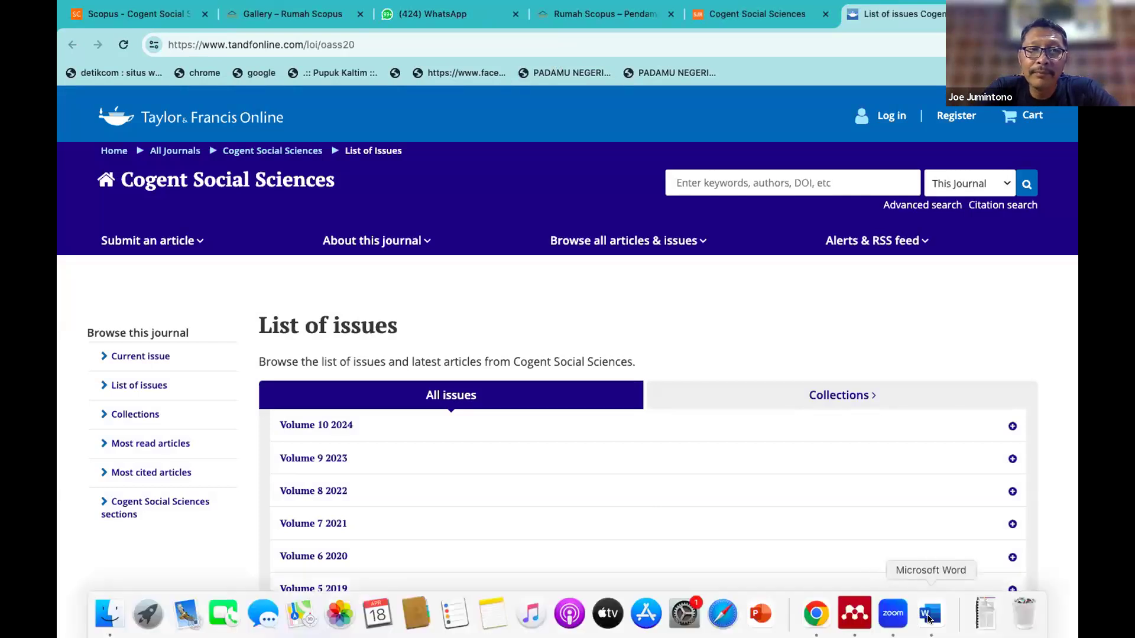
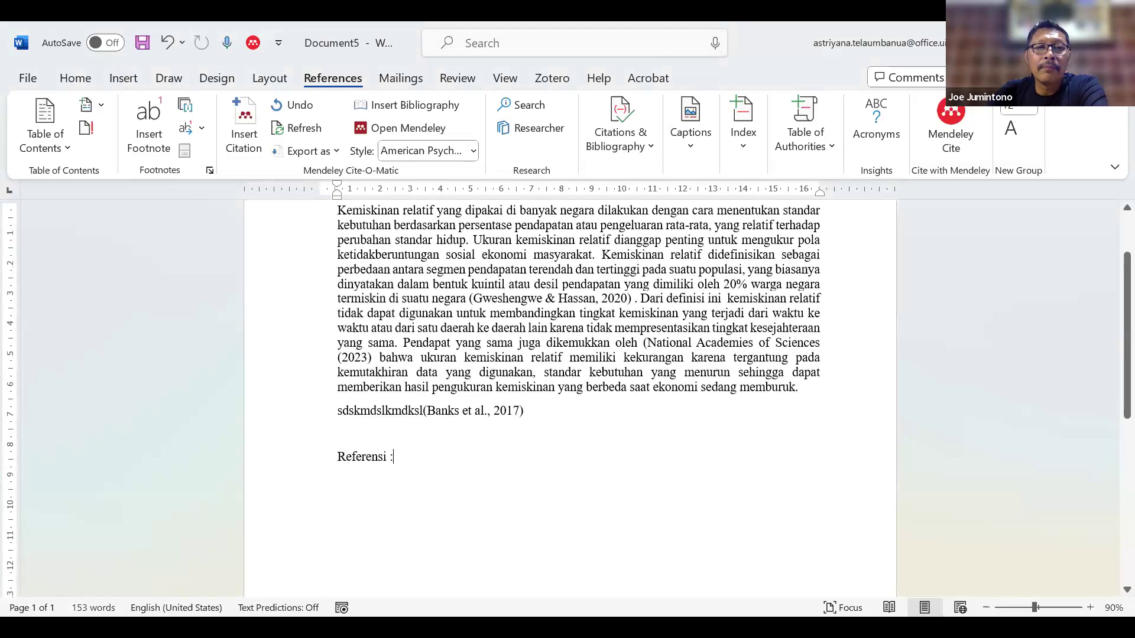
click(394, 112)
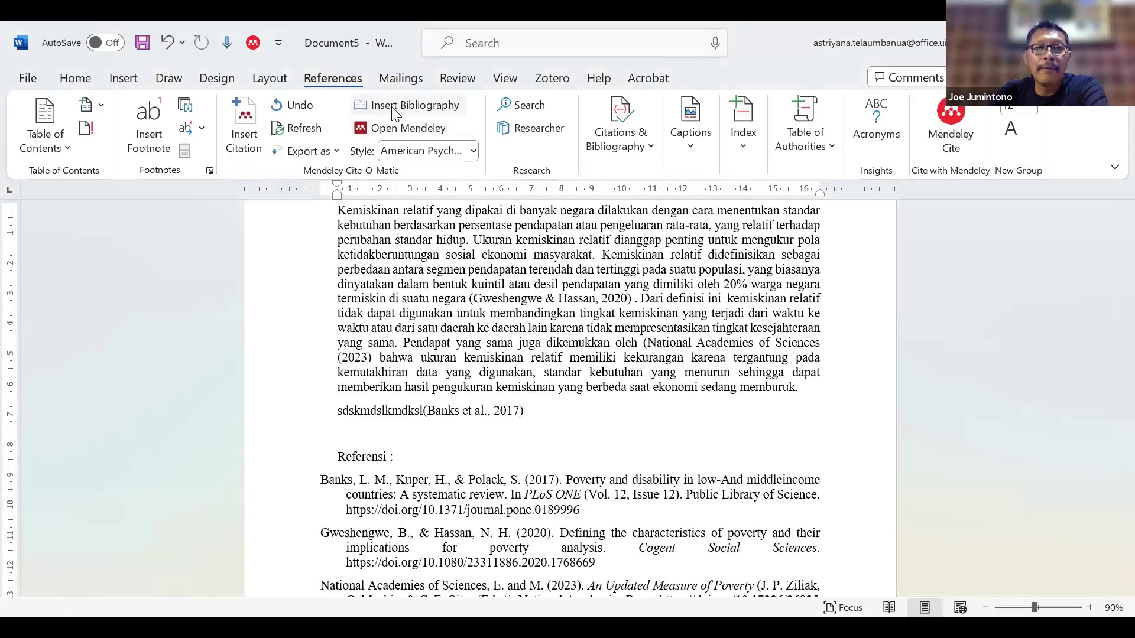
scroll(577, 399, down, 2)
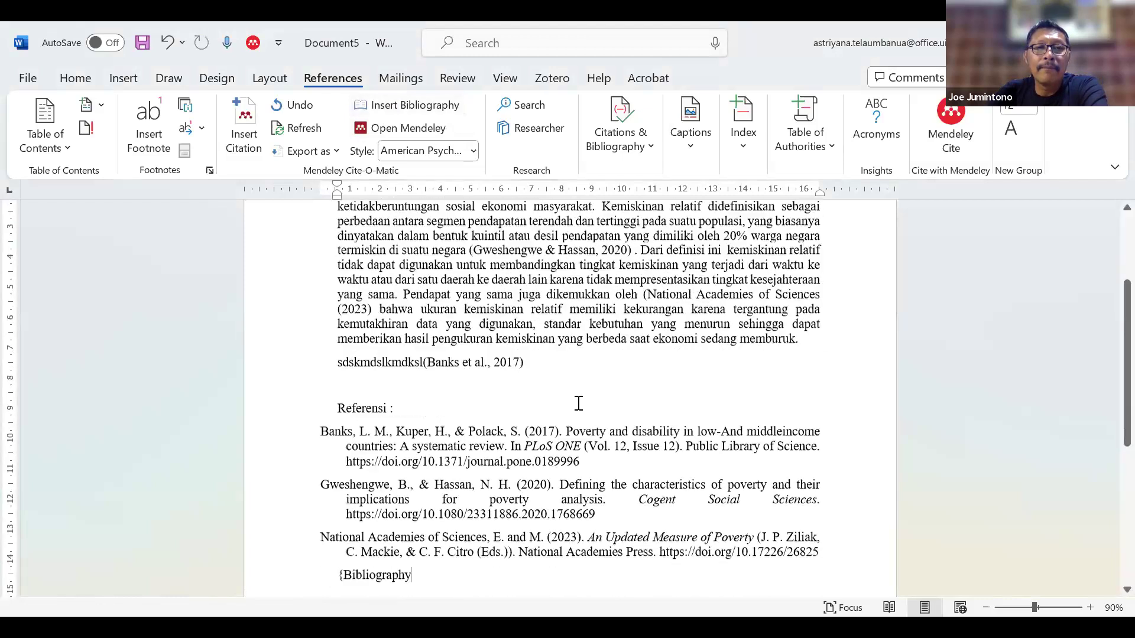
scroll(579, 404, down, 1)
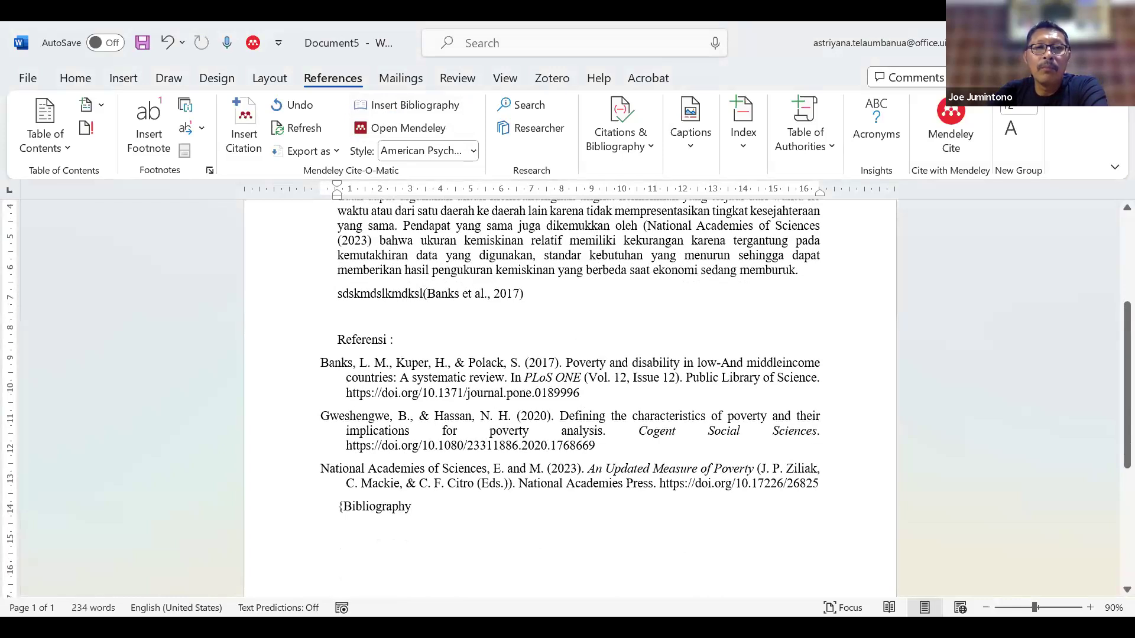
Add the line "sdsodskadspkadmskfndfd" above "Referensi :" and cite the 2020 Journal of Business Venturing Insights article there with Mendeley.
key(Return)
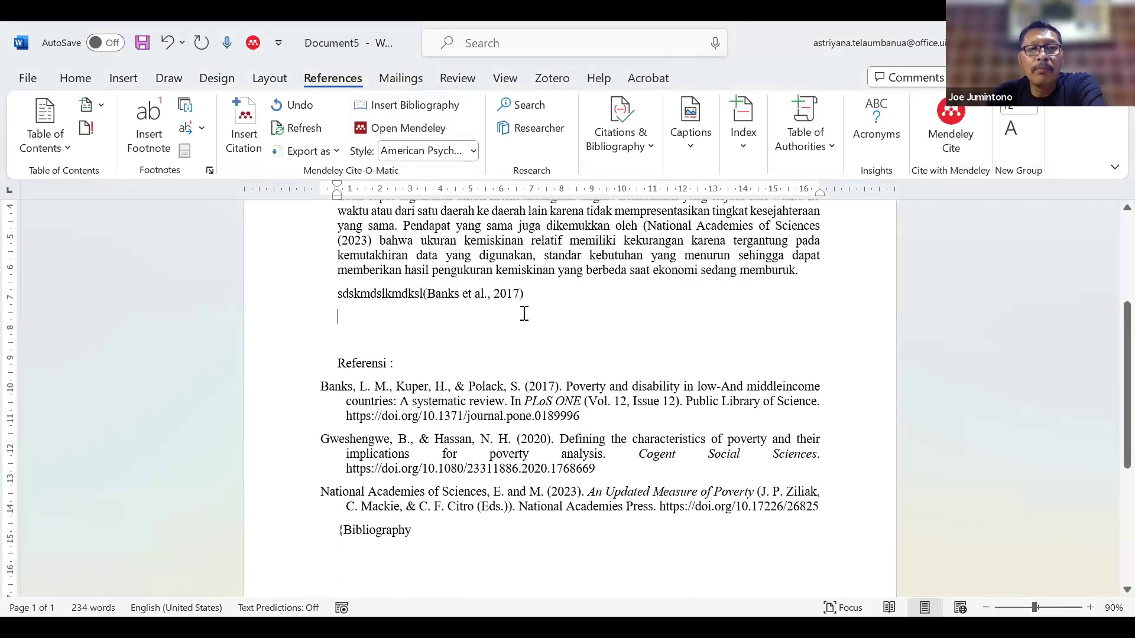
text(sdsodskadspkadmskfn)
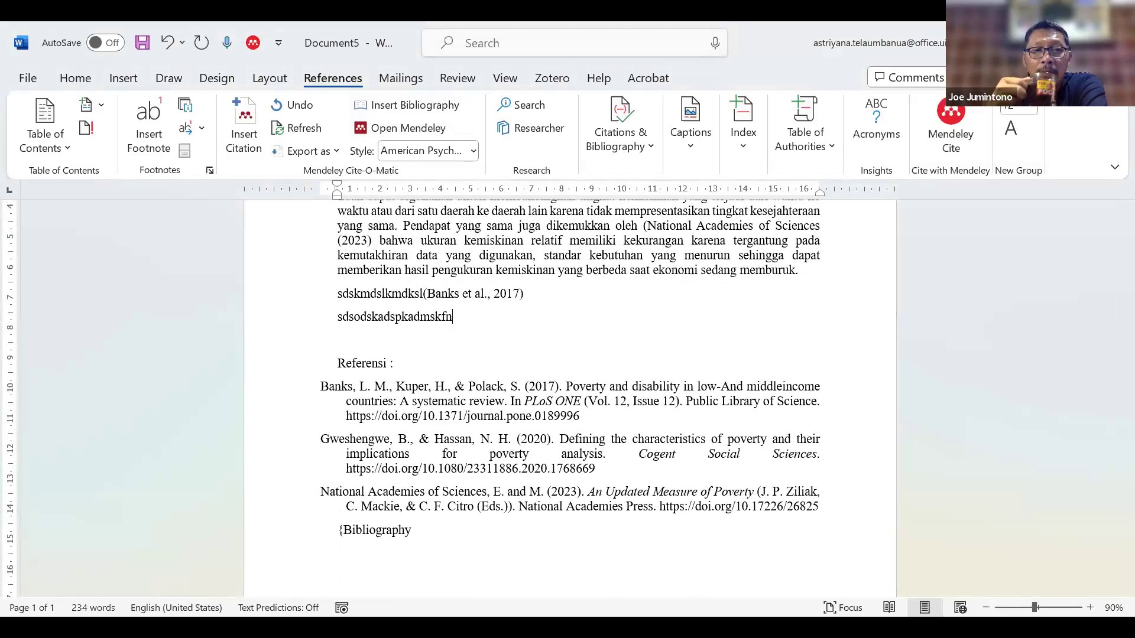
text(dfd)
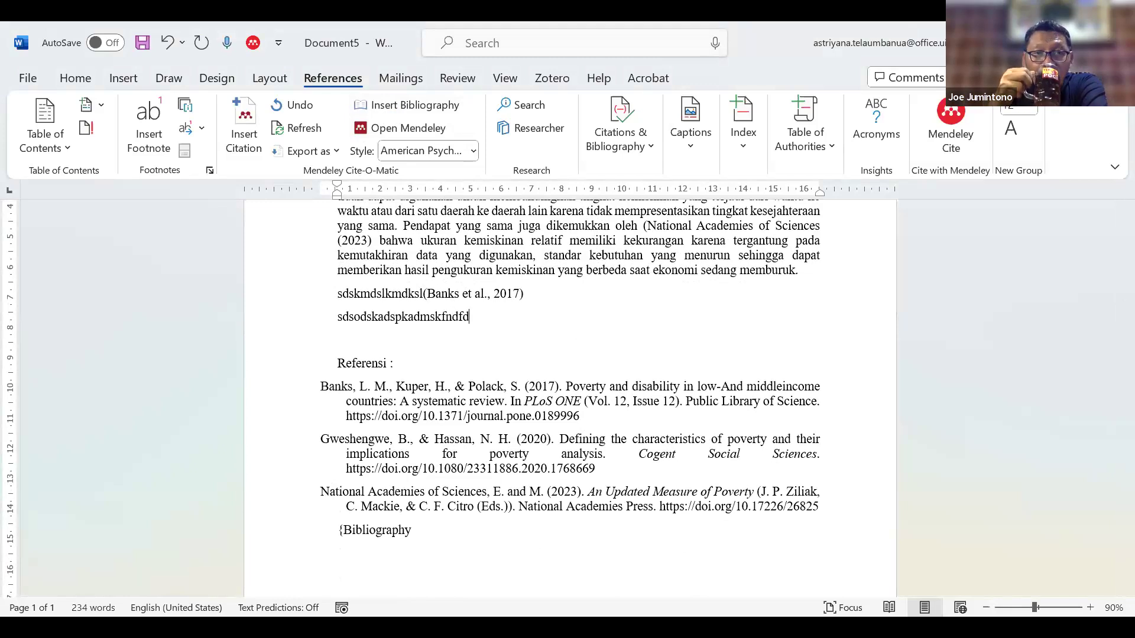
click(249, 134)
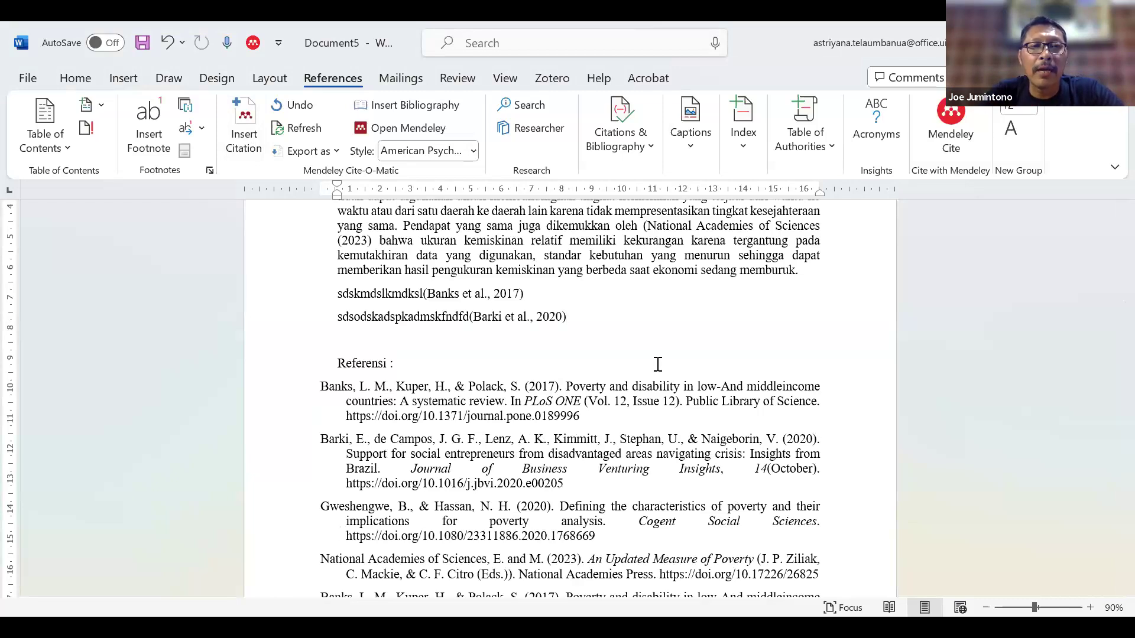
Compare the in-text citations with the entries in the reference list below "Referensi :", looking for repeated references.
scroll(657, 363, down, 1)
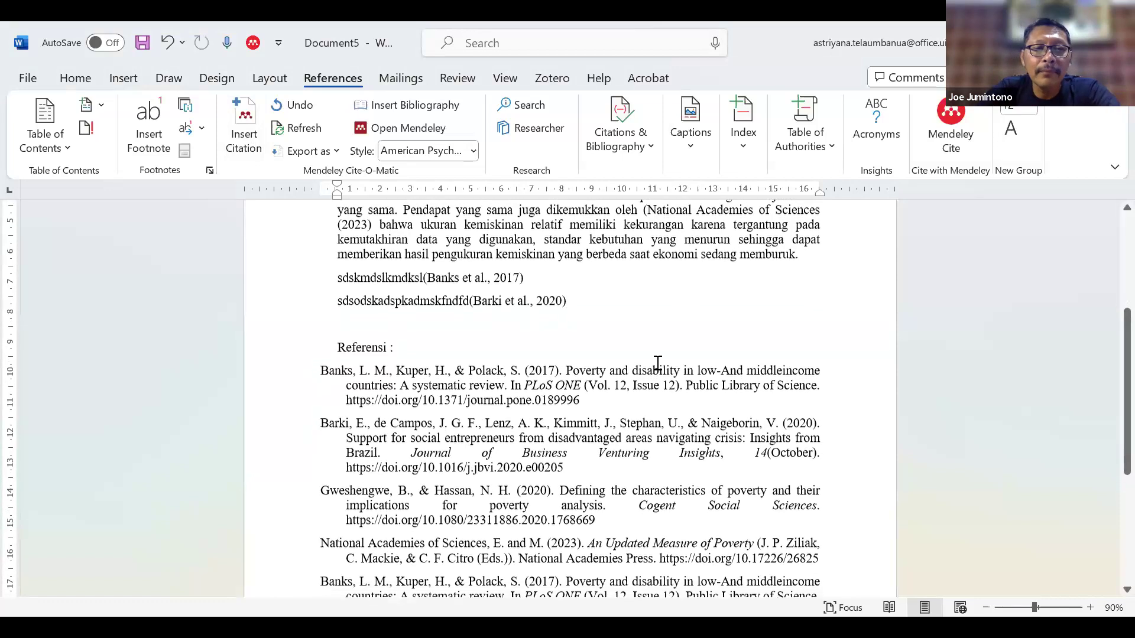
scroll(658, 363, down, 3)
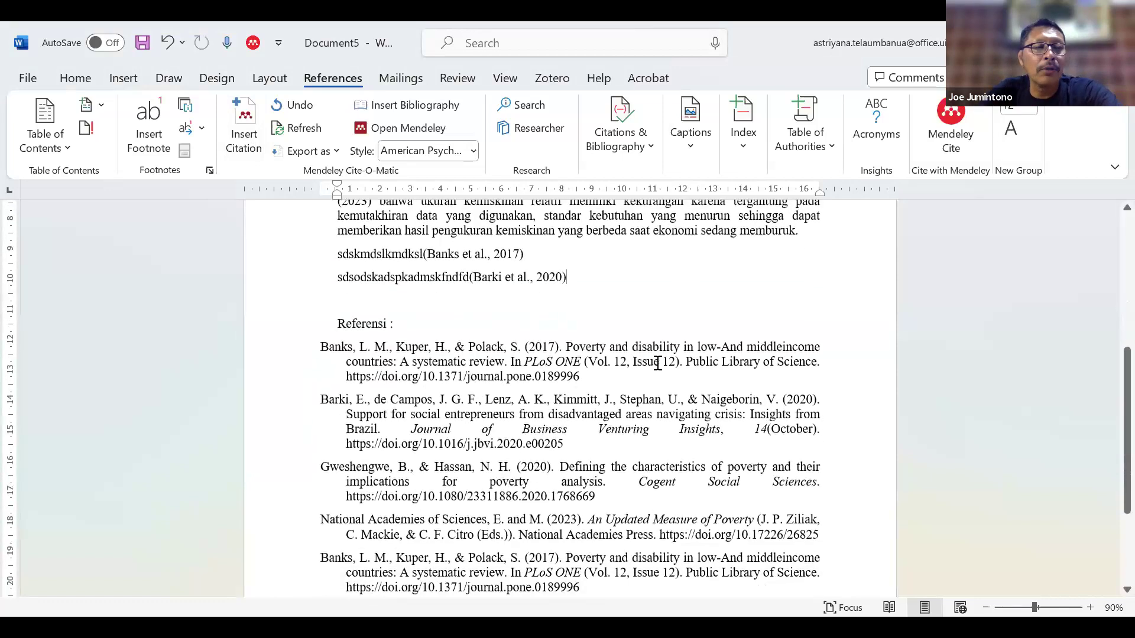
scroll(658, 363, down, 3)
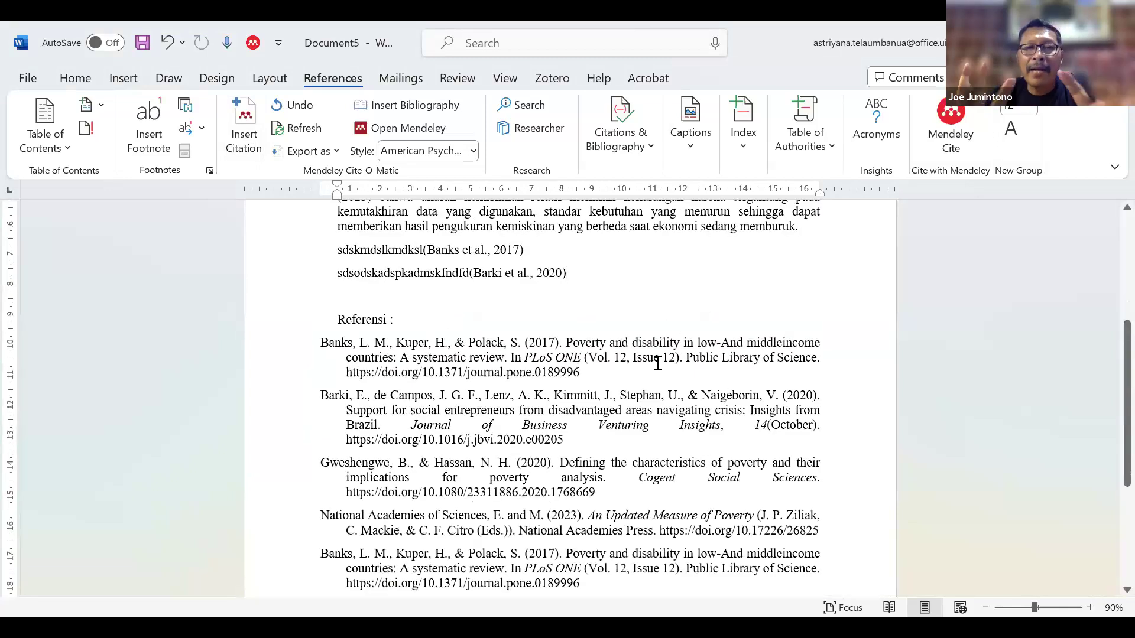
scroll(658, 363, down, 1)
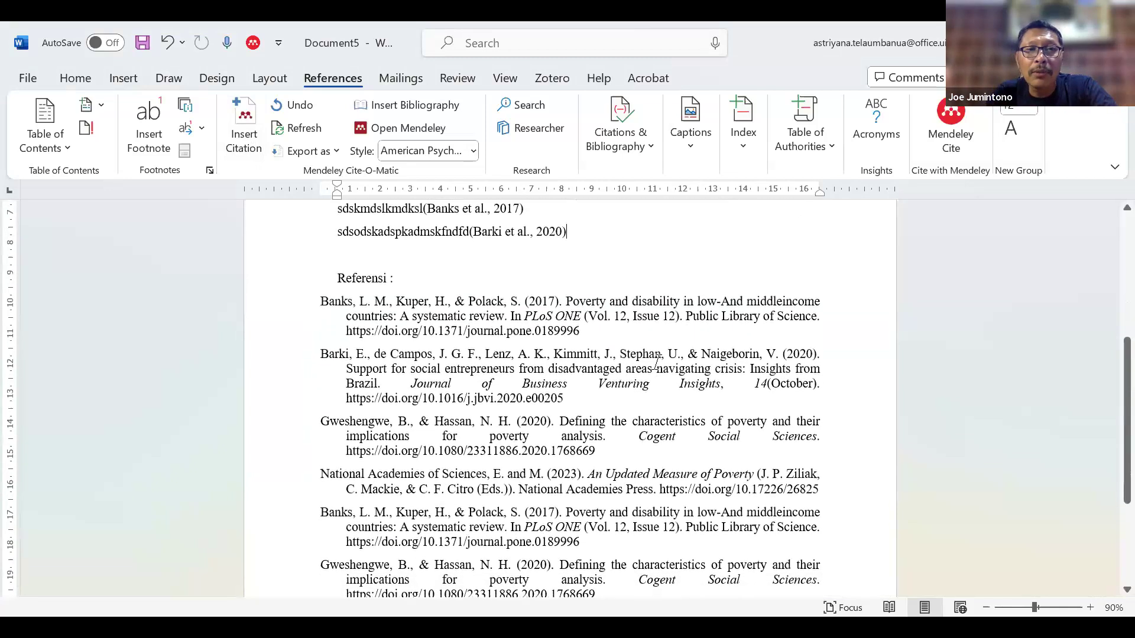
scroll(658, 363, down, 1)
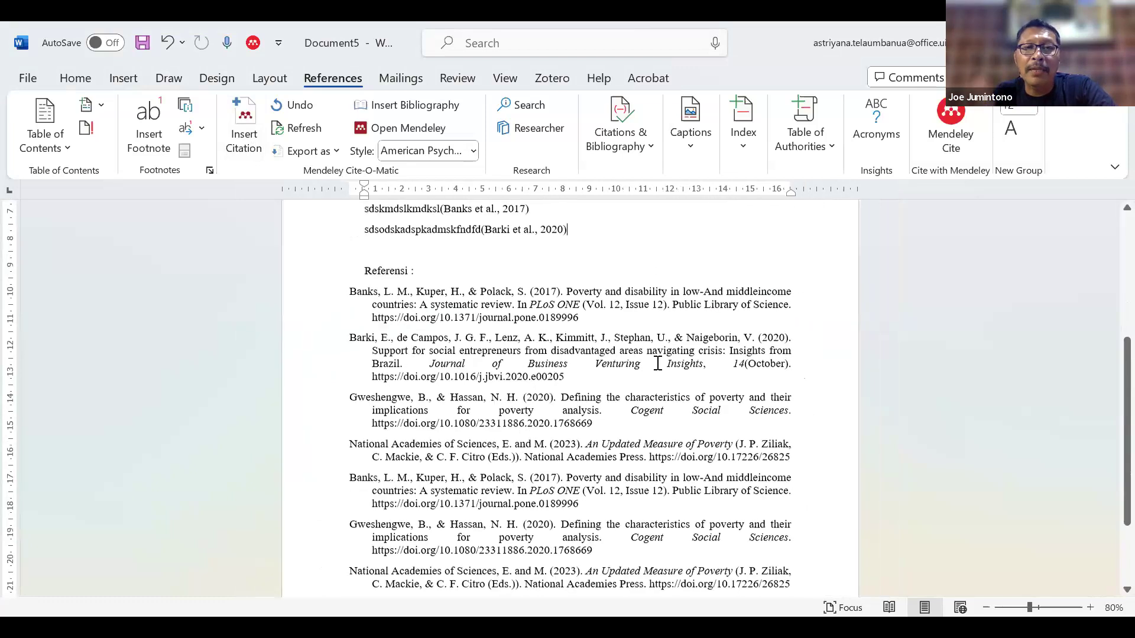
scroll(657, 363, down, 3)
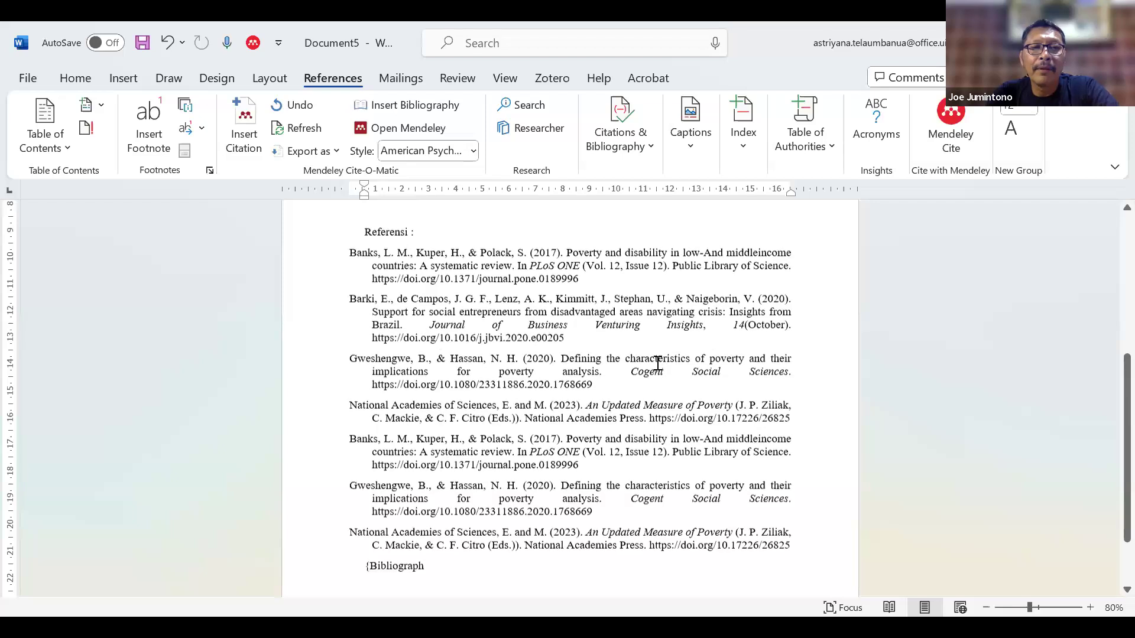
scroll(658, 363, up, 1)
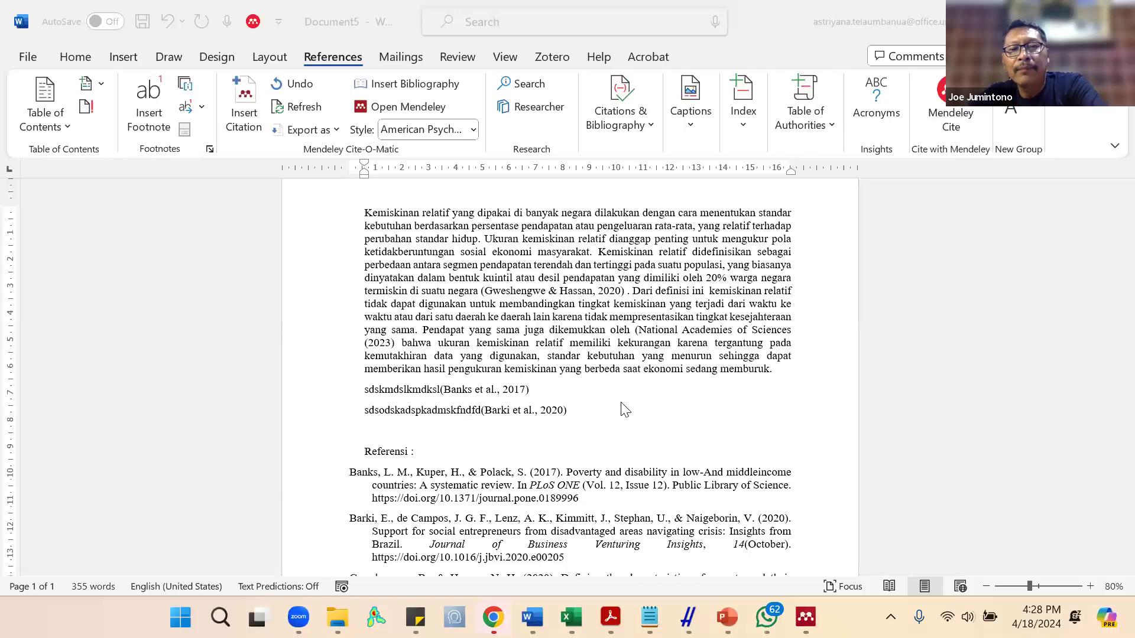
scroll(625, 409, down, 5)
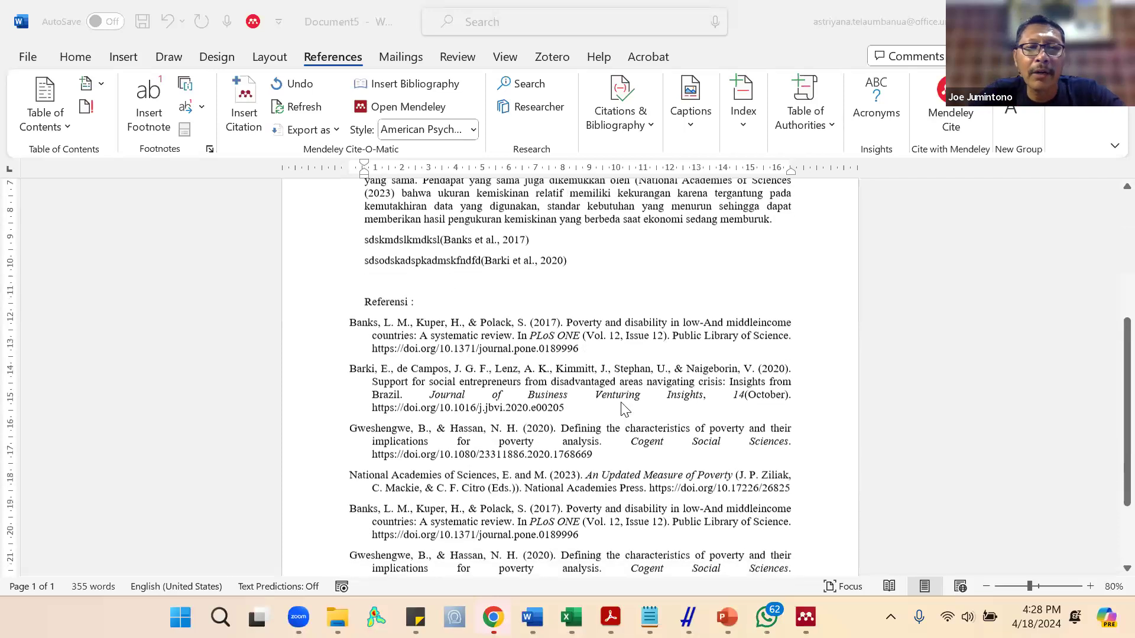
scroll(623, 408, up, 5)
scroll(626, 409, down, 6)
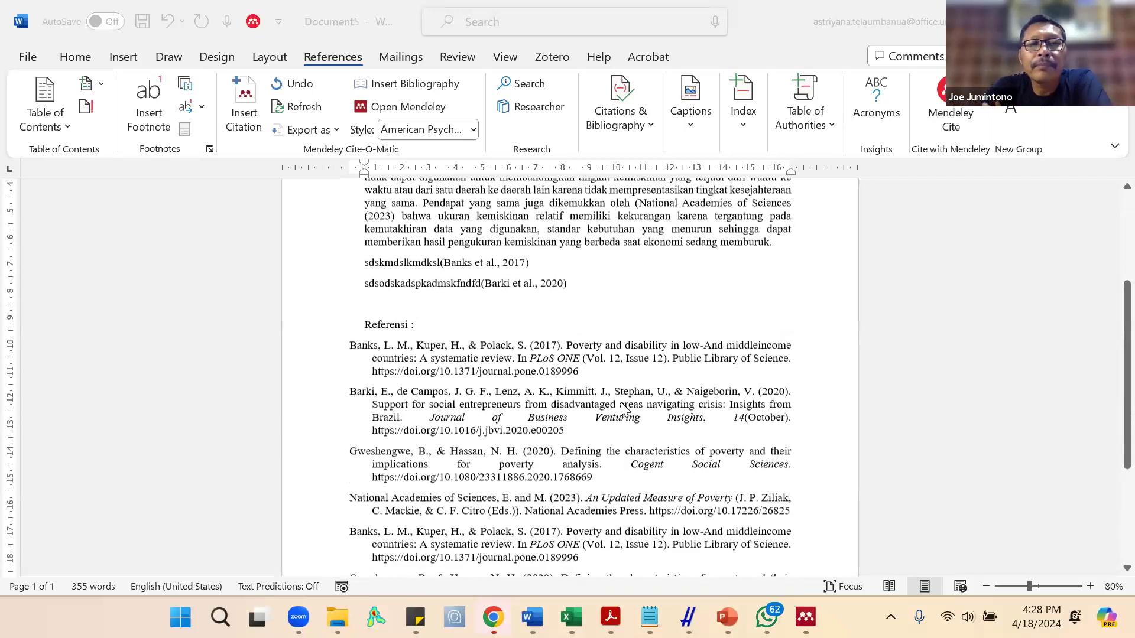
scroll(623, 407, up, 3)
Delete the entire bibliography below "Referensi :", including the repeated entries and the stray "{Bibliograph" text.
click(625, 402)
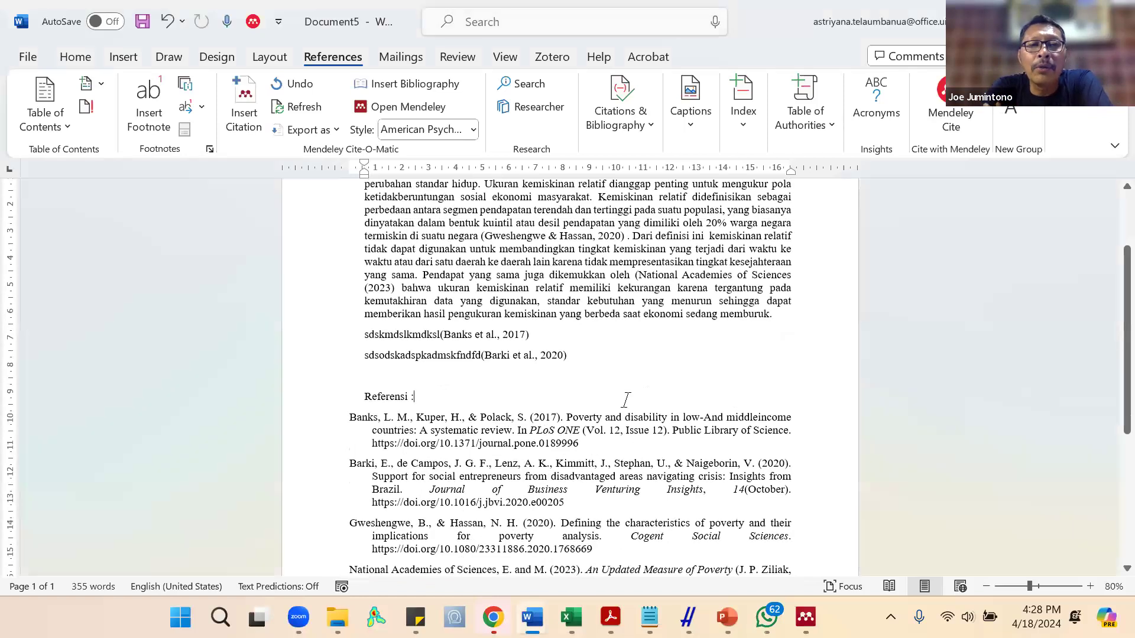
scroll(626, 400, down, 10)
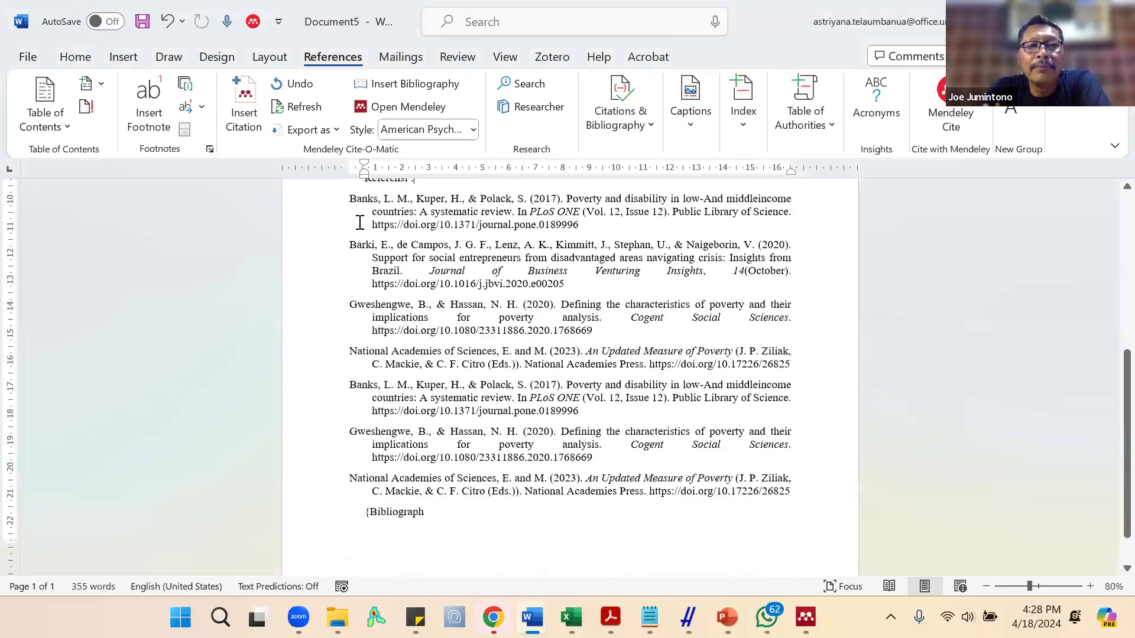
click(429, 464)
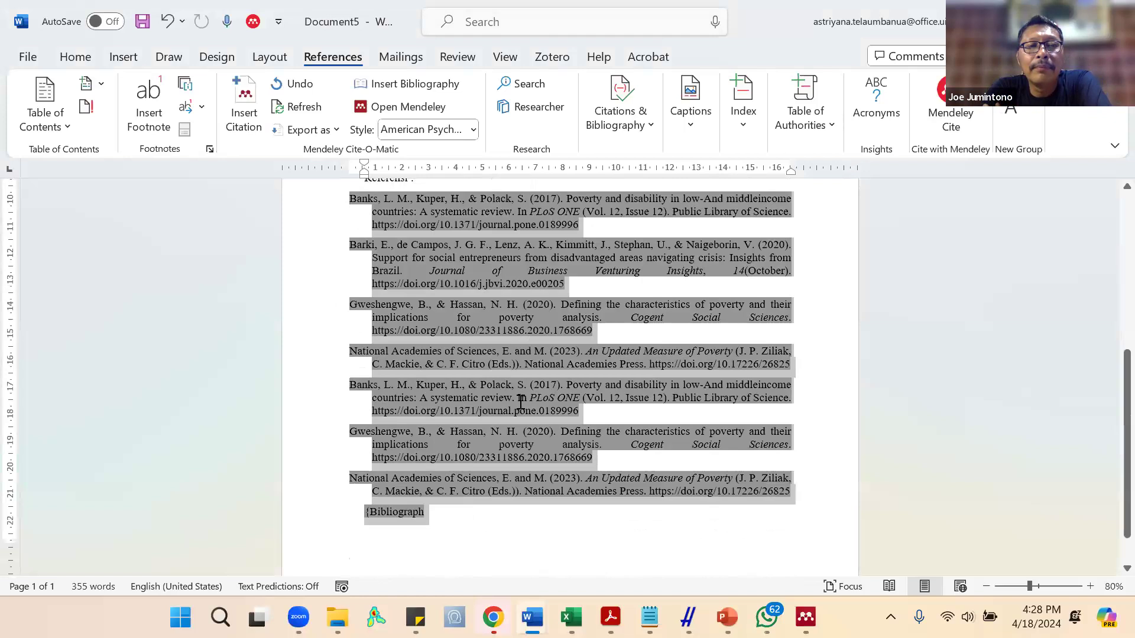
key(Delete)
scroll(724, 264, up, 10)
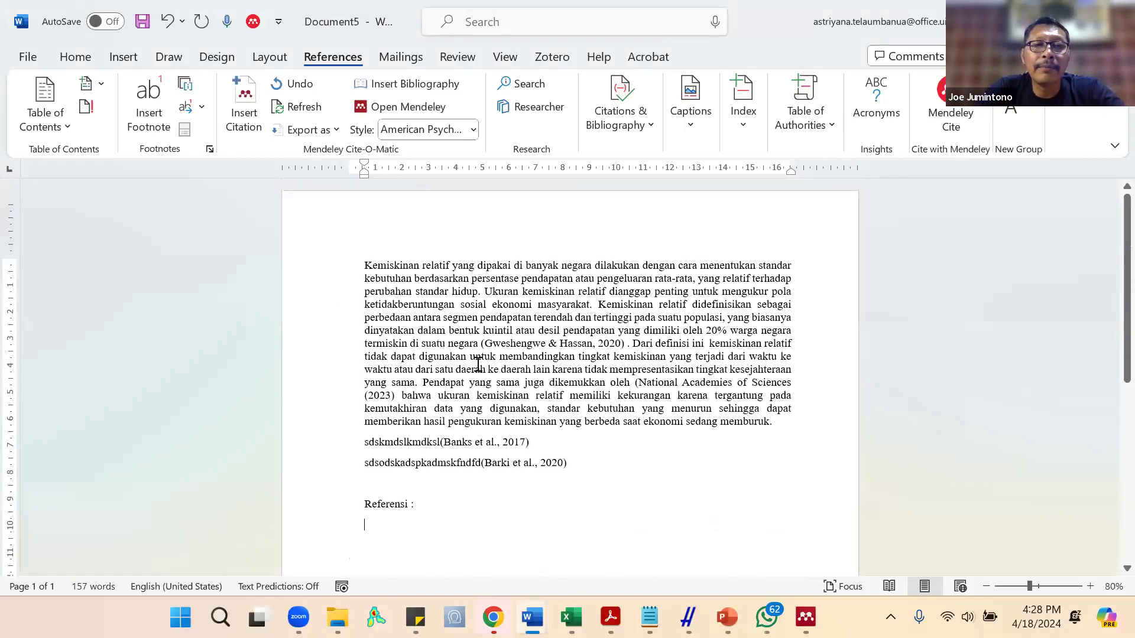
Insert a fresh Mendeley bibliography on the empty line below "Referensi :" and check its entries.
scroll(473, 430, down, 2)
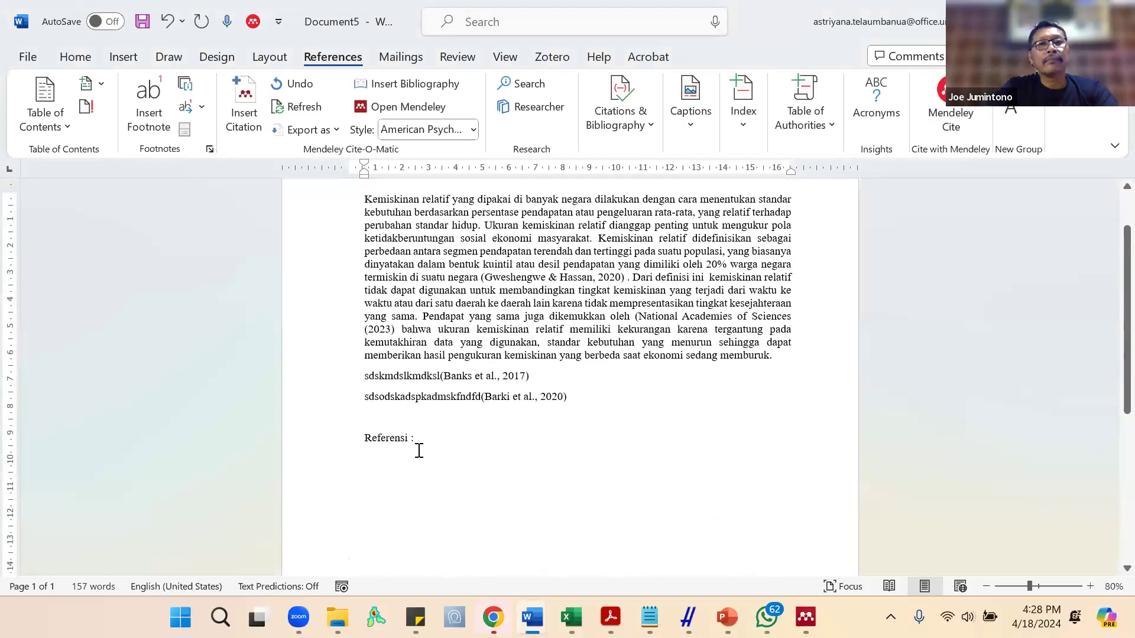
click(380, 88)
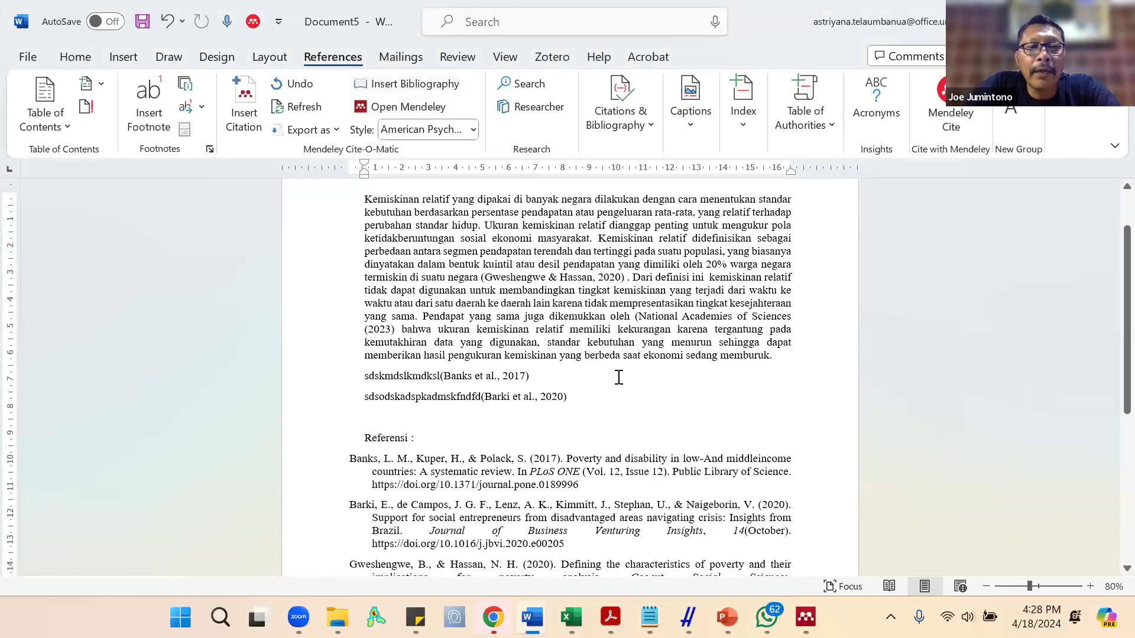
scroll(619, 377, down, 2)
scroll(619, 377, down, 1)
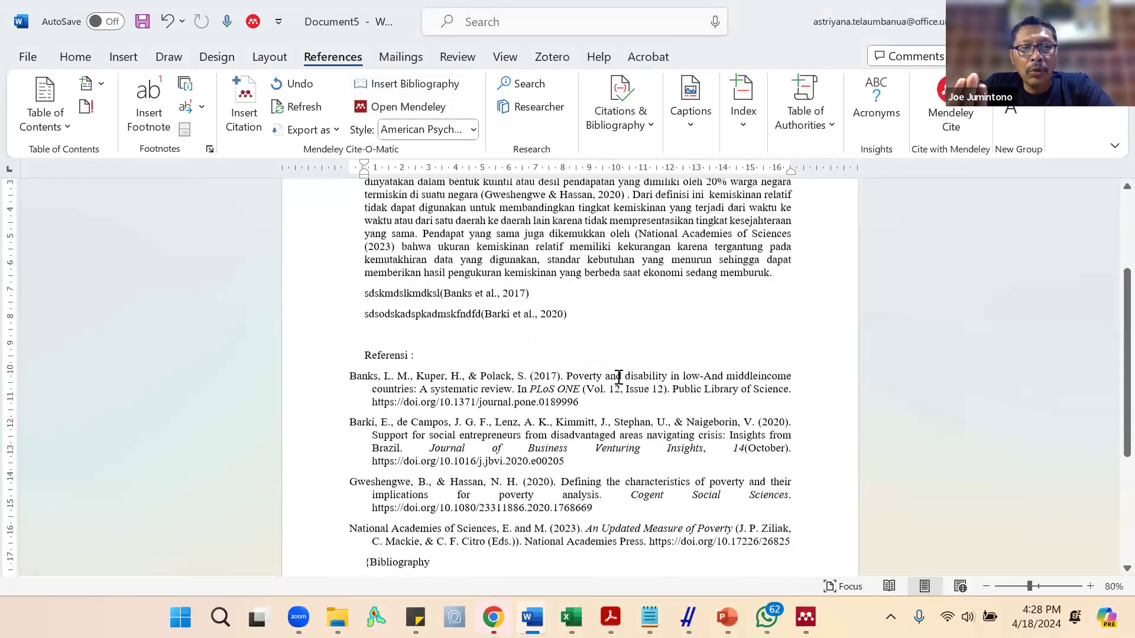
scroll(618, 377, down, 2)
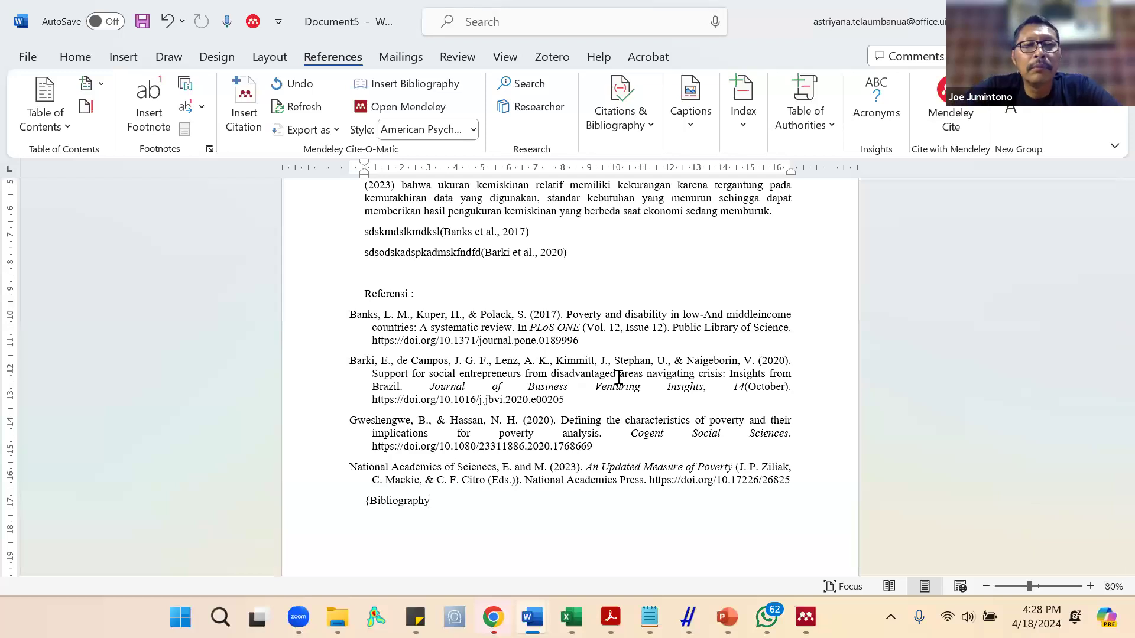
Select the whole document to examine the highlighted Mendeley citation and bibliography fields, then clear the selection.
key(ctrl+a)
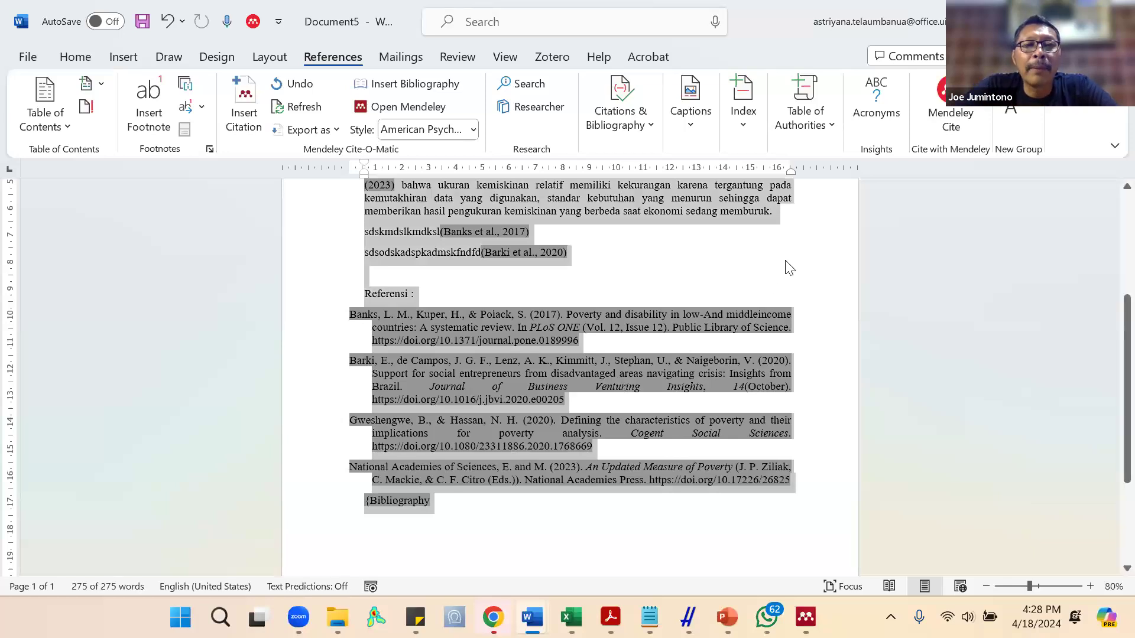
scroll(789, 268, up, 5)
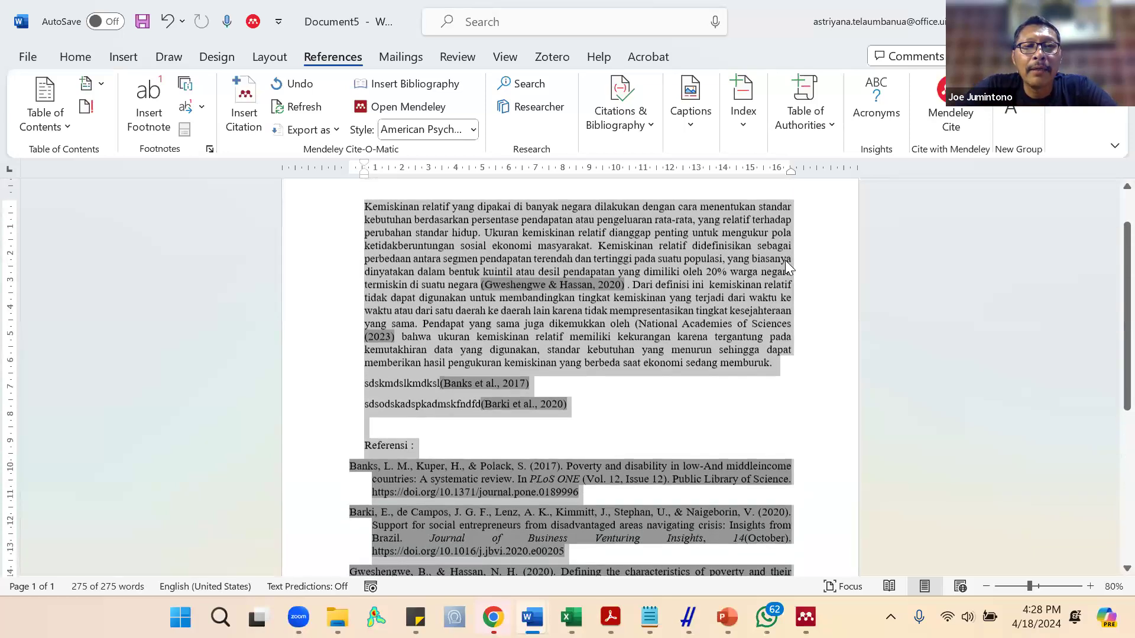
scroll(786, 262, up, 1)
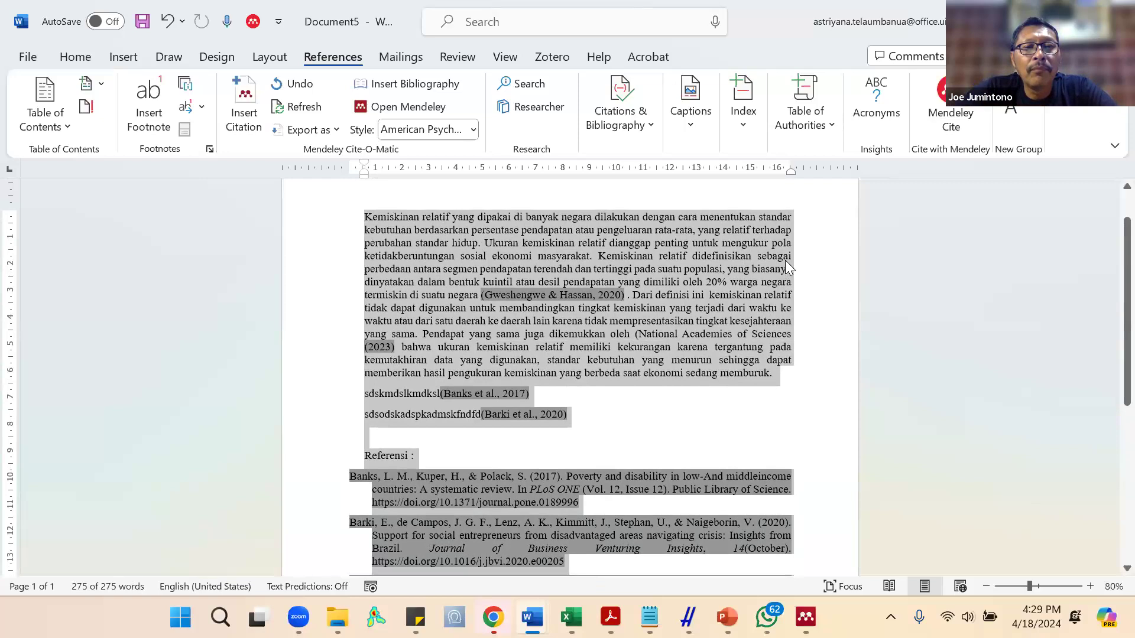
scroll(786, 266, down, 1)
scroll(786, 266, up, 2)
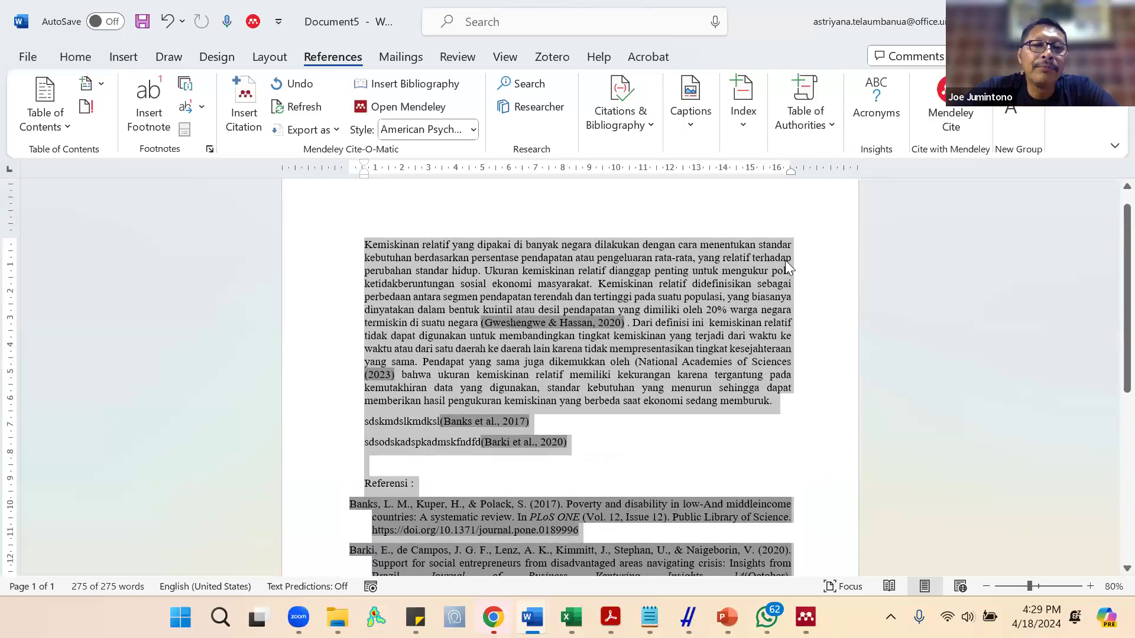
scroll(786, 262, down, 5)
scroll(790, 268, down, 1)
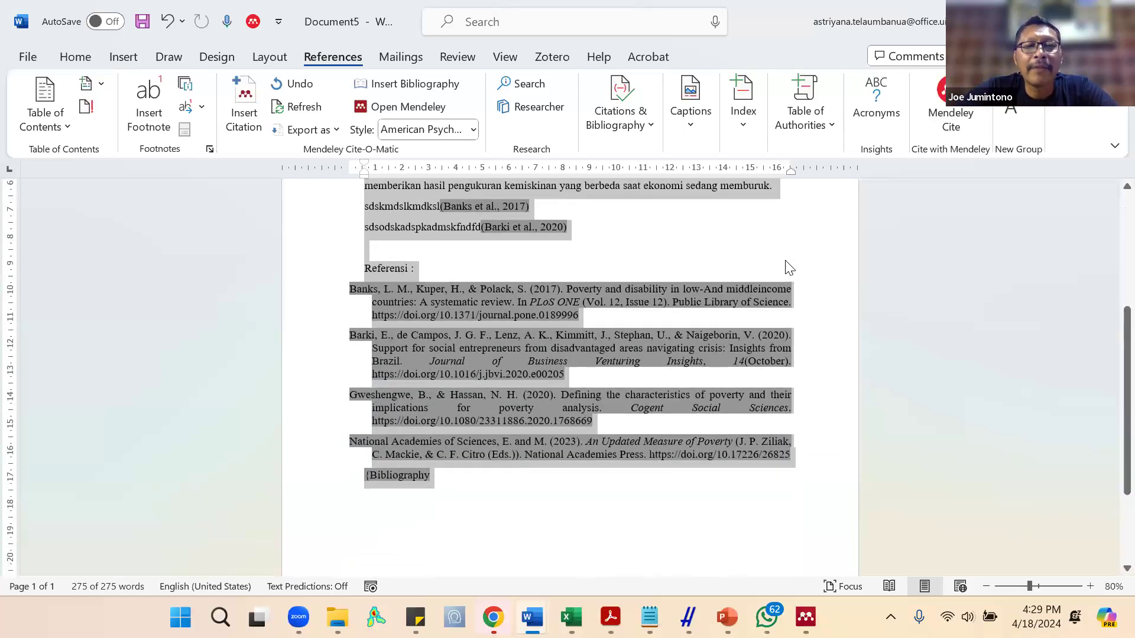
click(462, 502)
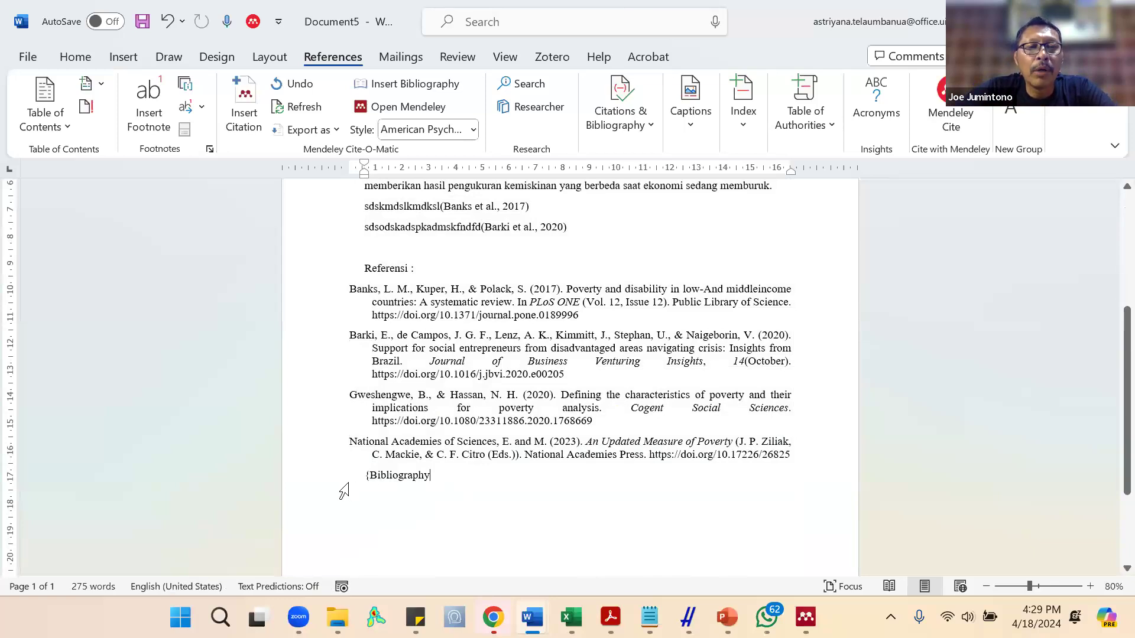
Select the bibliography field through its "{Bibliography" text and undo the recent changes back through the bibliography insertion.
click(381, 477)
click(383, 476)
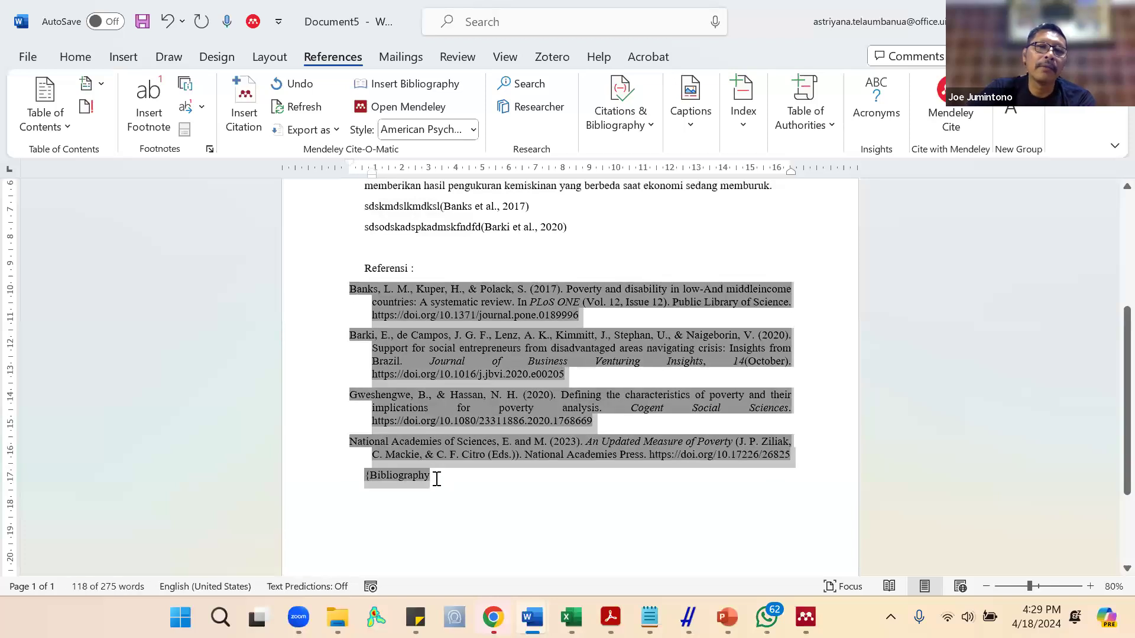
click(436, 478)
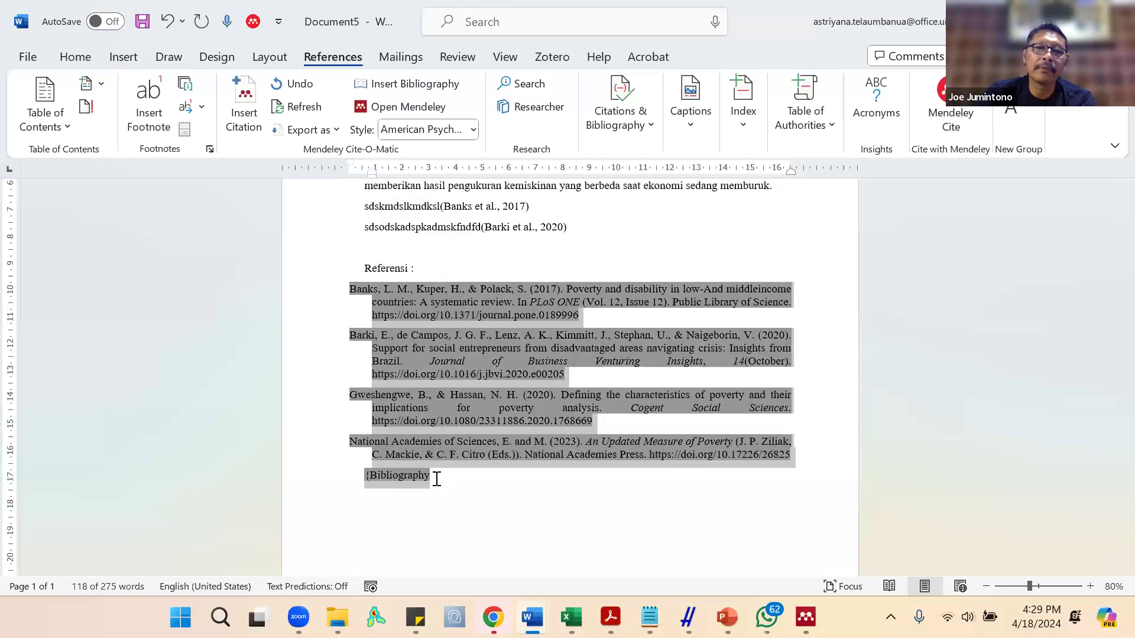
key(ctrl+z)
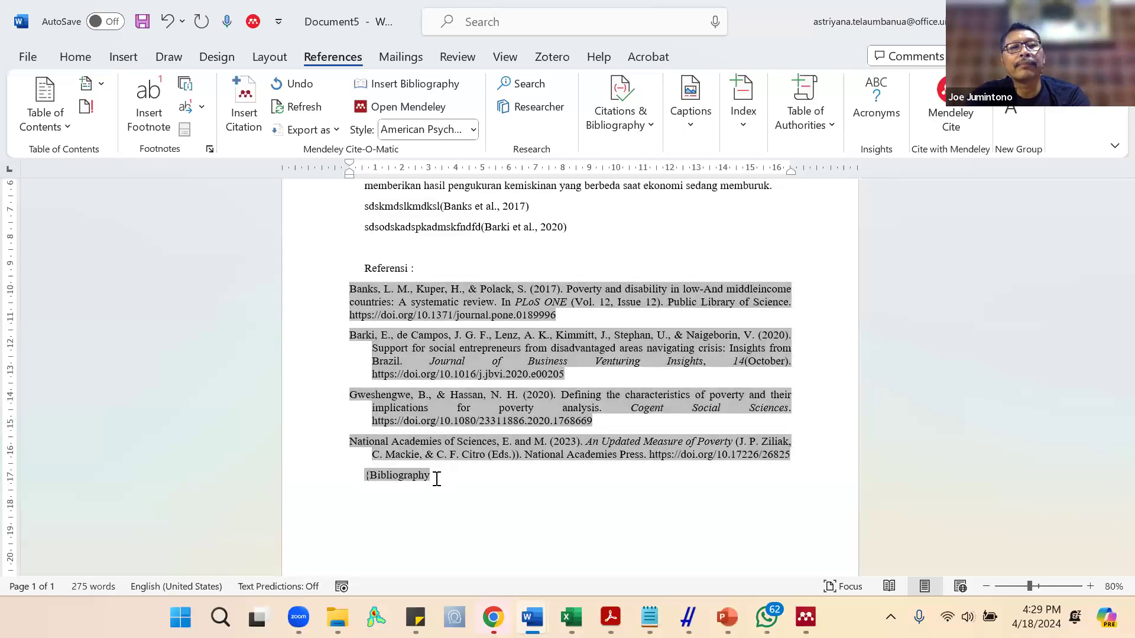
key(ctrl+z)
key(ctrl+z)
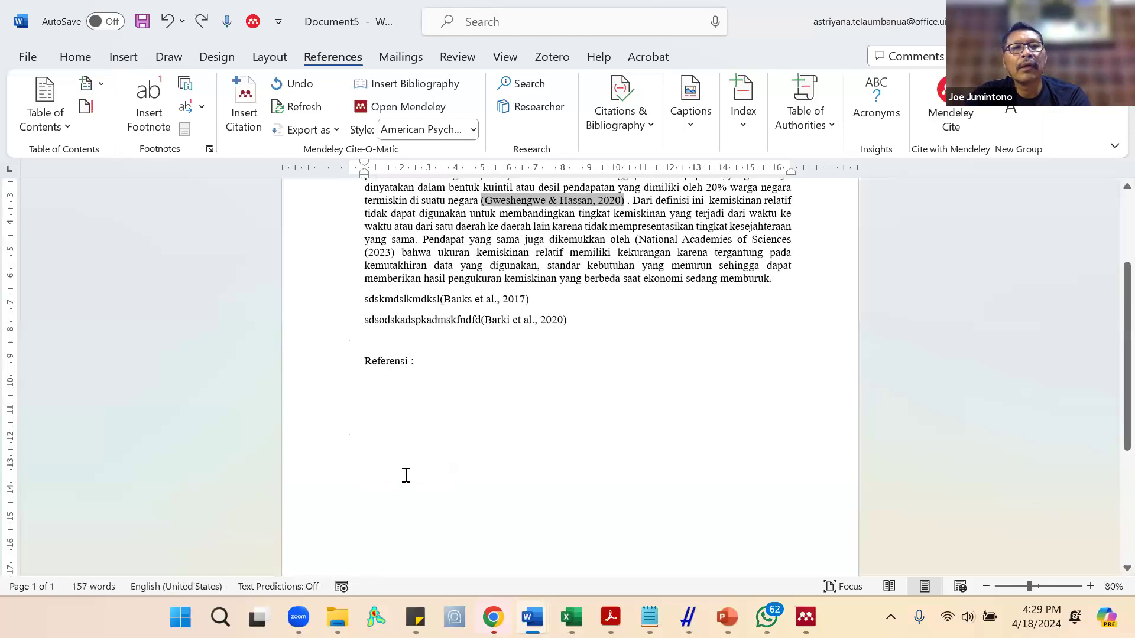
Refresh the Mendeley citations and insert the bibliography again on the empty line below "Referensi :".
click(397, 374)
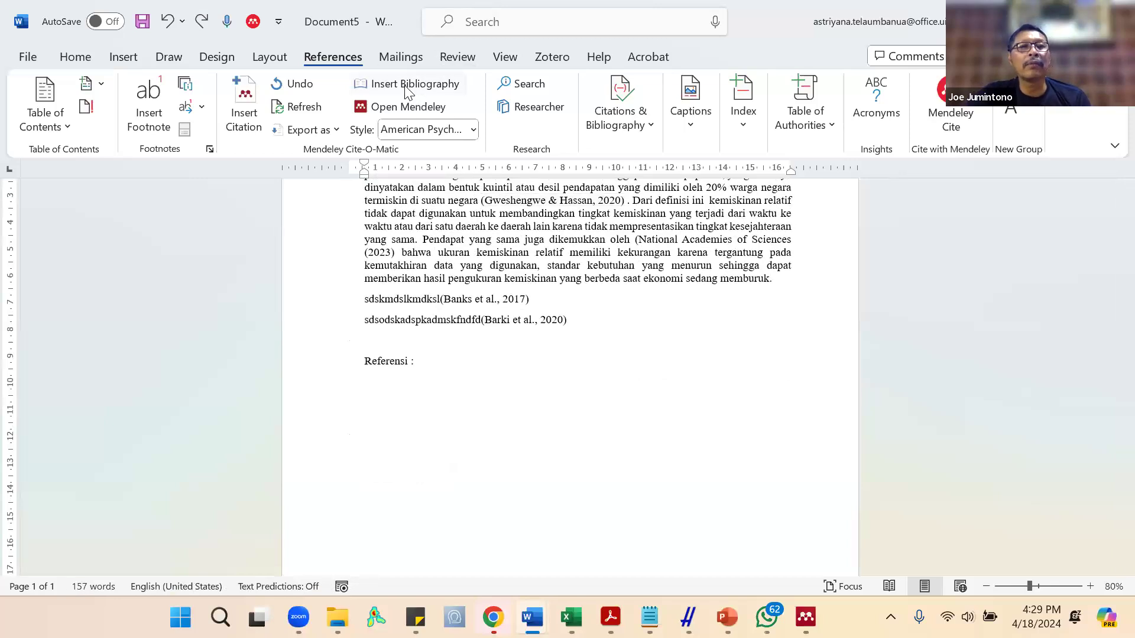
click(295, 108)
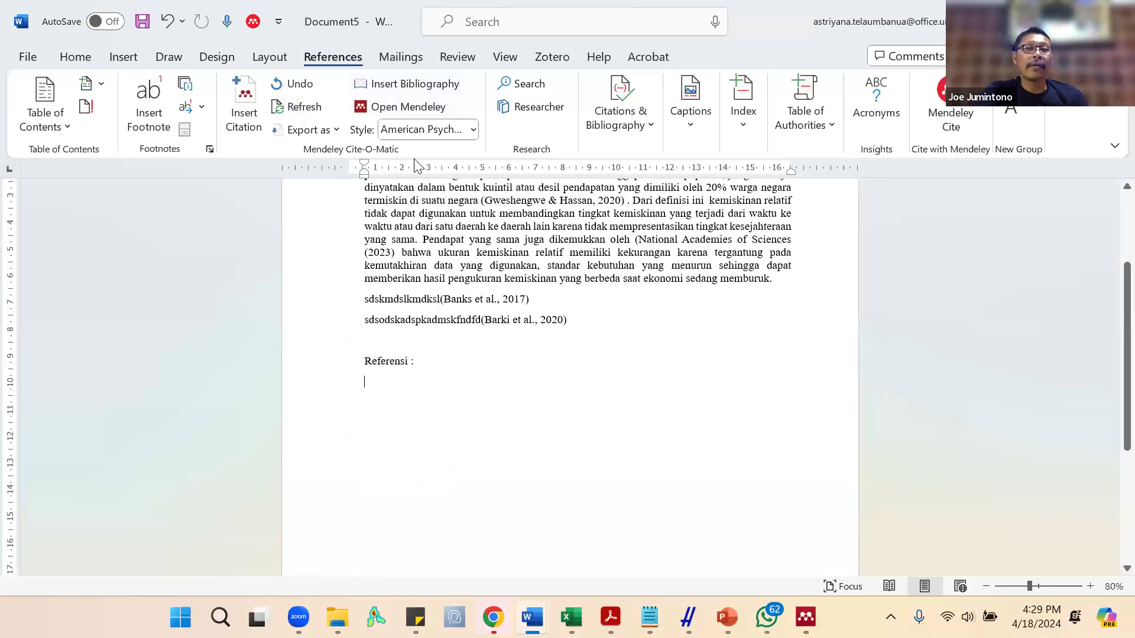
click(390, 84)
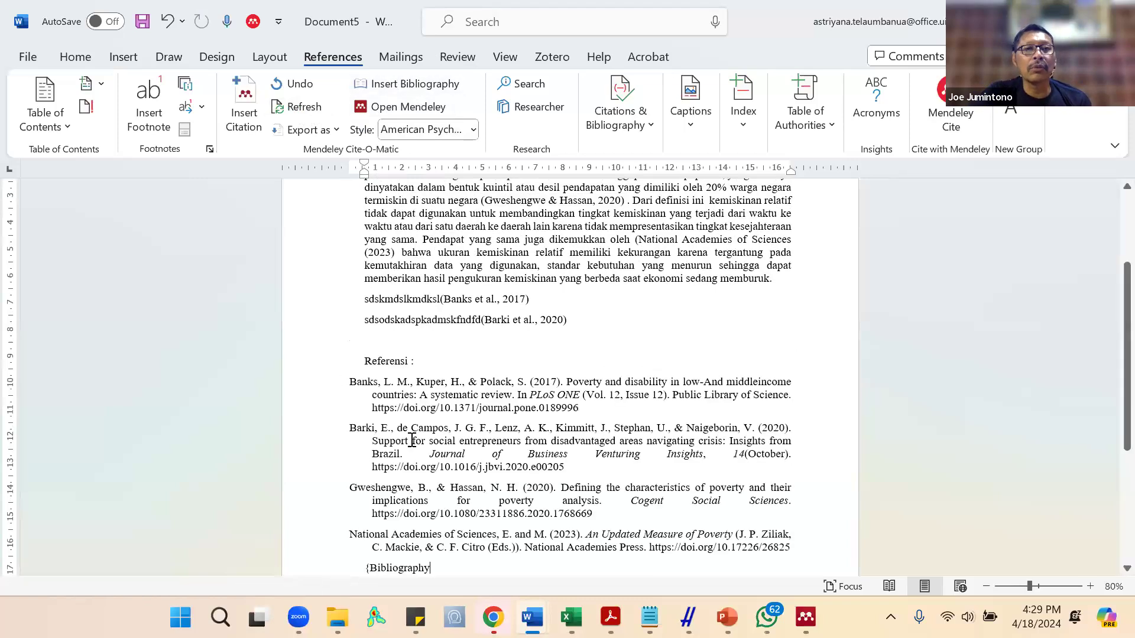
scroll(412, 441, down, 3)
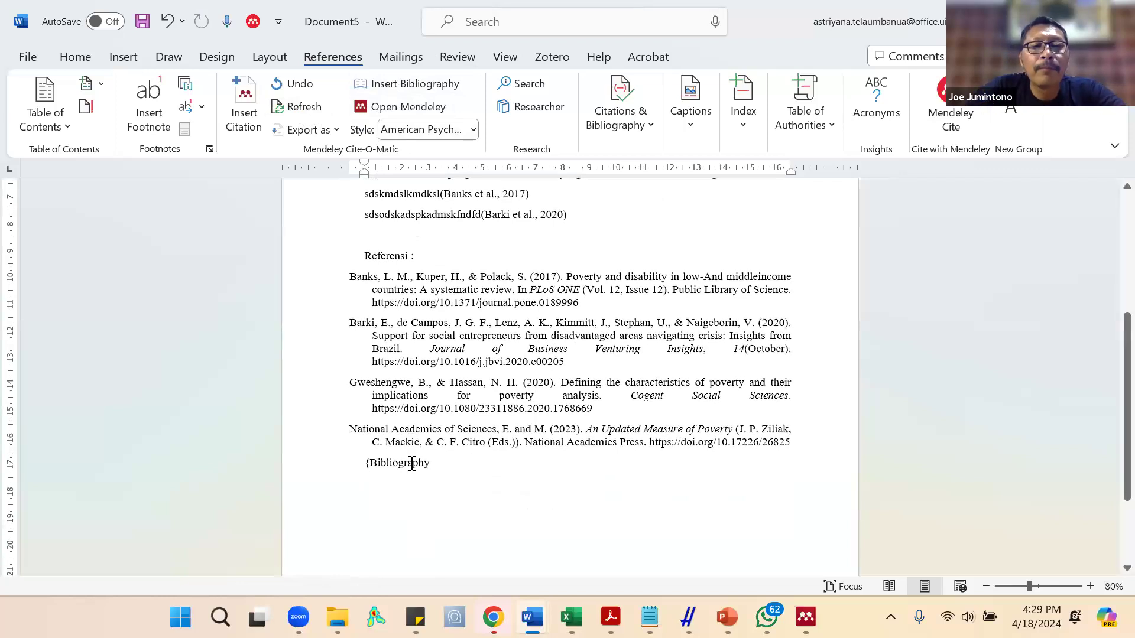
Add another empty line between the last citation line and the "Referensi :" heading.
click(437, 462)
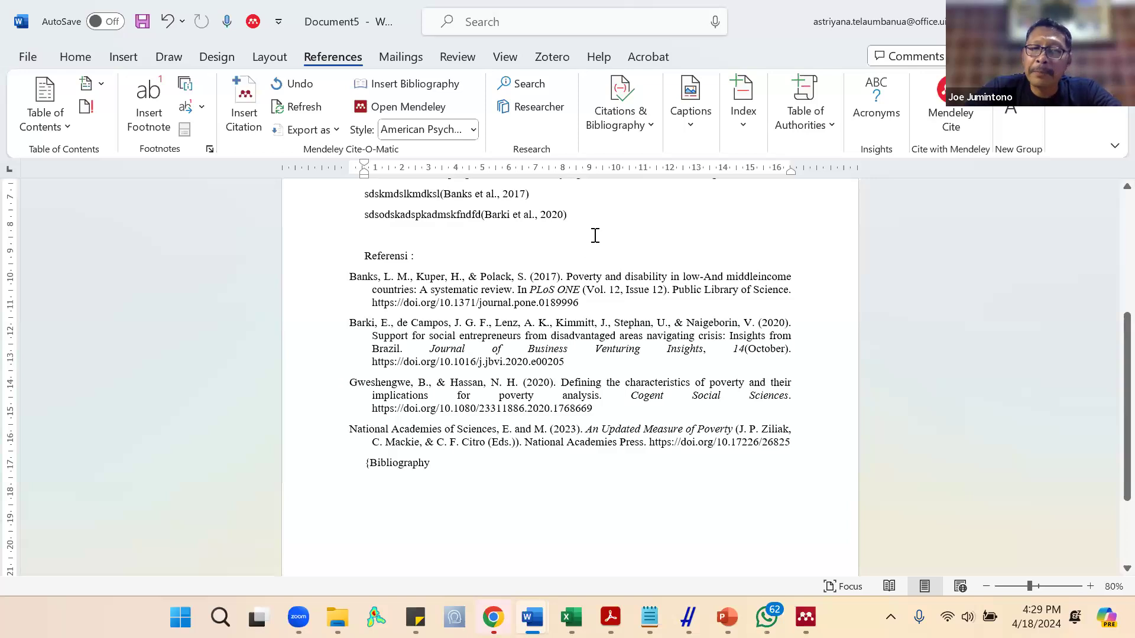
click(541, 235)
key(Return)
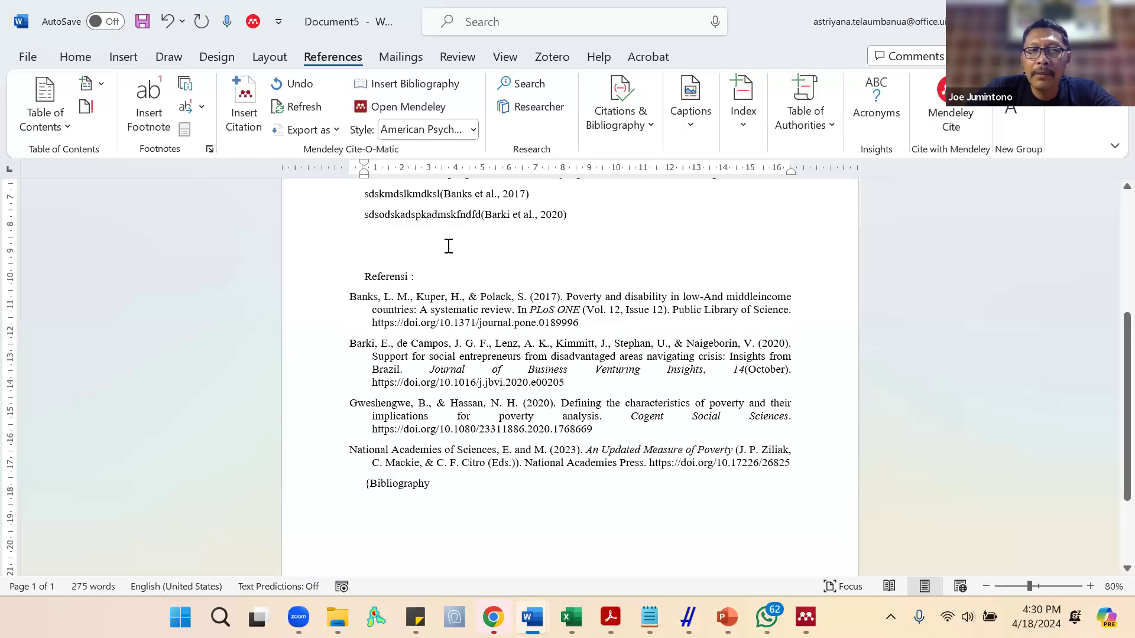
Remove the bibliography below "Referensi :" and insert it afresh with Mendeley after refreshing the citations.
click(460, 493)
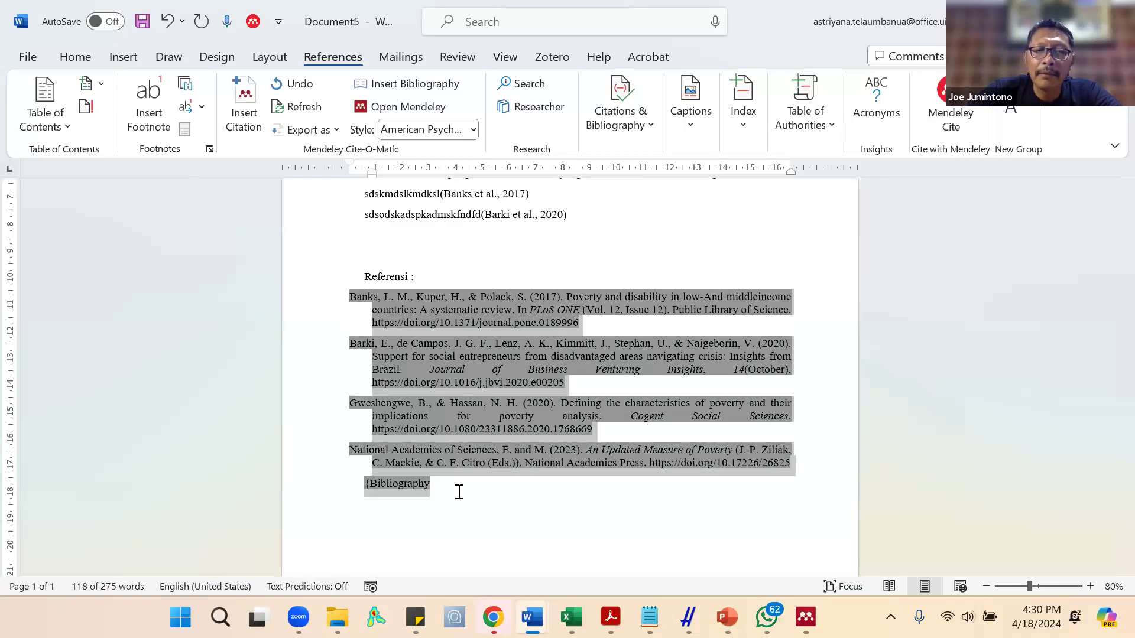
click(459, 493)
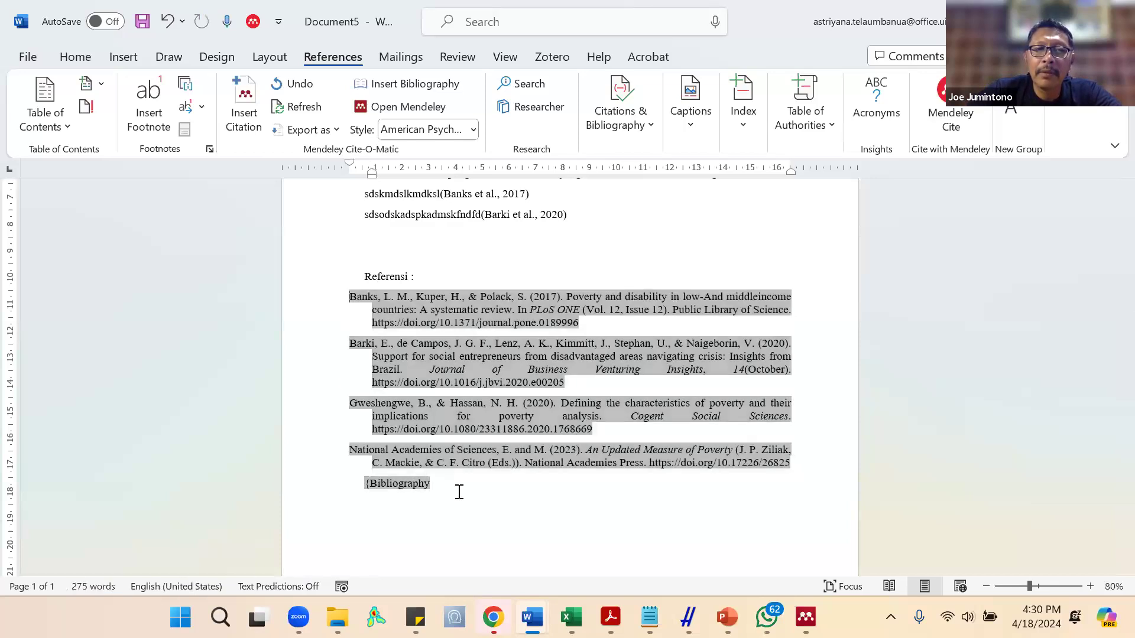
click(459, 492)
key(ctrl+z)
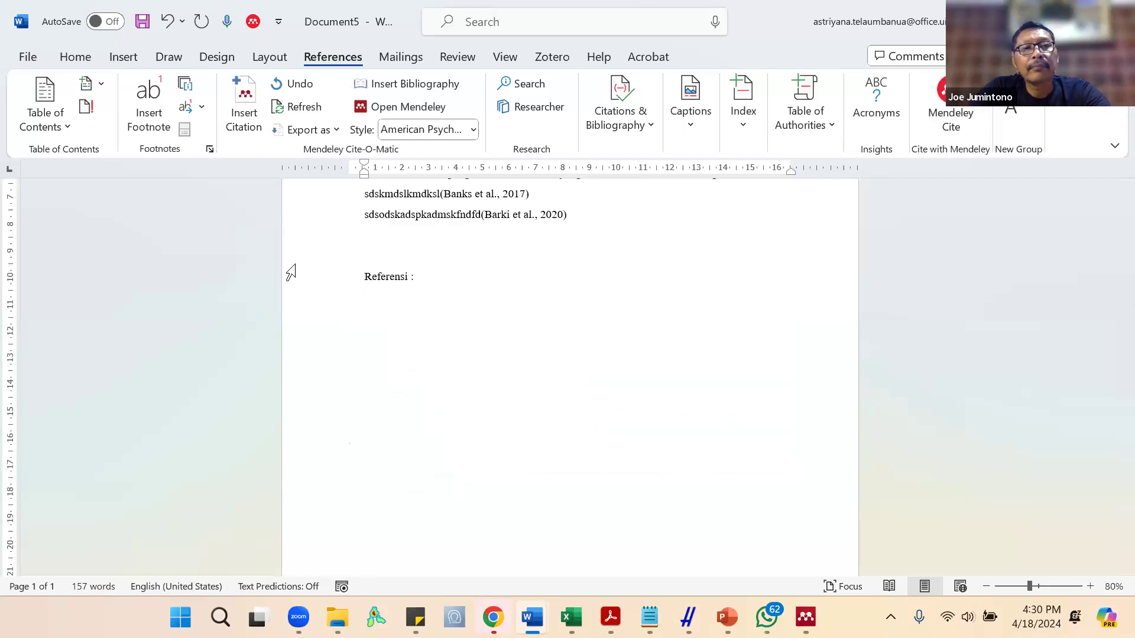
click(282, 108)
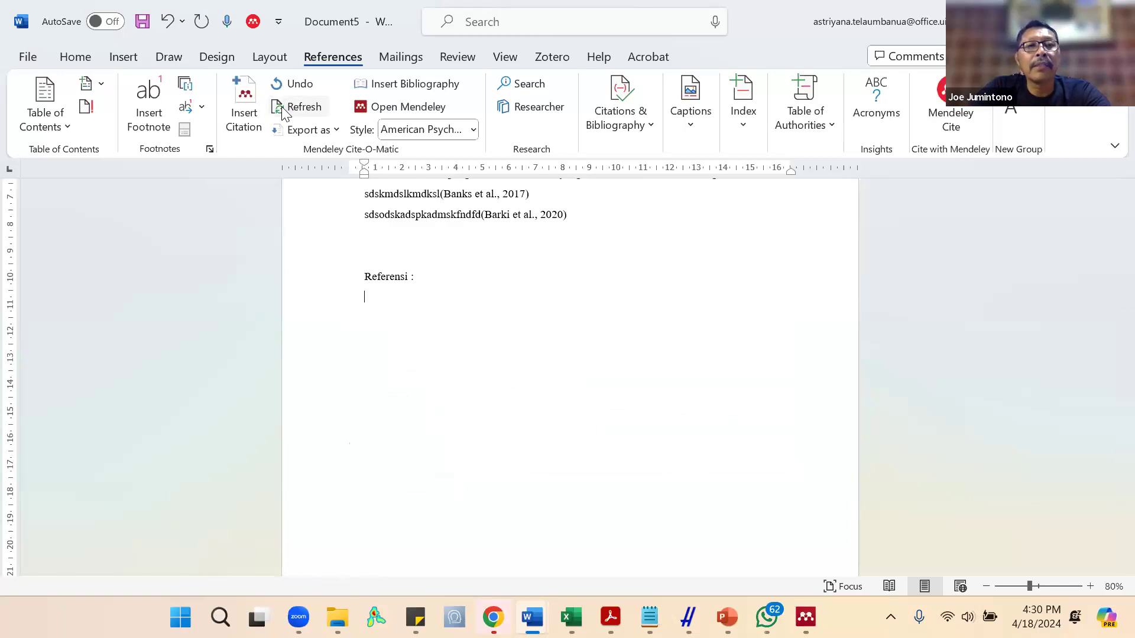
click(407, 83)
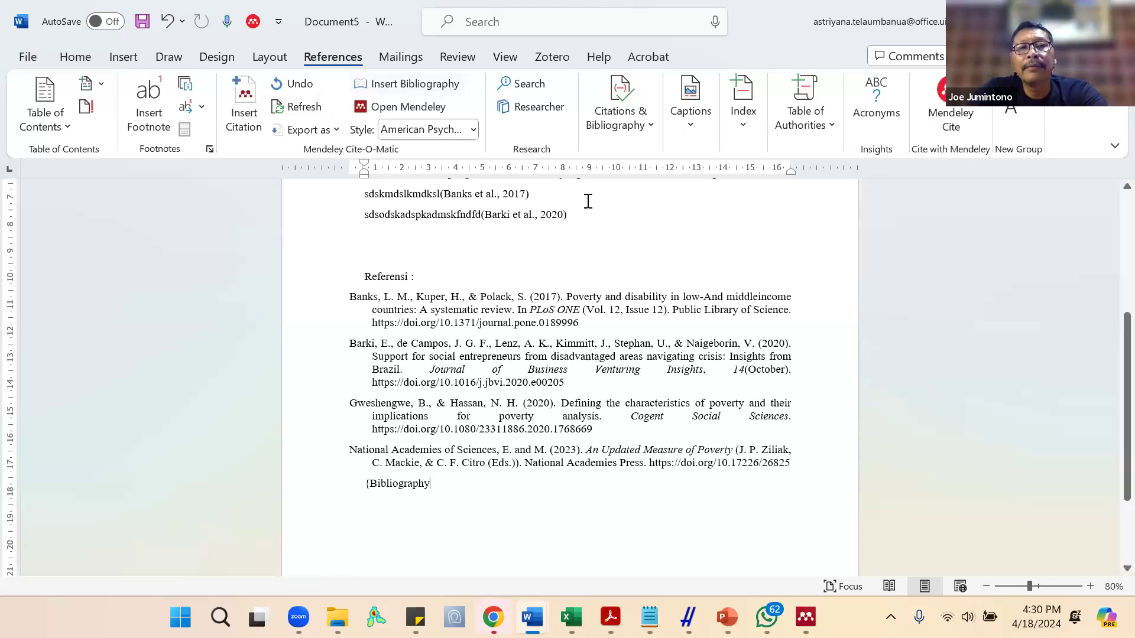
Write "doksjdoksflkd" on the empty line below the "sdsodskadspkadmskfndfd" line and start a Mendeley citation after it.
click(580, 236)
text(doksjdoksflkd)
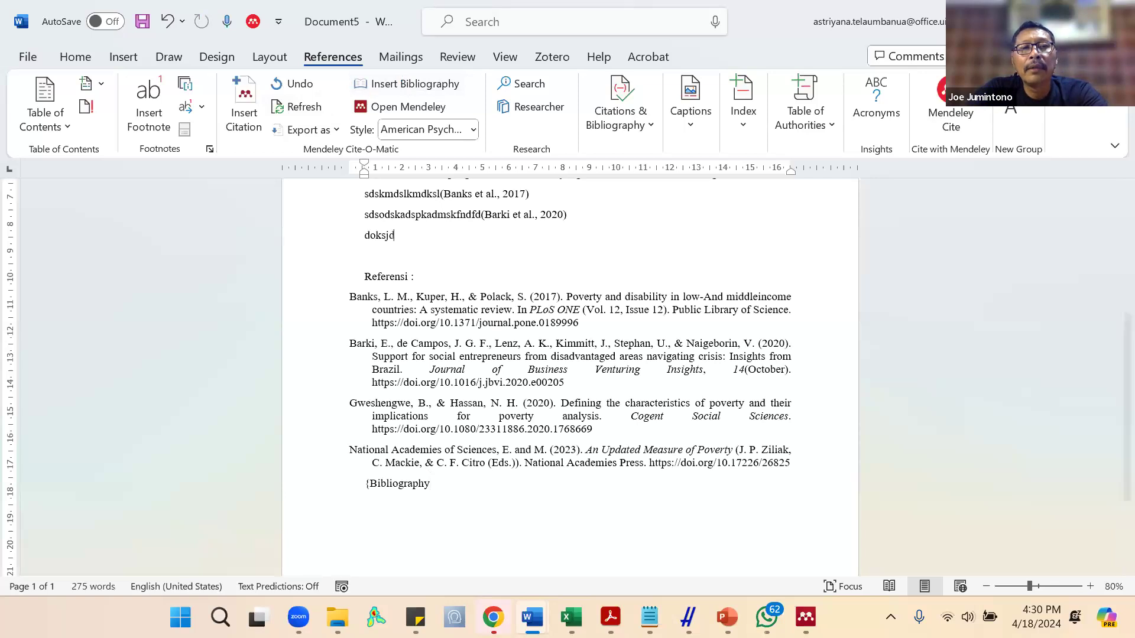
click(235, 99)
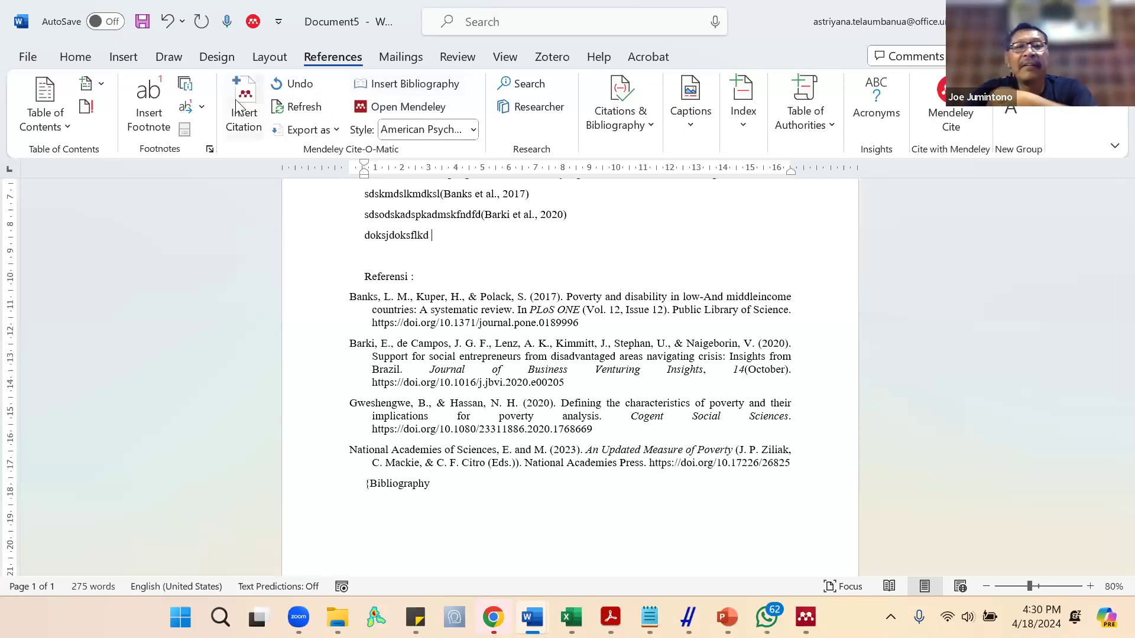
text(pov)
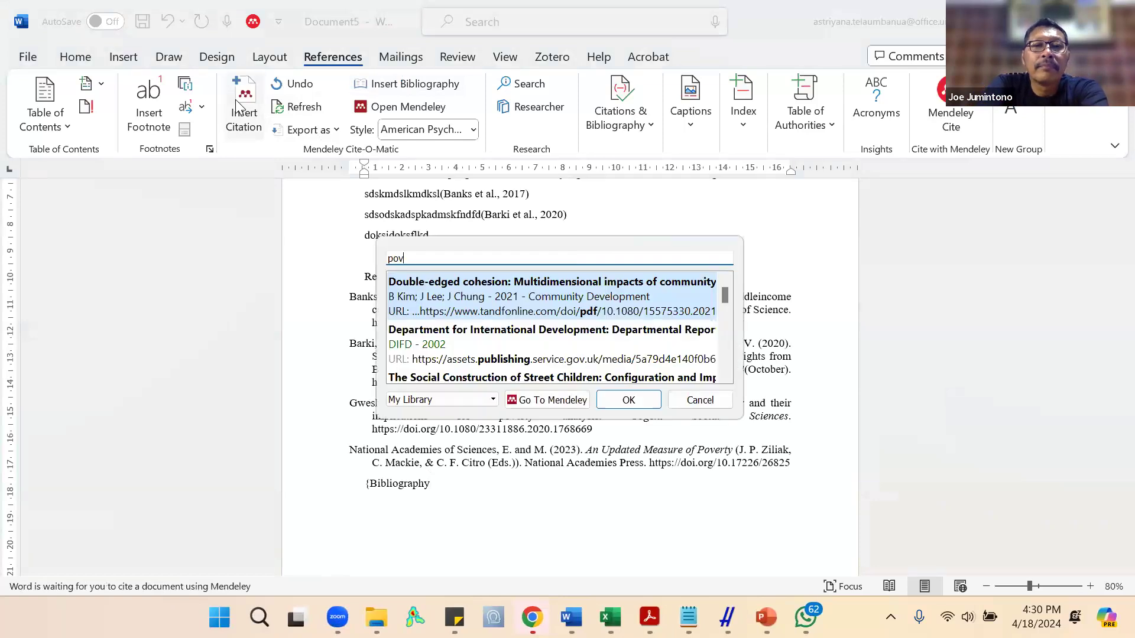
text(erty)
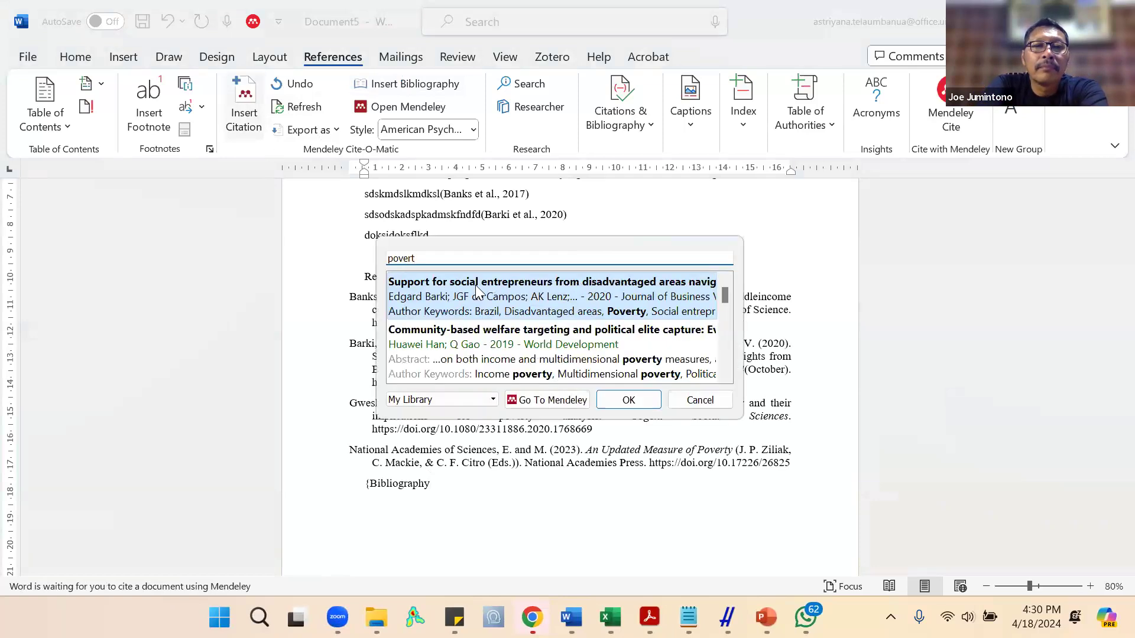
click(475, 285)
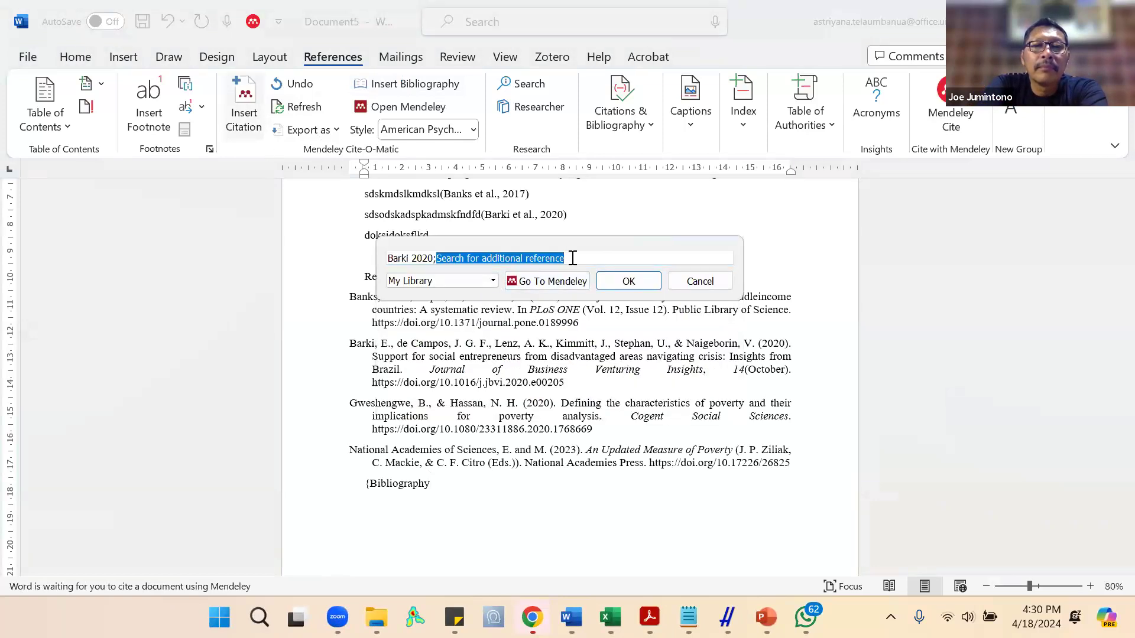
click(598, 254)
key(BackSpace)
key(BackSpace)
key(BackSpace)
key(BackSpace)
key(BackSpace)
key(BackSpace)
key(BackSpace)
key(BackSpace)
key(BackSpace)
key(BackSpace)
key(BackSpace)
key(BackSpace)
key(BackSpace)
key(BackSpace)
key(BackSpace)
key(BackSpace)
key(BackSpace)
key(BackSpace)
key(BackSpace)
key(BackSpace)
key(BackSpace)
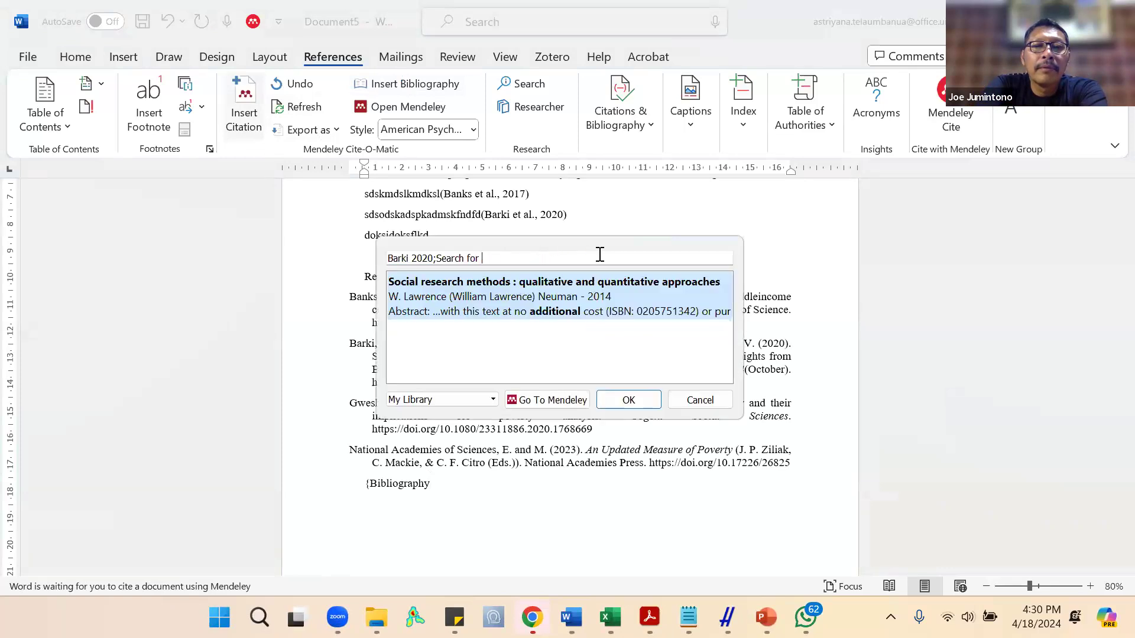
Search the Mendeley library for "poverty" and cite the 2019 article "Community-based welfare targeting and political elite capture".
text(poverty)
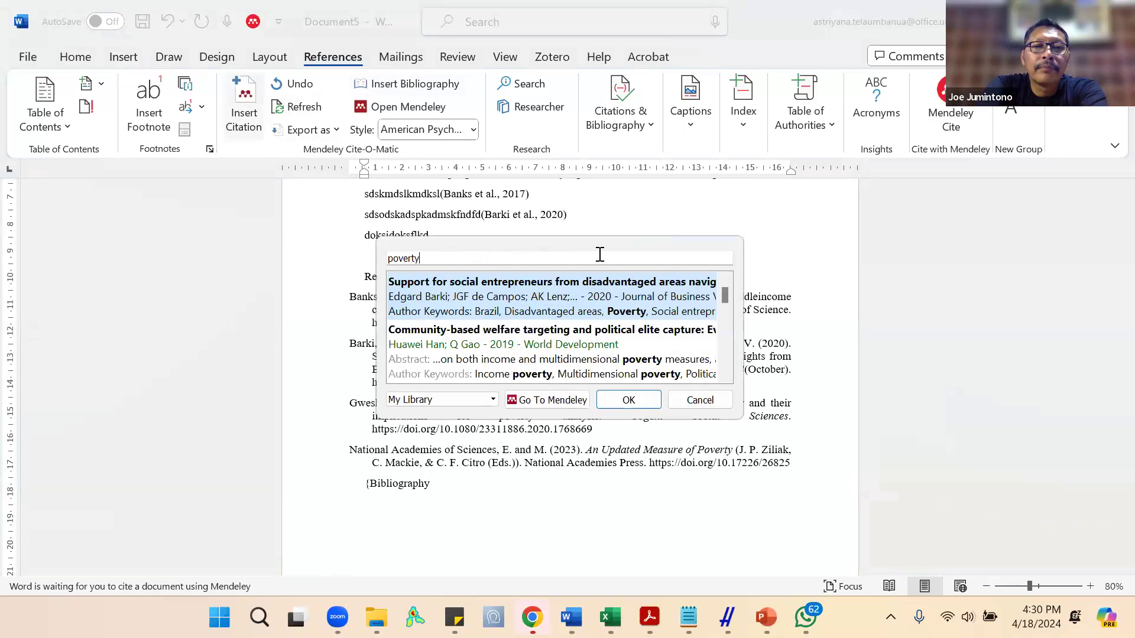
click(502, 353)
click(501, 350)
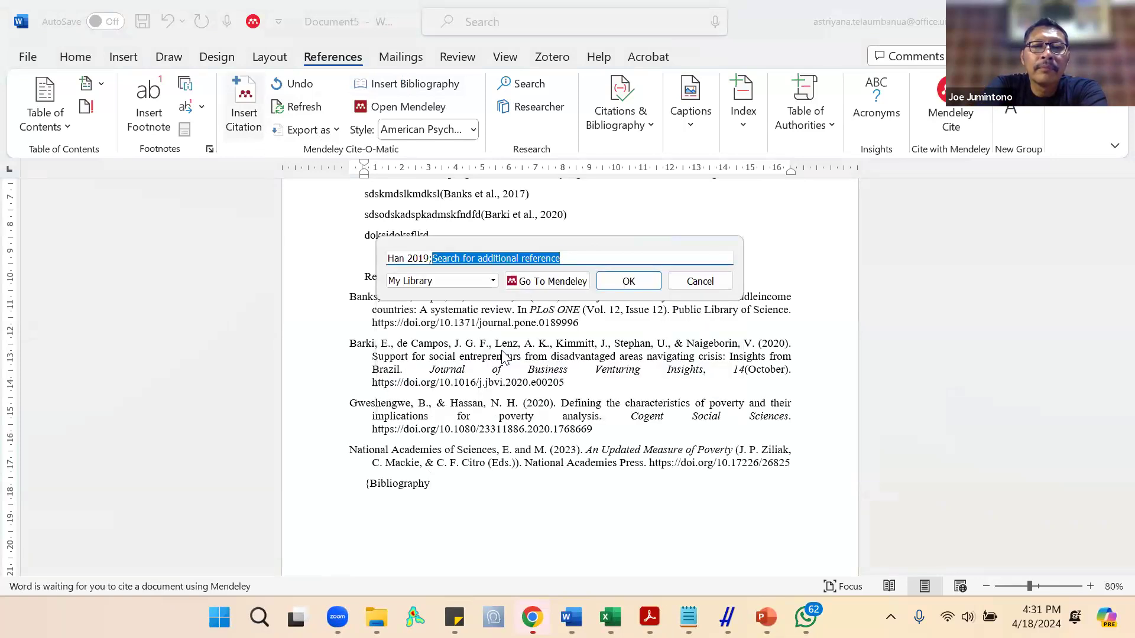
click(627, 282)
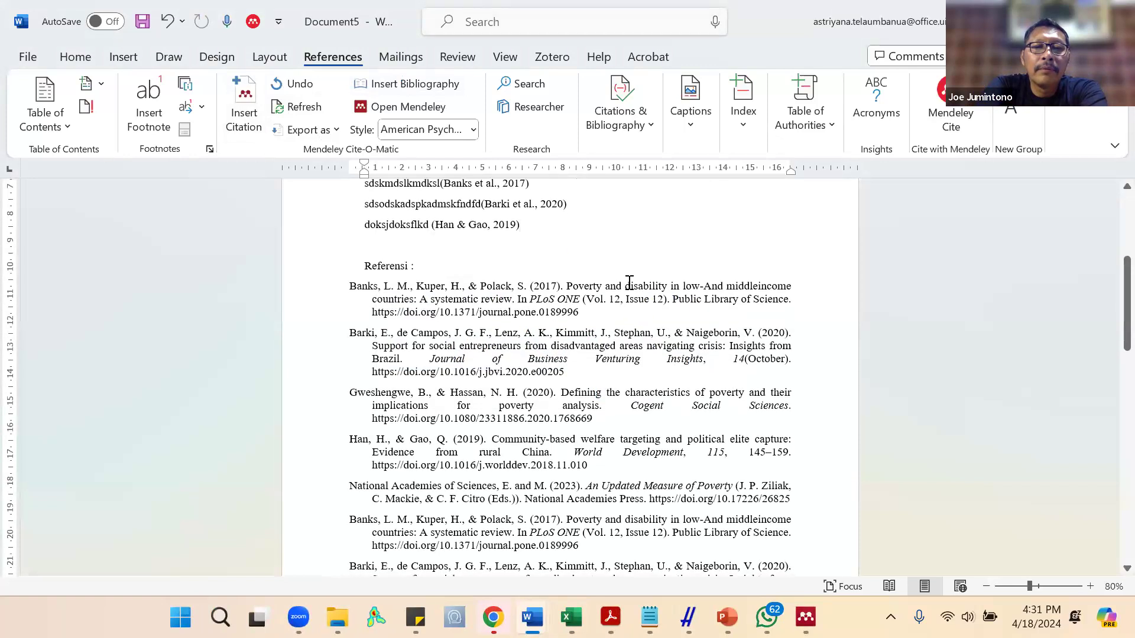
Examine the updated bibliography below "Referensi :" for repeated entries and for which entries belong to the field.
scroll(629, 282, down, 2)
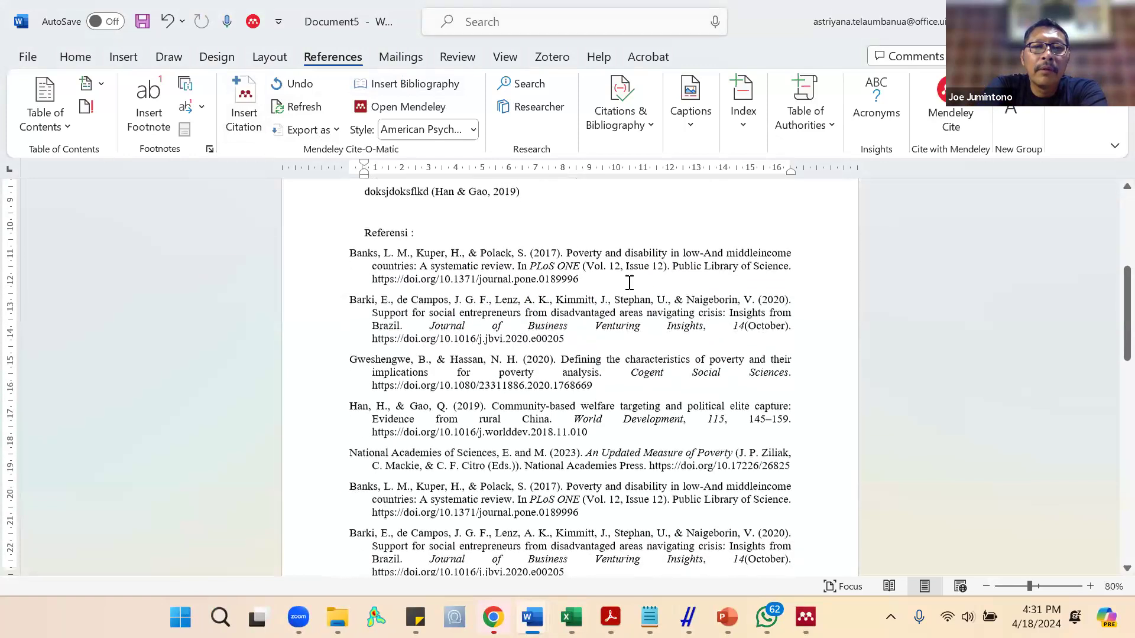
click(350, 400)
key(ctrl+shift+End)
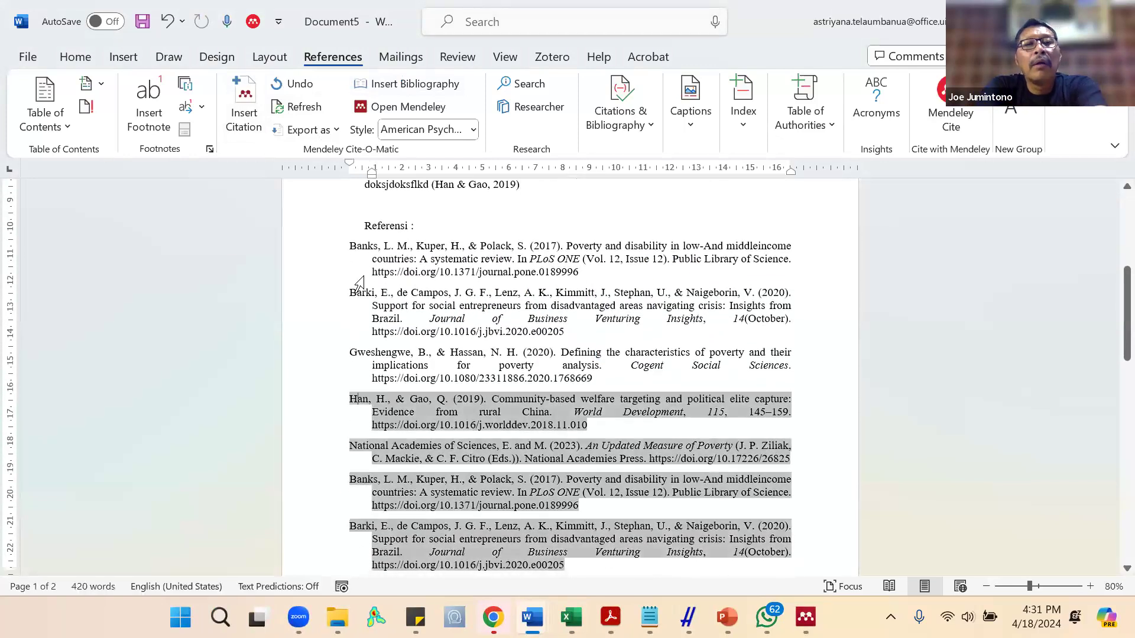
shift+click(366, 251)
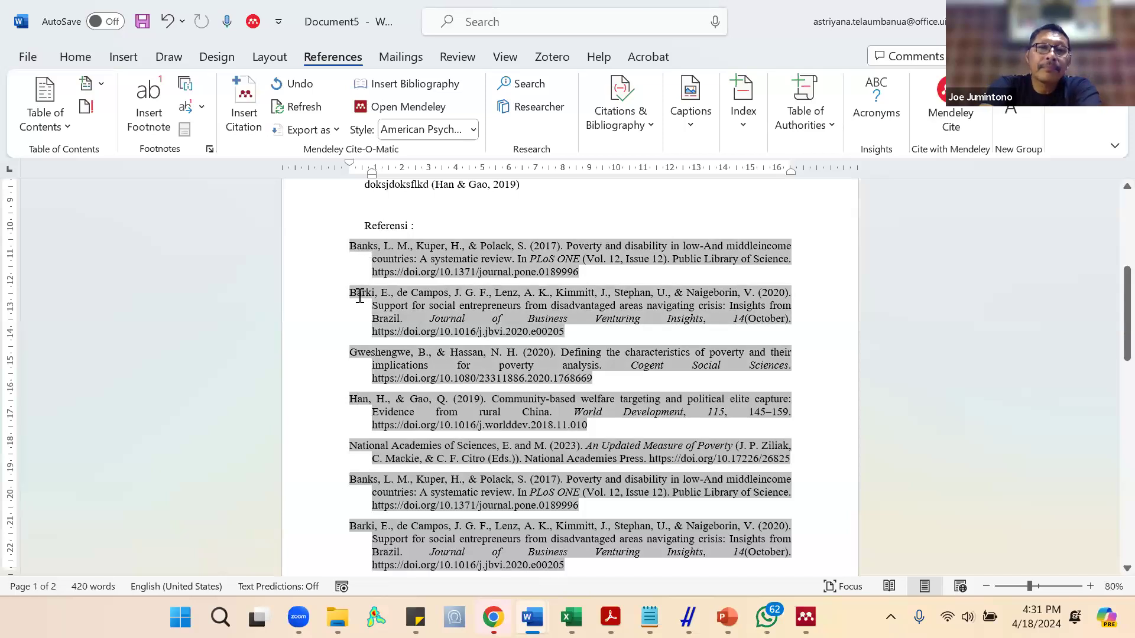
scroll(374, 422, down, 1)
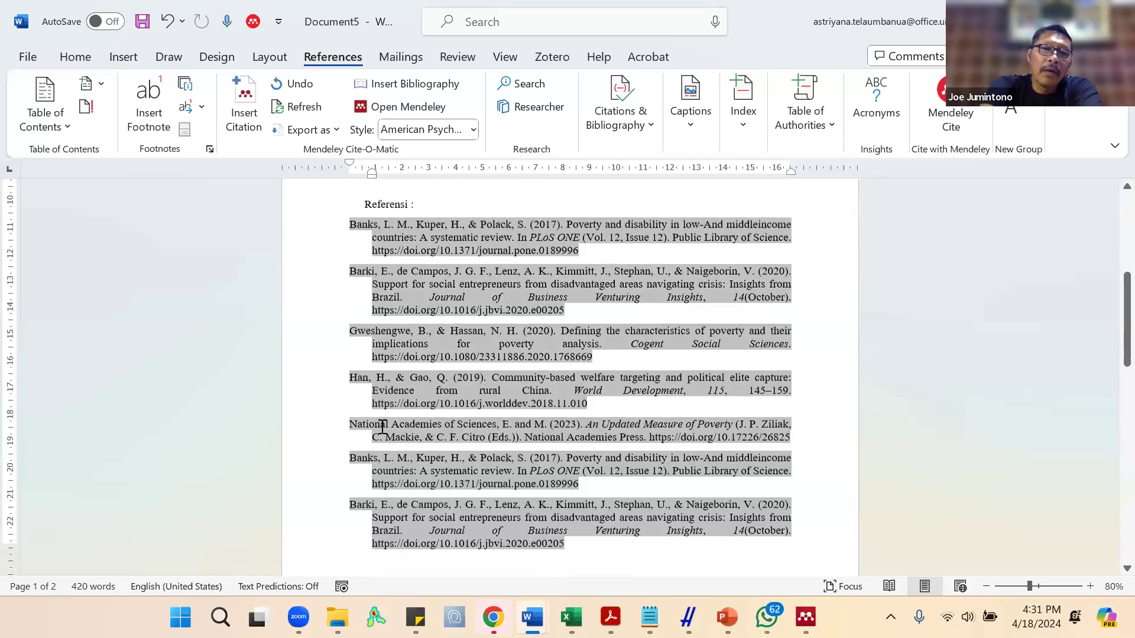
click(373, 422)
key(shift+End)
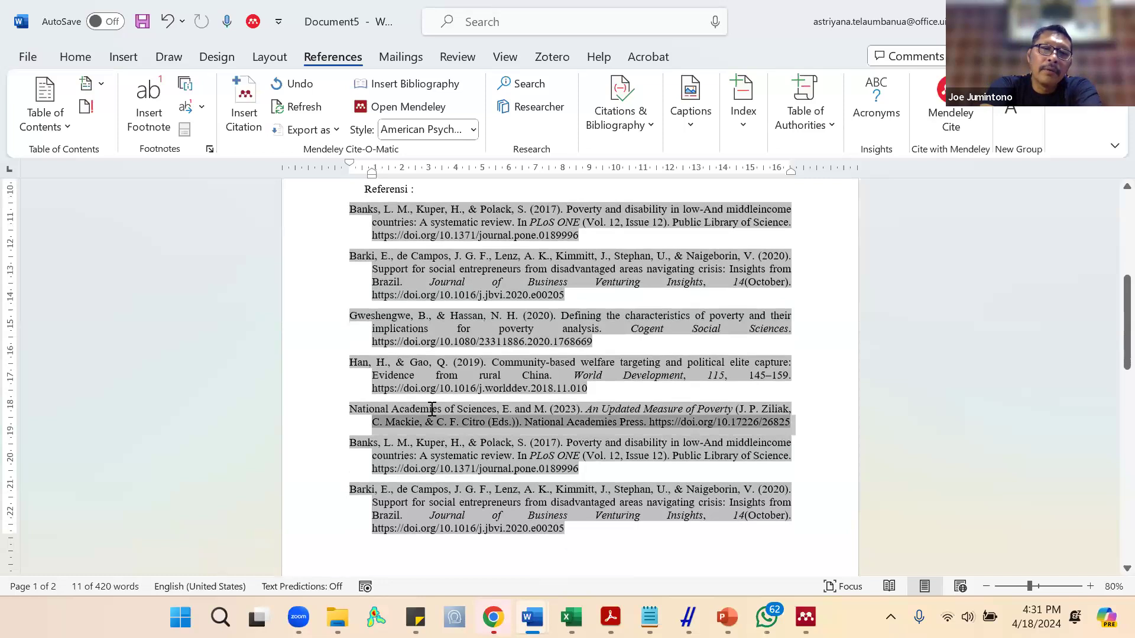
scroll(417, 408, down, 2)
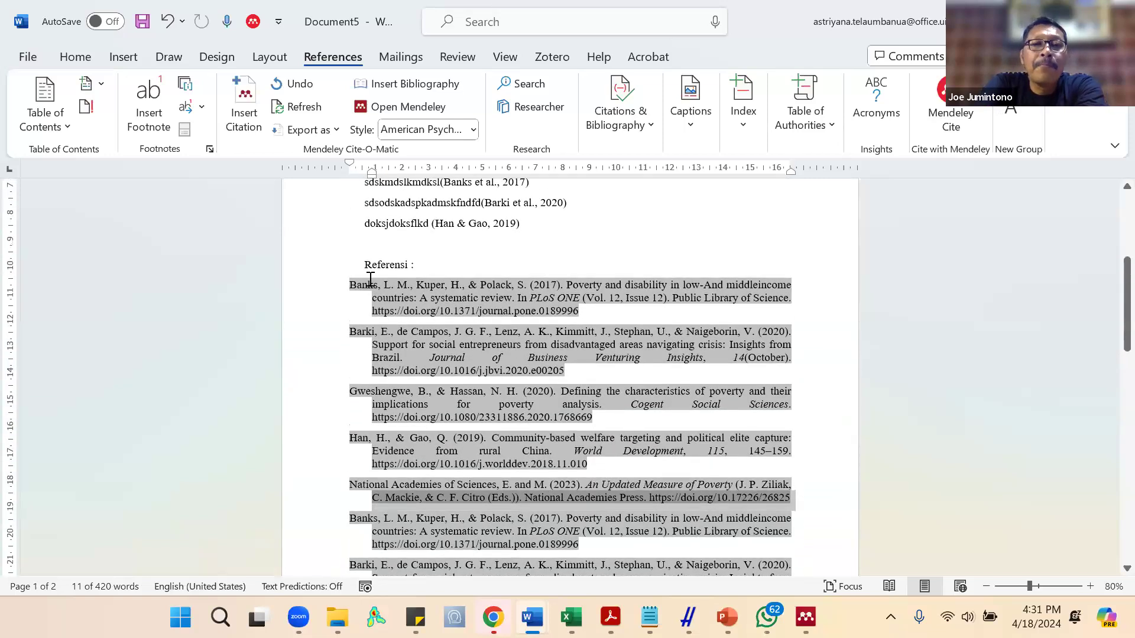
click(360, 332)
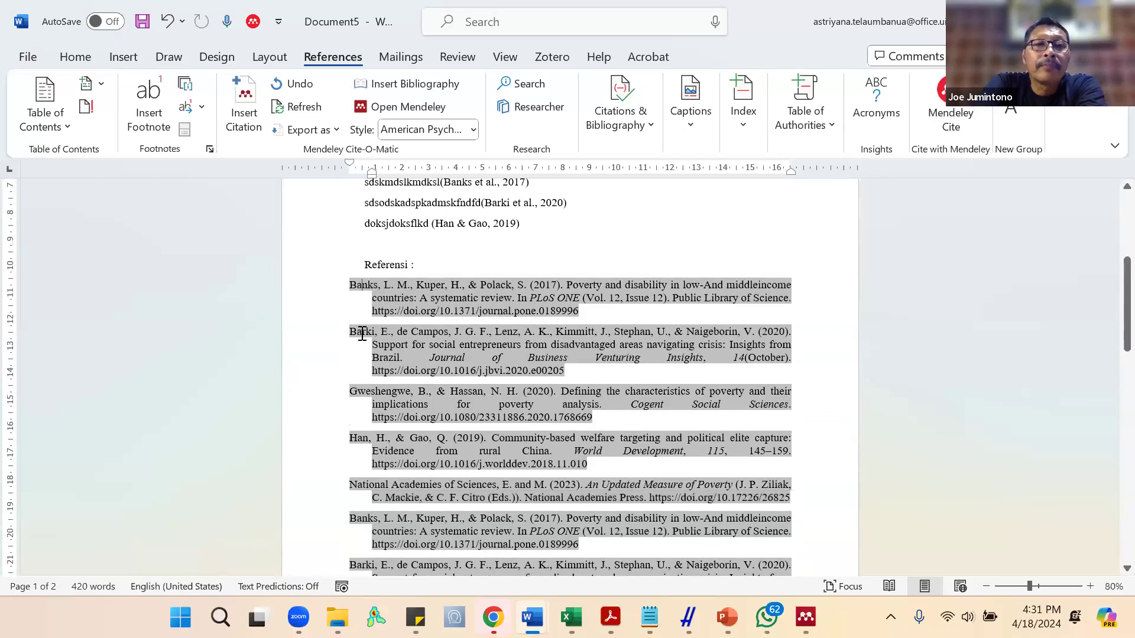
click(364, 452)
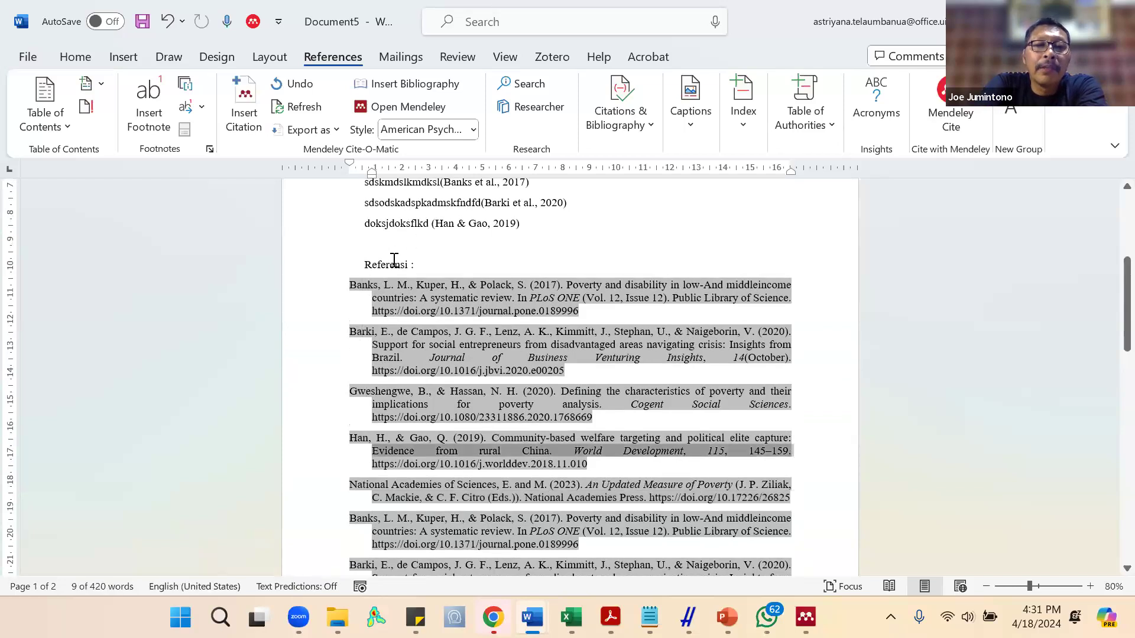
click(378, 292)
scroll(376, 349, down, 3)
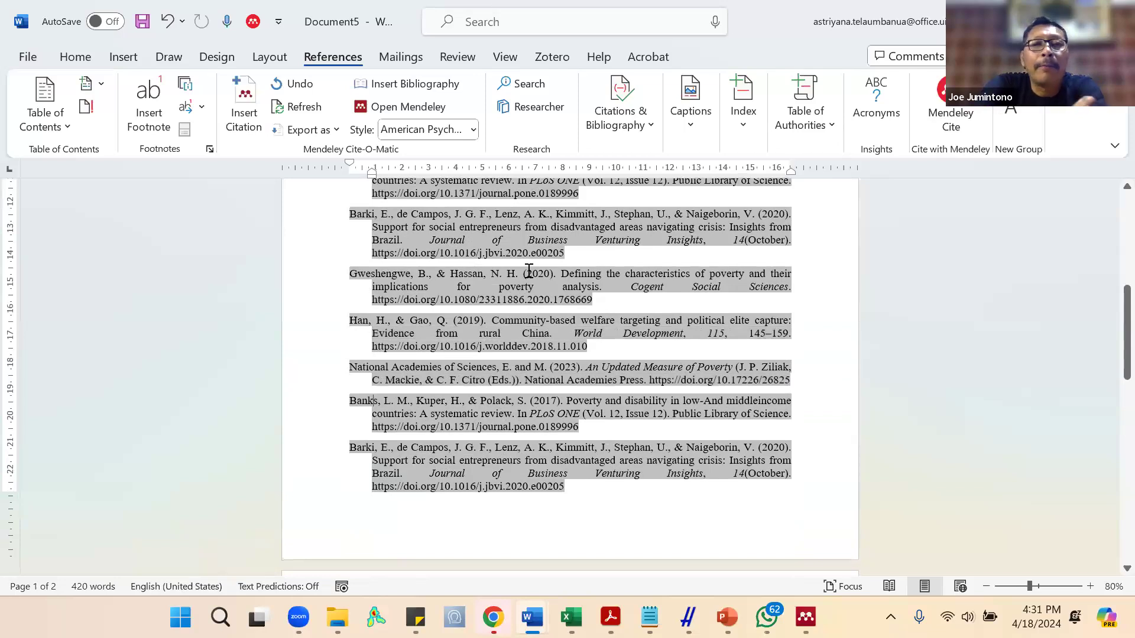
scroll(528, 198, up, 2)
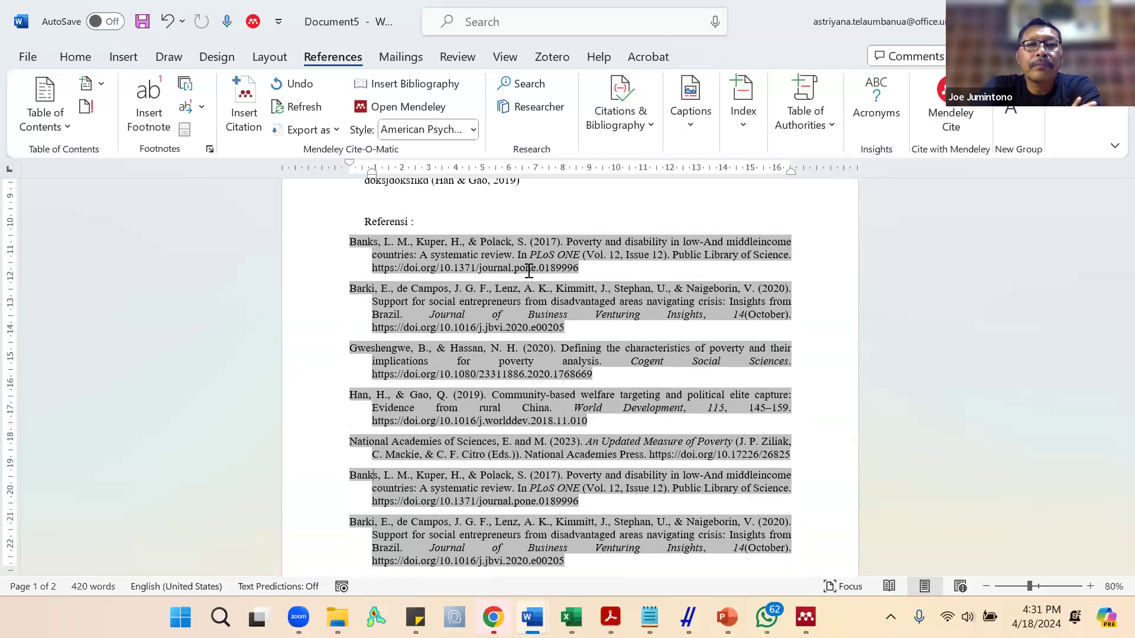
scroll(529, 271, up, 2)
scroll(529, 272, down, 3)
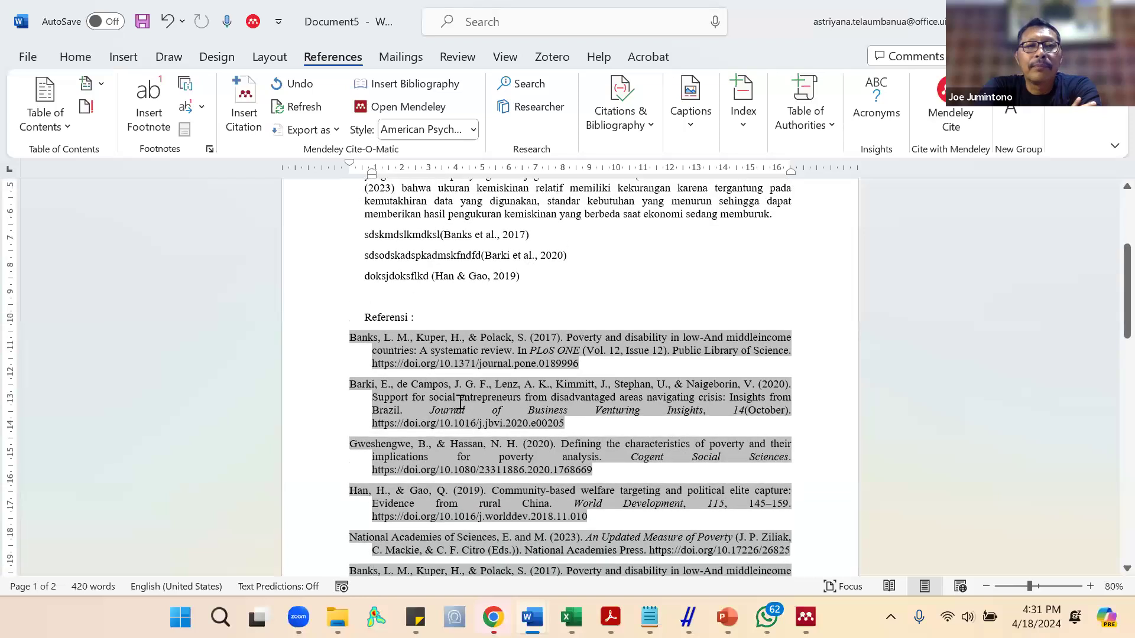
Copy the whole document's text and create a new blank document.
key(ctrl+a)
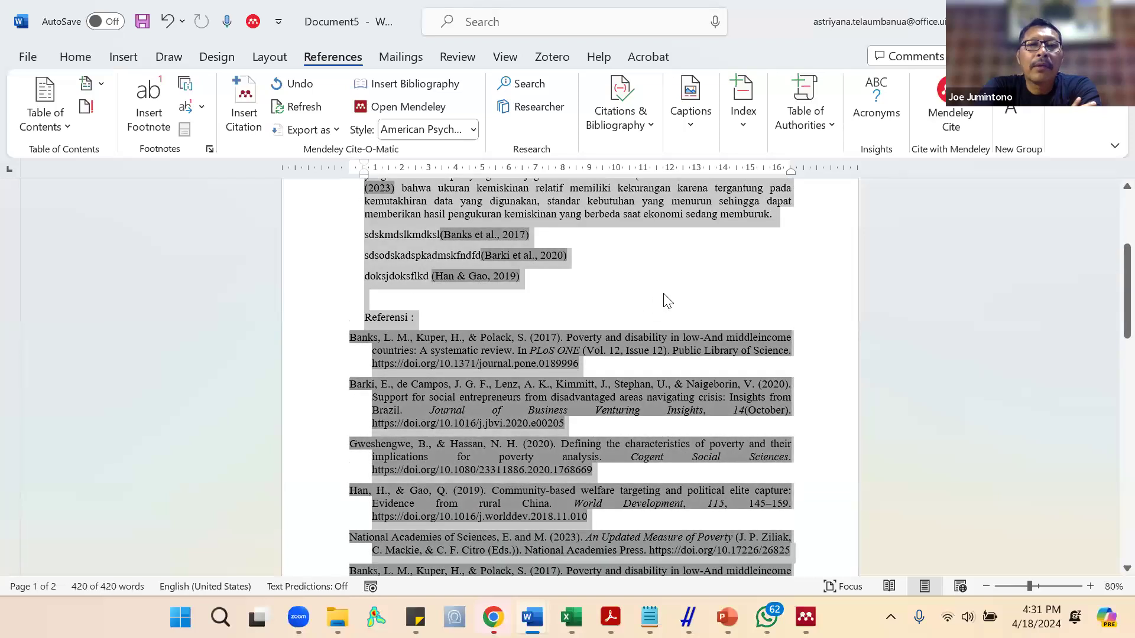
scroll(663, 294, up, 5)
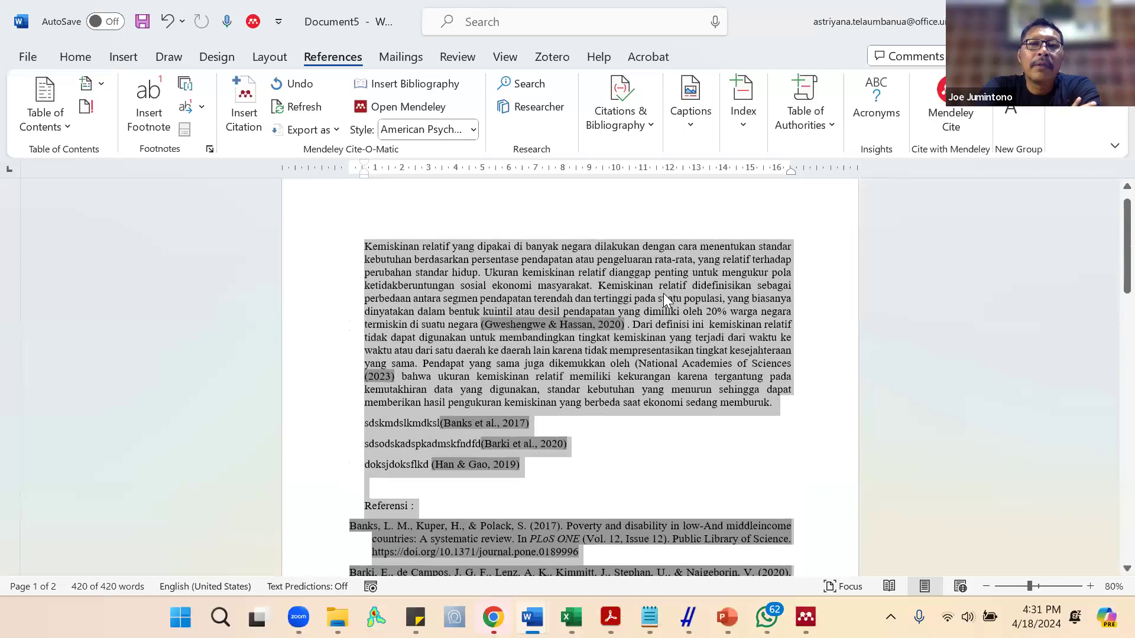
scroll(663, 293, down, 7)
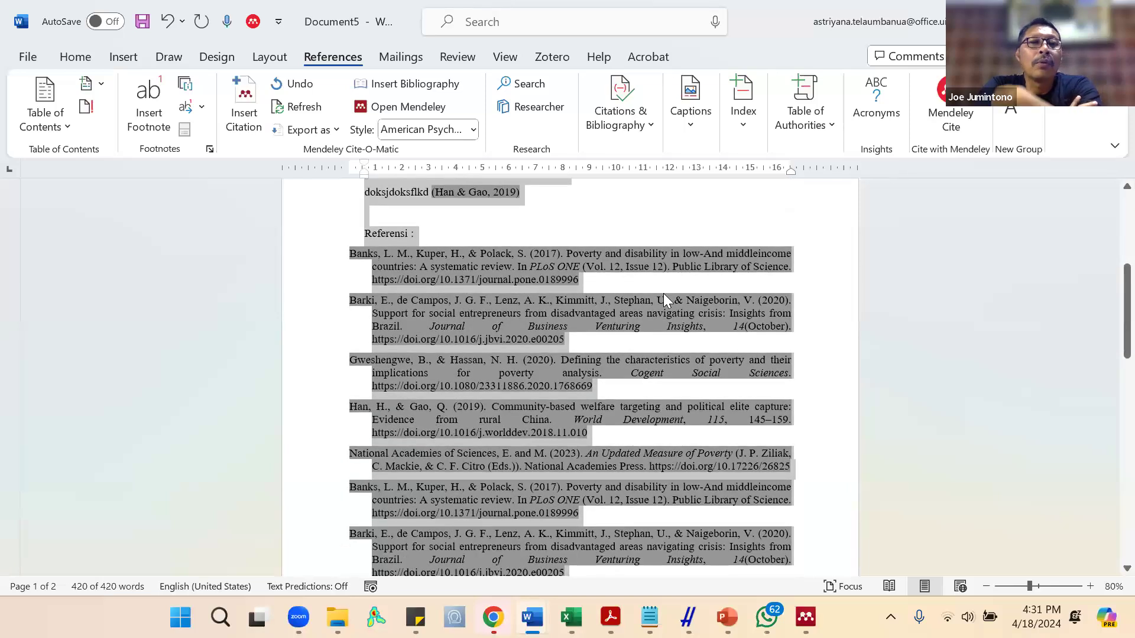
scroll(663, 293, down, 2)
click(26, 59)
click(229, 174)
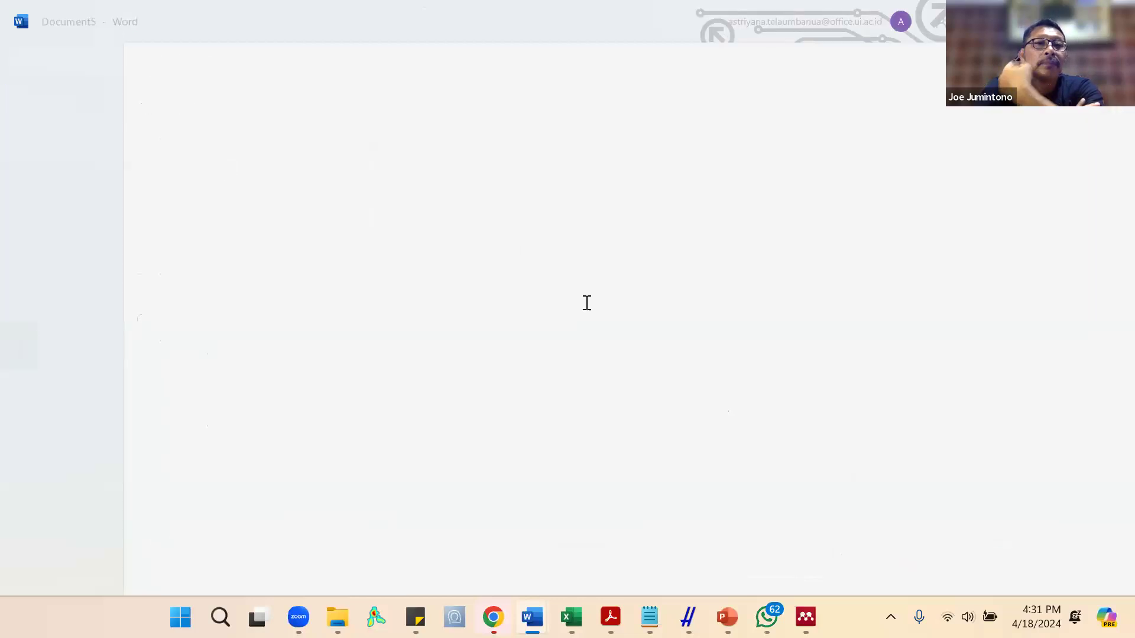
Try pasting the copied text with its bibliography into the new document, check it, and undo the paste.
key(ctrl+v)
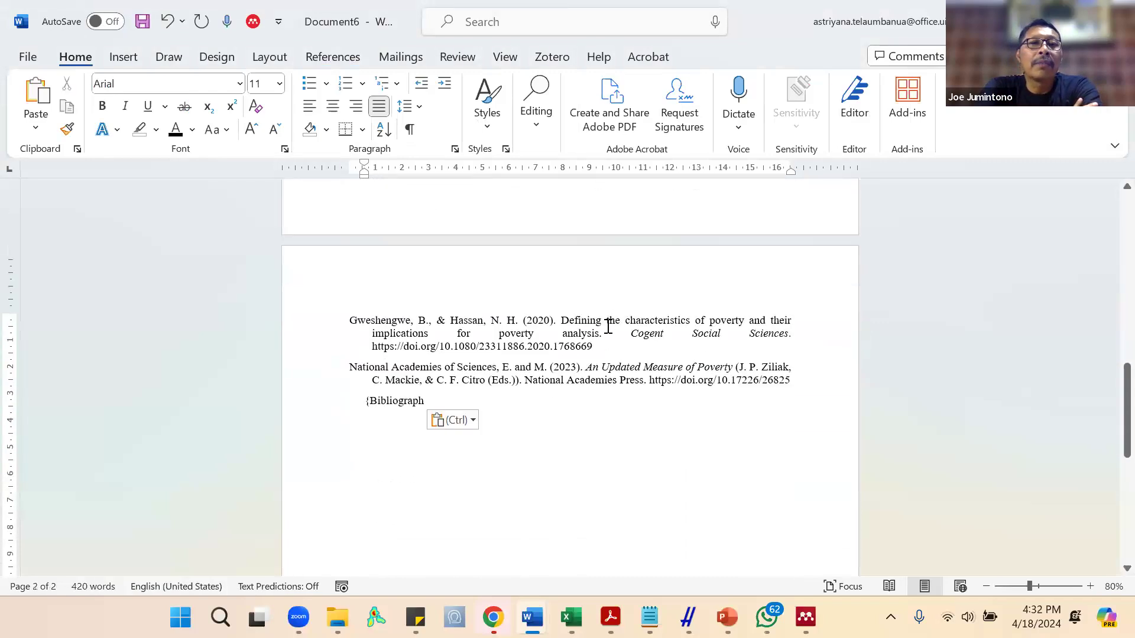
key(Return)
scroll(609, 326, up, 3)
scroll(608, 326, up, 10)
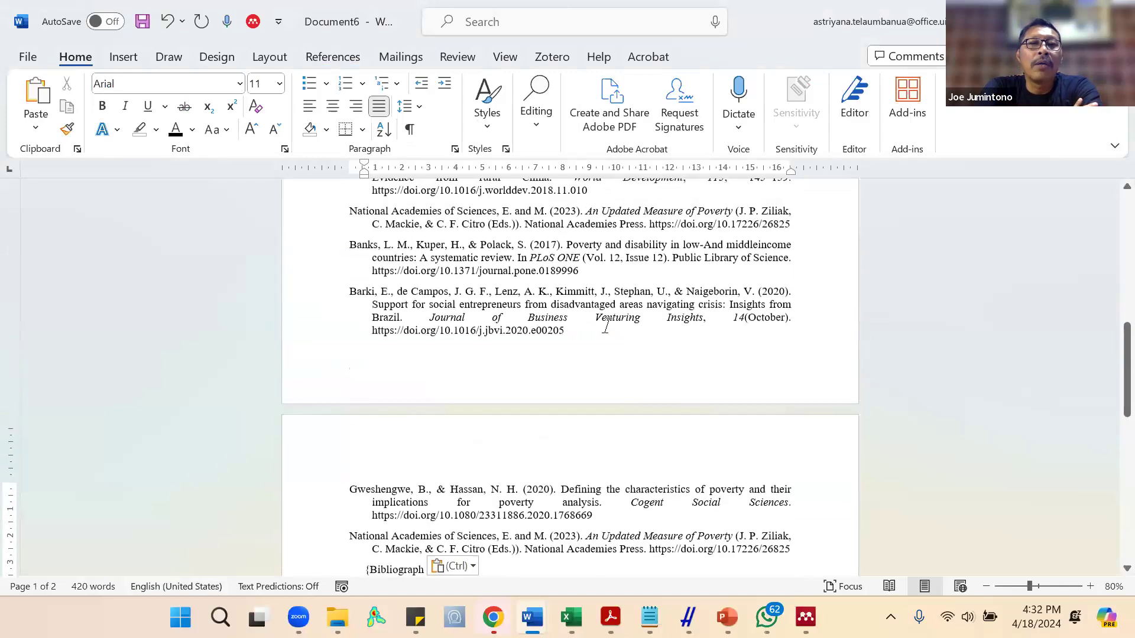
key(ctrl+z)
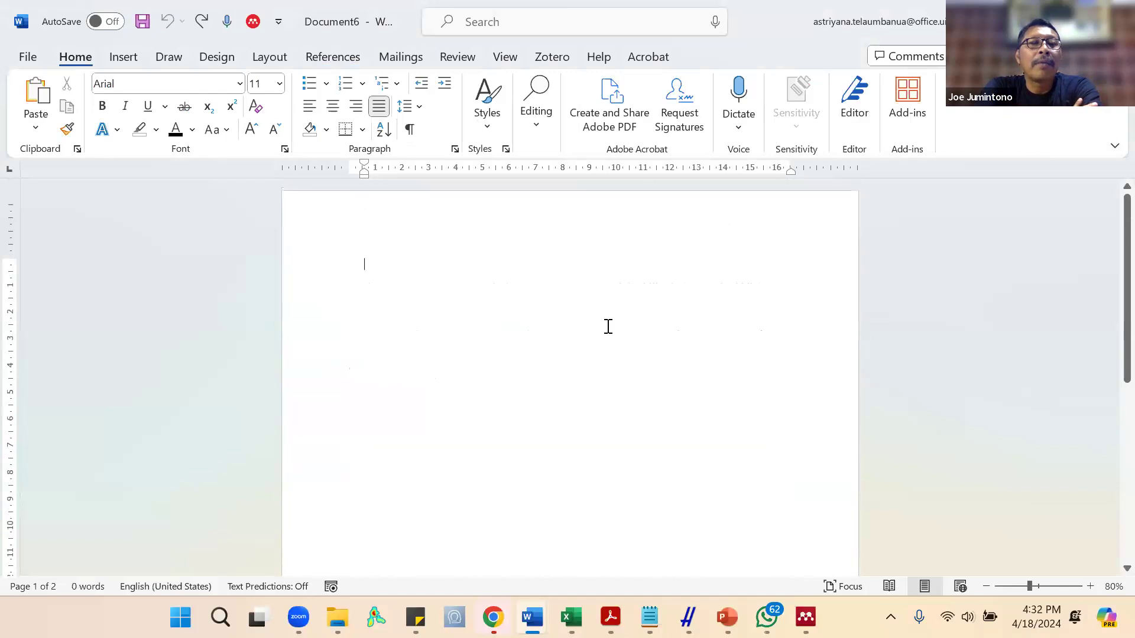
Paste the copied text into the blank document as text only, without its source formatting or fields.
click(34, 130)
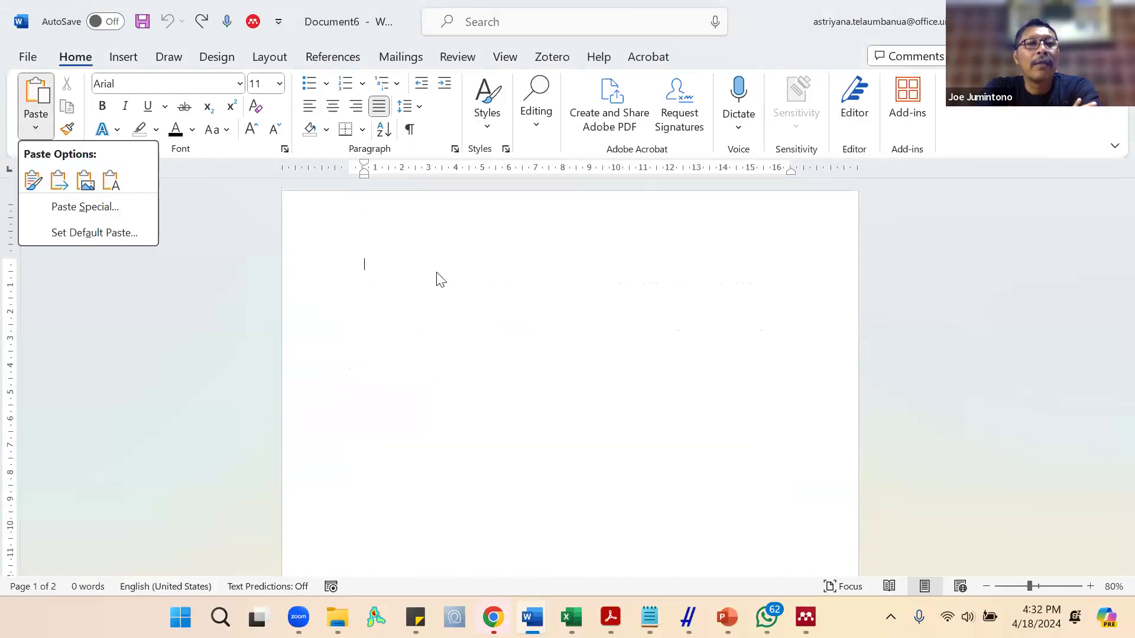
click(110, 181)
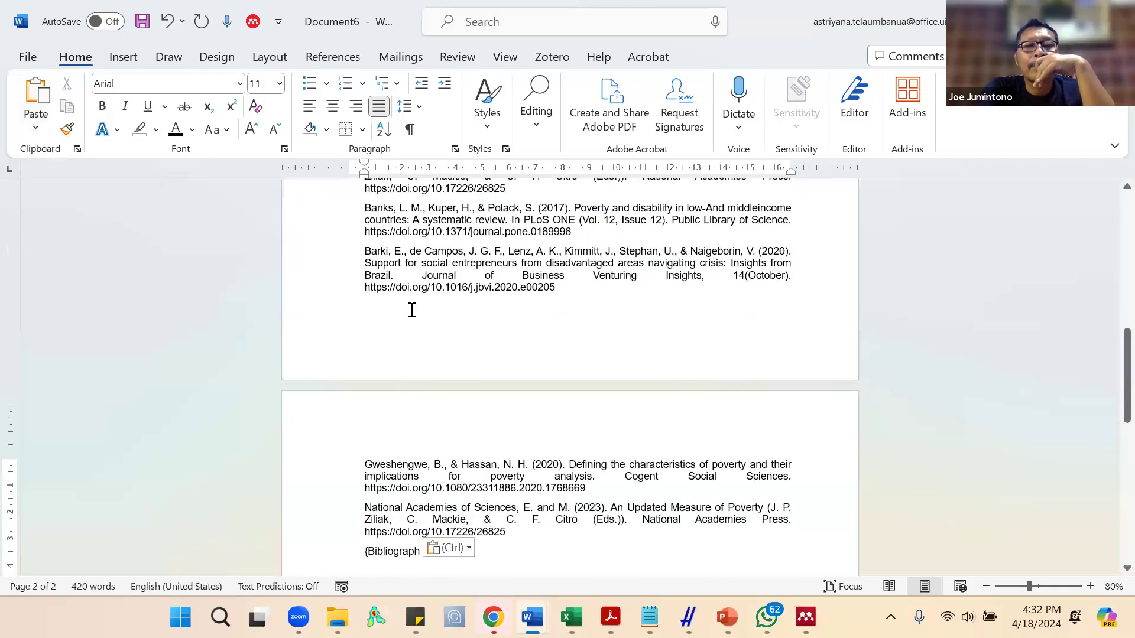
scroll(666, 375, down, 3)
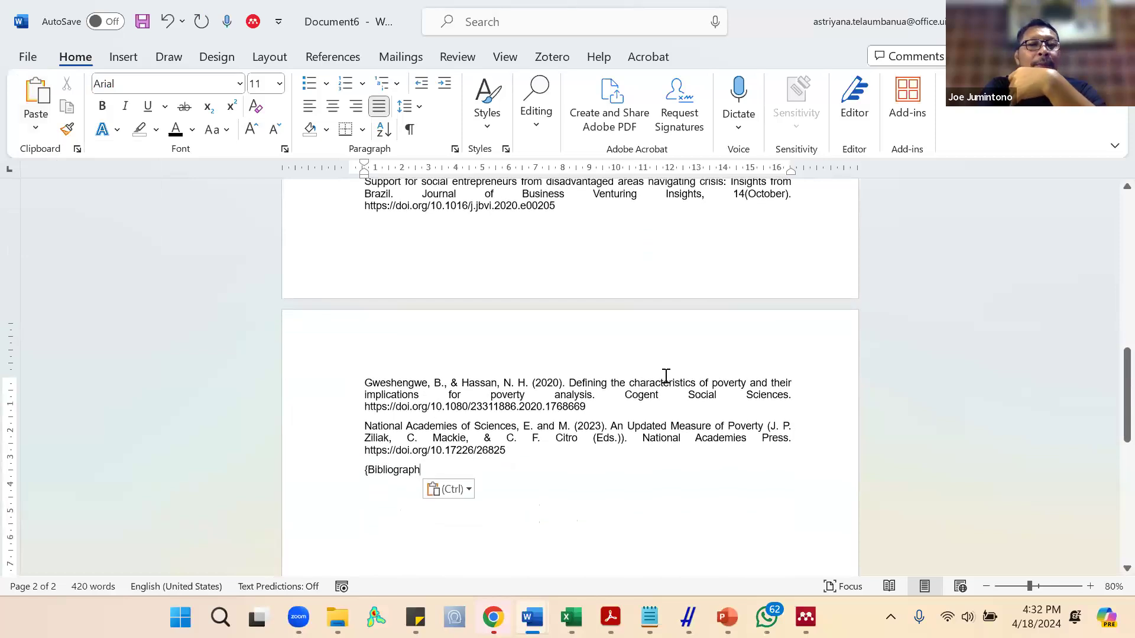
Delete the leftover "{Bibliograph" fragment at the end of the pasted text.
key(BackSpace)
key(BackSpace)
key(BackSpace)
key(BackSpace)
key(BackSpace)
key(BackSpace)
key(BackSpace)
key(BackSpace)
key(BackSpace)
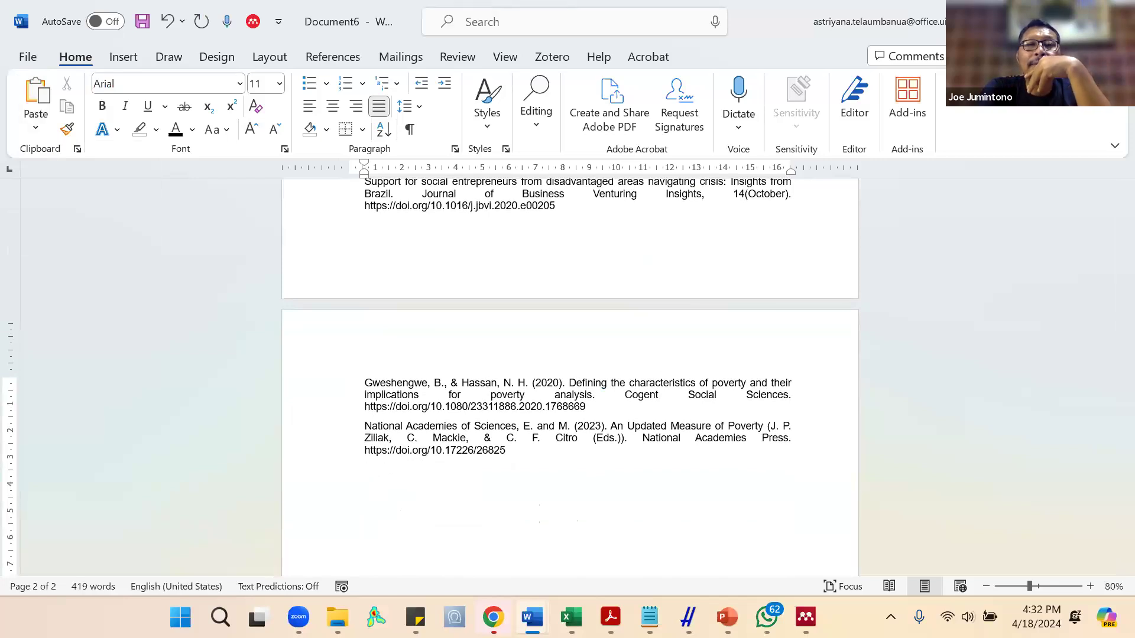
Delete every reference entry below the "Referensi :" heading and leave an empty line under it.
scroll(570, 379, up, 10)
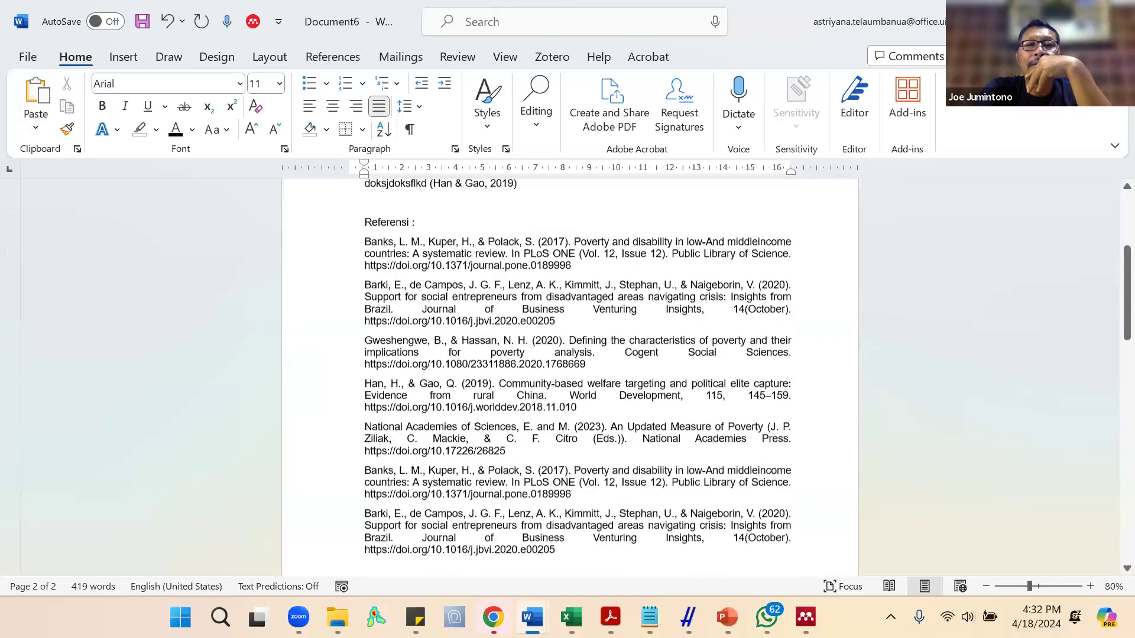
scroll(679, 324, up, 1)
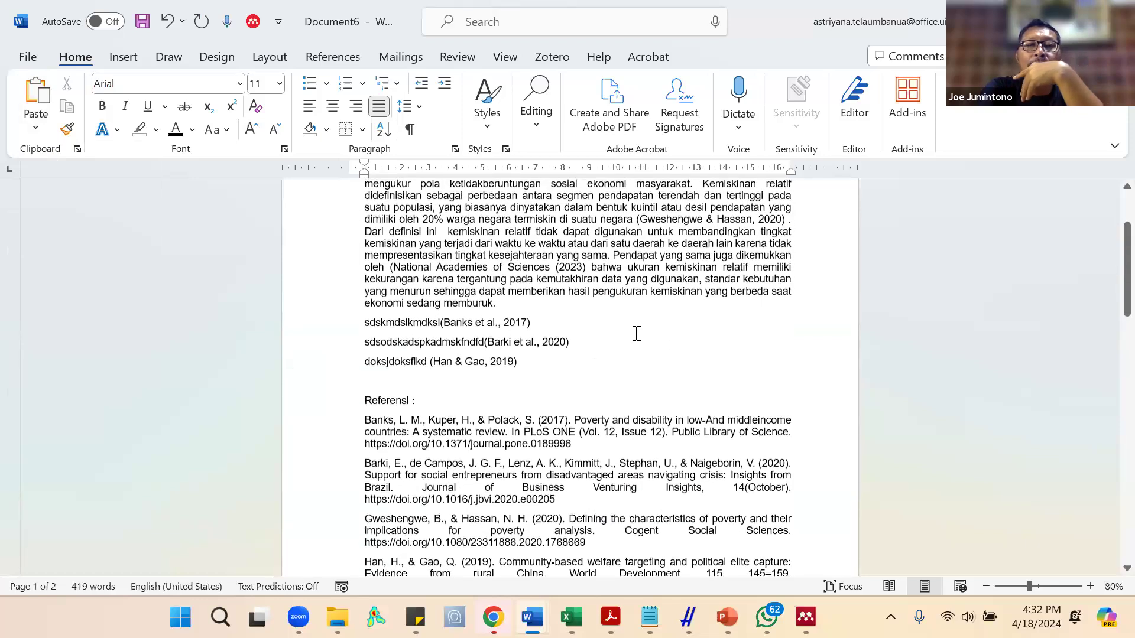
scroll(636, 334, up, 2)
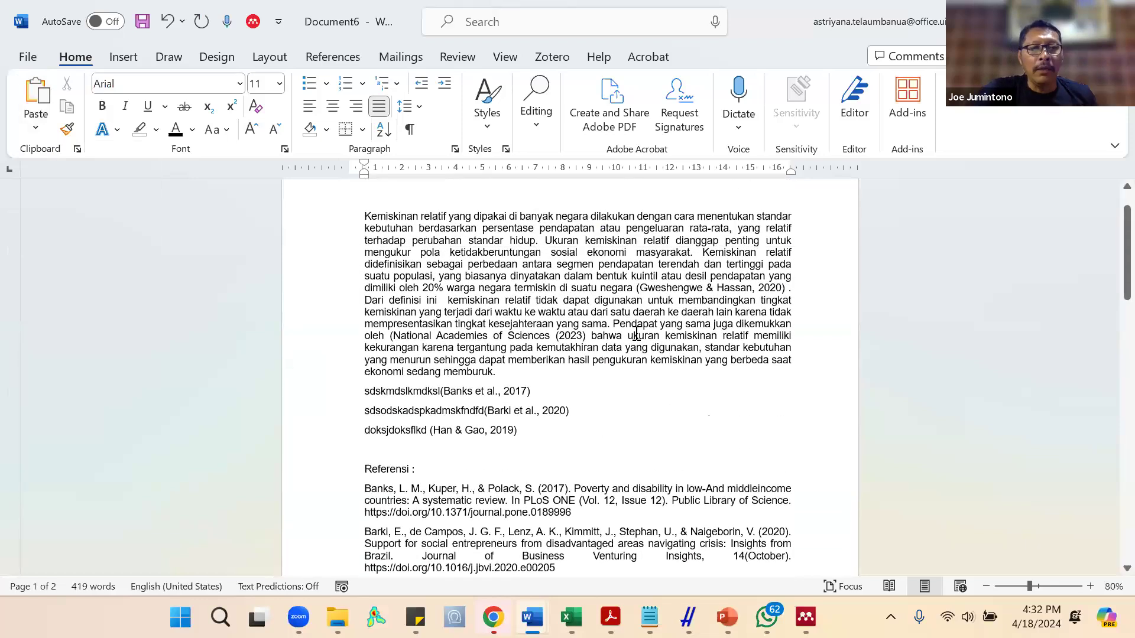
click(548, 454)
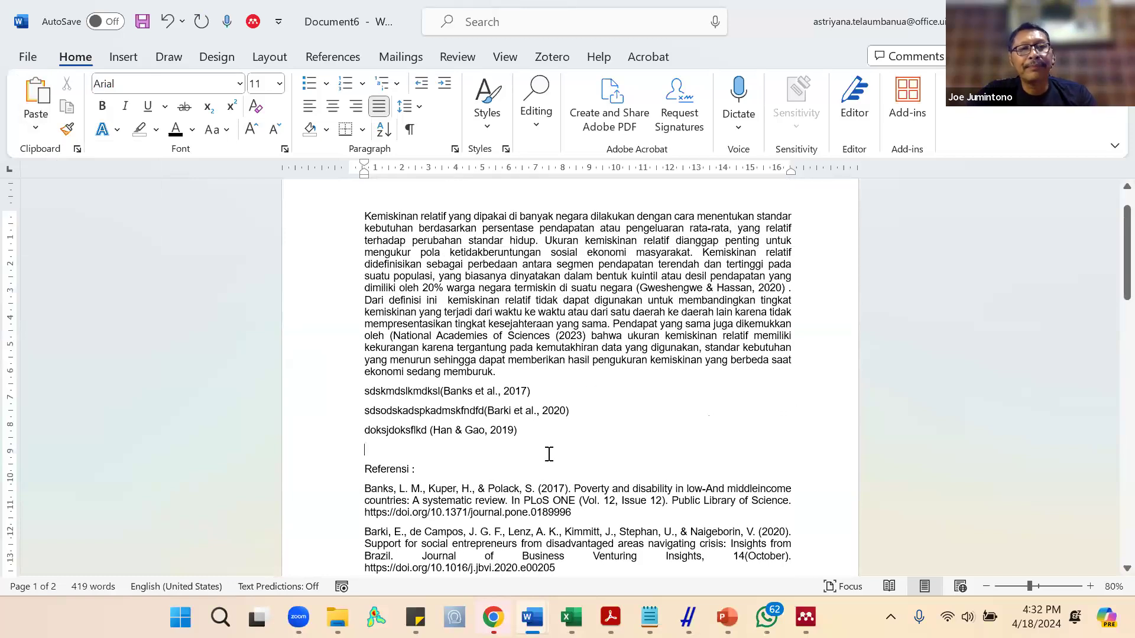
scroll(373, 360, down, 4)
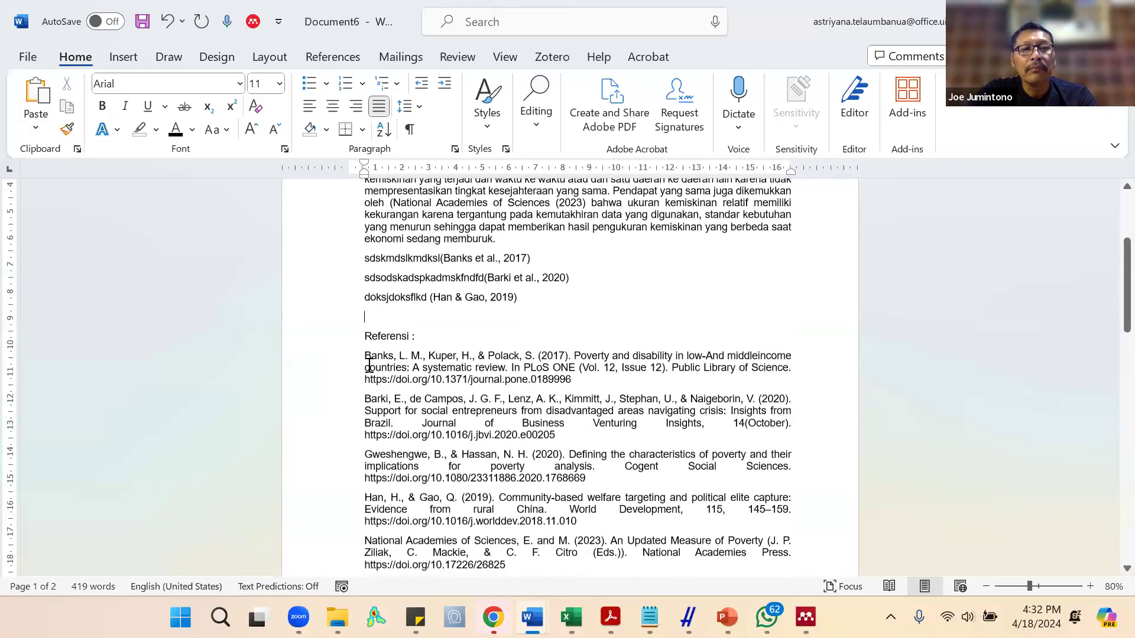
key(ctrl+shift+End)
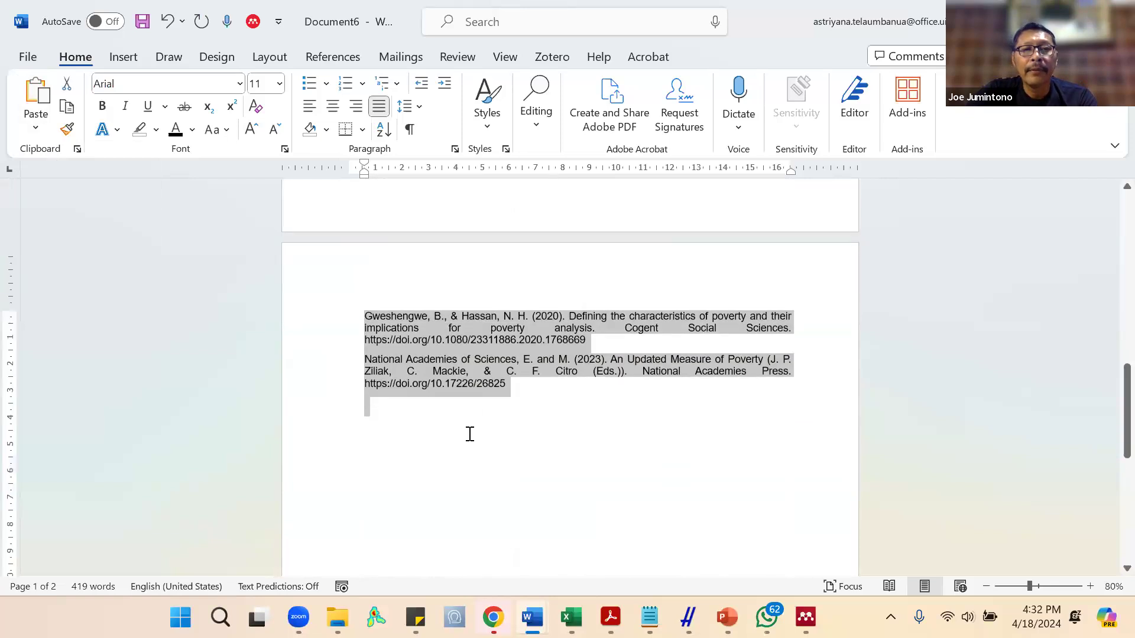
key(Delete)
scroll(461, 422, up, 4)
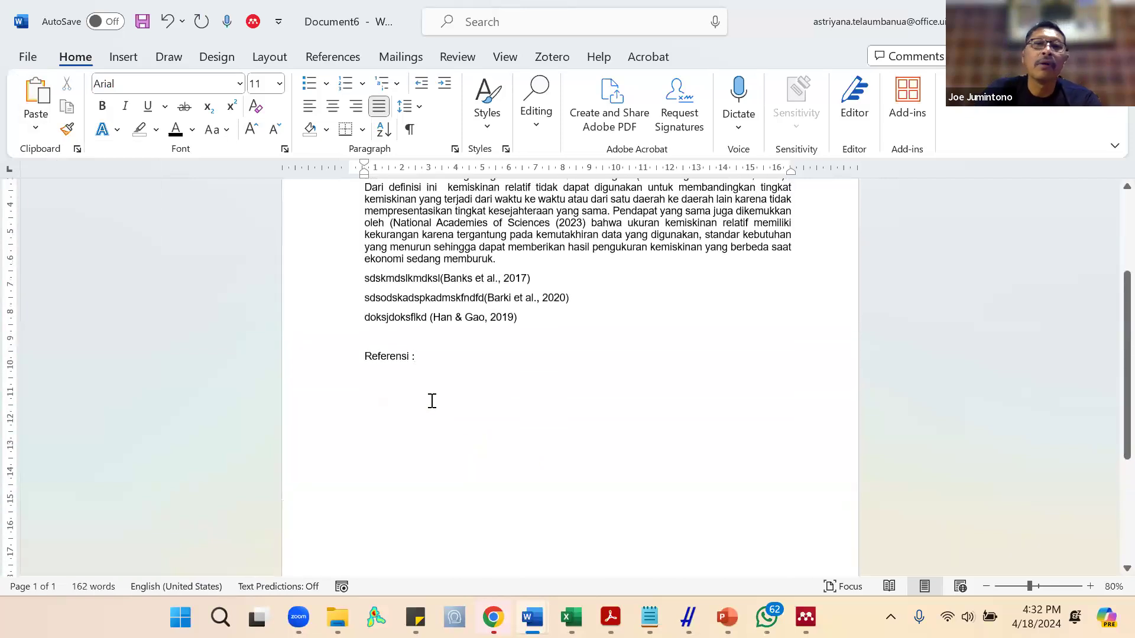
key(Return)
scroll(445, 397, up, 2)
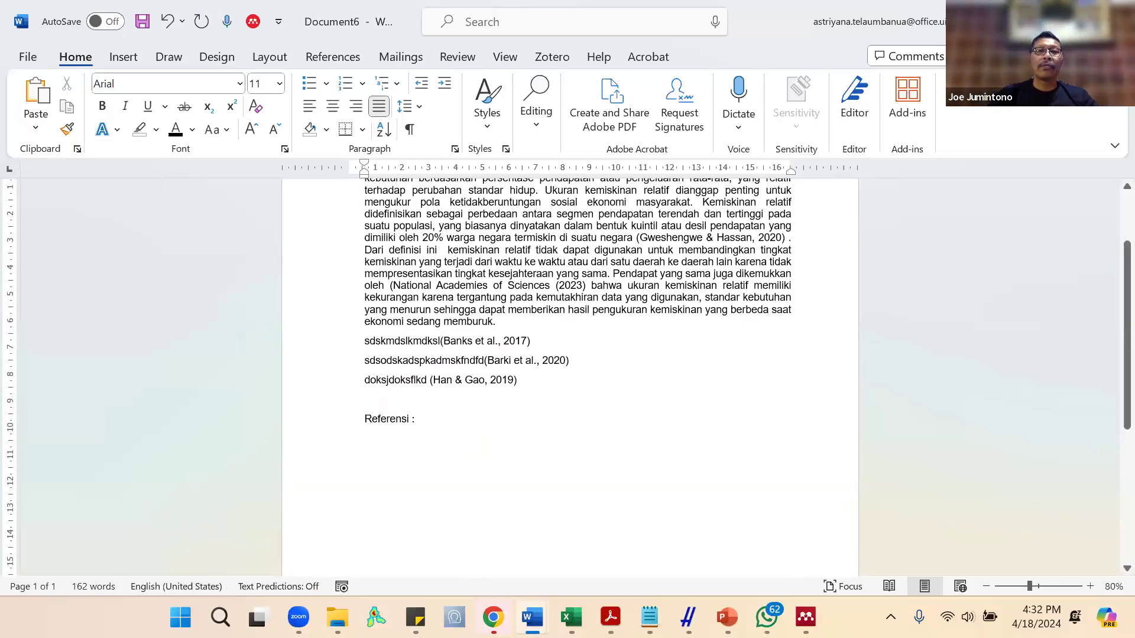
Examine the in-text citations in the pasted copy, especially the 2020 citation after "di suatu negara", to check whether they are plain text.
ctrl+scroll(445, 397, up, 3)
ctrl+scroll(445, 397, up, 2)
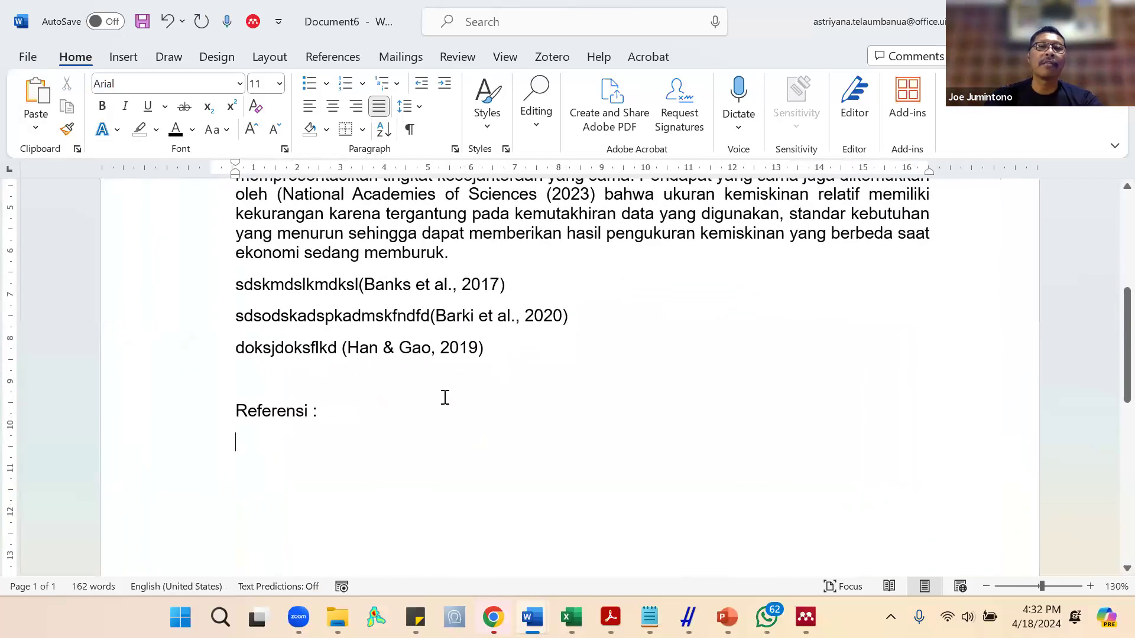
scroll(383, 408, up, 3)
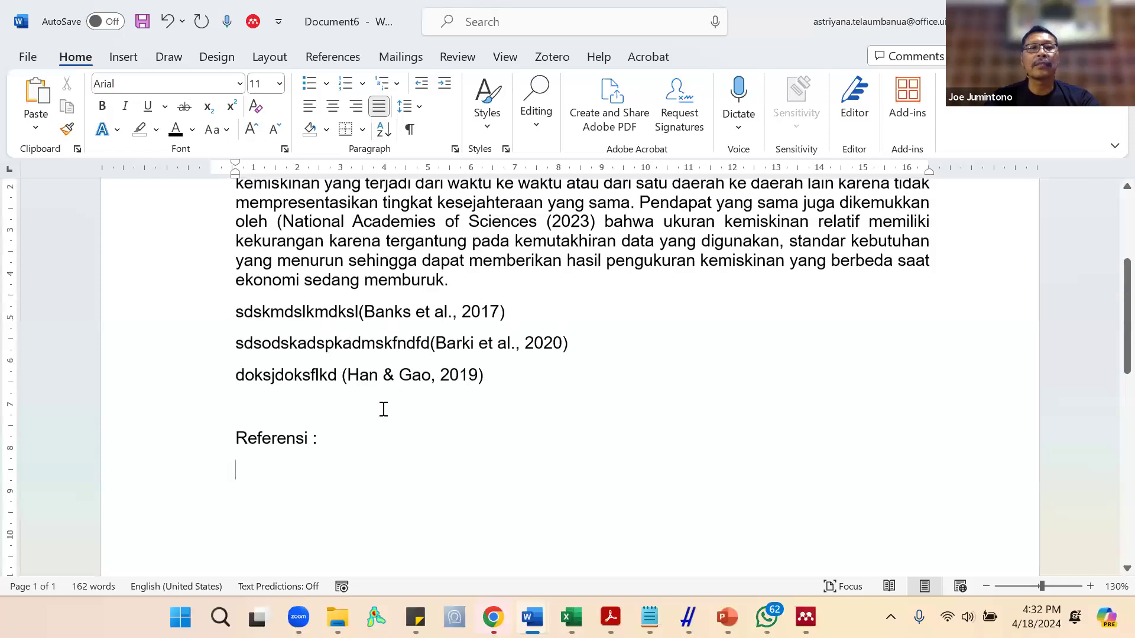
scroll(383, 408, up, 3)
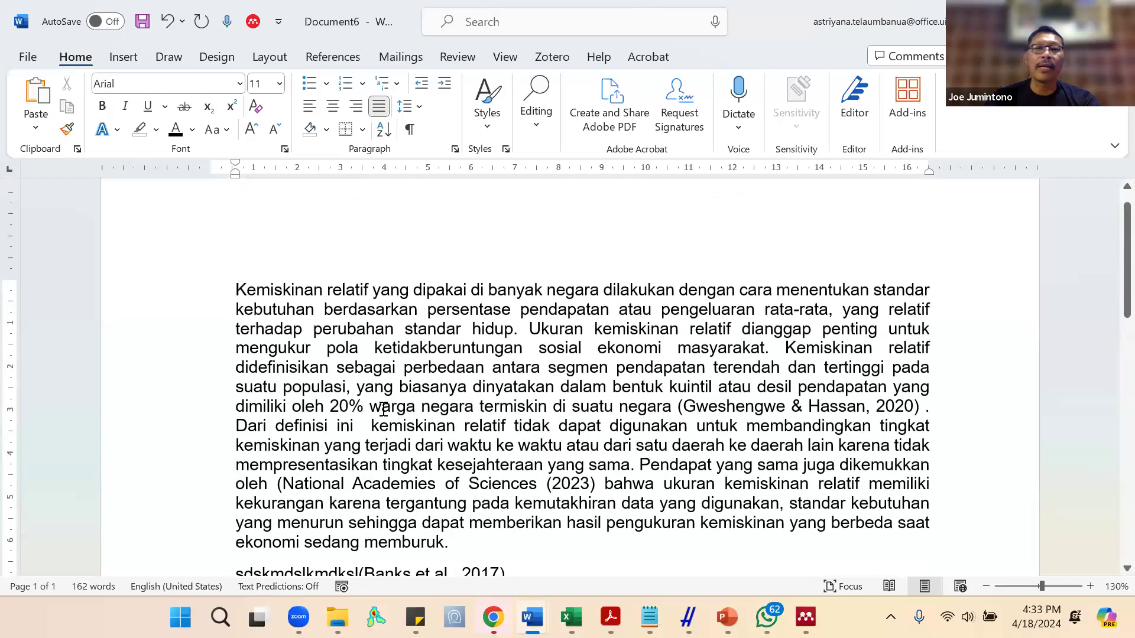
scroll(383, 408, down, 1)
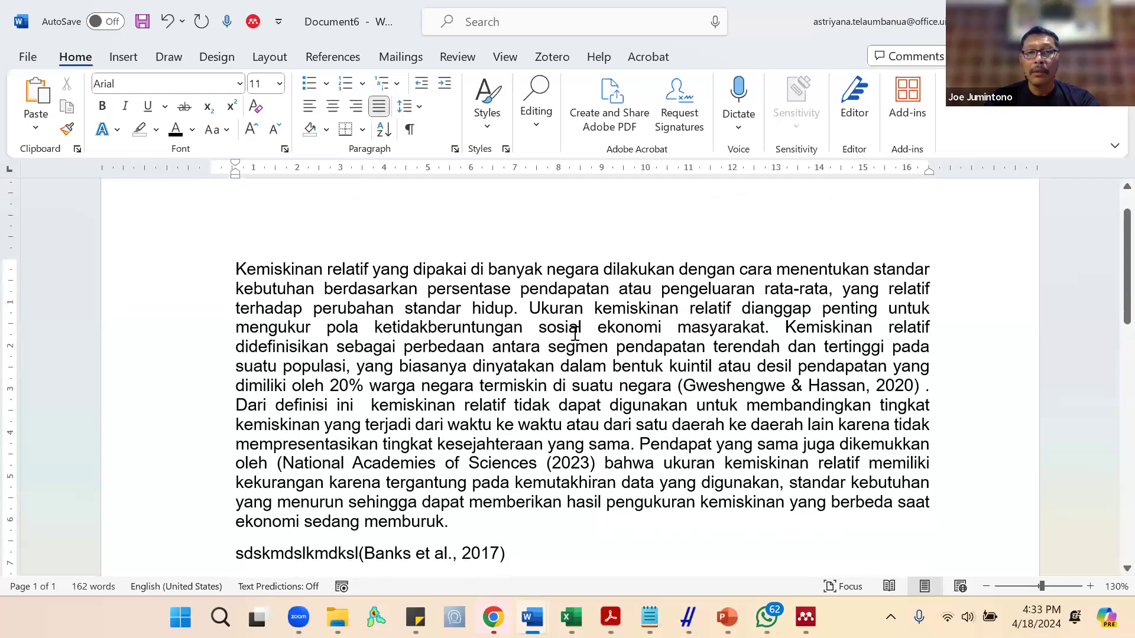
click(692, 385)
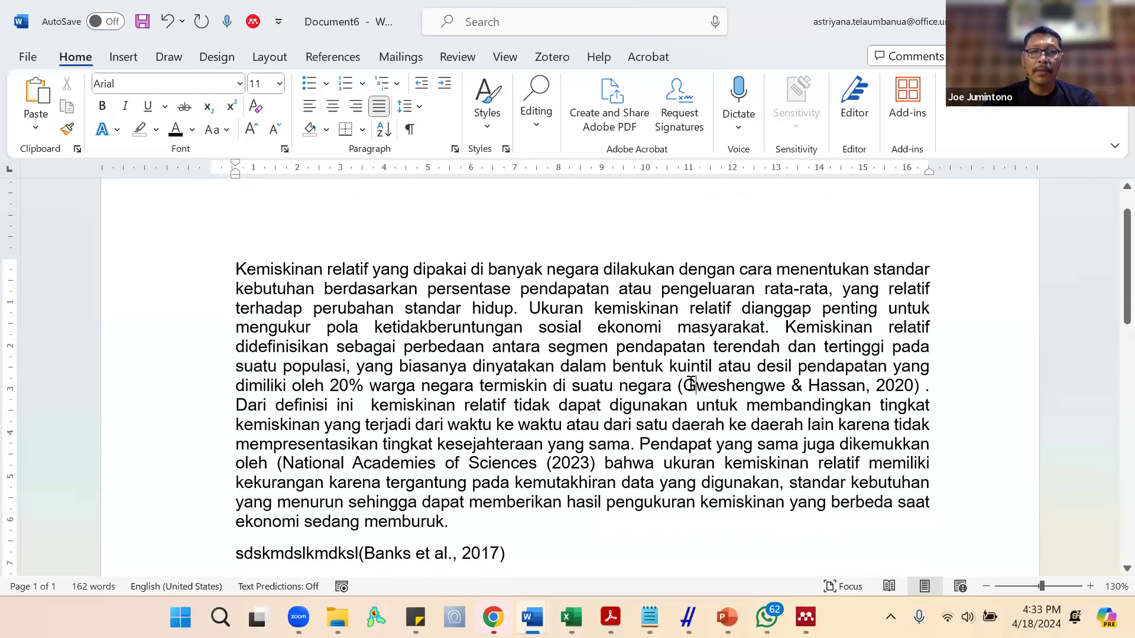
click(756, 387)
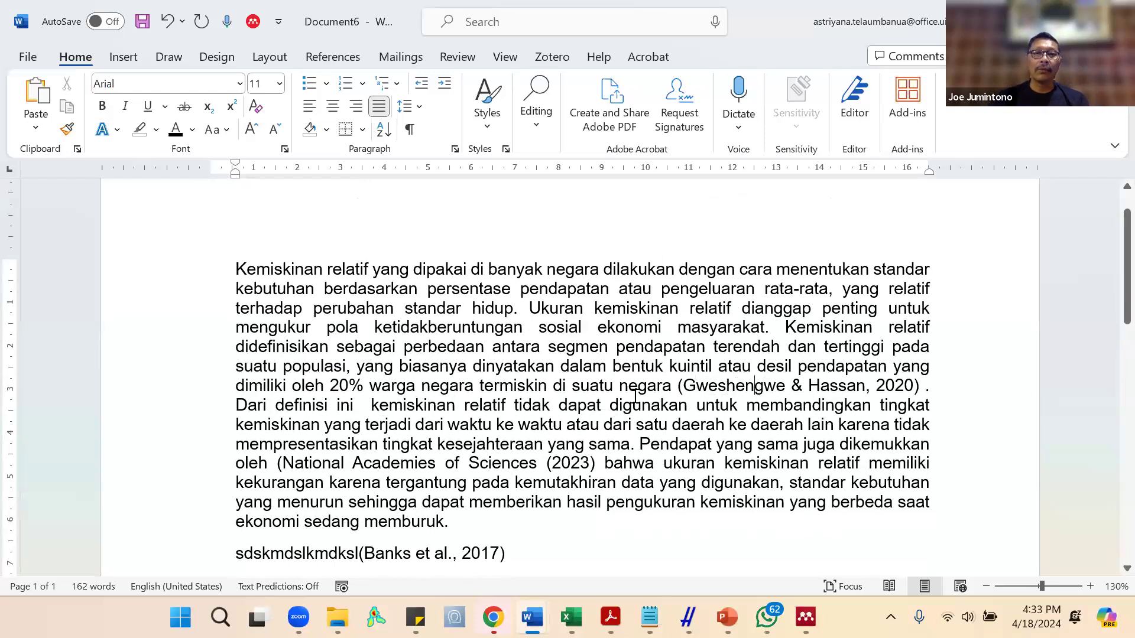
click(673, 387)
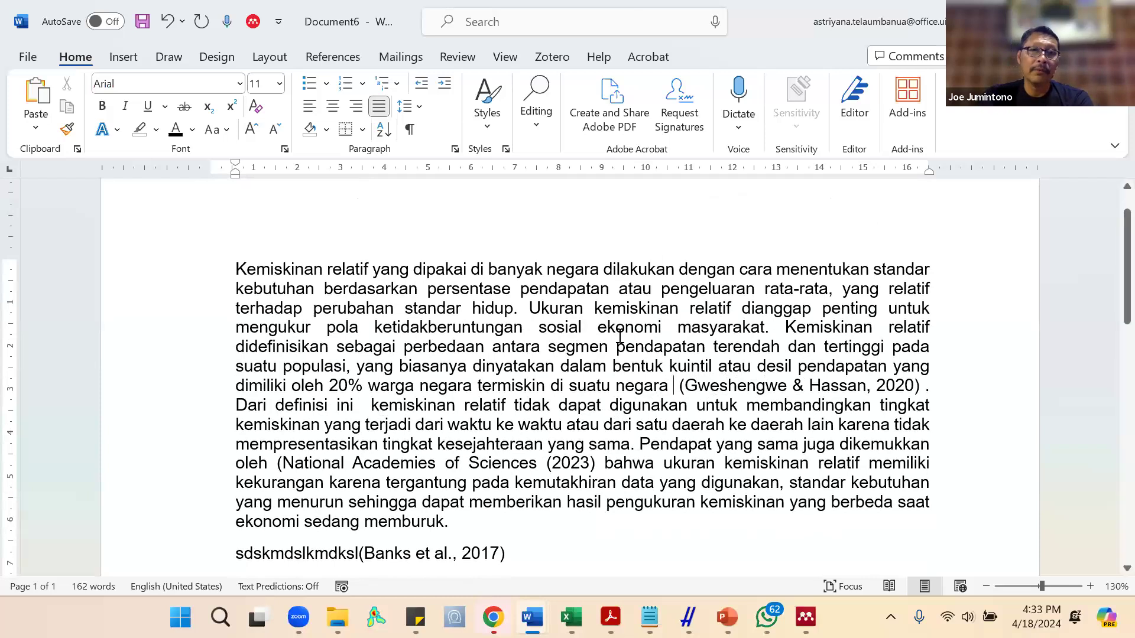
Look at the available reference tools and Word's own citation insertion options, and dismiss them without adding a source.
click(322, 53)
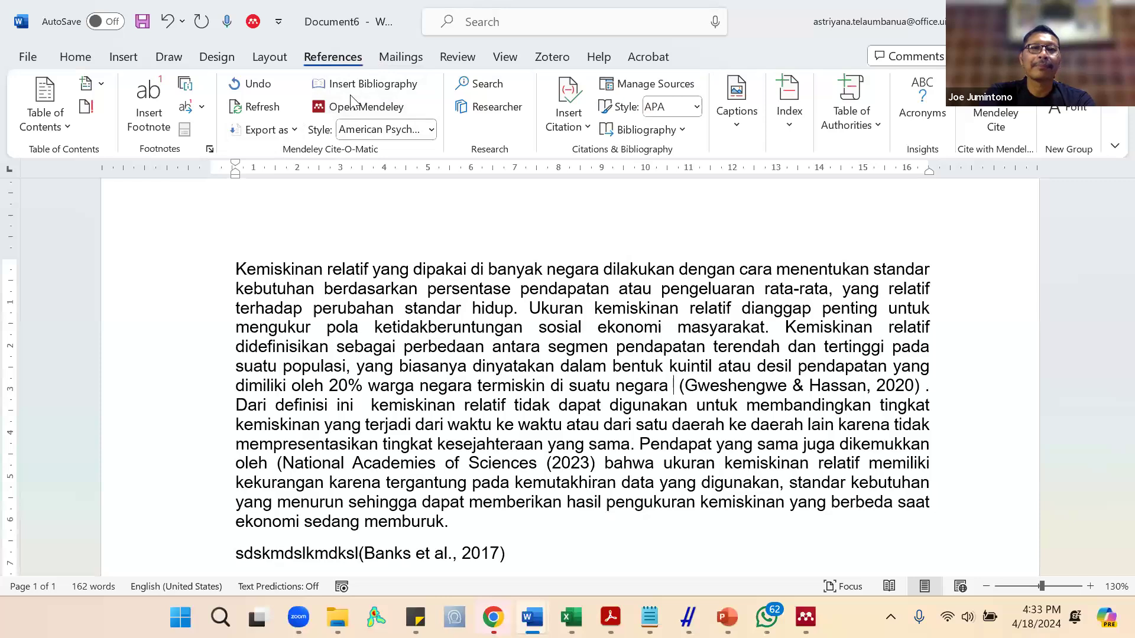
click(562, 118)
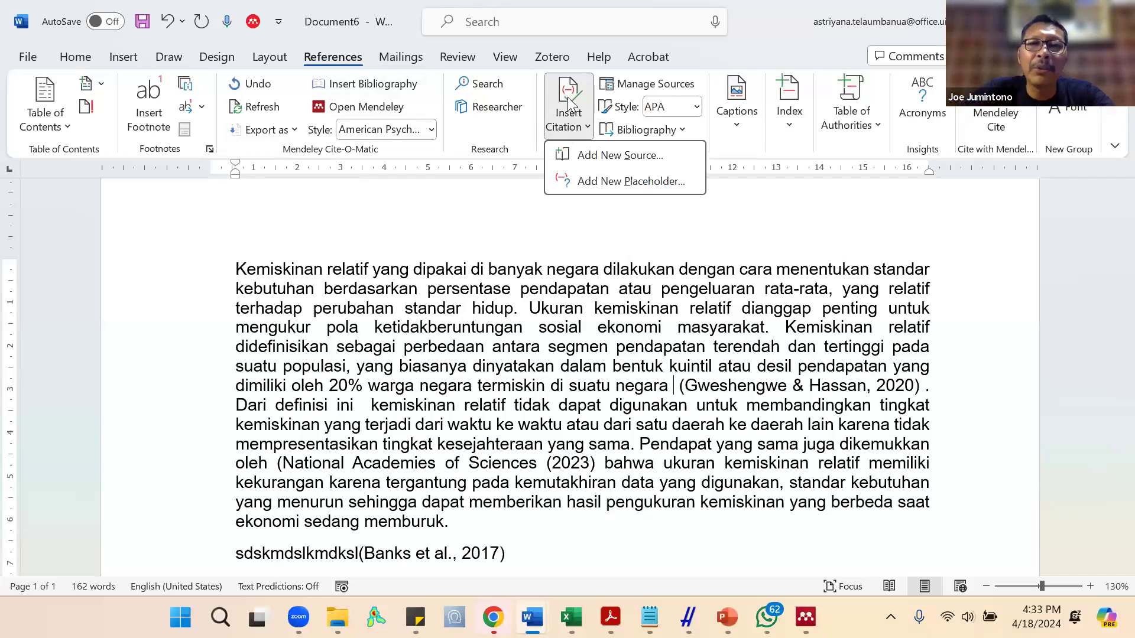
key(Escape)
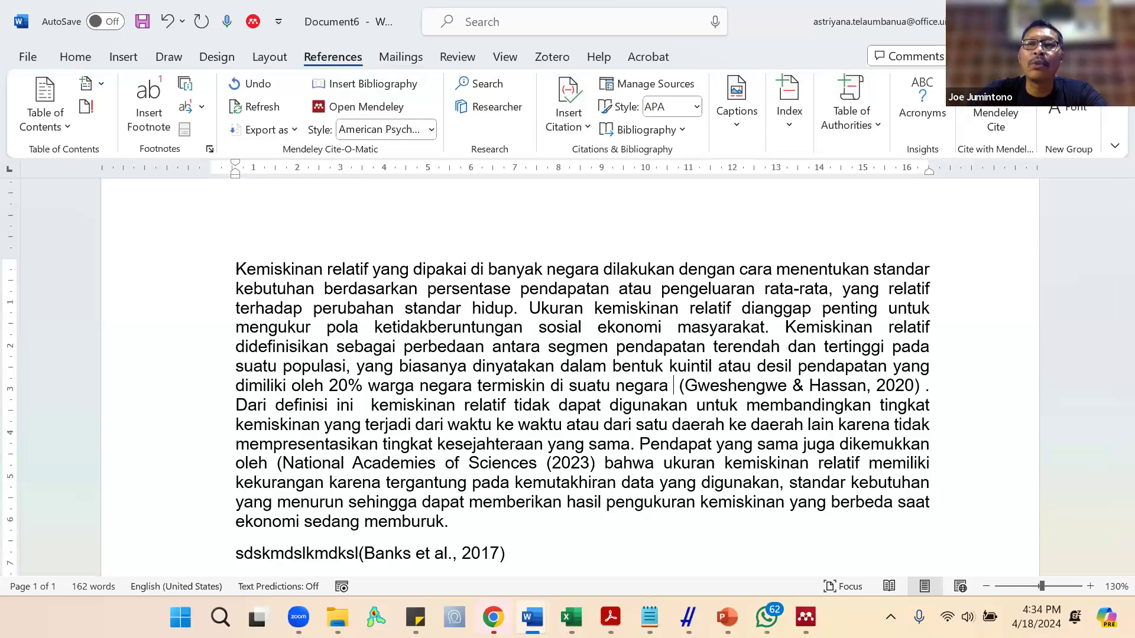
Close the plain-text copy without saving it, and close the original document with the Mendeley citations.
key(ctrl+w)
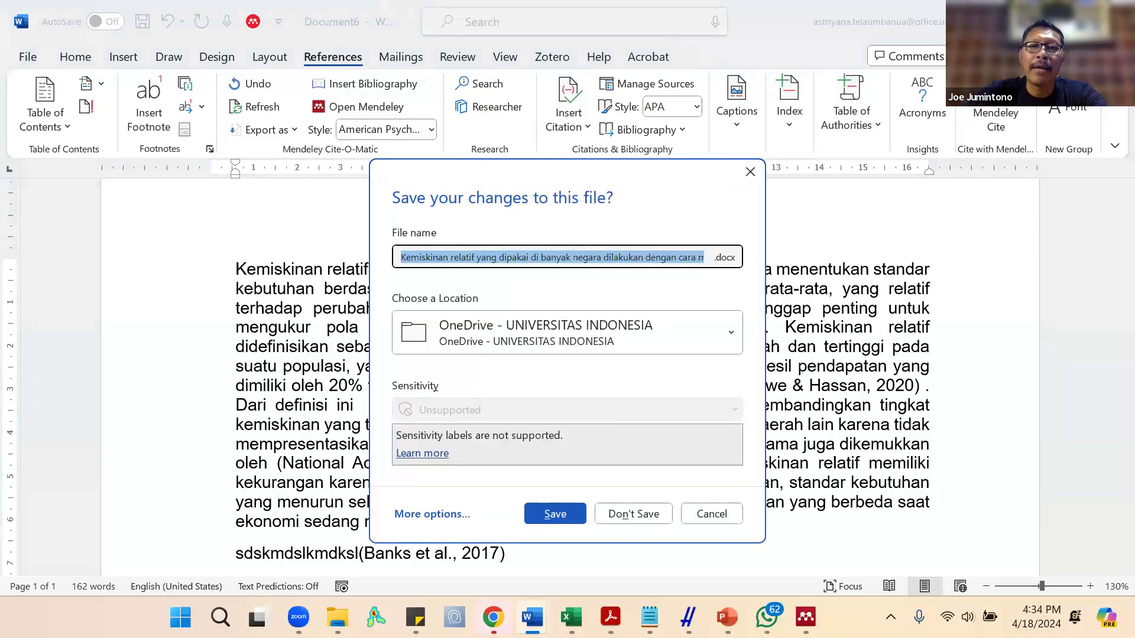
click(631, 513)
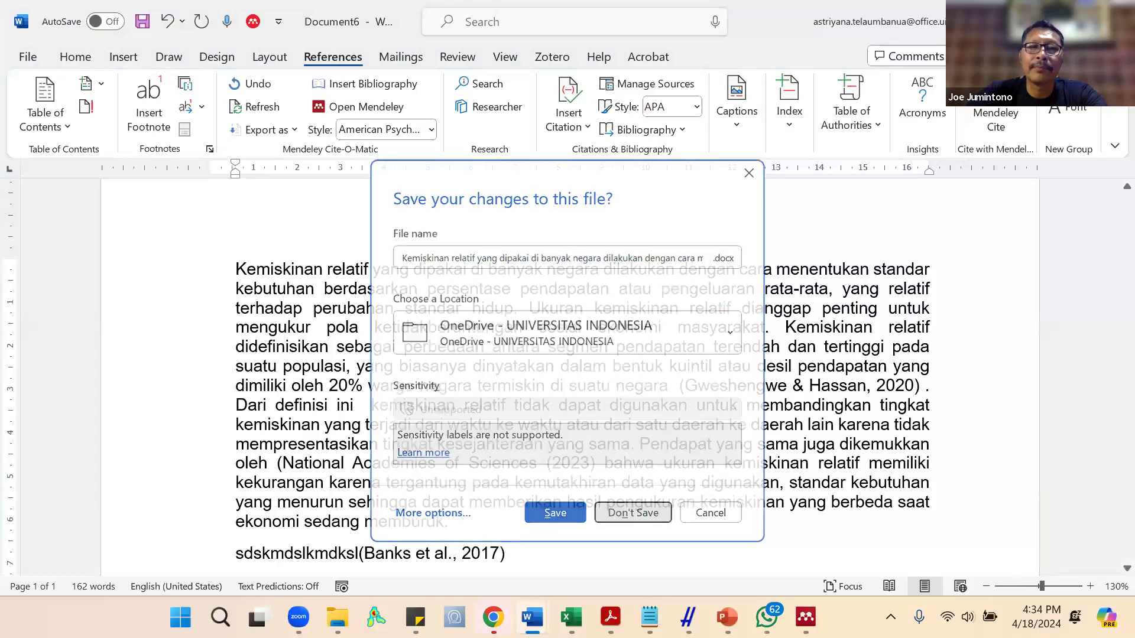
key(ctrl+w)
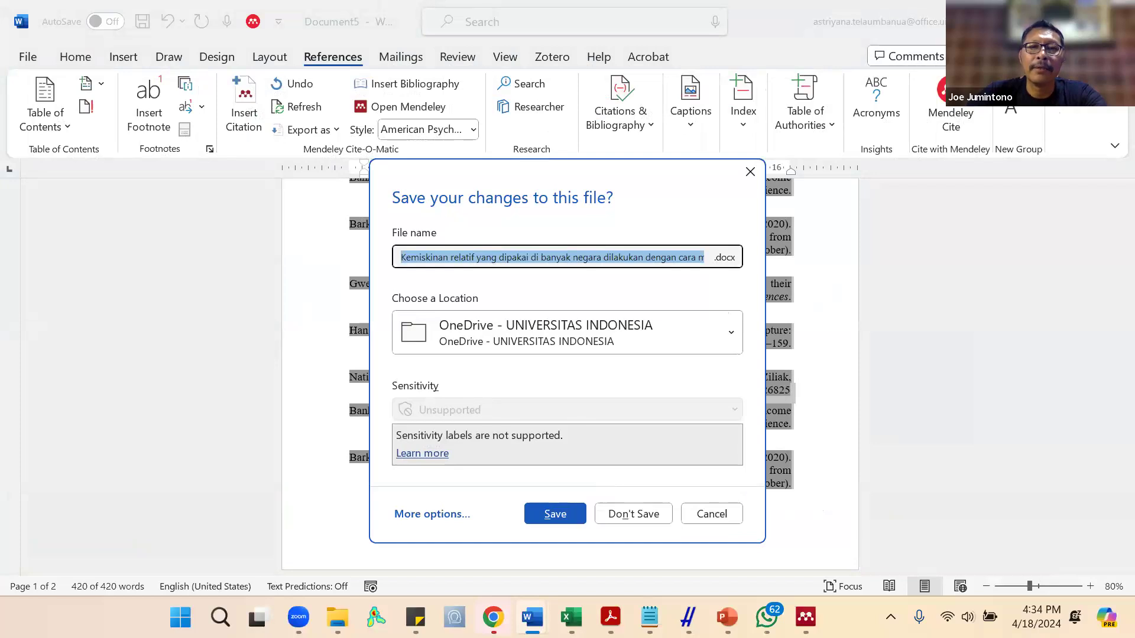
key(Return)
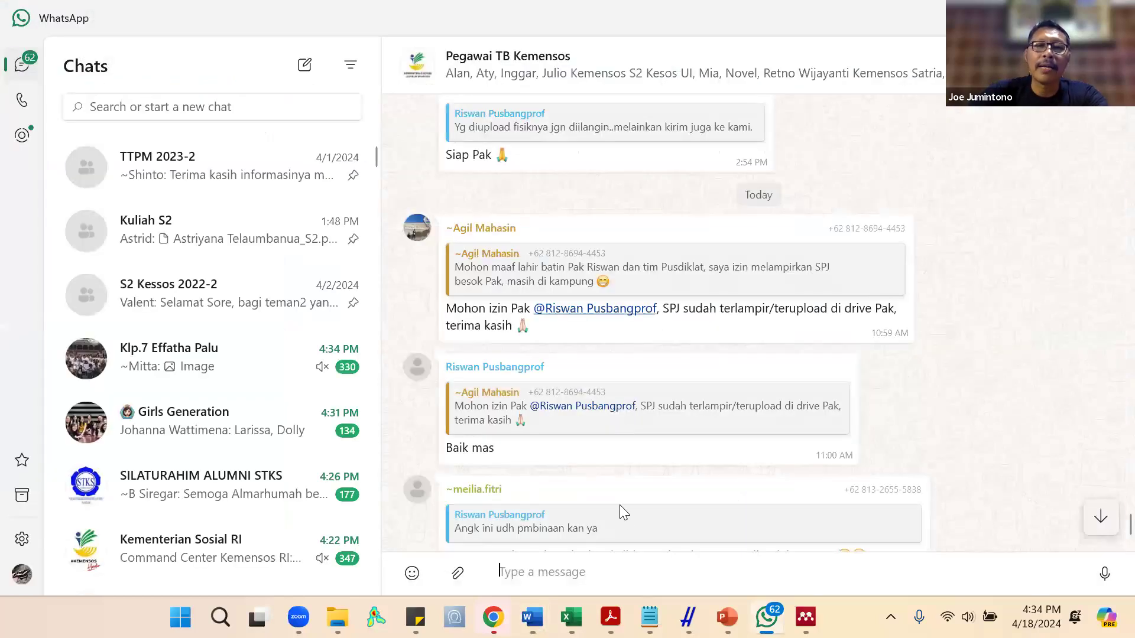
Switch back to Word and close the untitled document containing the section "TEMA BARU, KONSEP DAN THEORI".
click(531, 616)
click(509, 526)
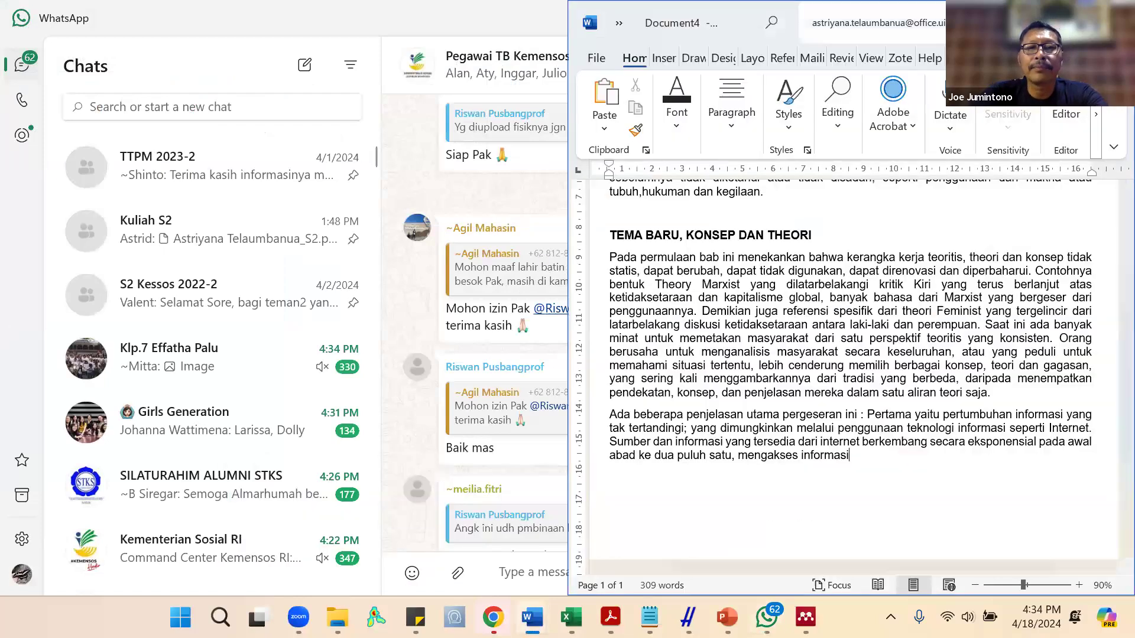
key(ctrl+w)
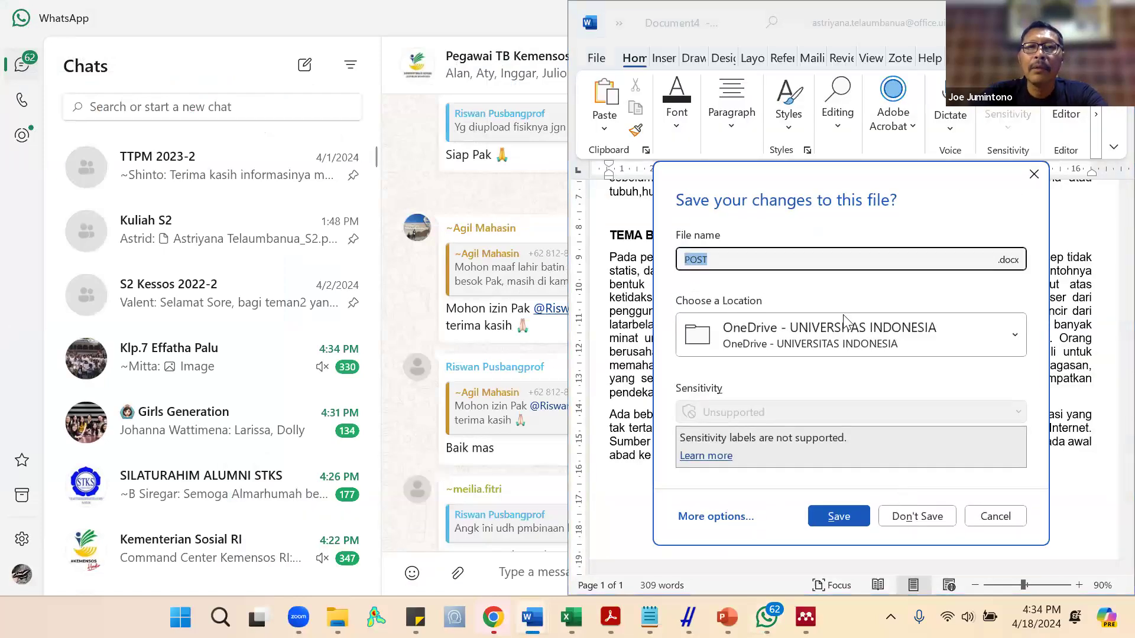
click(800, 259)
text(d)
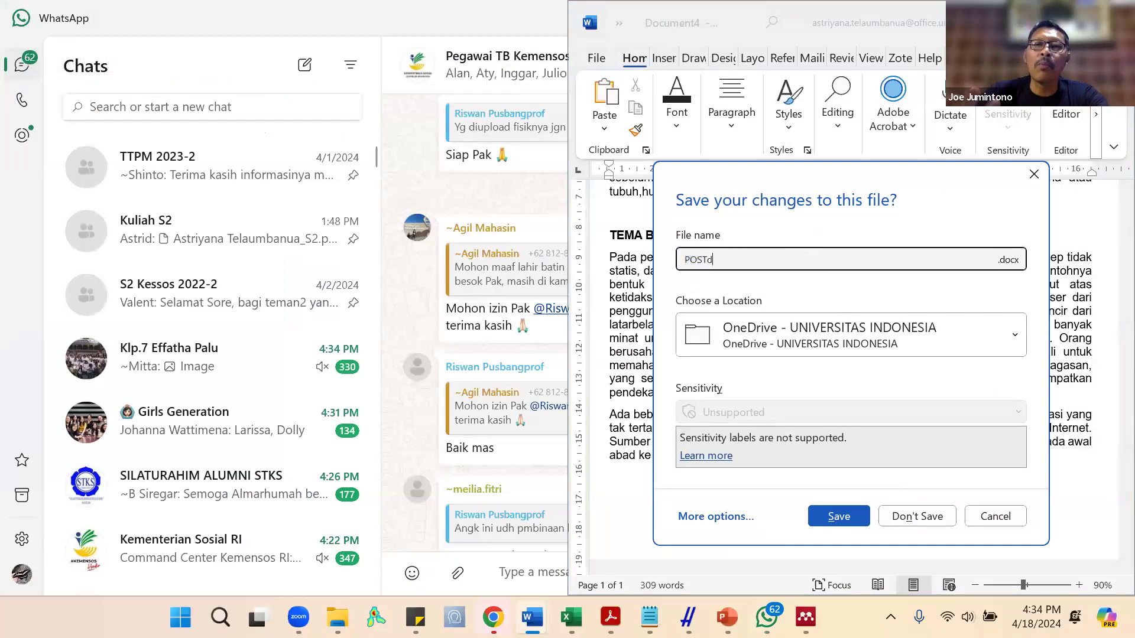
click(839, 515)
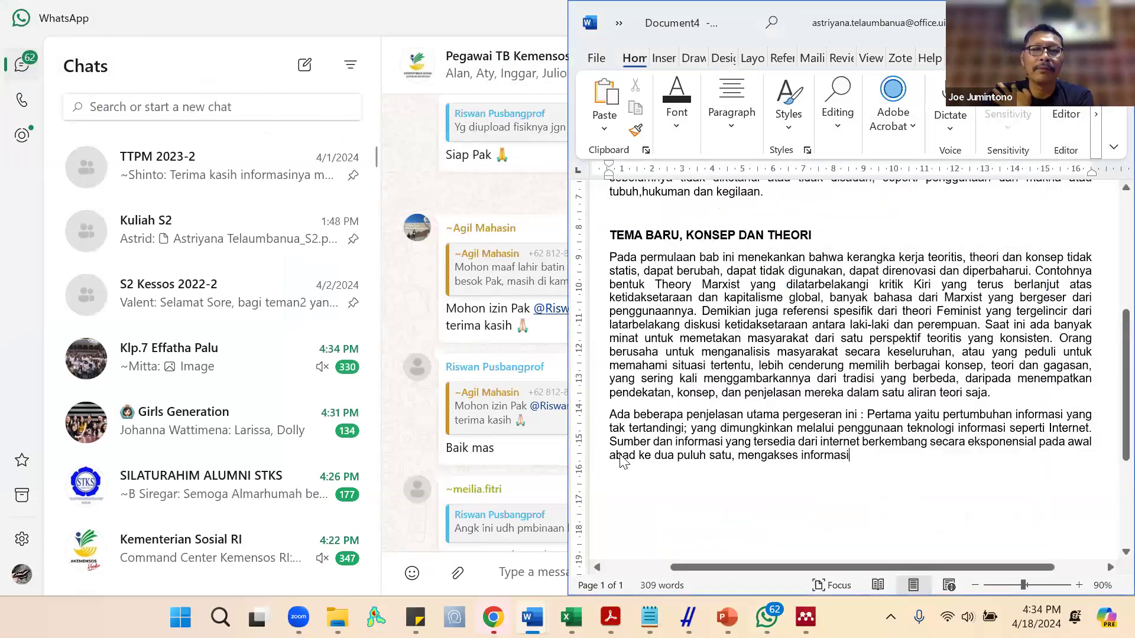
key(alt+Tab)
Close the two remaining Word documents and choose to remove the recovered files.
mouse_move(532, 617)
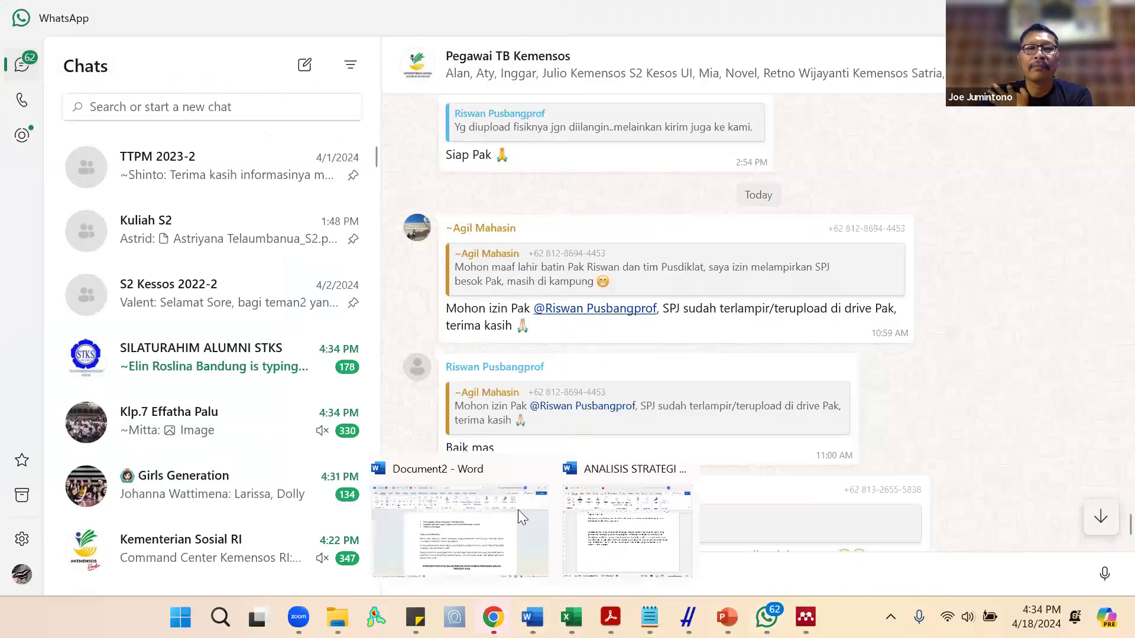
click(537, 470)
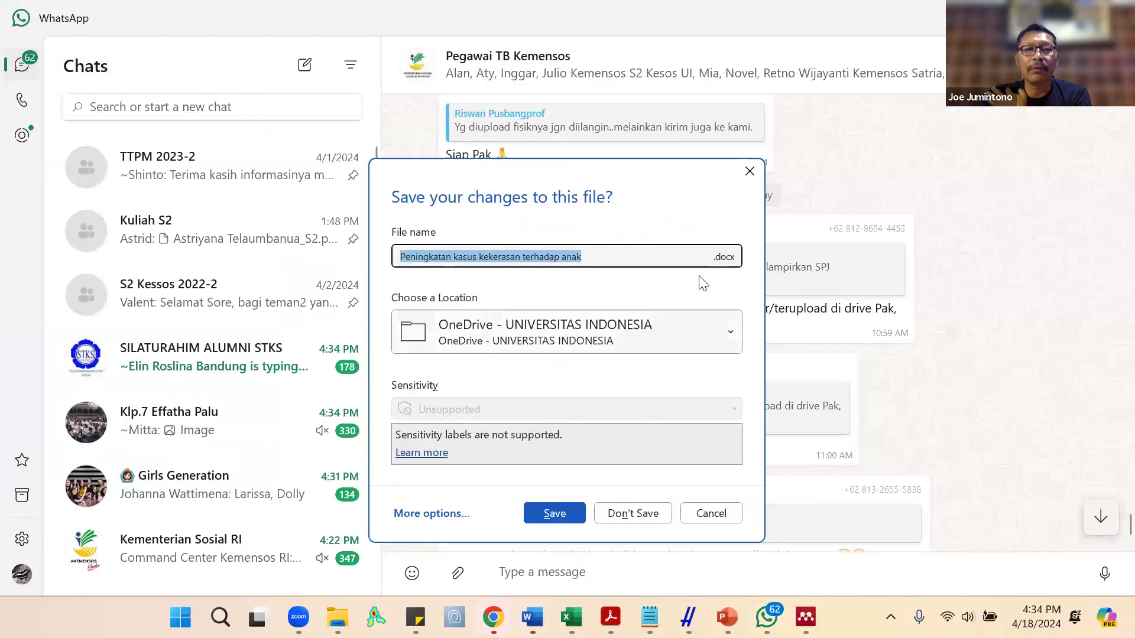
click(554, 513)
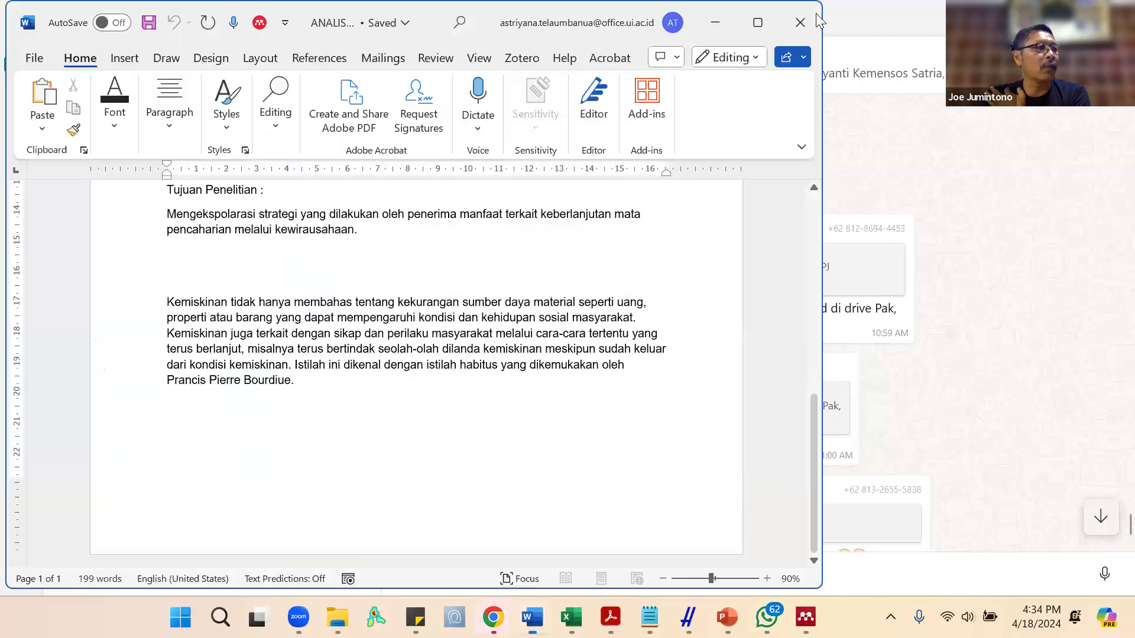
click(800, 22)
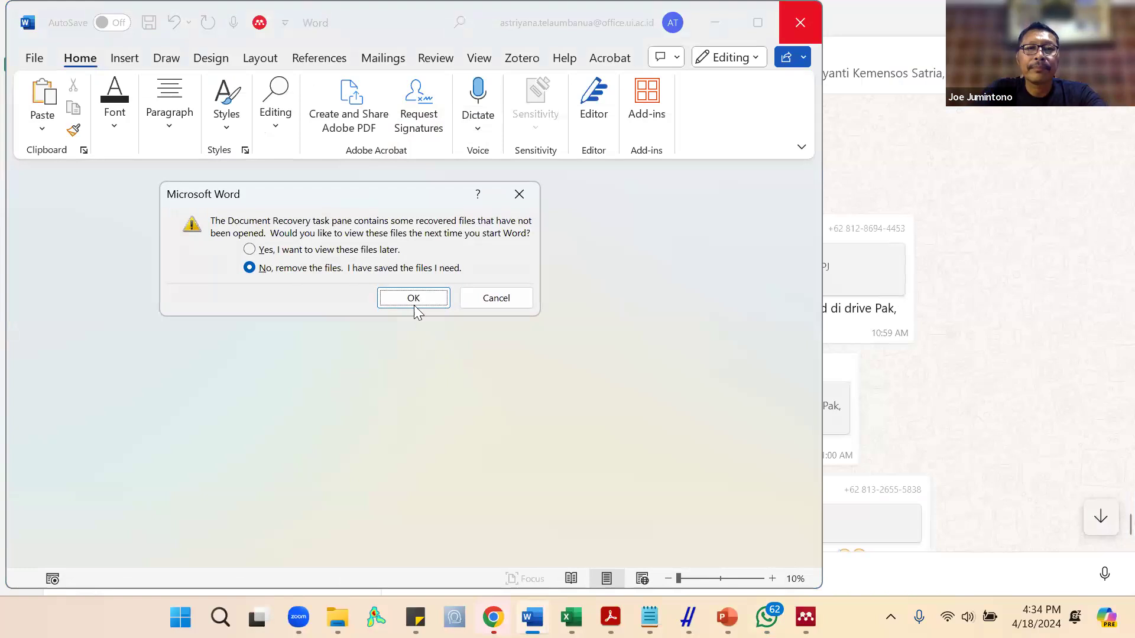
click(410, 299)
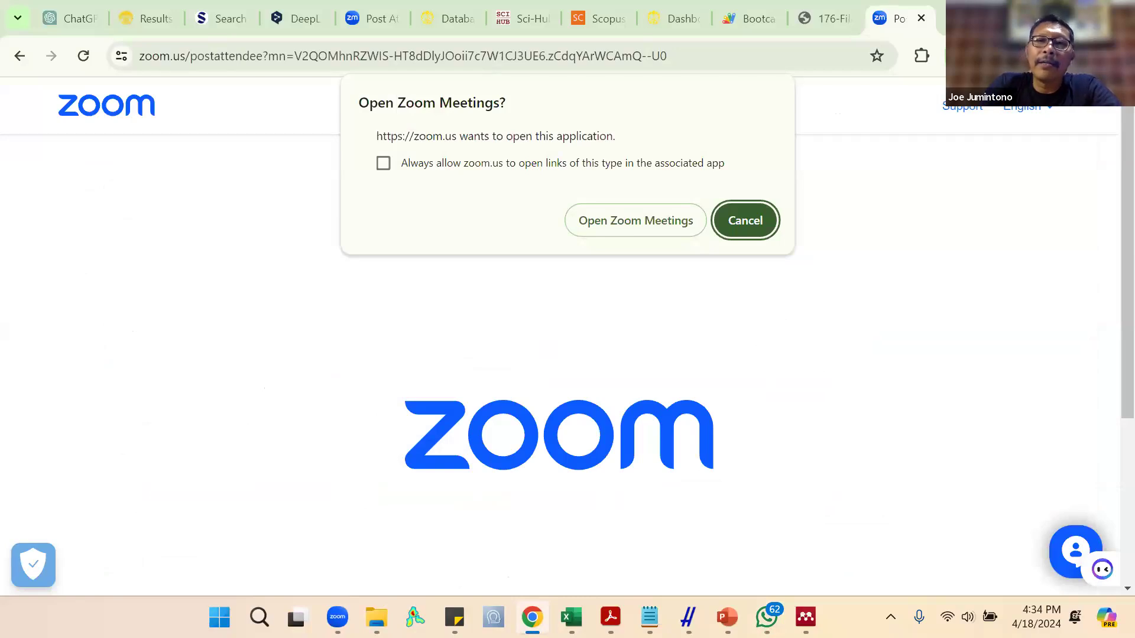
Minimize all open browser, folder, spreadsheet, presentation and Notepad windows to reach the desktop.
key(super+Down)
key(super+Down)
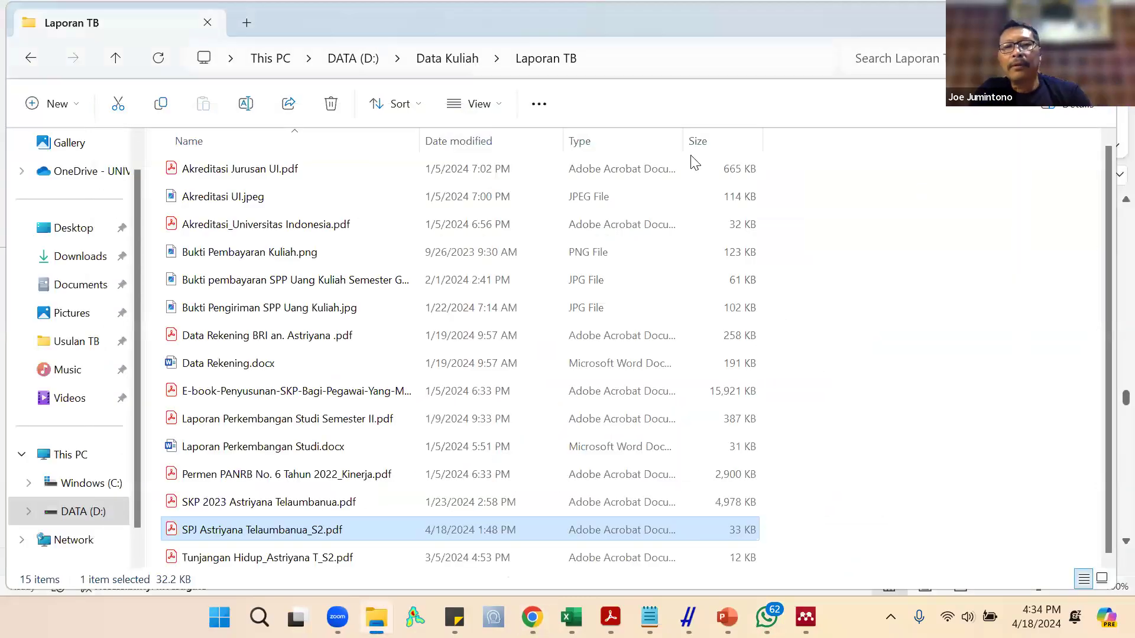
key(super+Down)
key(super+Down)
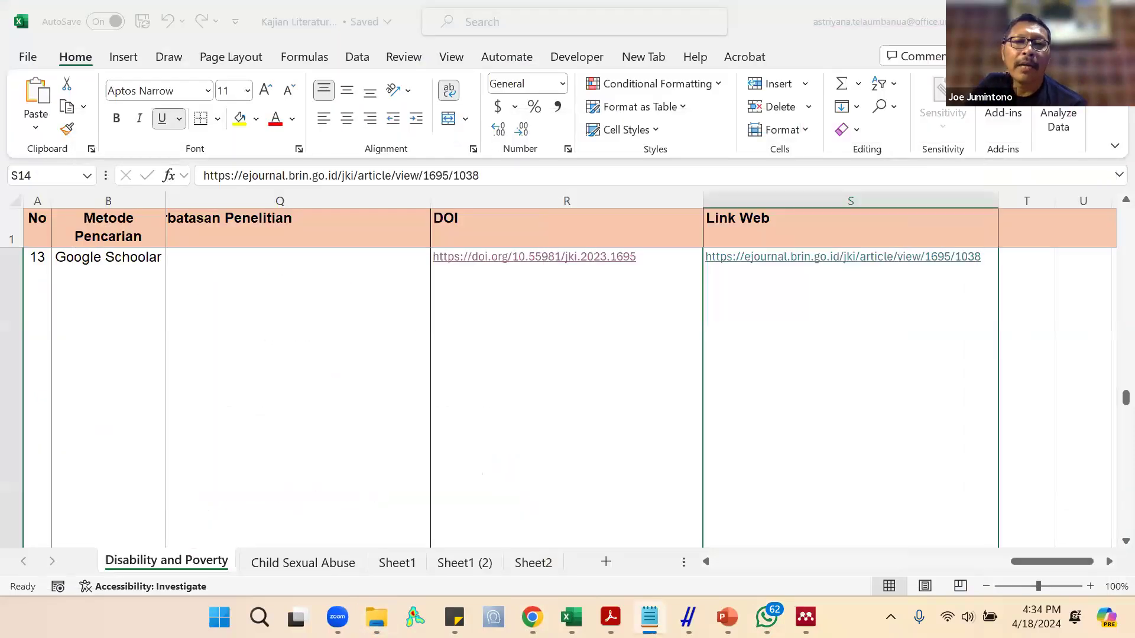
key(super+Down)
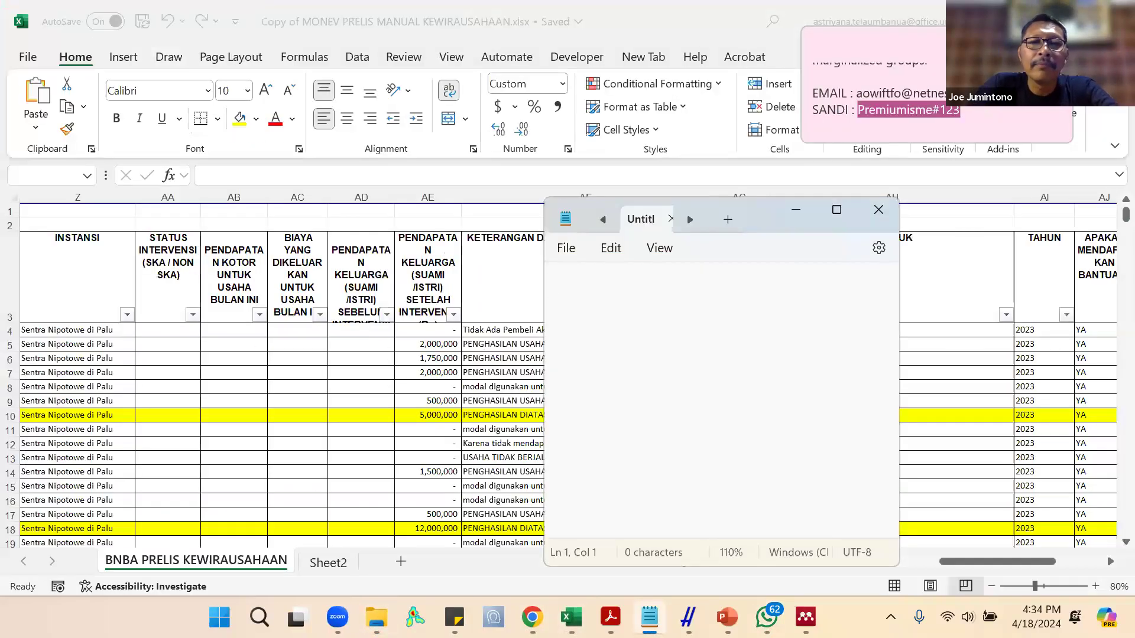
key(super+Down)
key(super+Down)
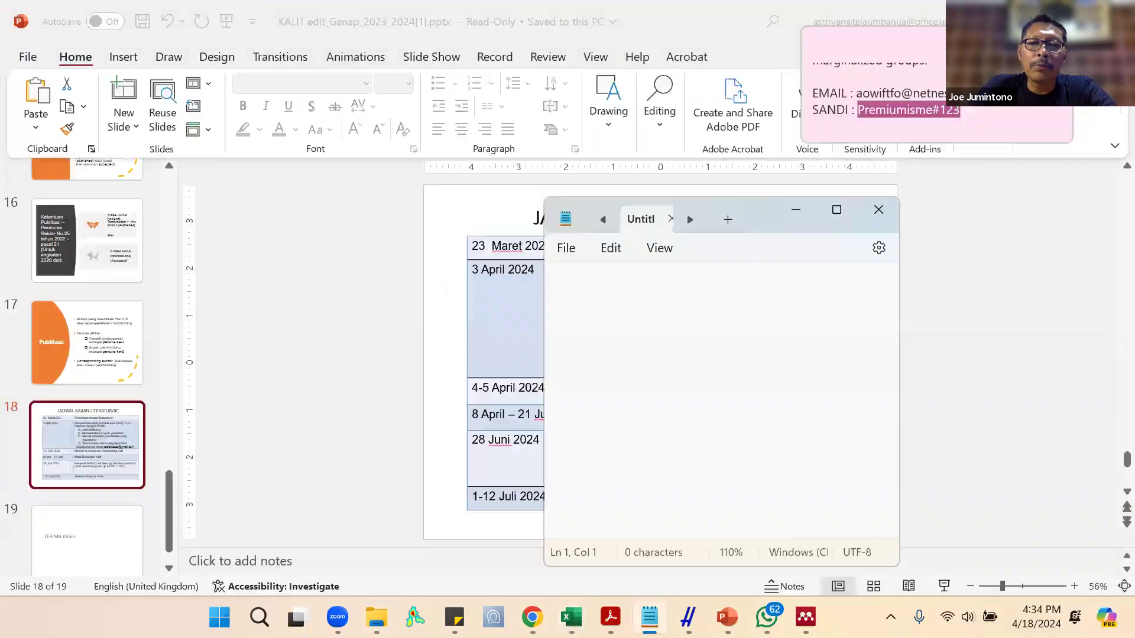
key(super+Down)
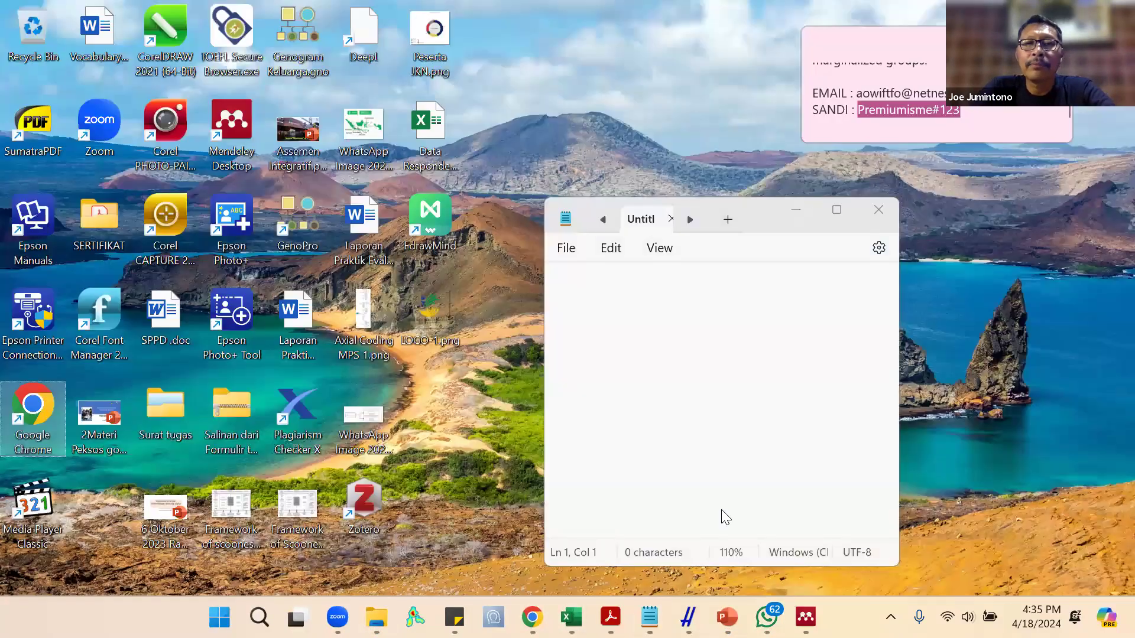
key(super+Down)
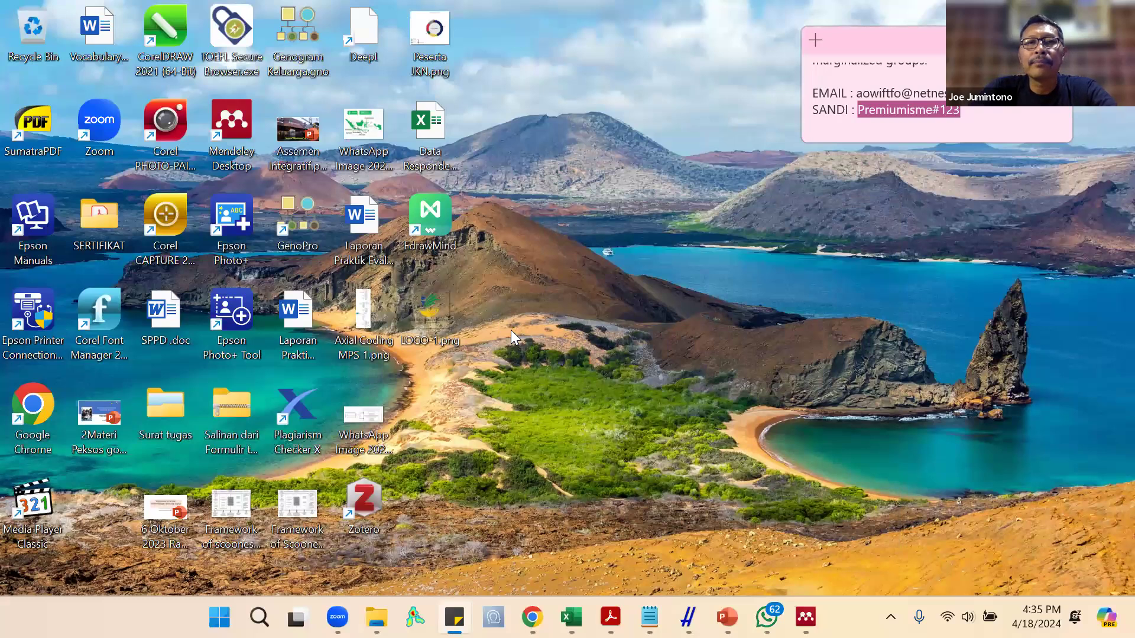
Switch to Mendeley Desktop and uninstall its MS Word plugin.
click(234, 132)
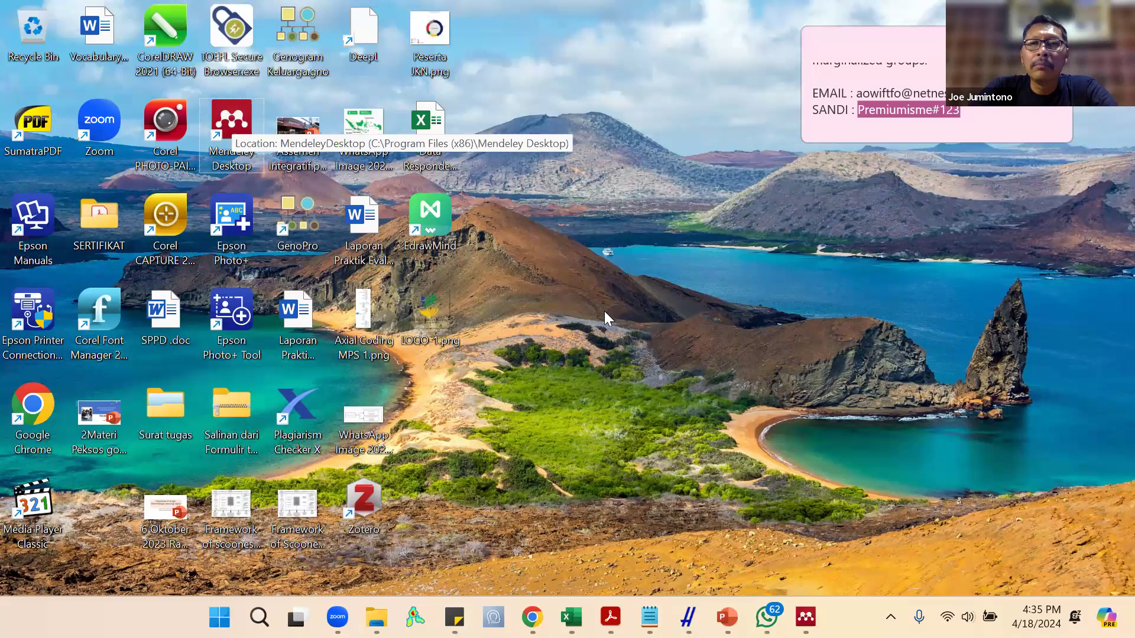
key(Return)
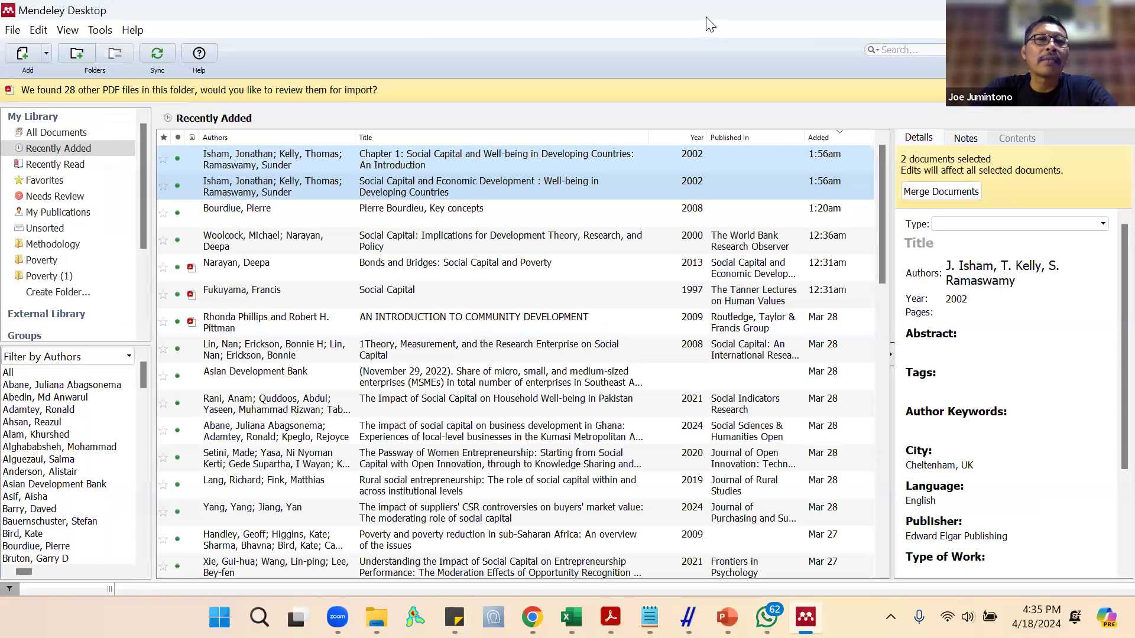
click(101, 30)
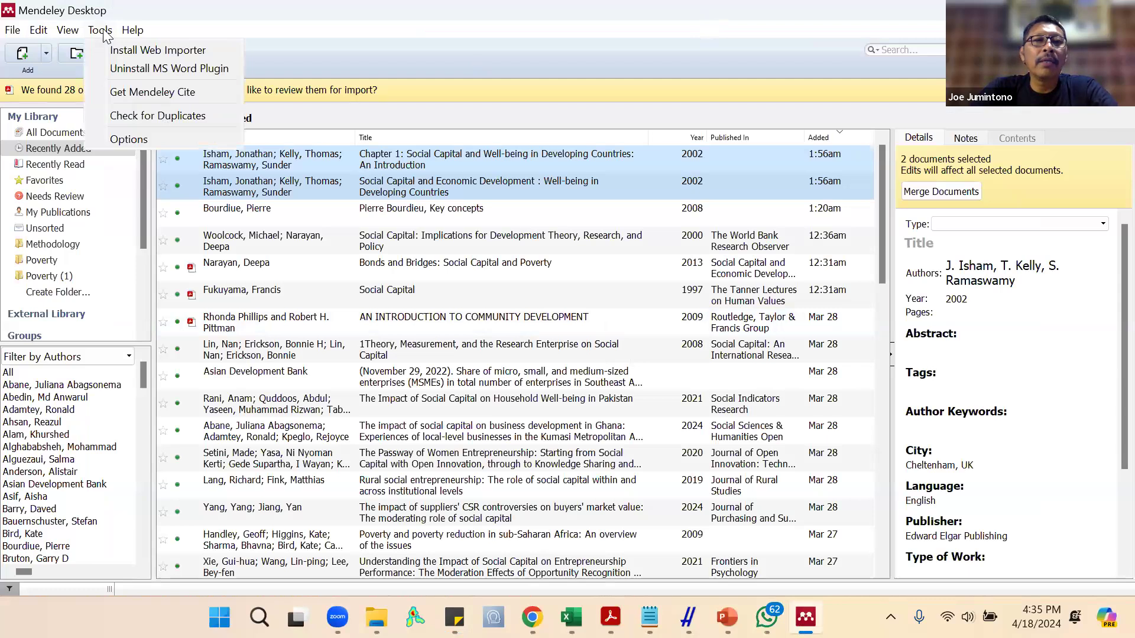
click(104, 34)
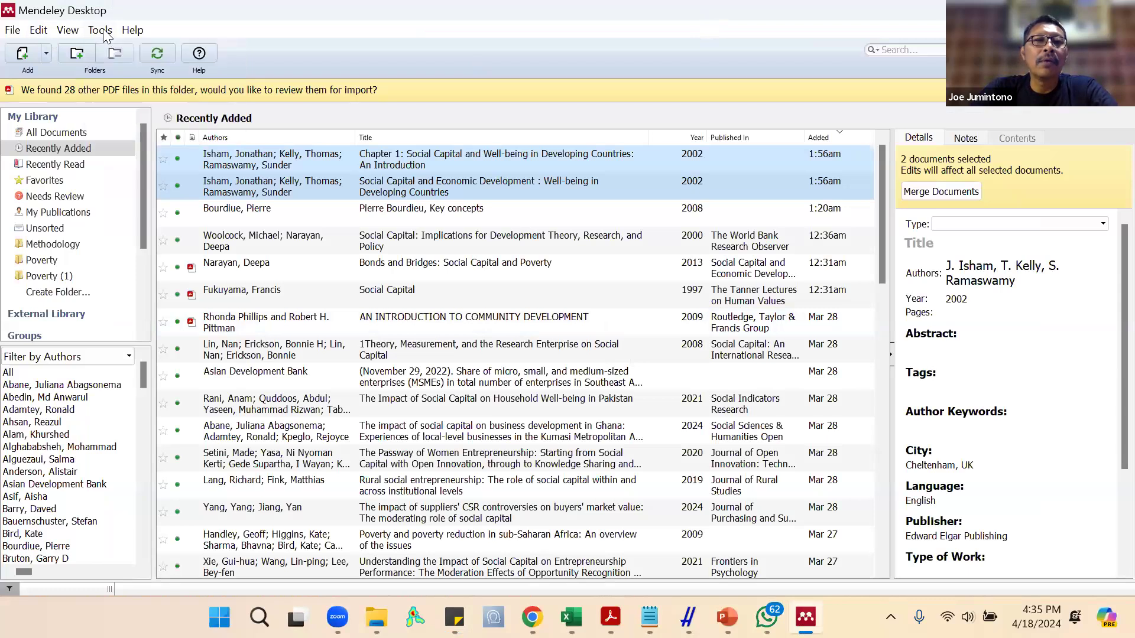
click(105, 34)
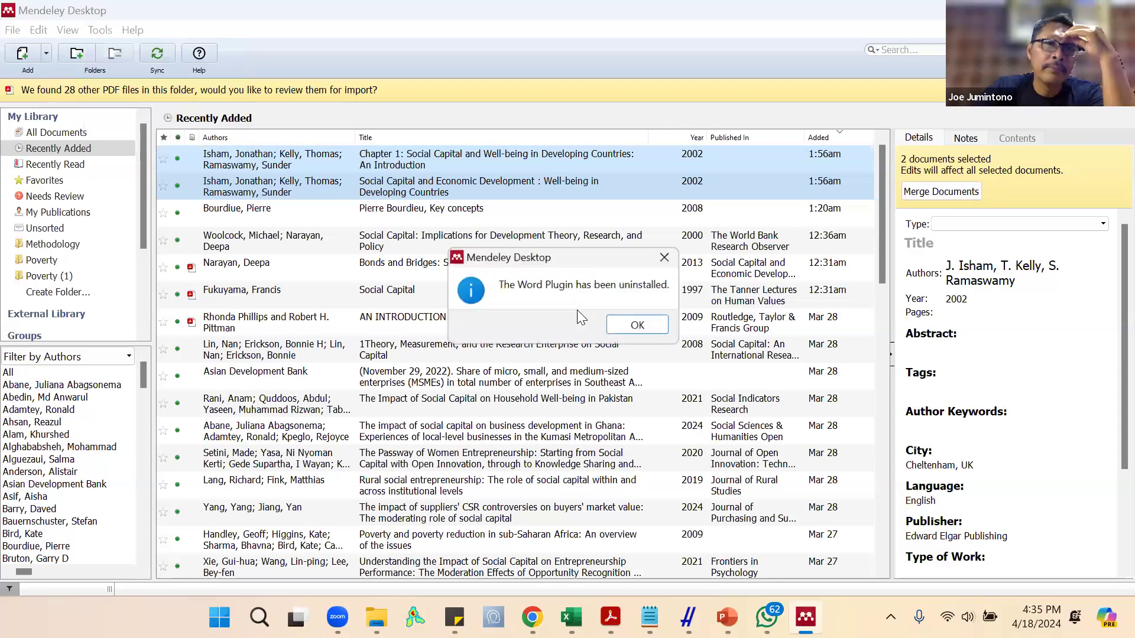
click(628, 330)
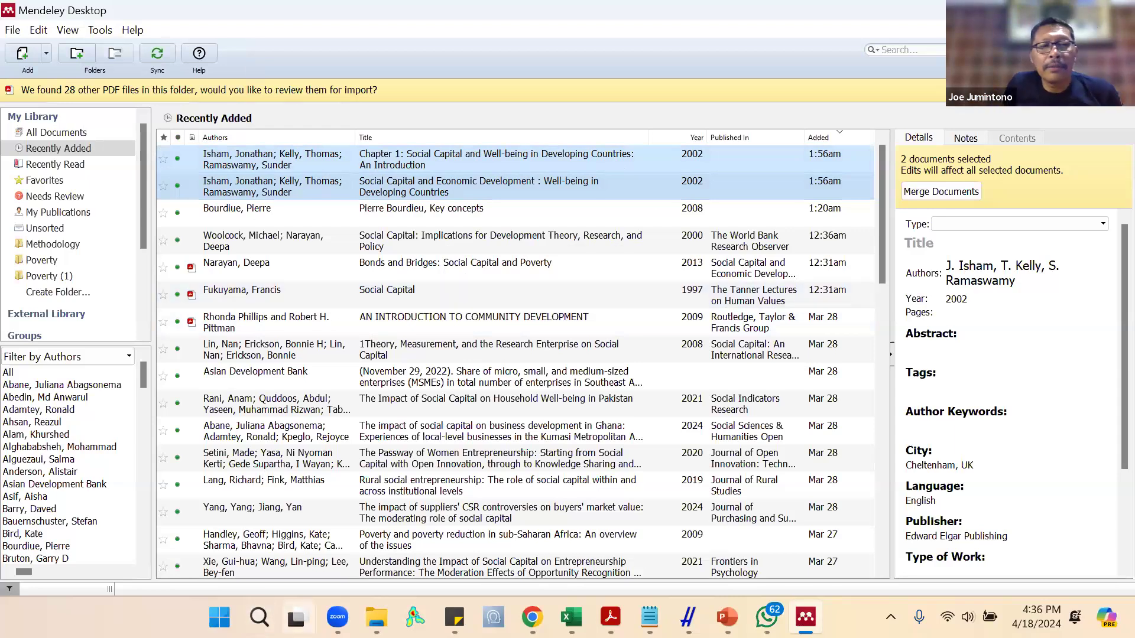
Open a blank document in Word, check the reference tools for the Mendeley plugin, and close Word.
mouse_move(296, 617)
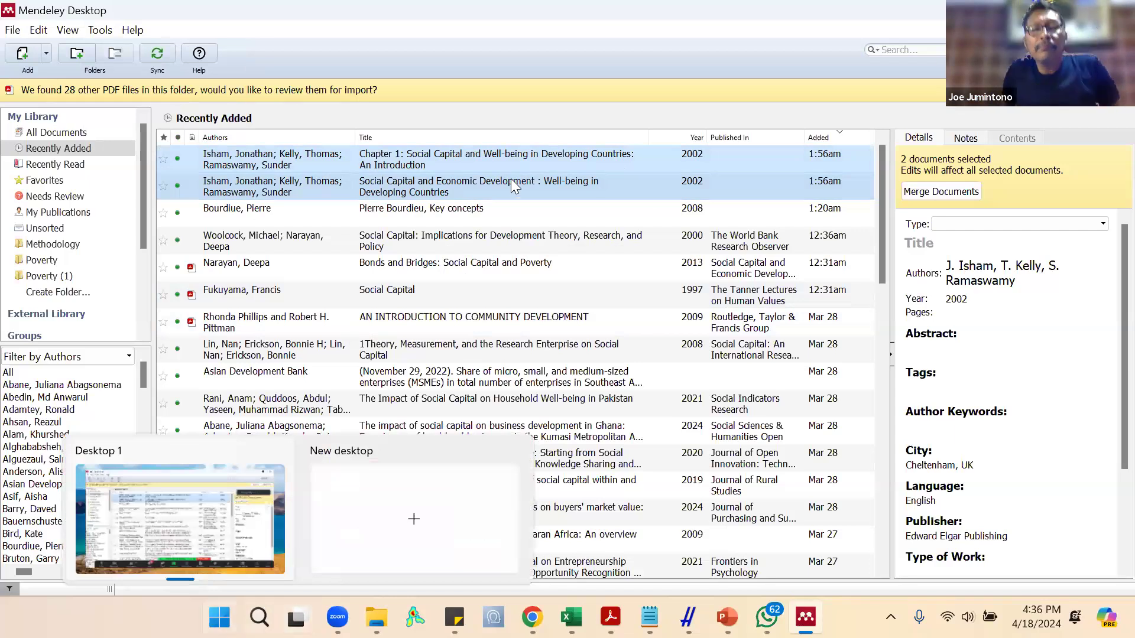
key(super+s)
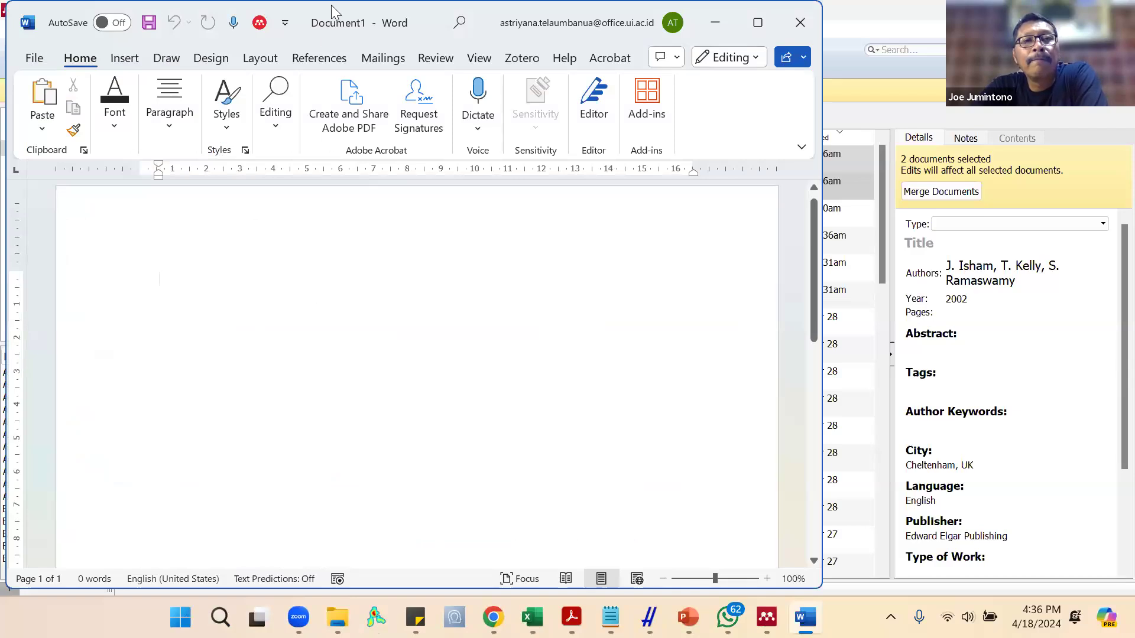
click(331, 62)
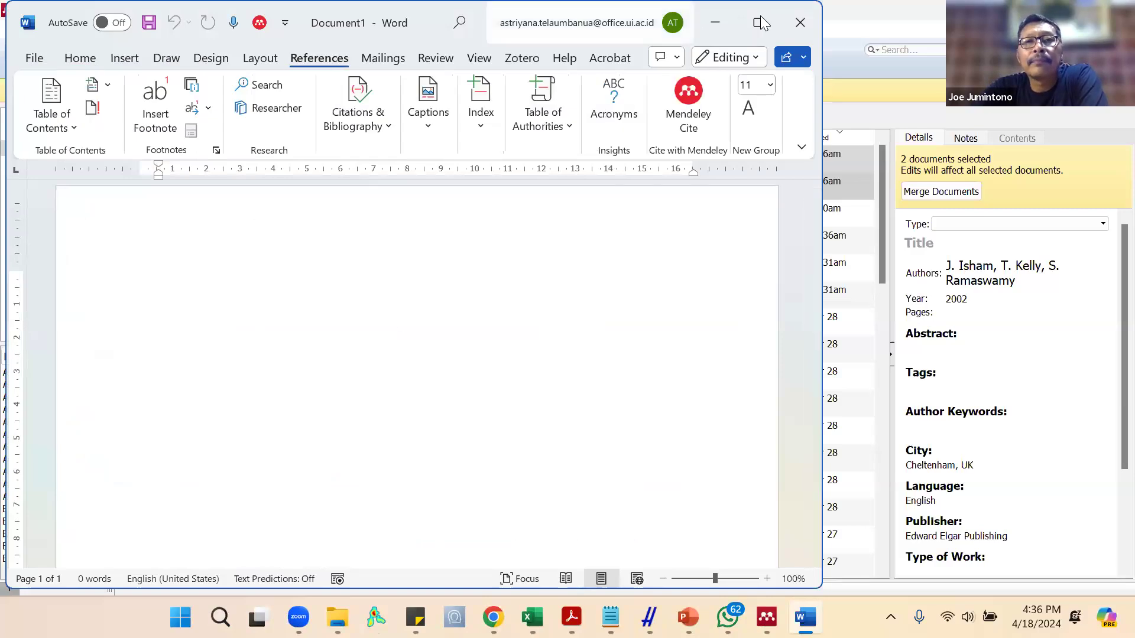
double_click(730, 41)
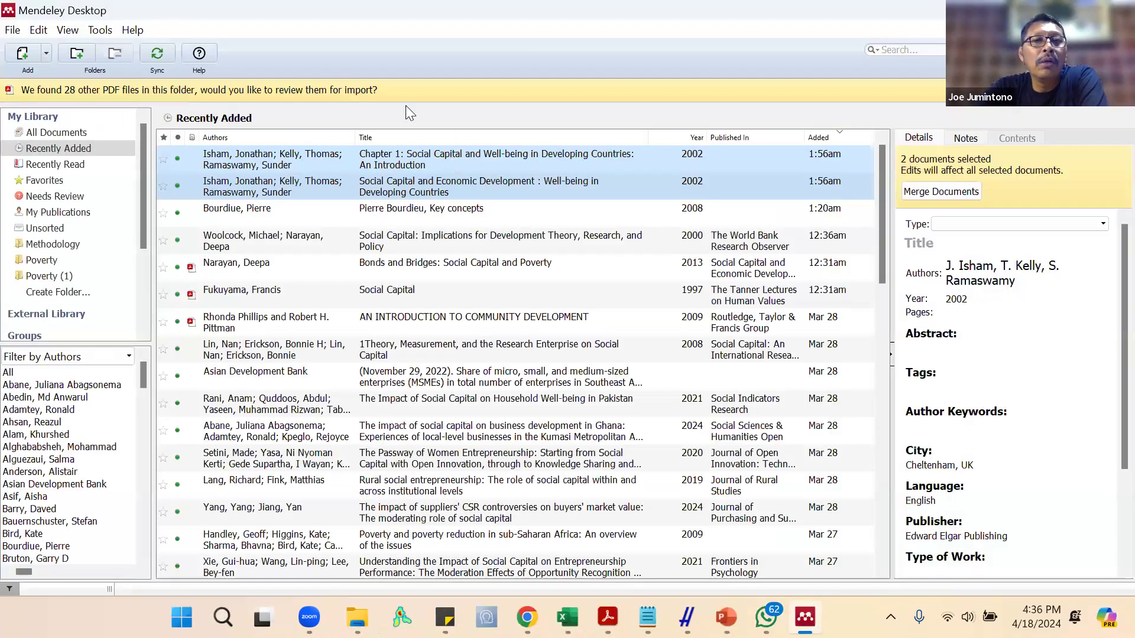
Install the MS Word plugin again from Mendeley Desktop.
click(100, 31)
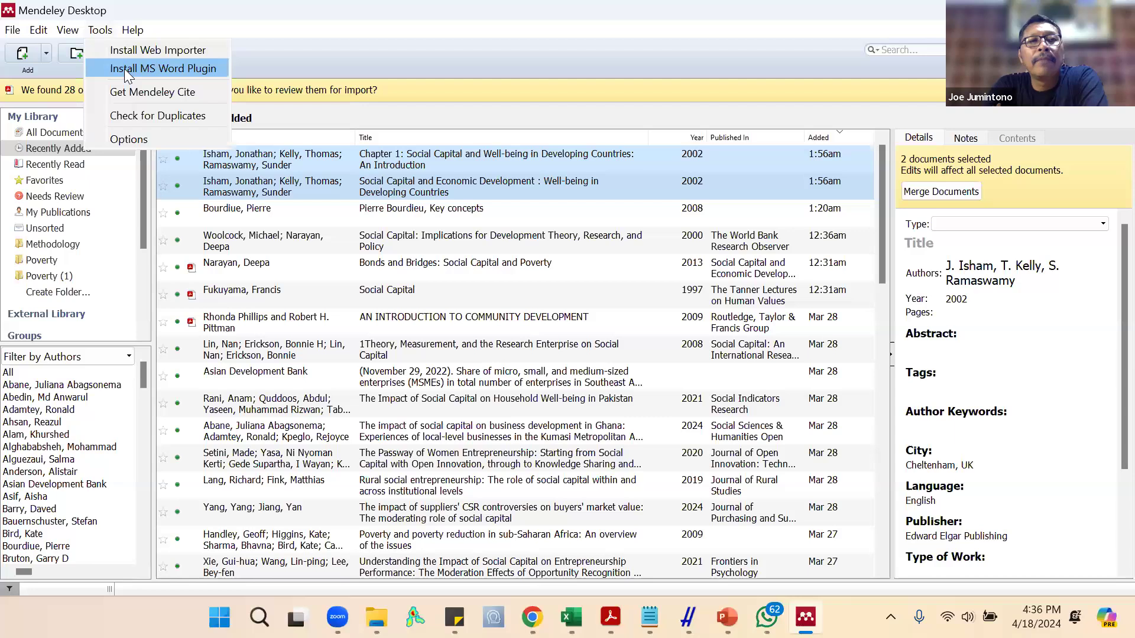
click(124, 69)
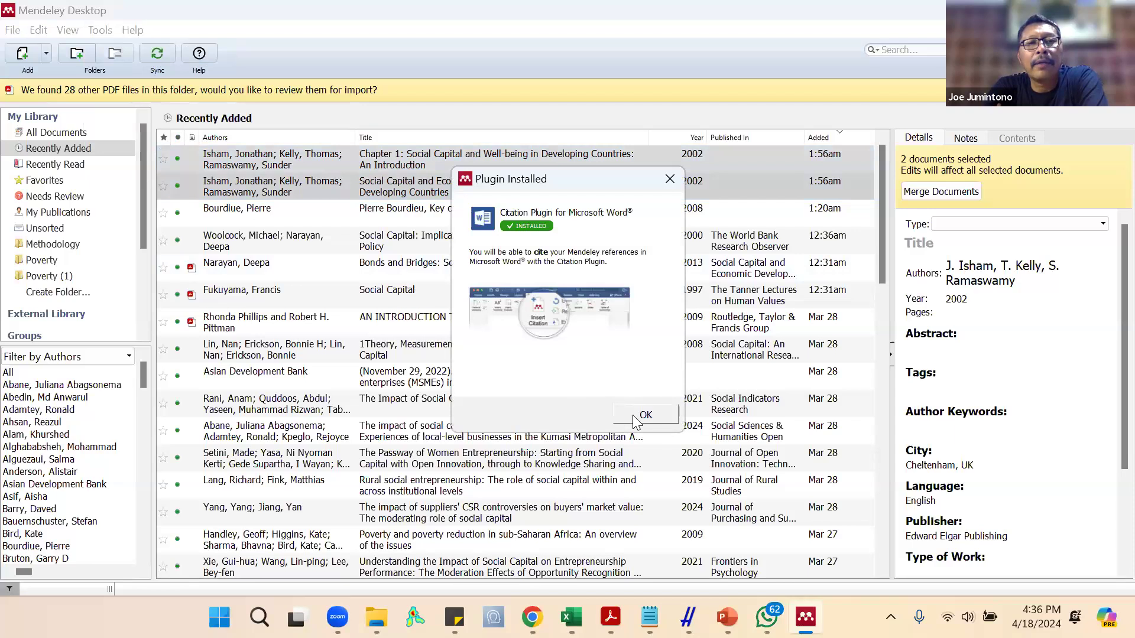
click(632, 415)
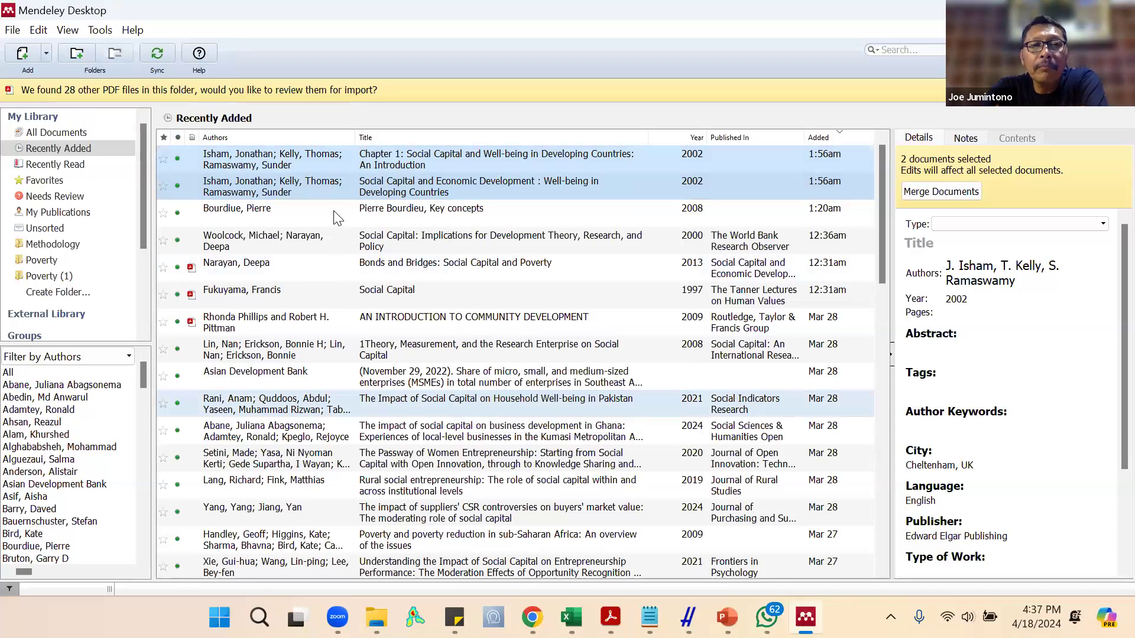
Start Word with a blank document and check the reference tools for the reinstalled Mendeley plugin.
key(super)
text(word)
key(Return)
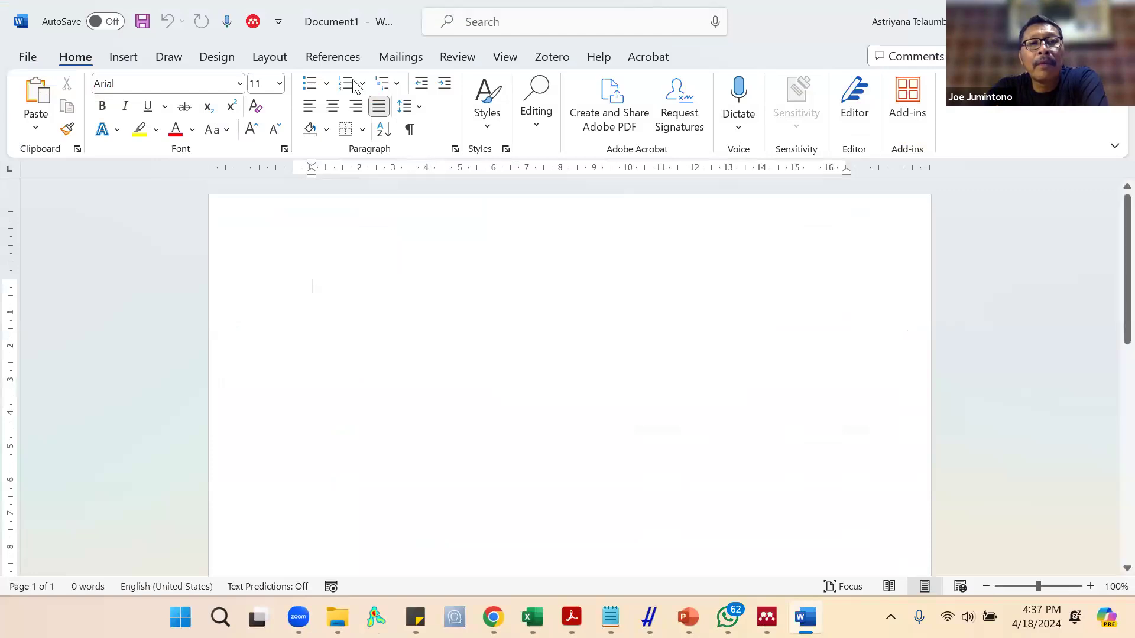
click(338, 61)
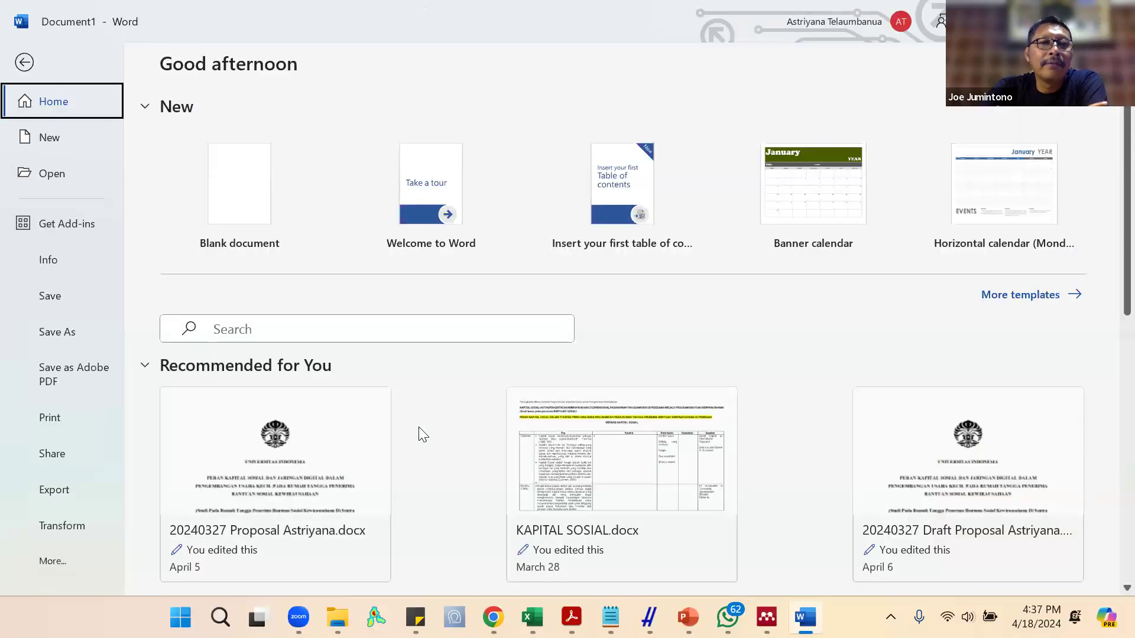
Open the recent document beginning with "Kemiskinan relatif yang dipakai di banyak negara".
scroll(420, 430, down, 4)
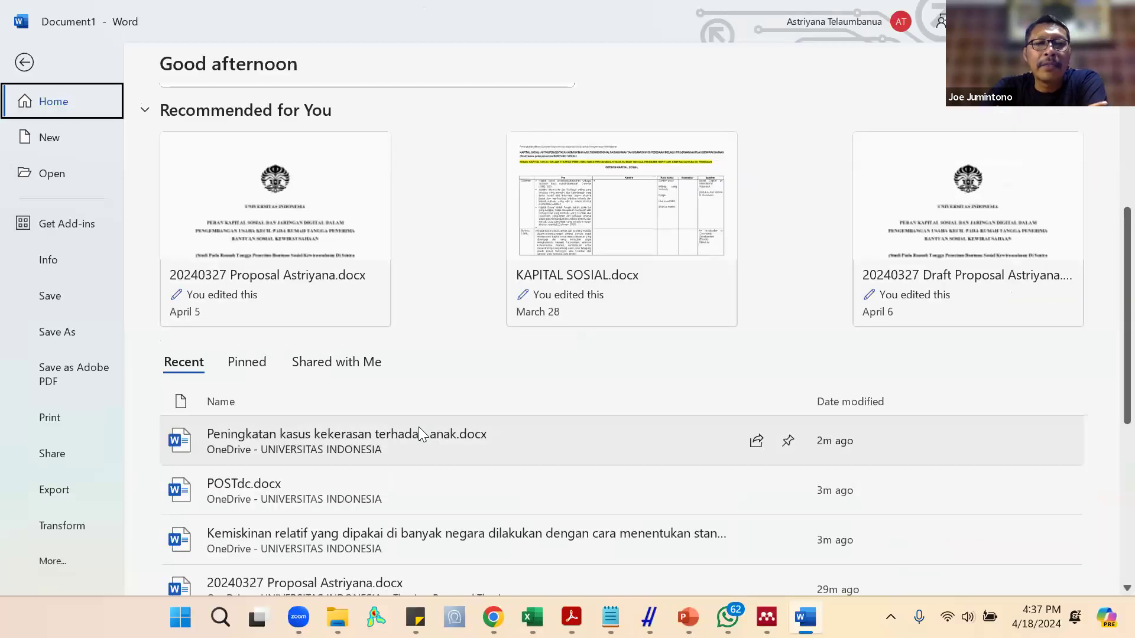
scroll(419, 426, down, 3)
scroll(420, 373, down, 1)
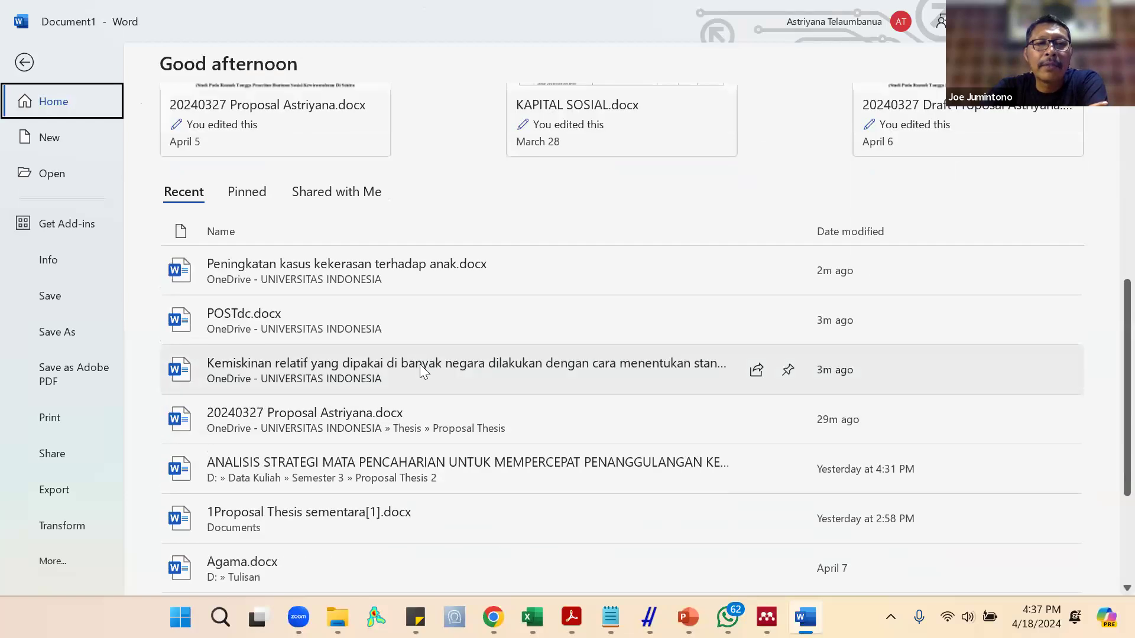
click(421, 373)
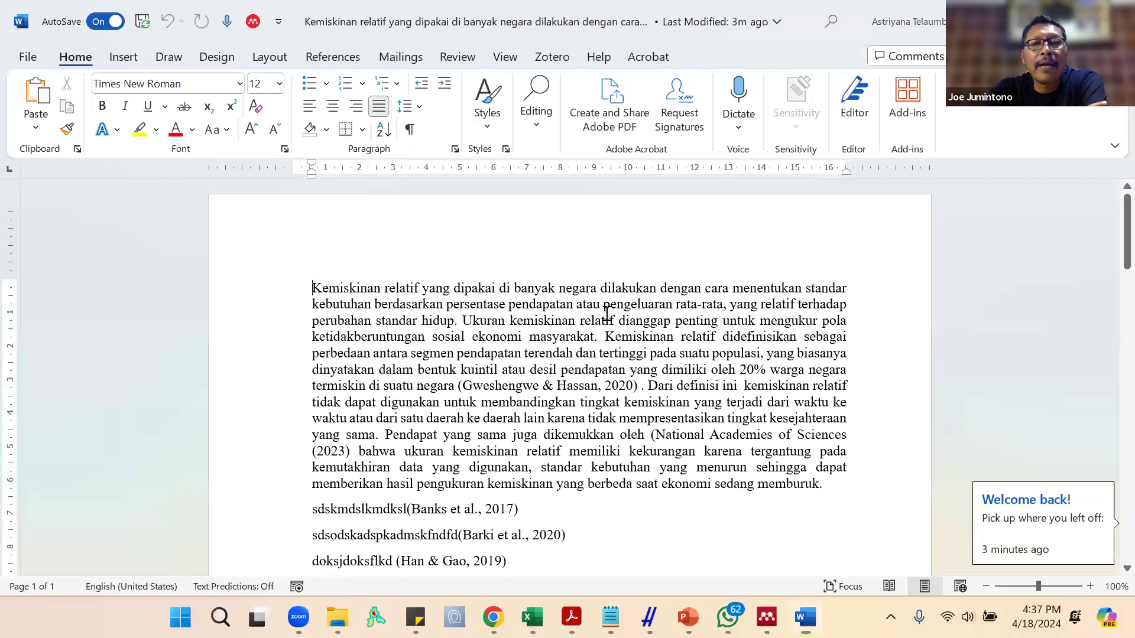
Review the document's citations and delete the whole bibliography below the "Referensi :" heading.
scroll(607, 313, down, 8)
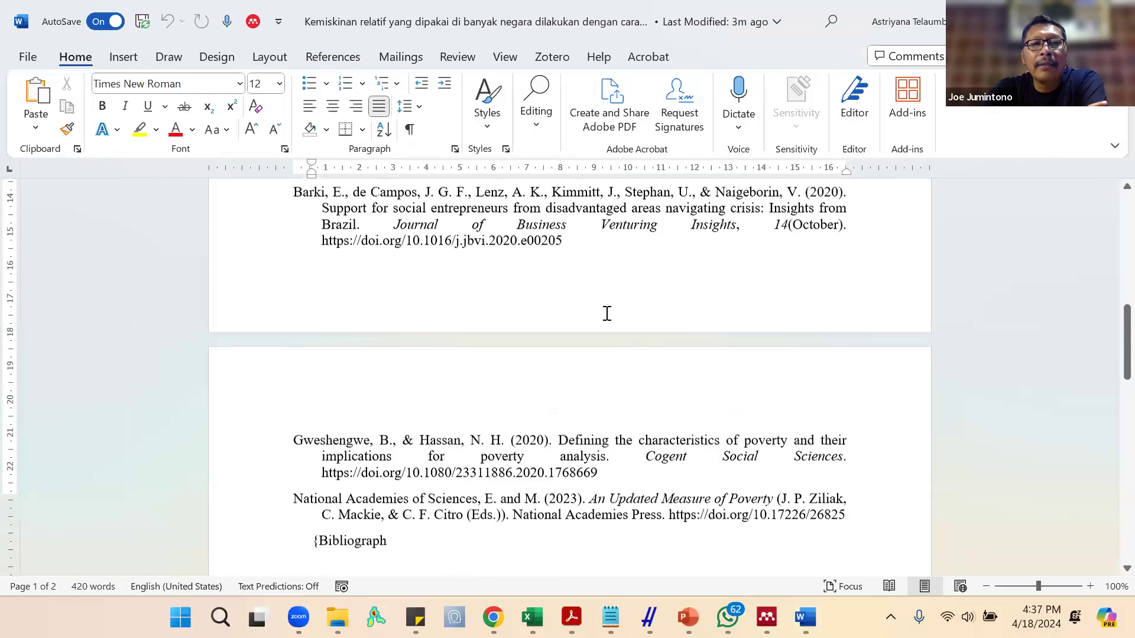
scroll(607, 313, up, 5)
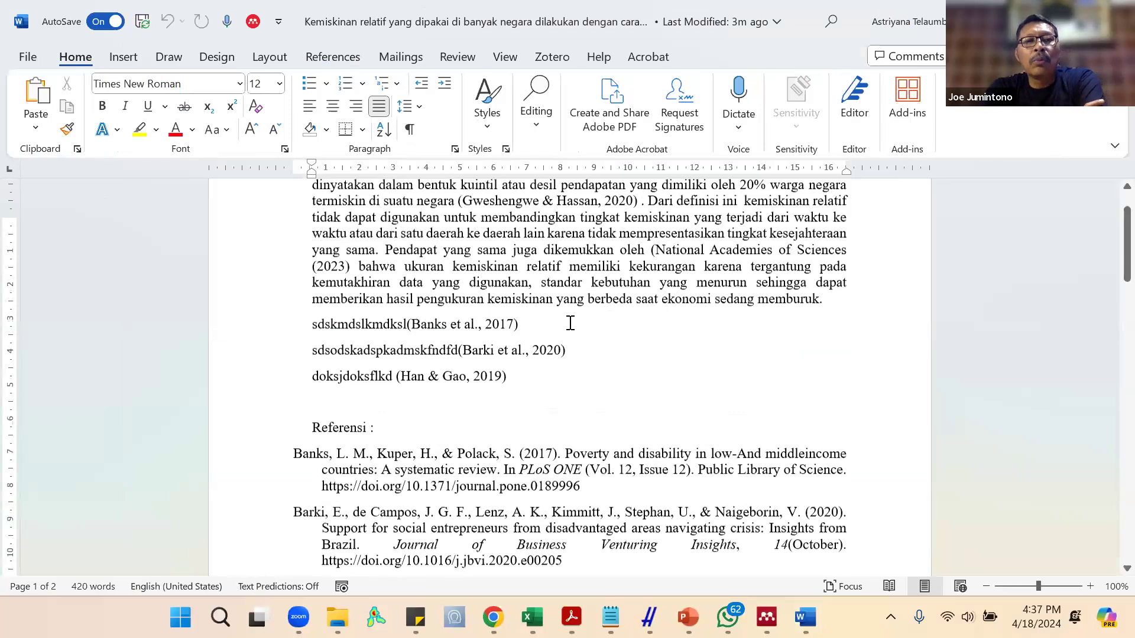
scroll(570, 324, up, 3)
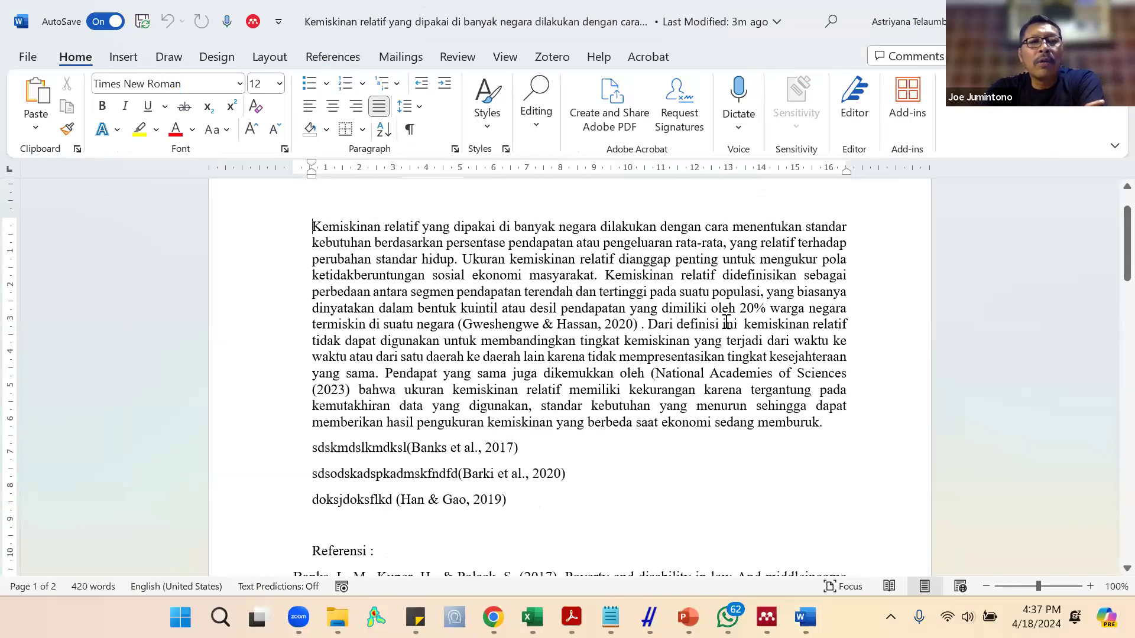
click(594, 489)
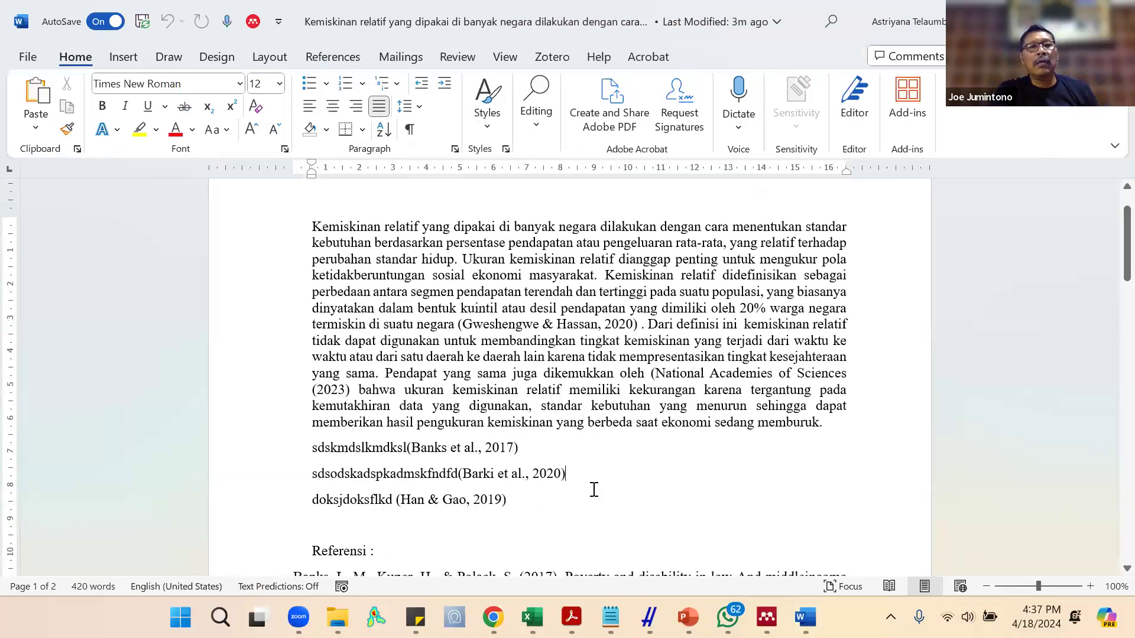
scroll(594, 489, down, 6)
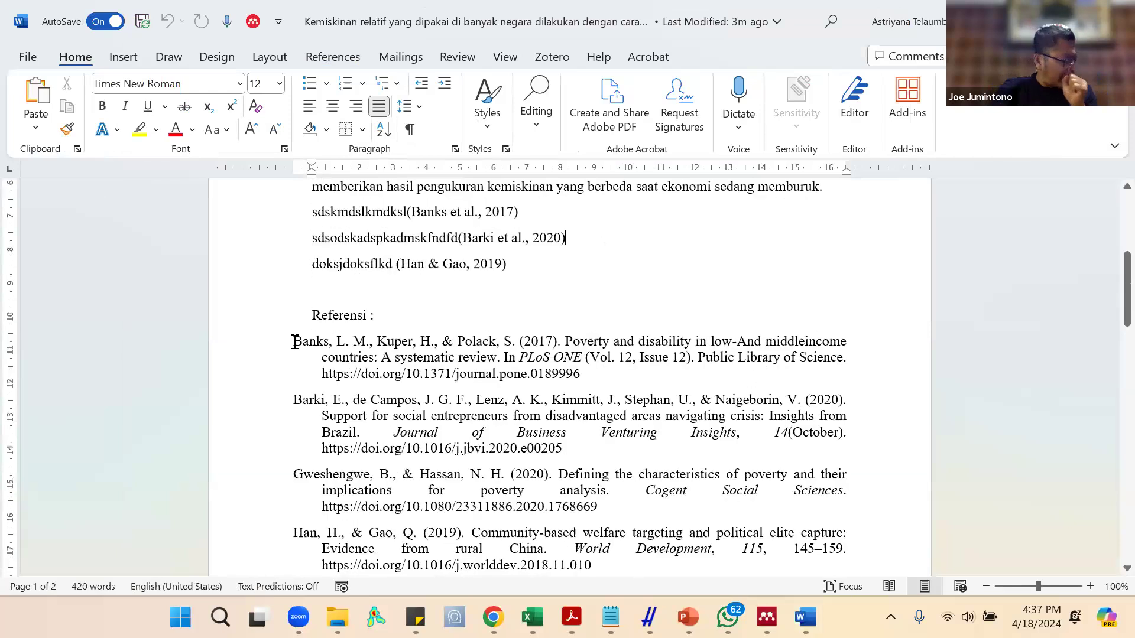
drag(295, 341, 591, 576)
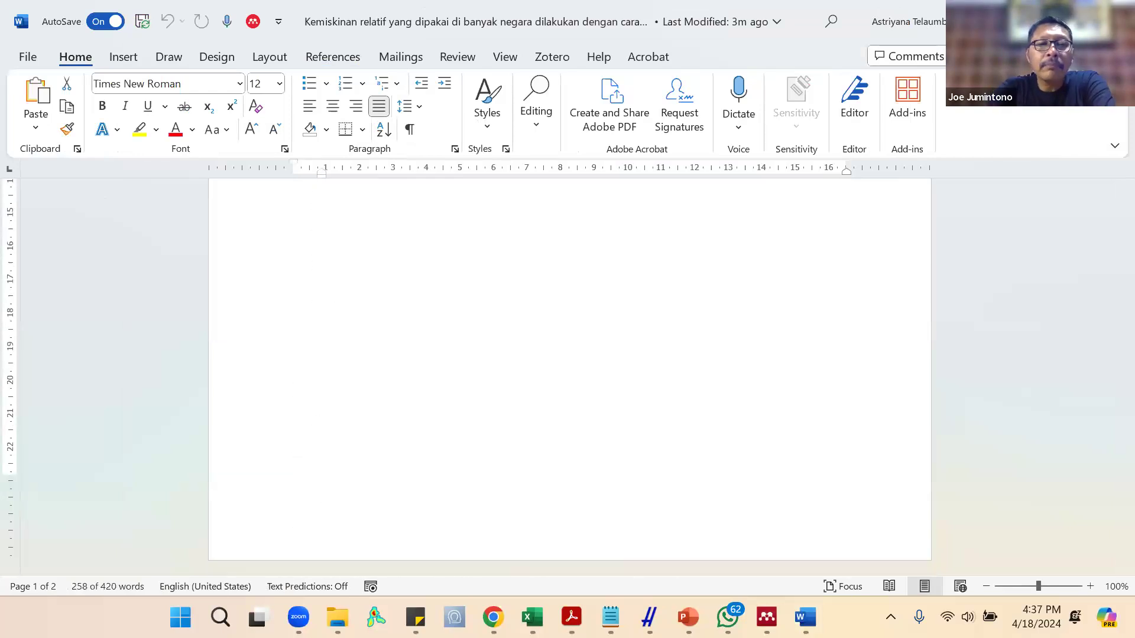
key(Delete)
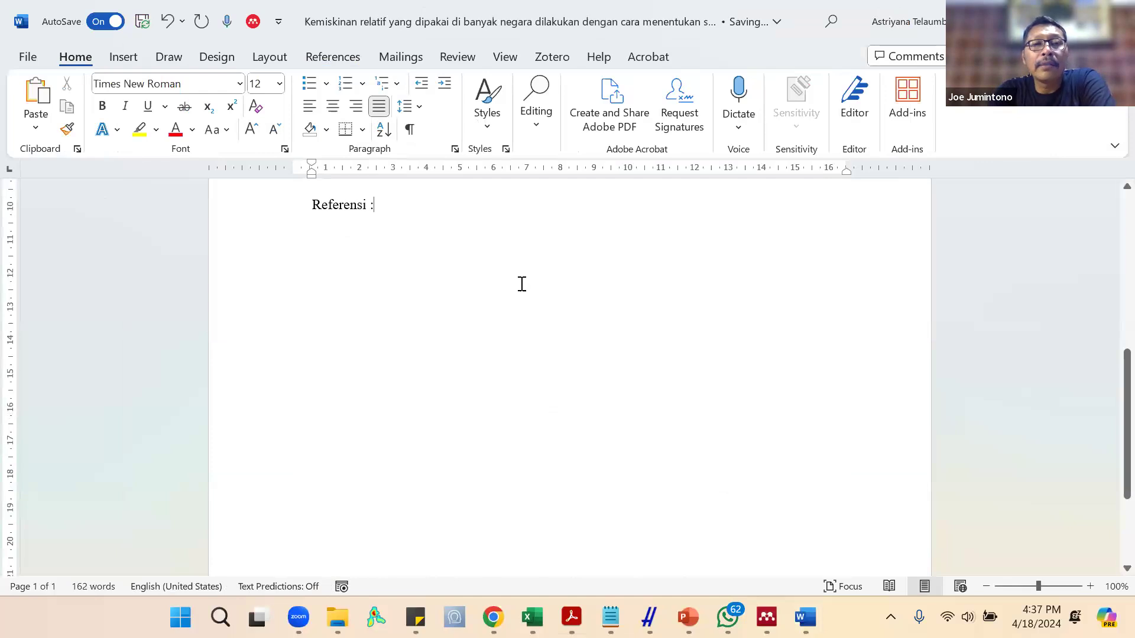
Select the whole document and examine which in-text citations above the "Referensi :" heading are linked fields.
scroll(521, 282, up, 7)
scroll(522, 285, up, 1)
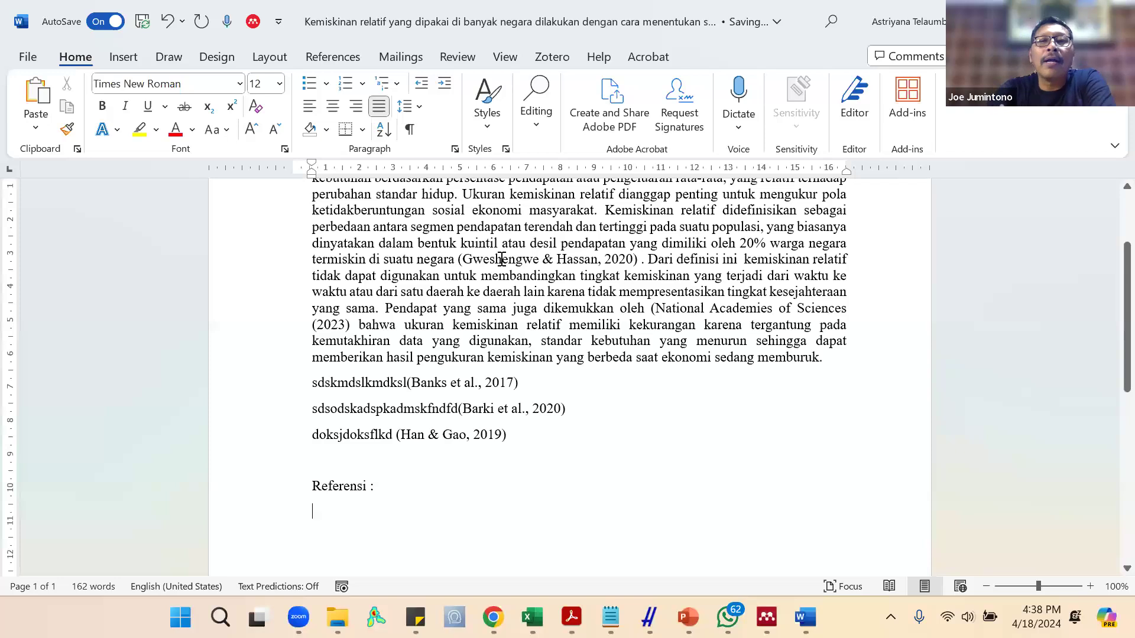
scroll(502, 260, up, 1)
scroll(501, 260, down, 1)
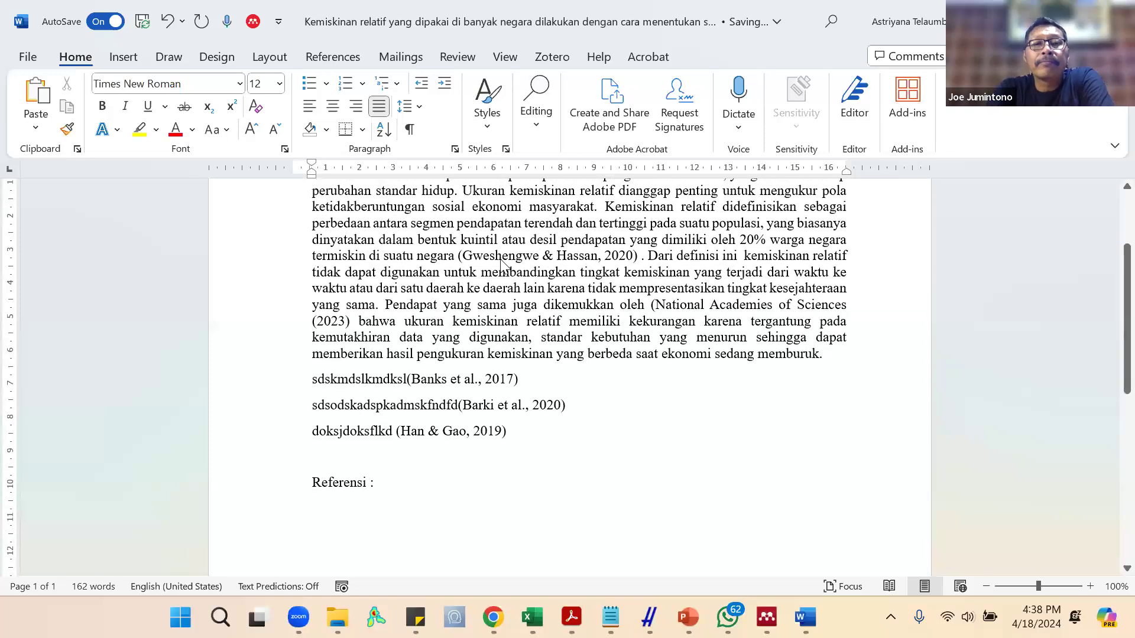
key(ctrl+a)
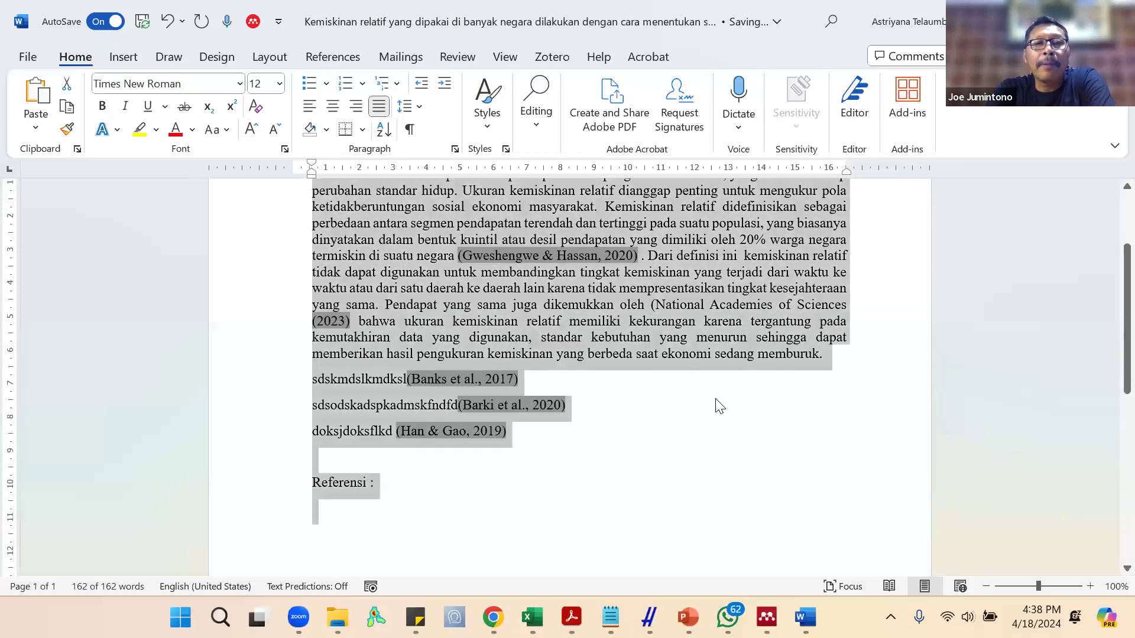
scroll(716, 399, up, 2)
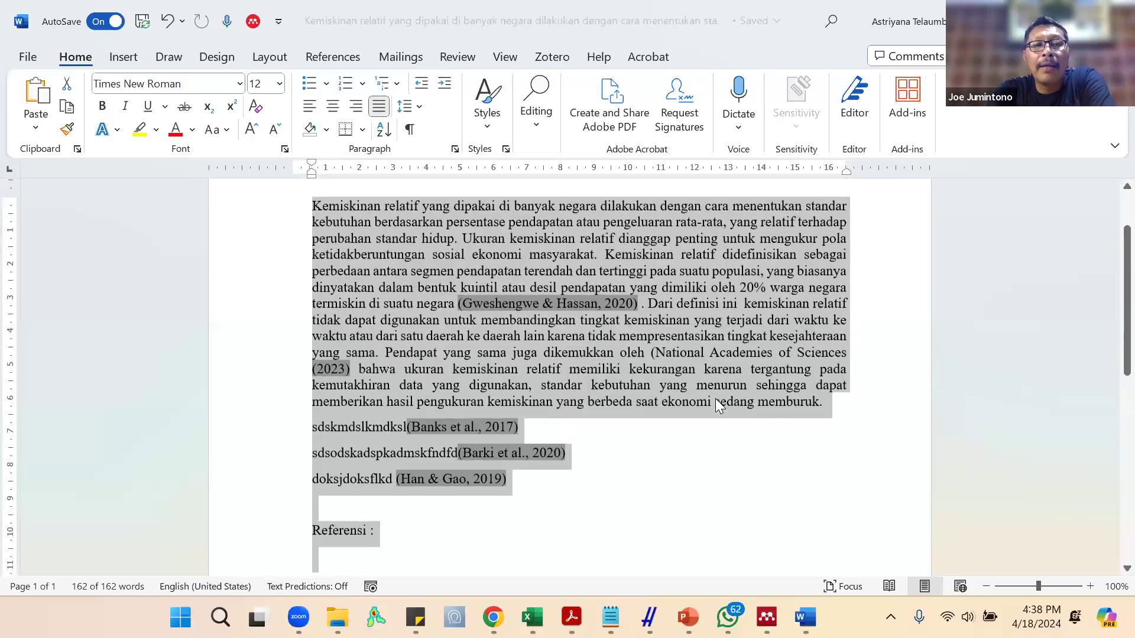
scroll(715, 402, down, 5)
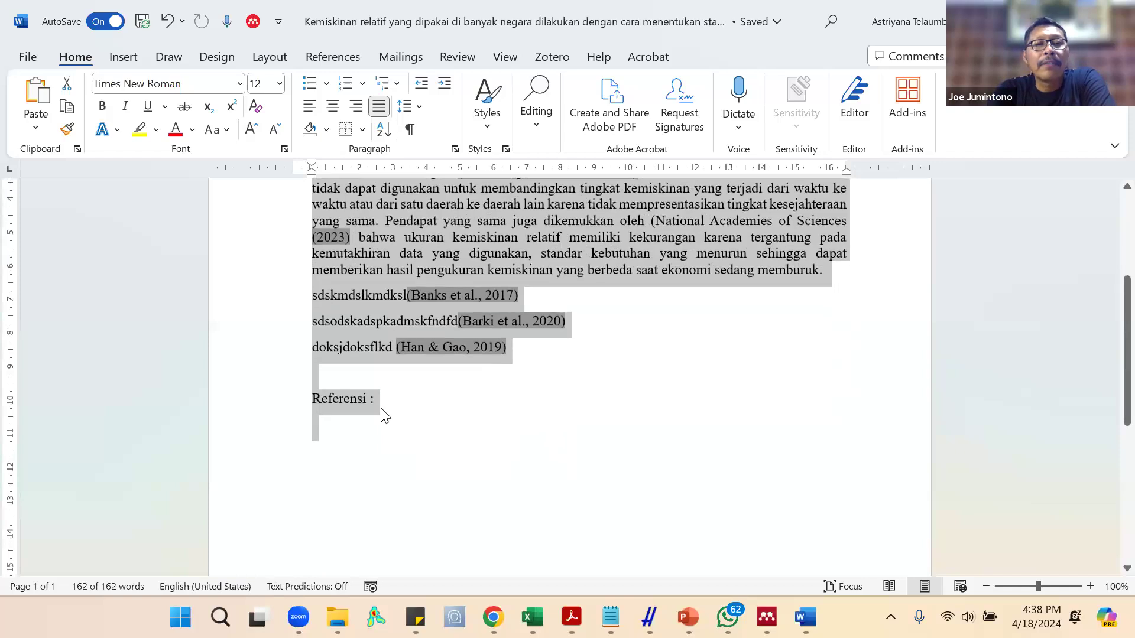
Insert the Mendeley bibliography on the empty line below the "Referensi :" heading.
click(337, 434)
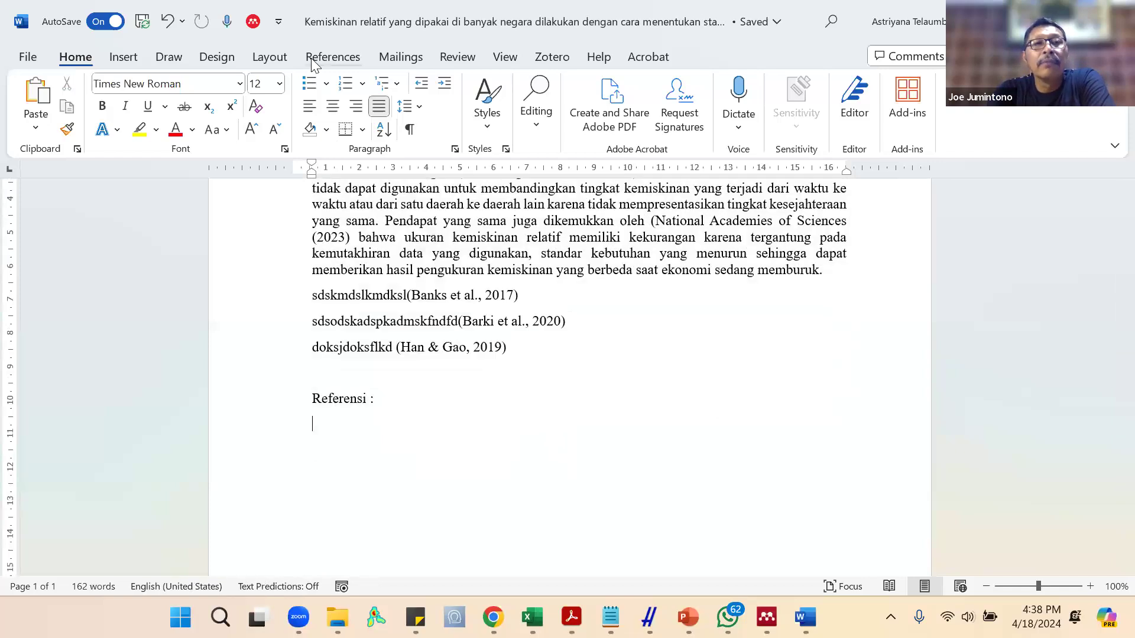
click(319, 57)
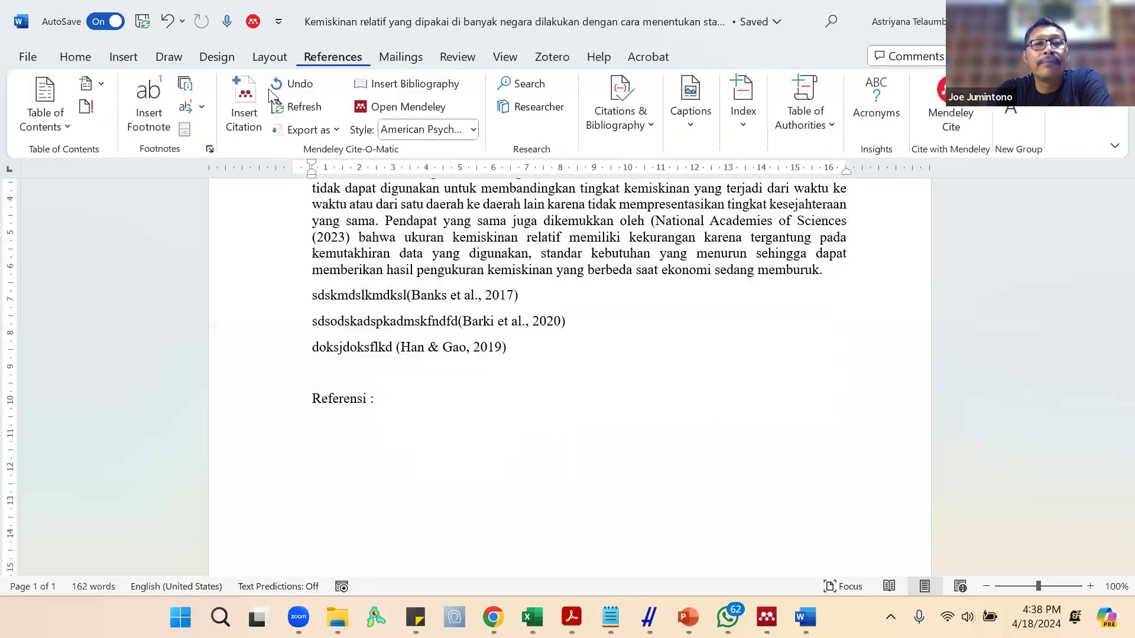
click(247, 93)
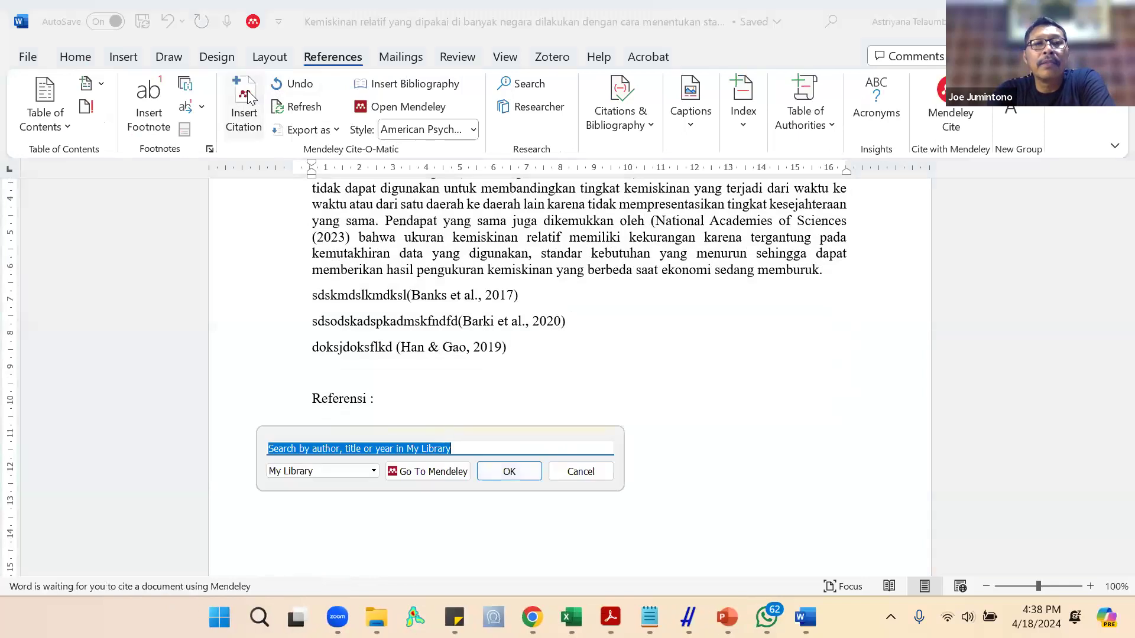
click(579, 472)
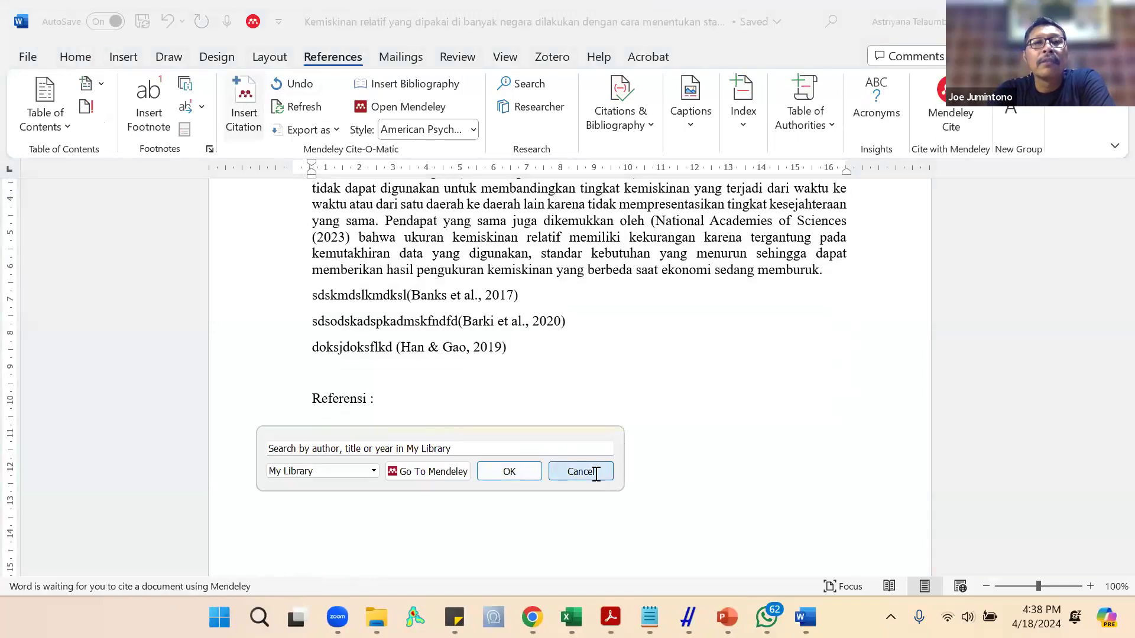
click(395, 86)
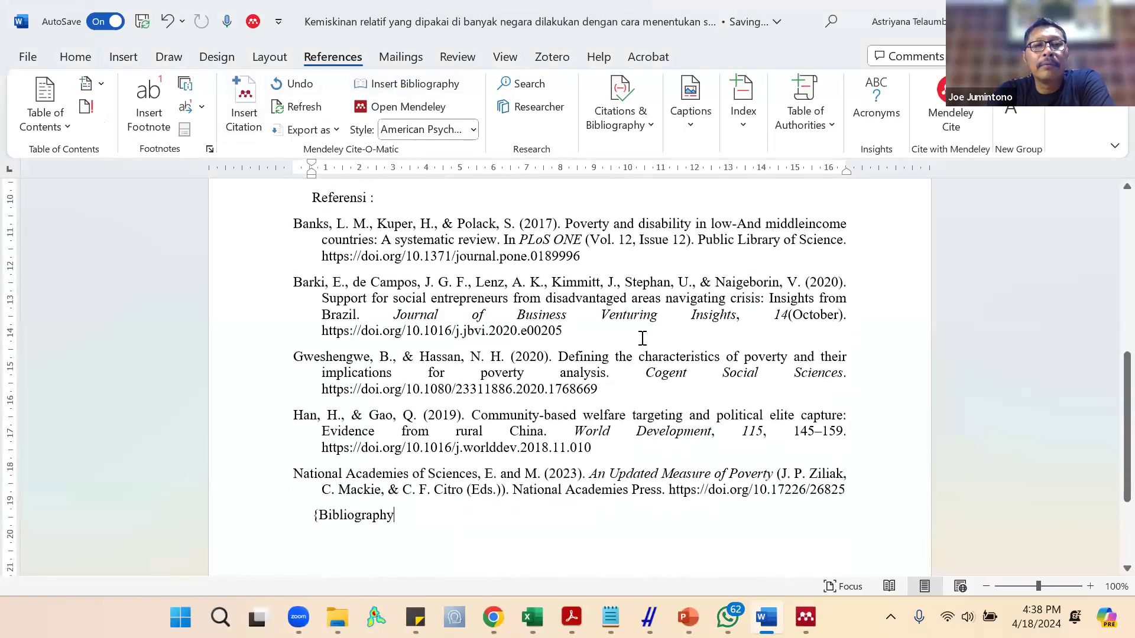
scroll(642, 338, down, 2)
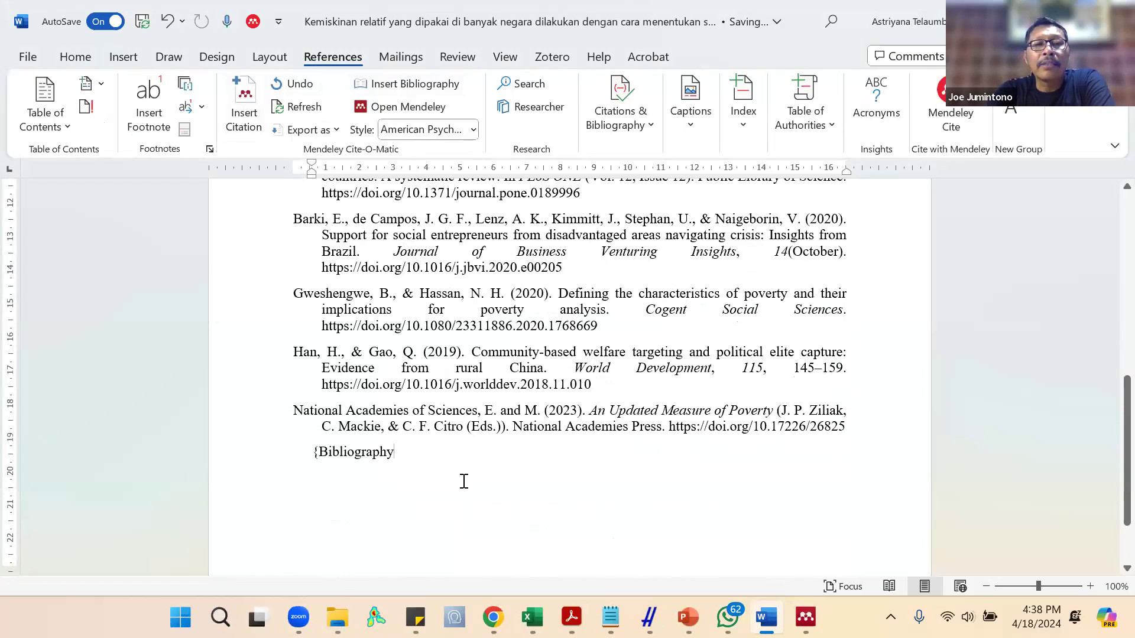
key(ctrl+z)
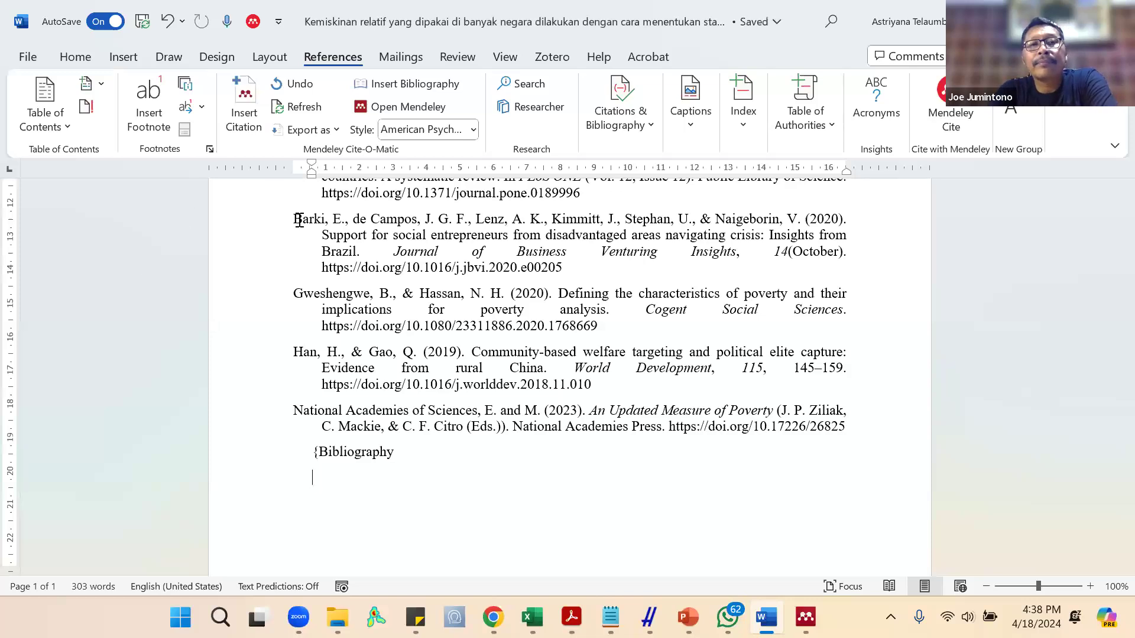
On the blank line above "Referensi :", cite the 2020 household characteristics paper found with "multi" and add "sitasi baru" after it.
scroll(573, 363, up, 5)
scroll(414, 398, up, 3)
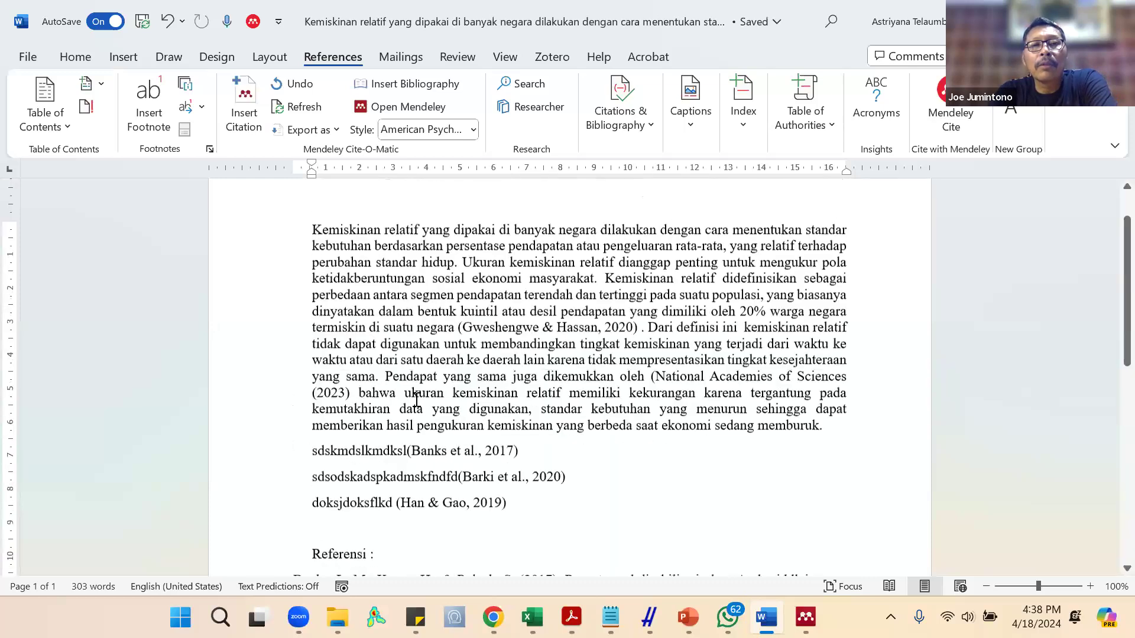
scroll(414, 398, down, 2)
click(414, 396)
click(250, 86)
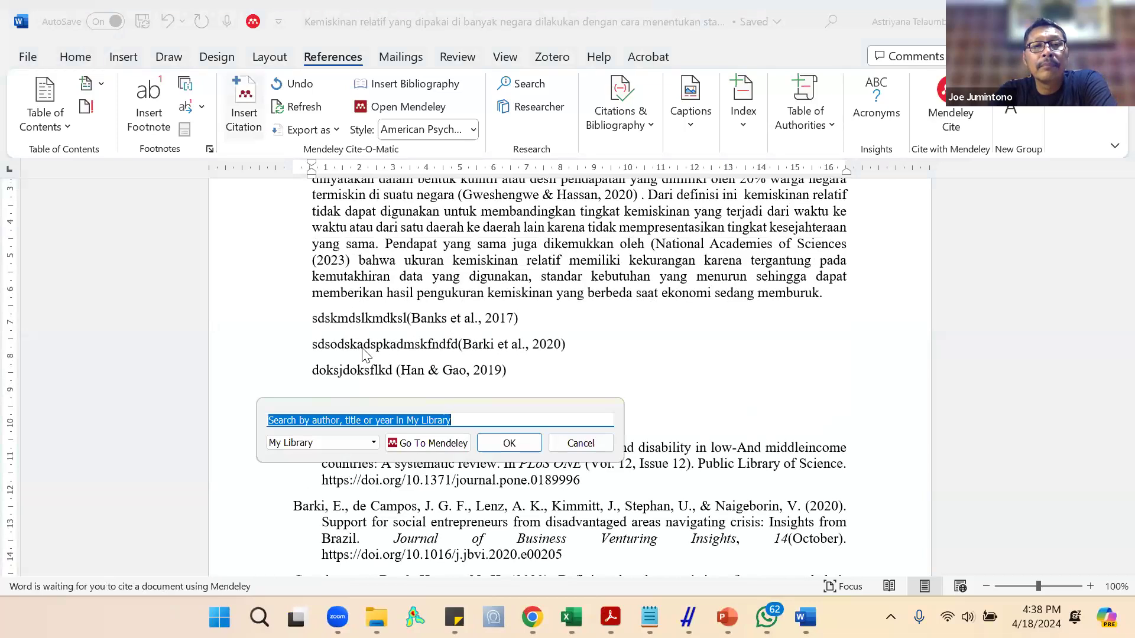
text(multi)
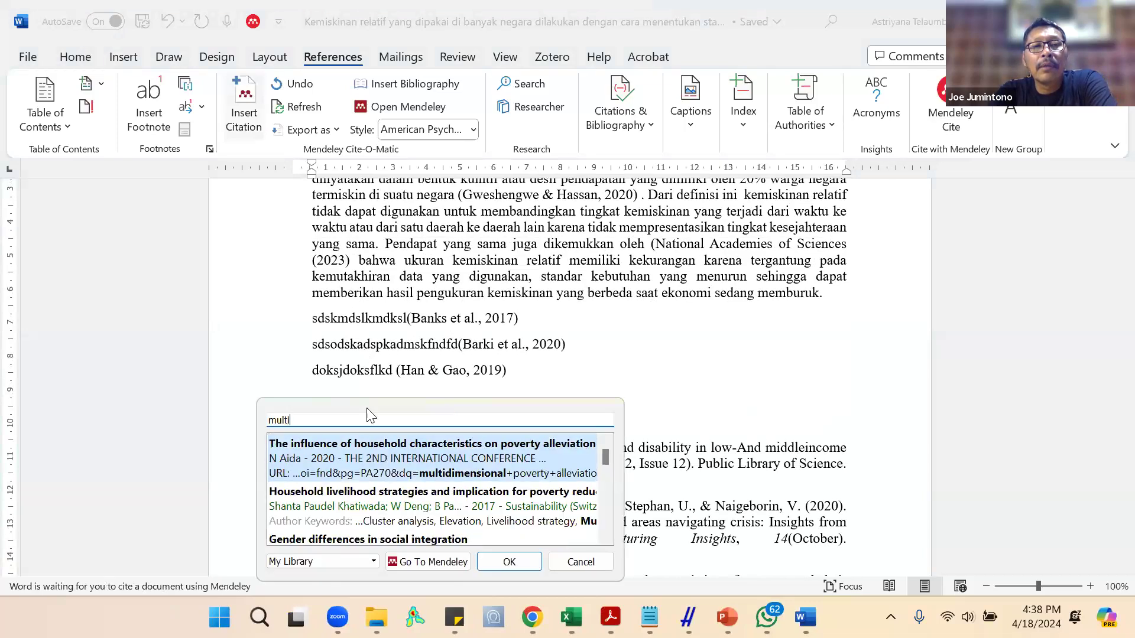
click(360, 466)
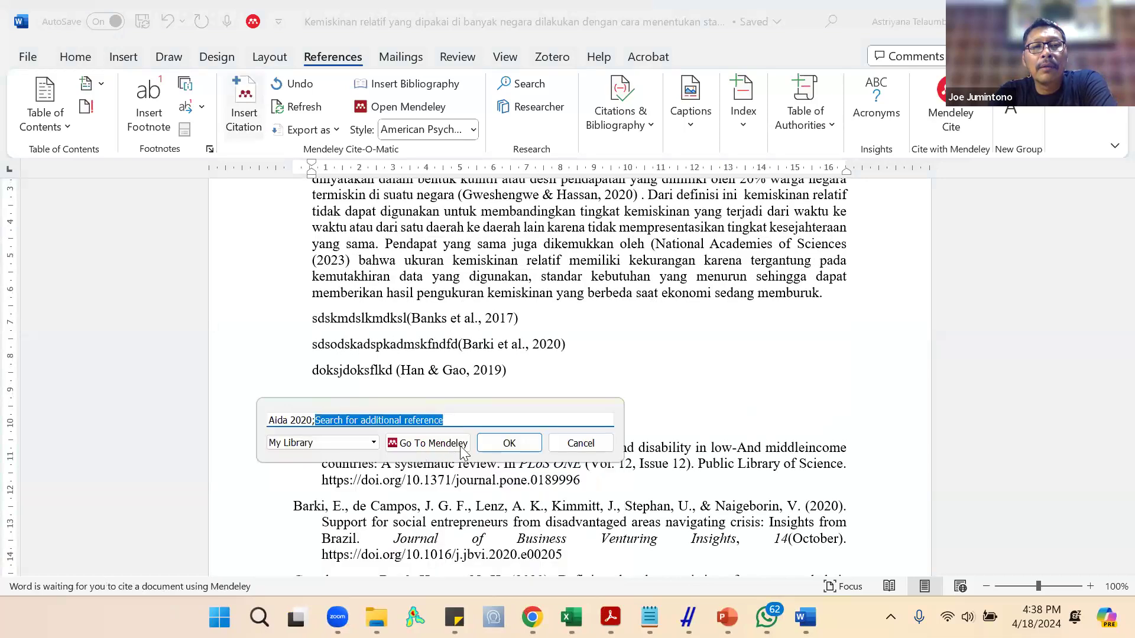
click(502, 440)
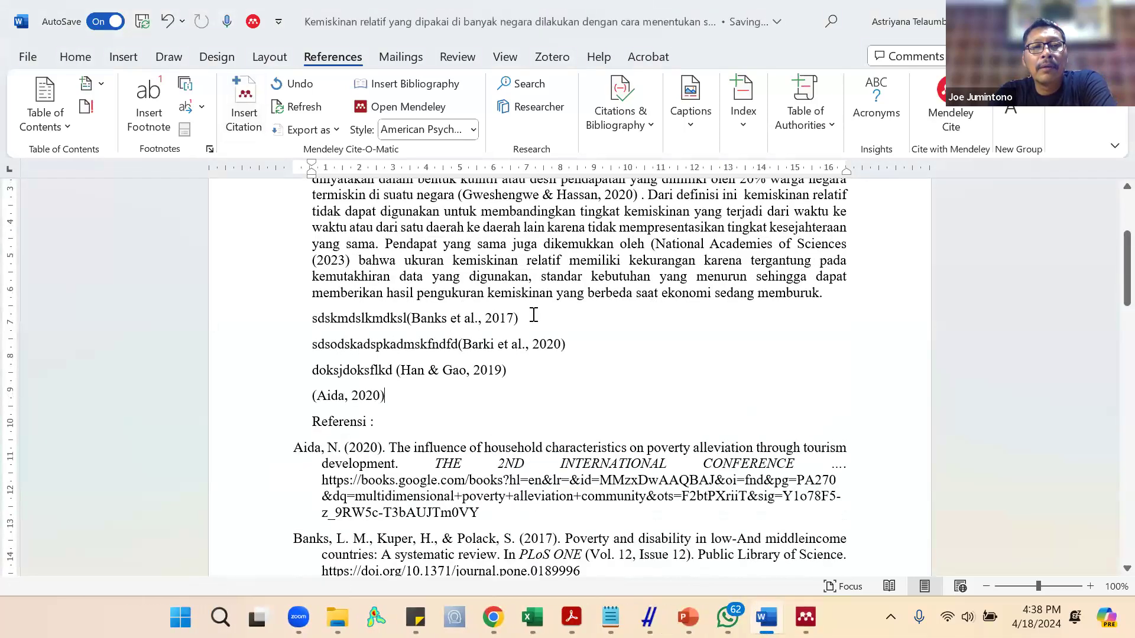
text(sitasi baru)
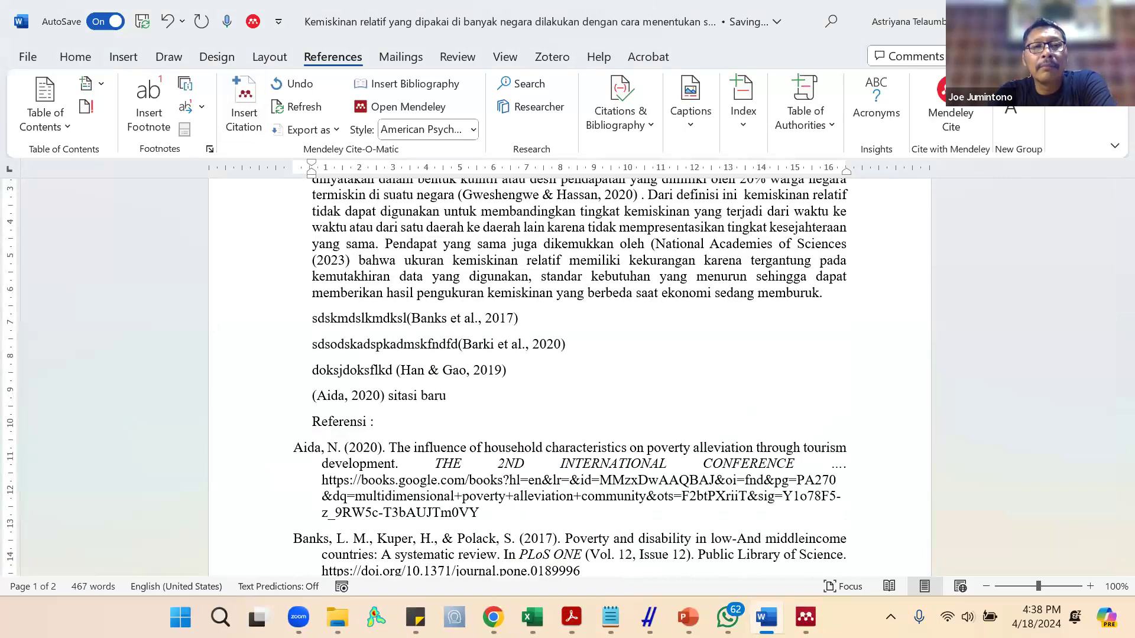
Check the updated bibliography for the newly cited paper and for repeated entries across both pages.
scroll(570, 379, down, 2)
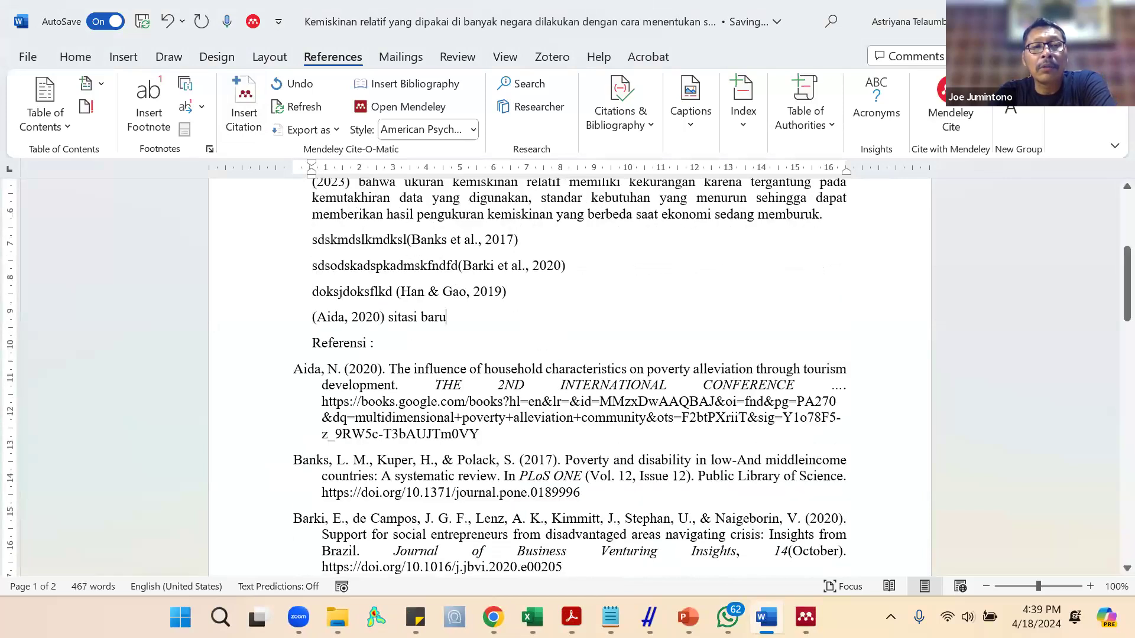
scroll(333, 352, down, 1)
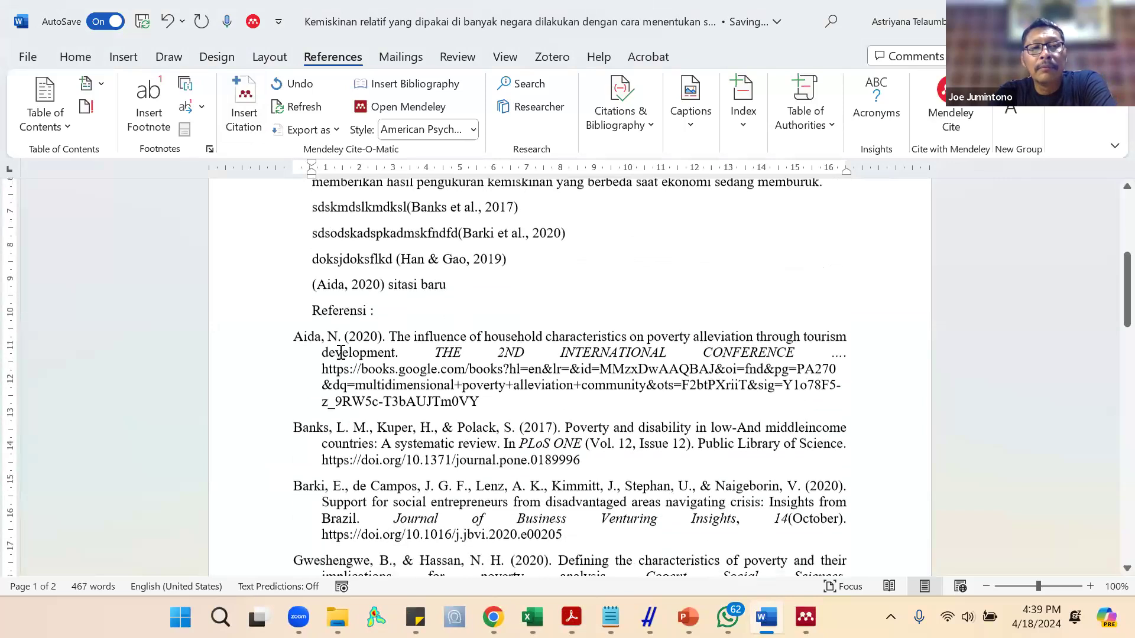
scroll(333, 351, down, 9)
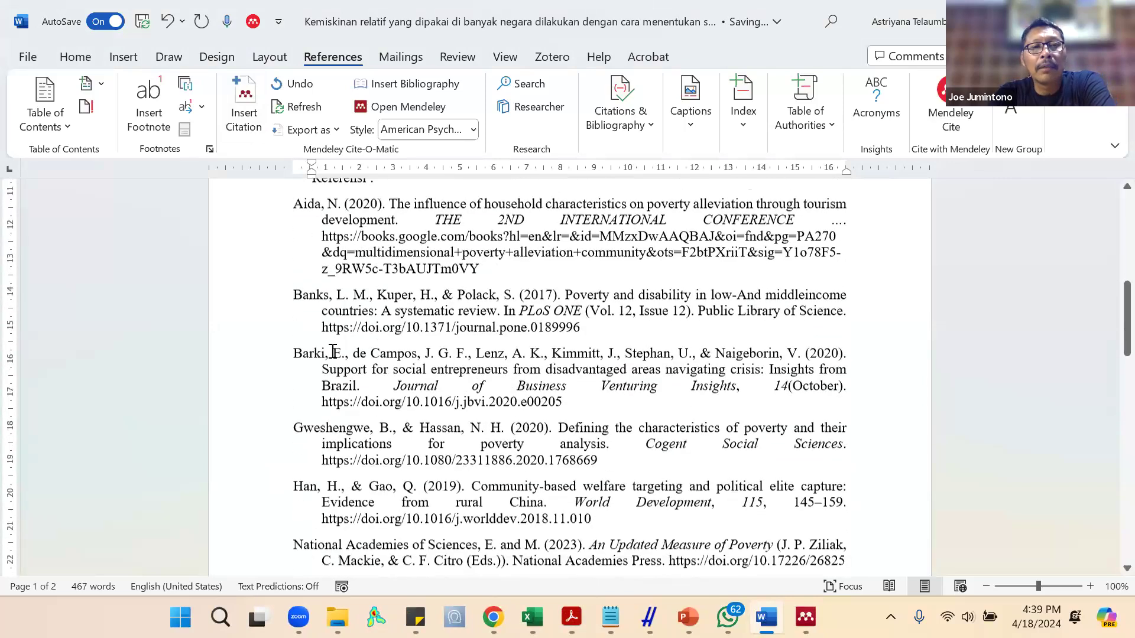
scroll(333, 351, down, 8)
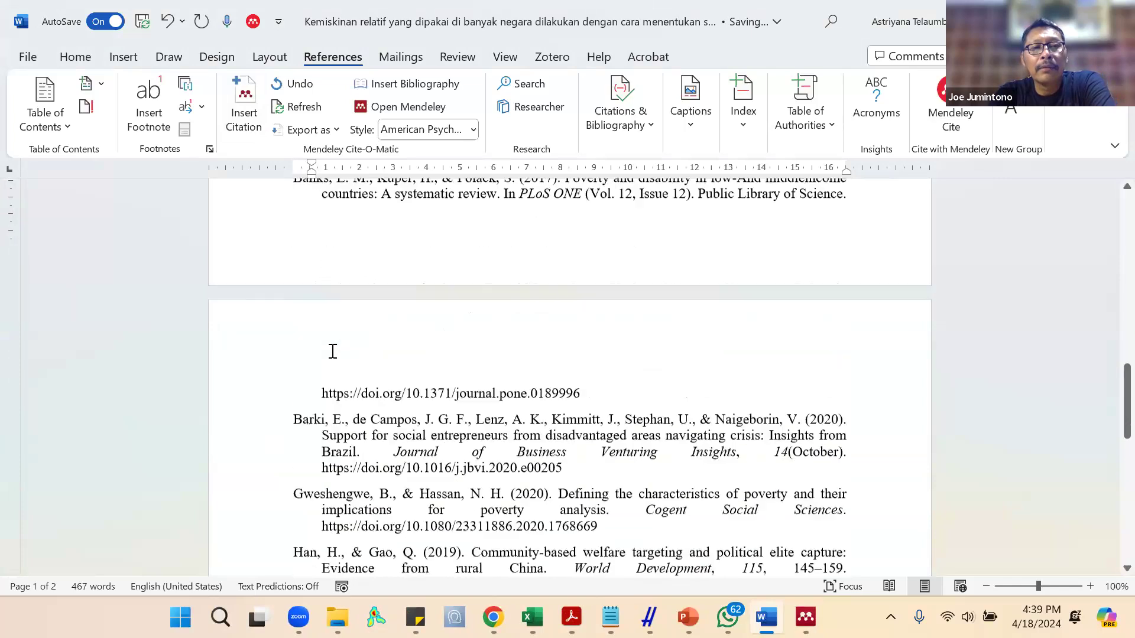
scroll(333, 351, down, 1)
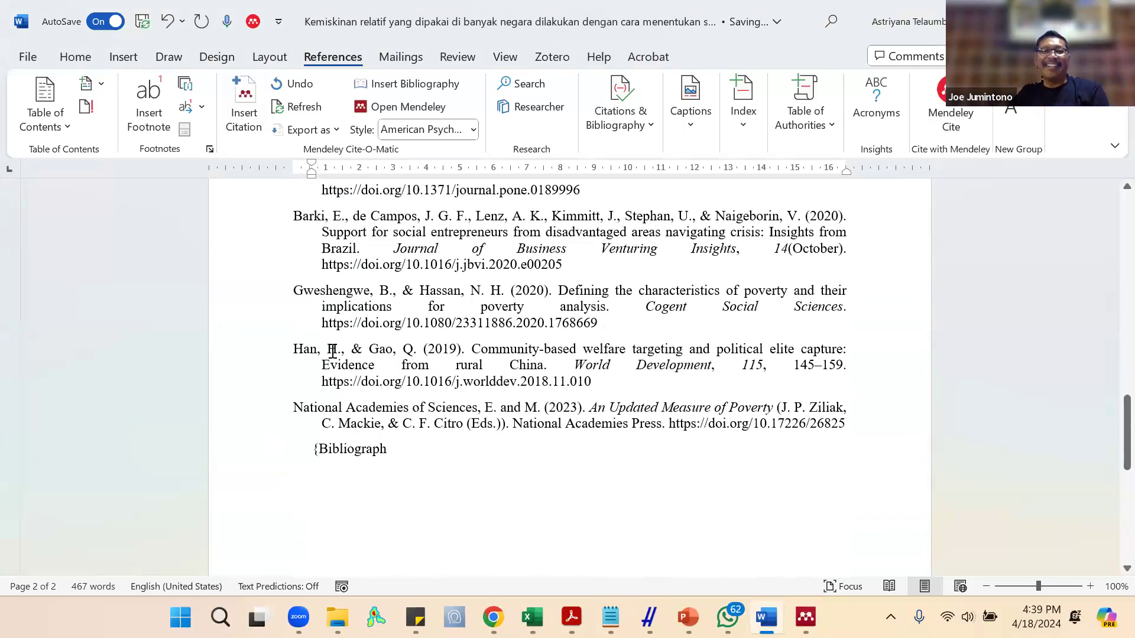
scroll(333, 351, up, 5)
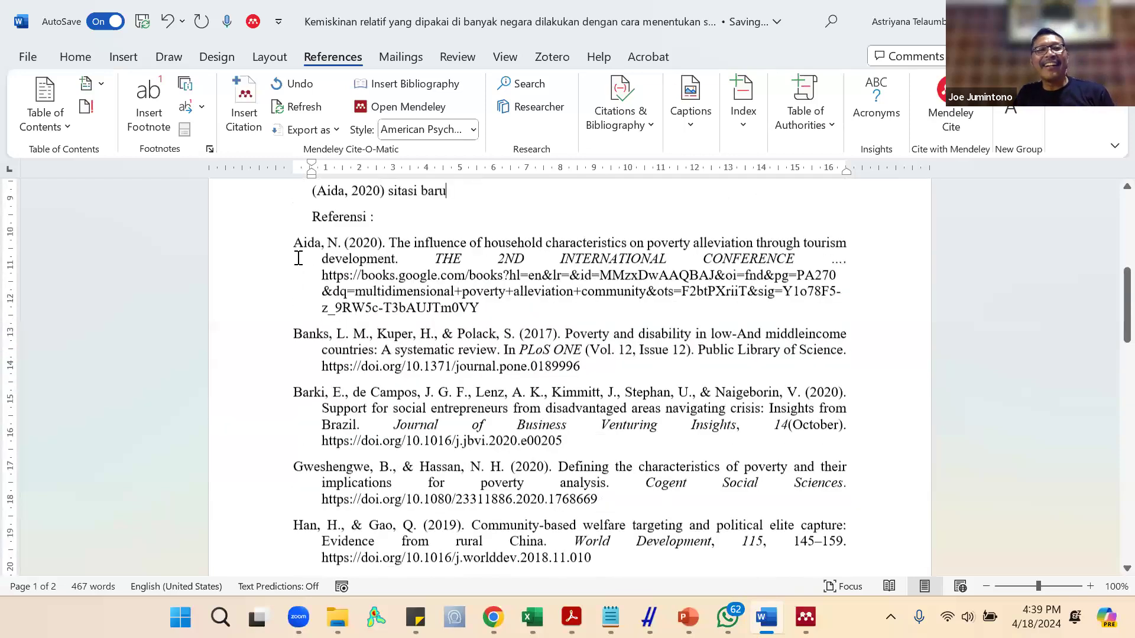
Highlight the opening author names of the first "Poverty and disability" (2017) bibliography entry in yellow.
scroll(266, 278, up, 1)
click(266, 278)
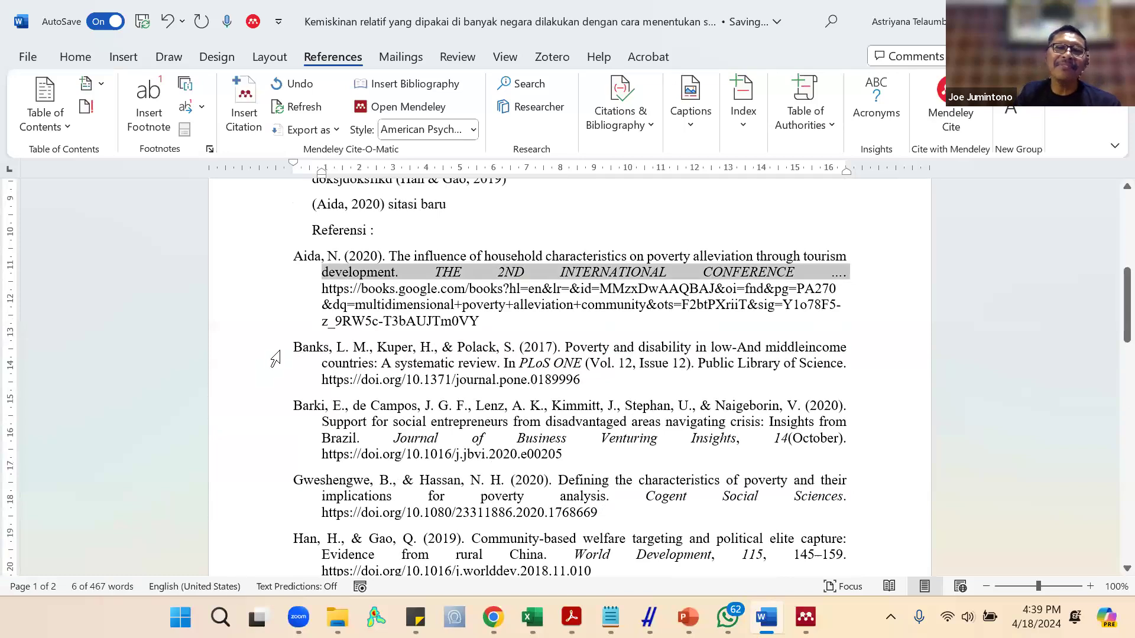
click(328, 361)
drag(298, 347, 411, 347)
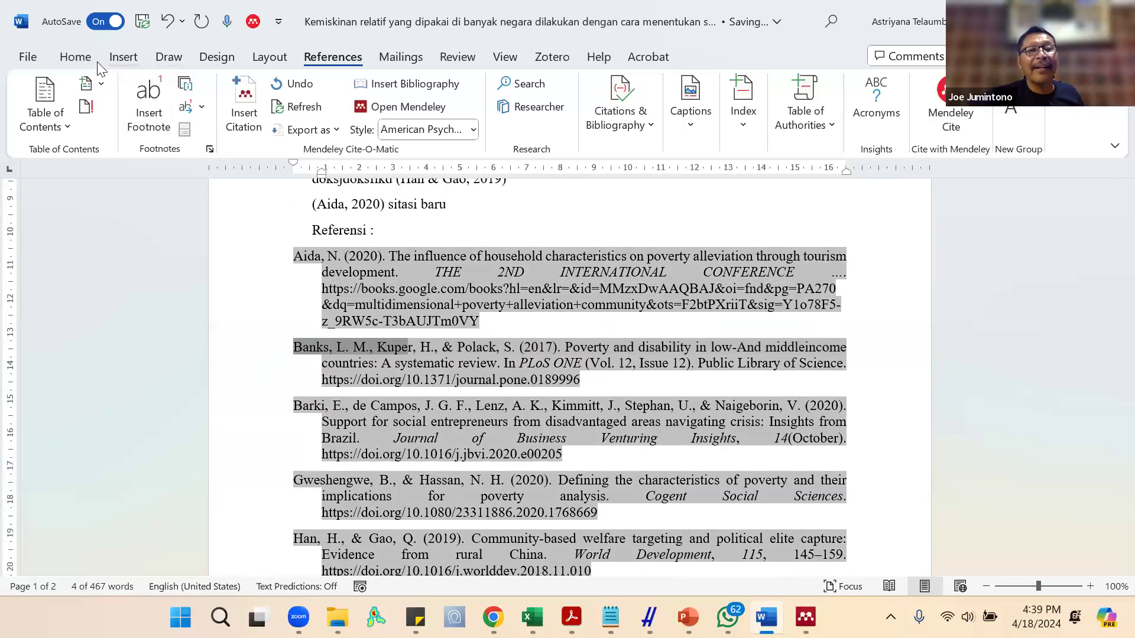
click(75, 57)
click(139, 129)
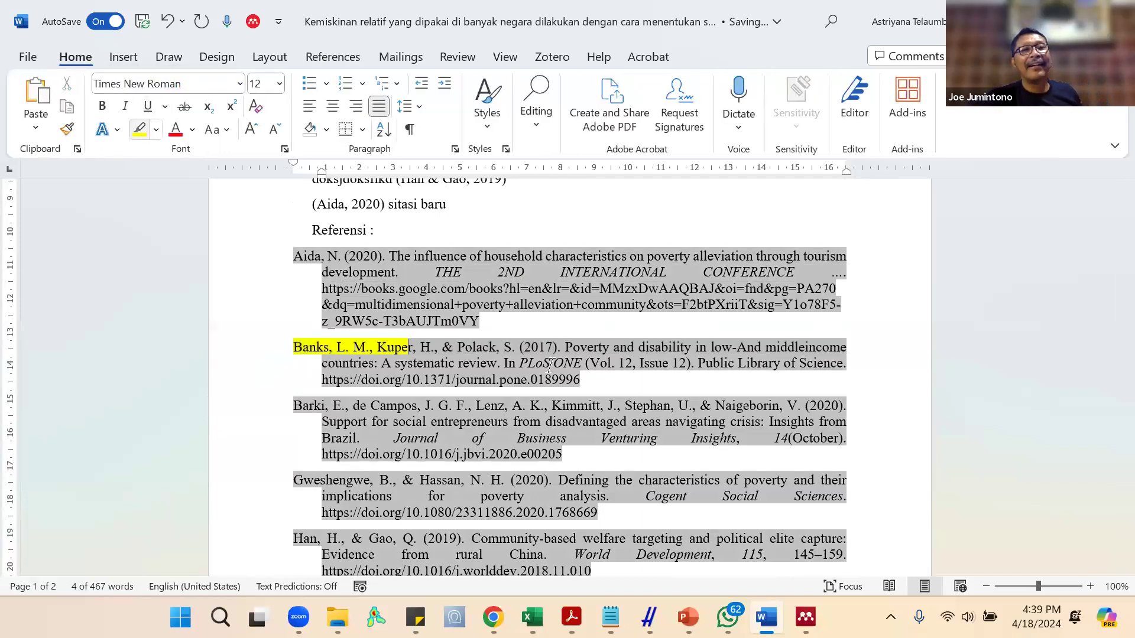
click(550, 366)
Highlight the author names of the repeated "Poverty and disability" (2017) entry at the end of page 1 in yellow.
scroll(551, 366, down, 1)
scroll(550, 367, down, 5)
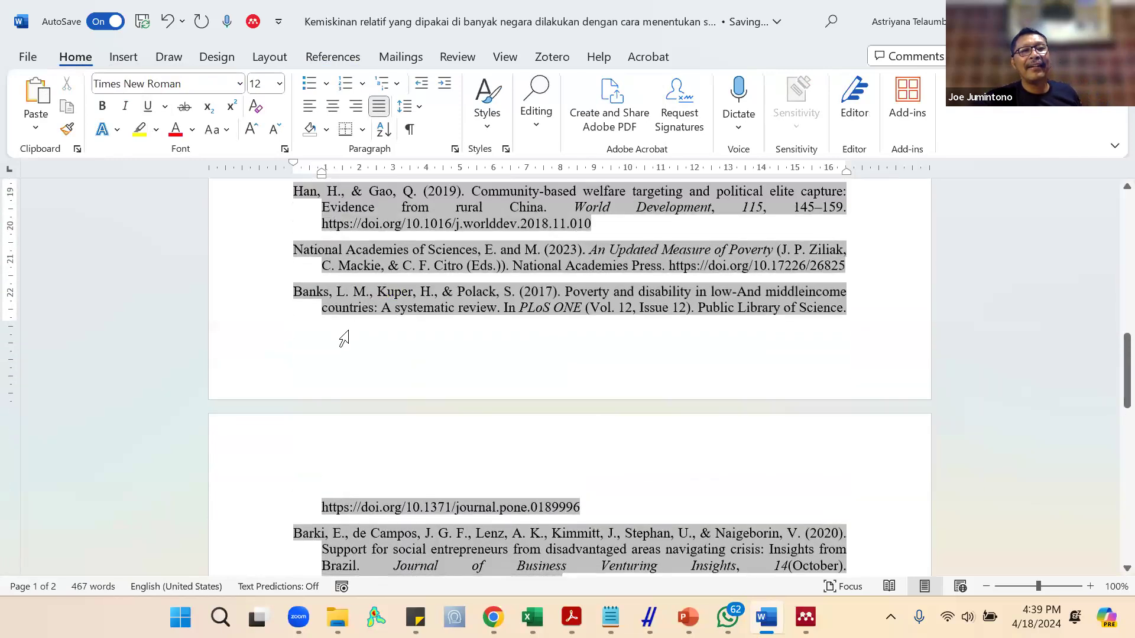
drag(458, 299, 496, 299)
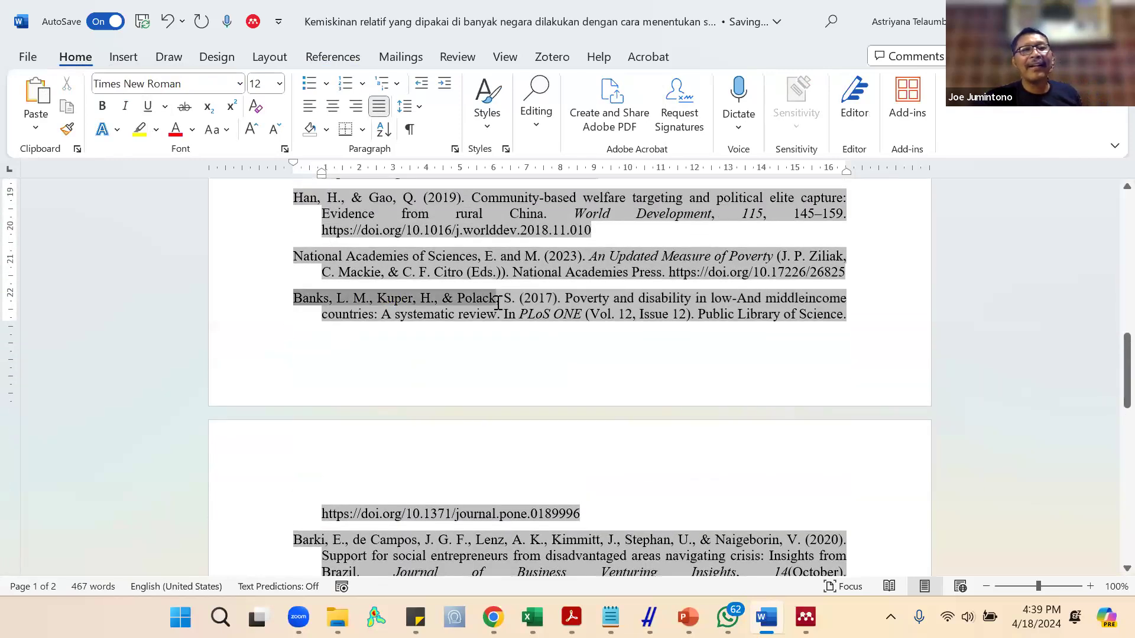
click(140, 130)
click(355, 211)
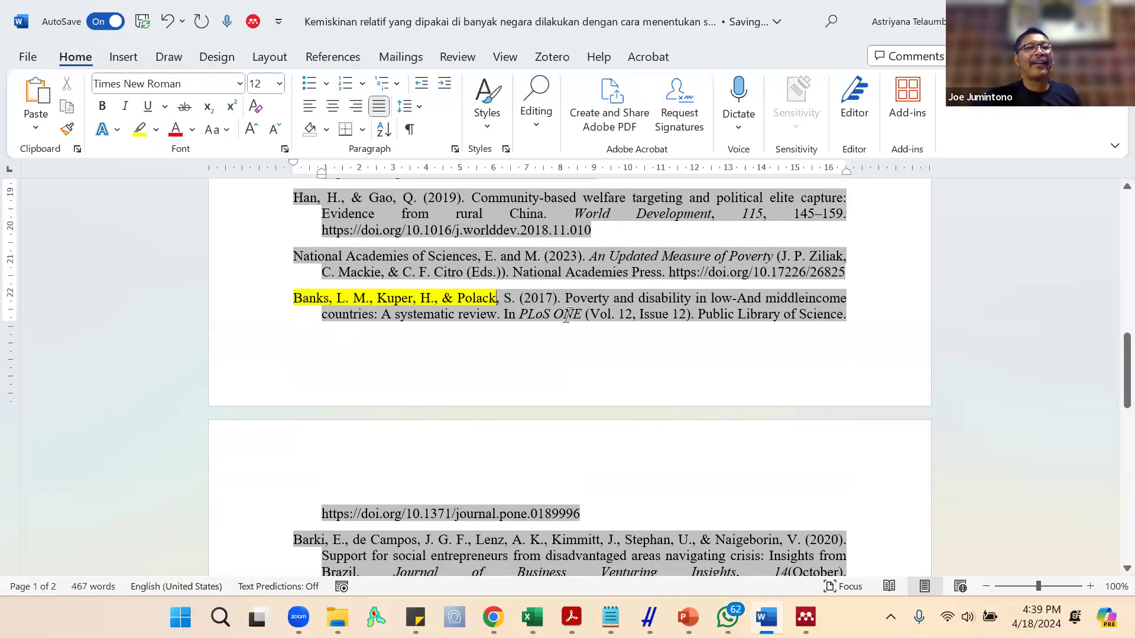
Compare the two highlighted duplicate entries and select the whole document to inspect its citation and bibliography fields.
scroll(562, 309, down, 1)
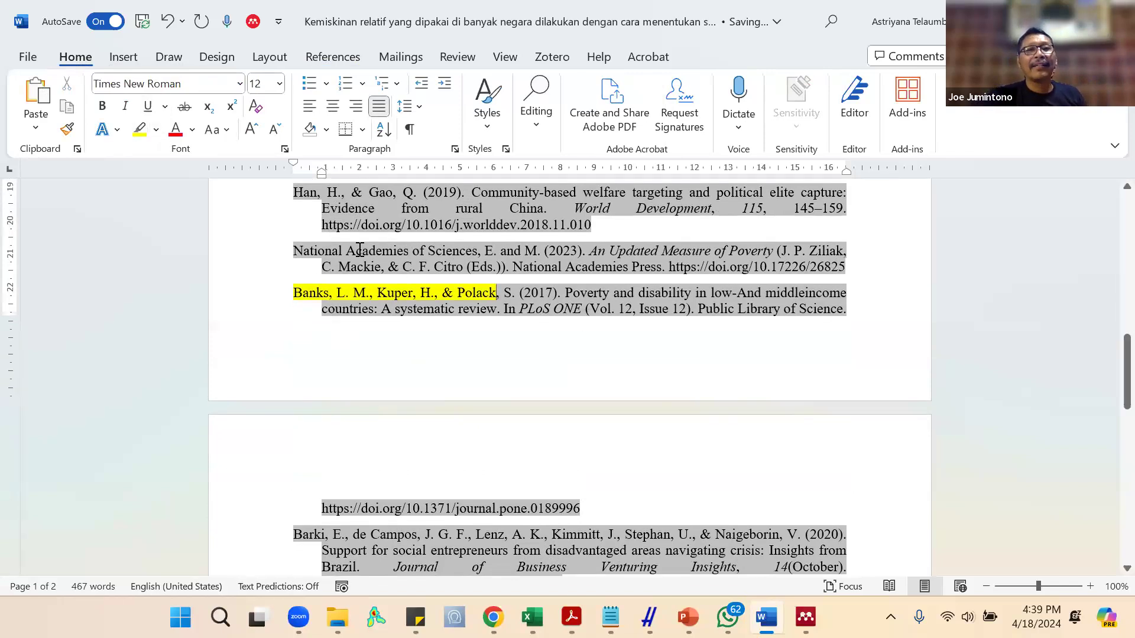
scroll(508, 306, up, 4)
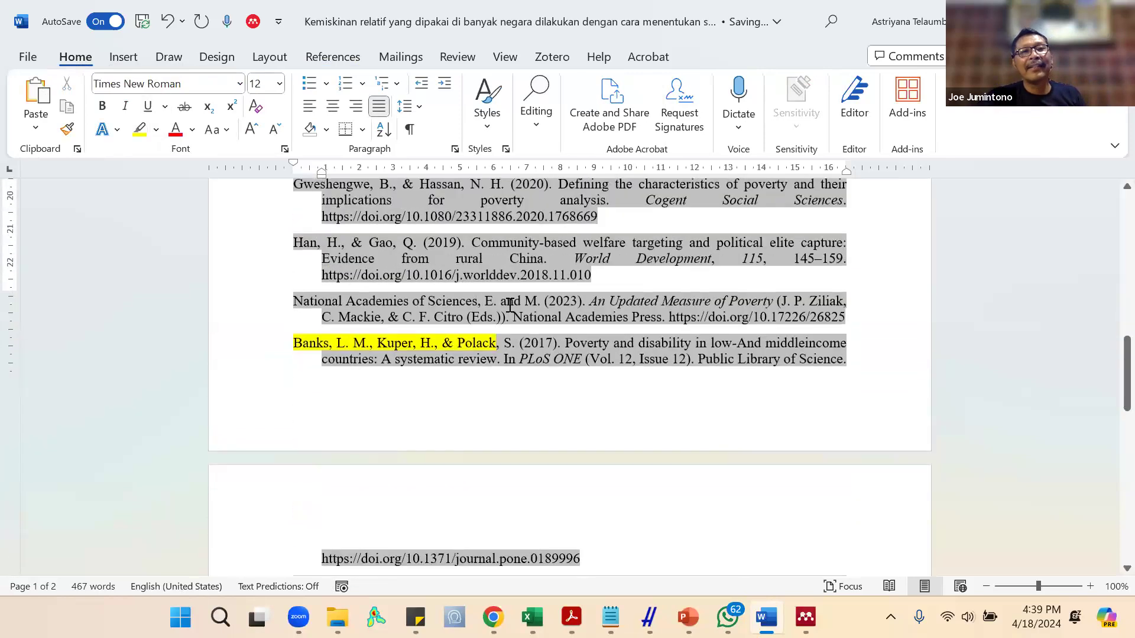
scroll(378, 408, down, 1)
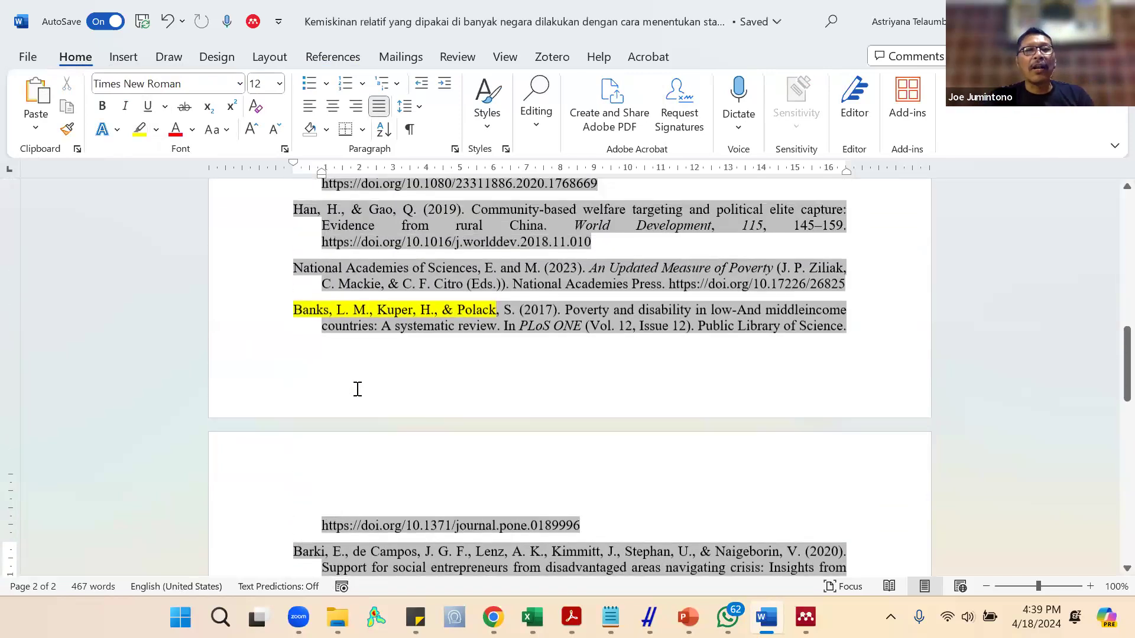
scroll(357, 388, up, 3)
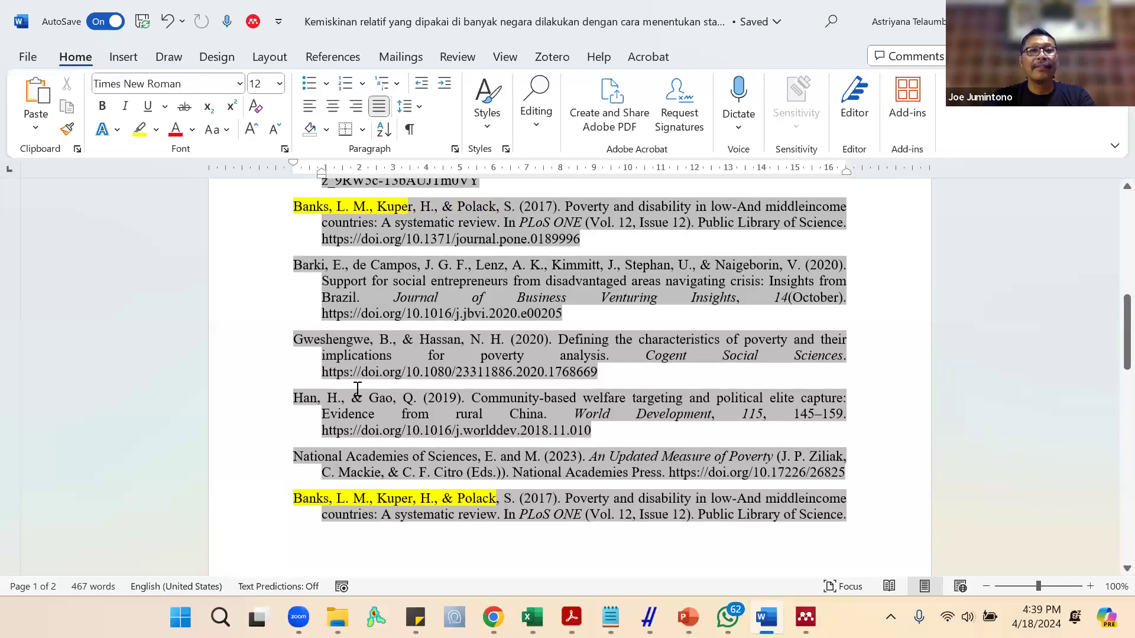
key(ctrl+a)
scroll(355, 389, up, 7)
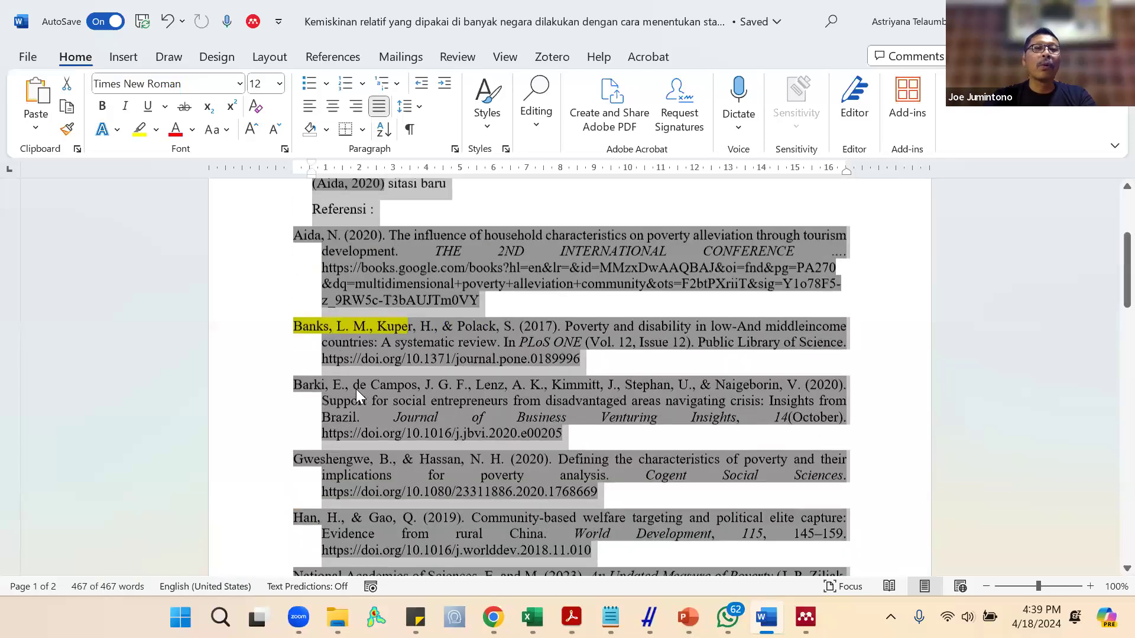
Copy the whole selected document into a new blank document as text only, without its citation and bibliography fields.
scroll(356, 388, up, 1)
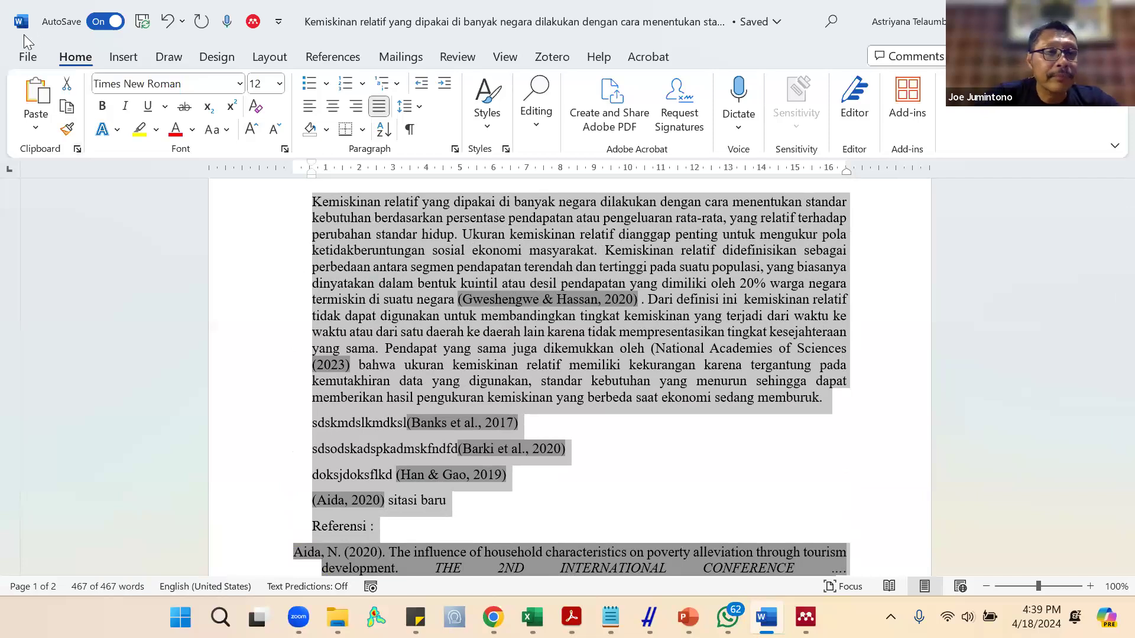
click(24, 59)
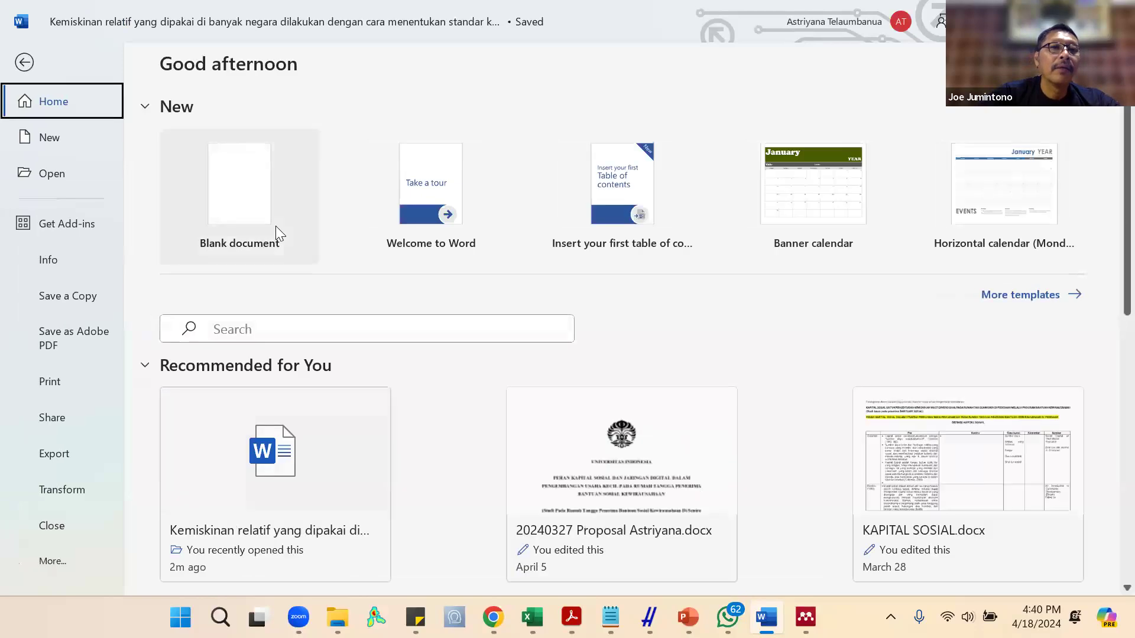
key(ctrl+n)
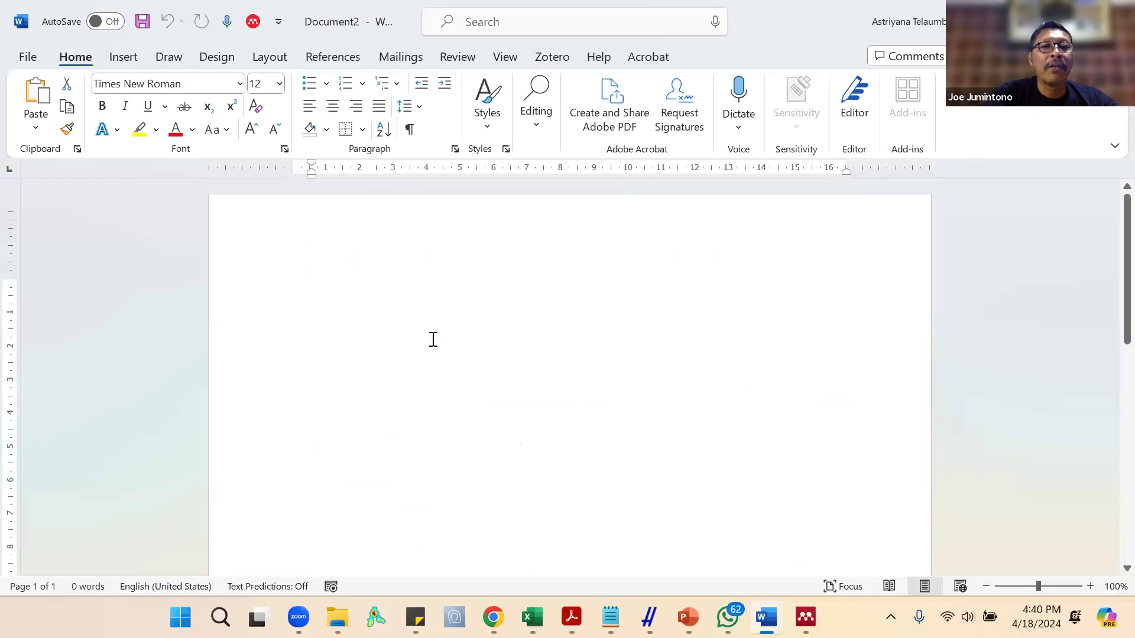
click(37, 127)
click(112, 181)
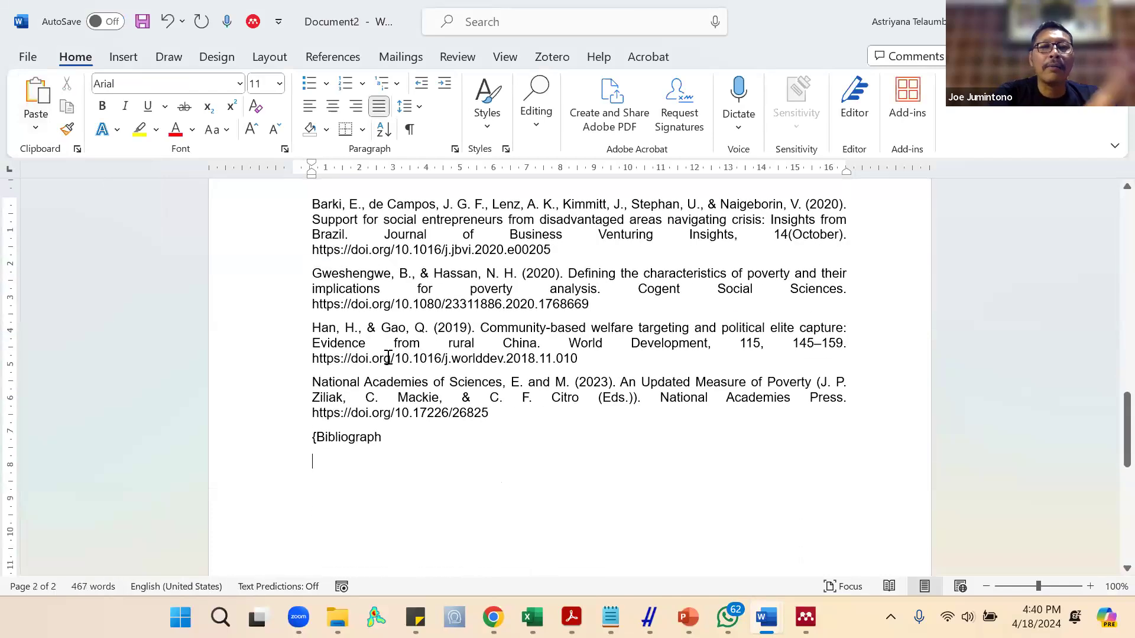
Remove all the pasted bibliography entries below "Referensi :" and leave an empty line under that heading.
scroll(389, 358, down, 2)
scroll(388, 359, up, 4)
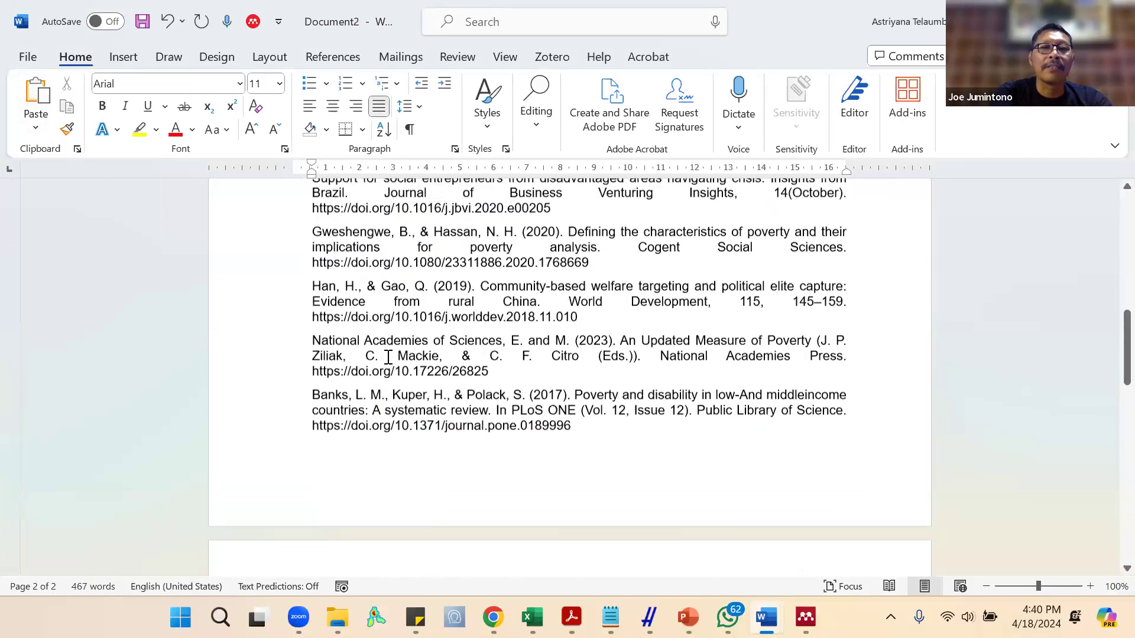
scroll(389, 358, up, 5)
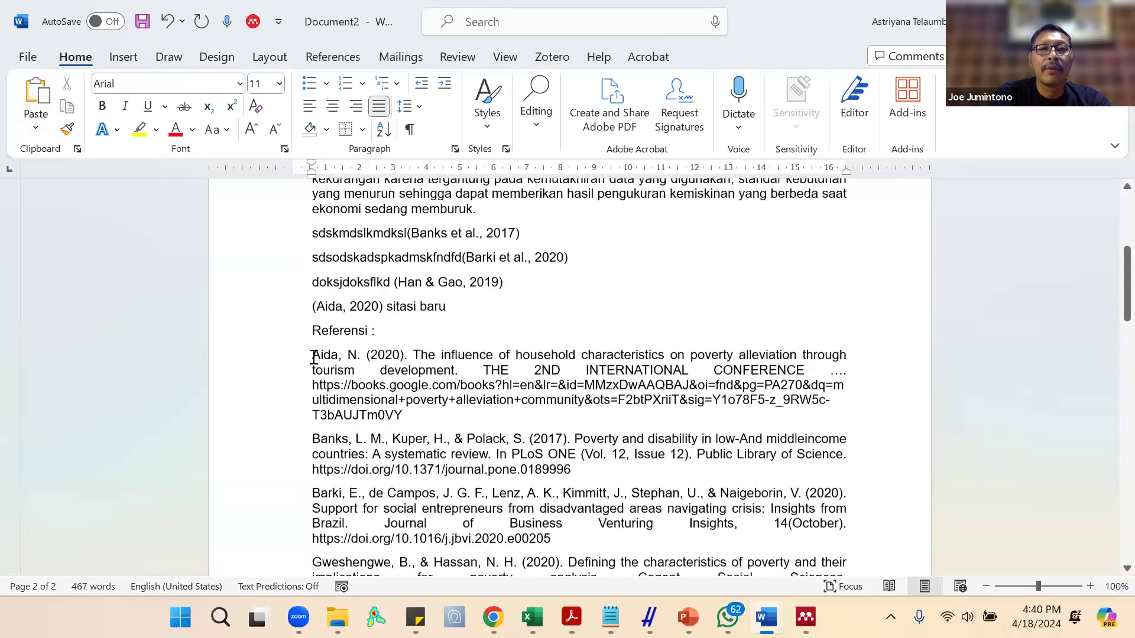
click(313, 357)
scroll(313, 357, down, 6)
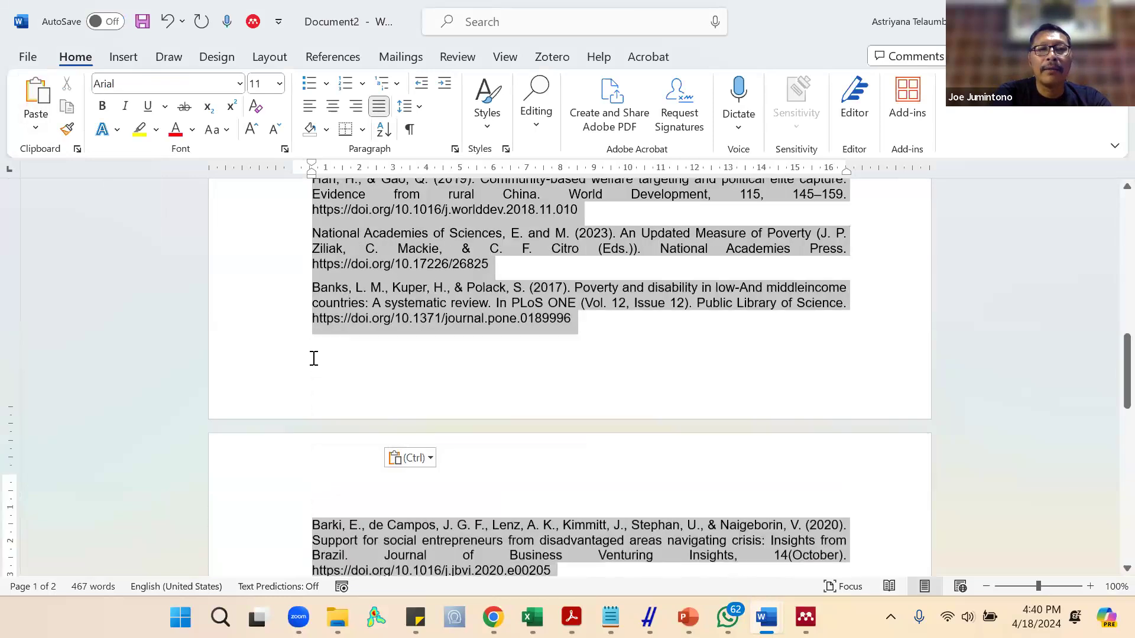
key(ctrl+z)
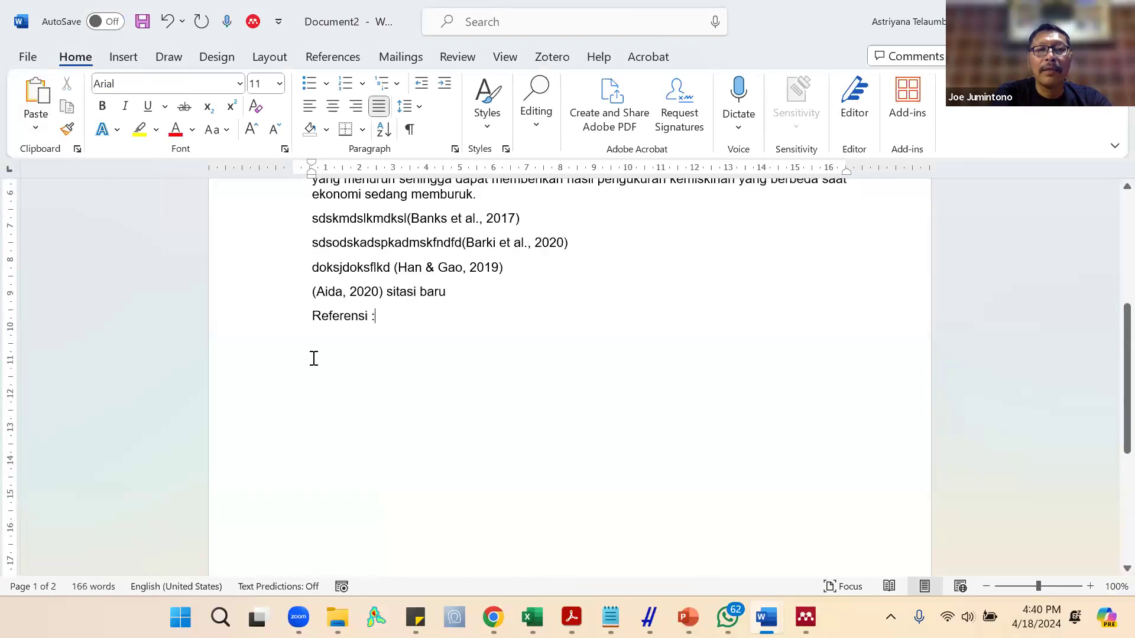
key(Return)
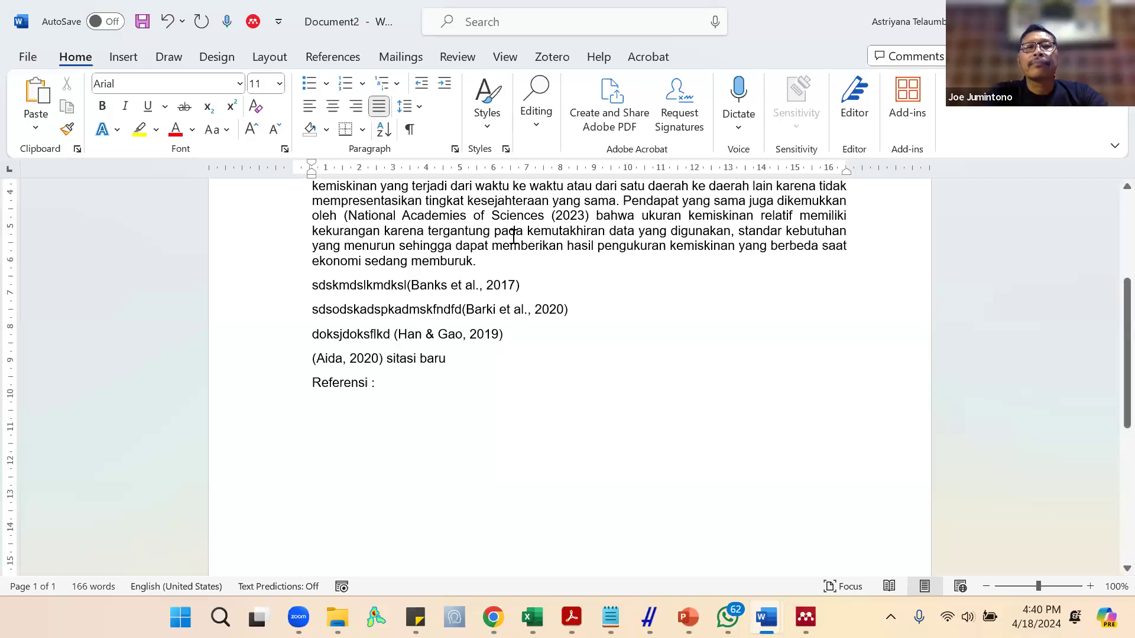
Start a Mendeley citation after "termiskin di suatu negara", before the plain-text 2020 citation, and search My Library for "g".
scroll(528, 300, up, 4)
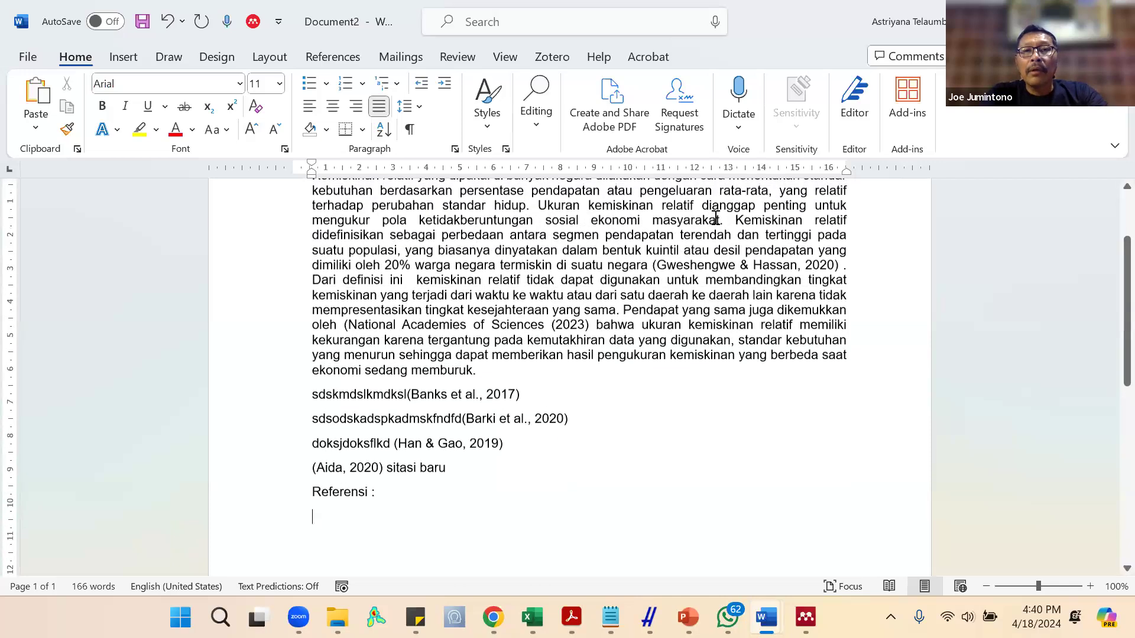
click(646, 267)
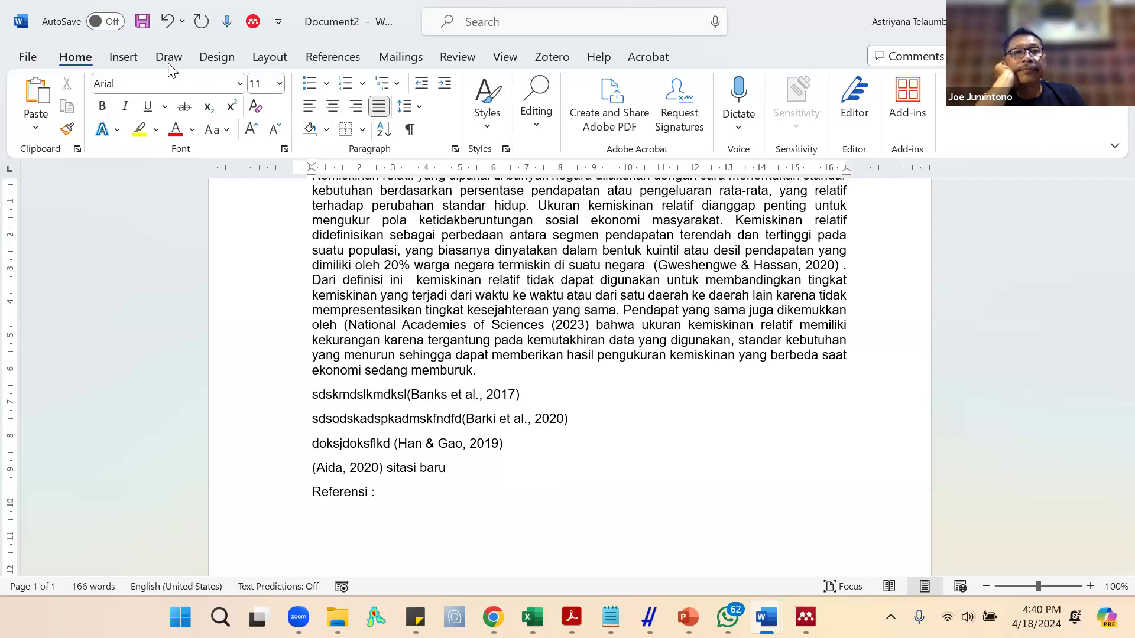
click(145, 55)
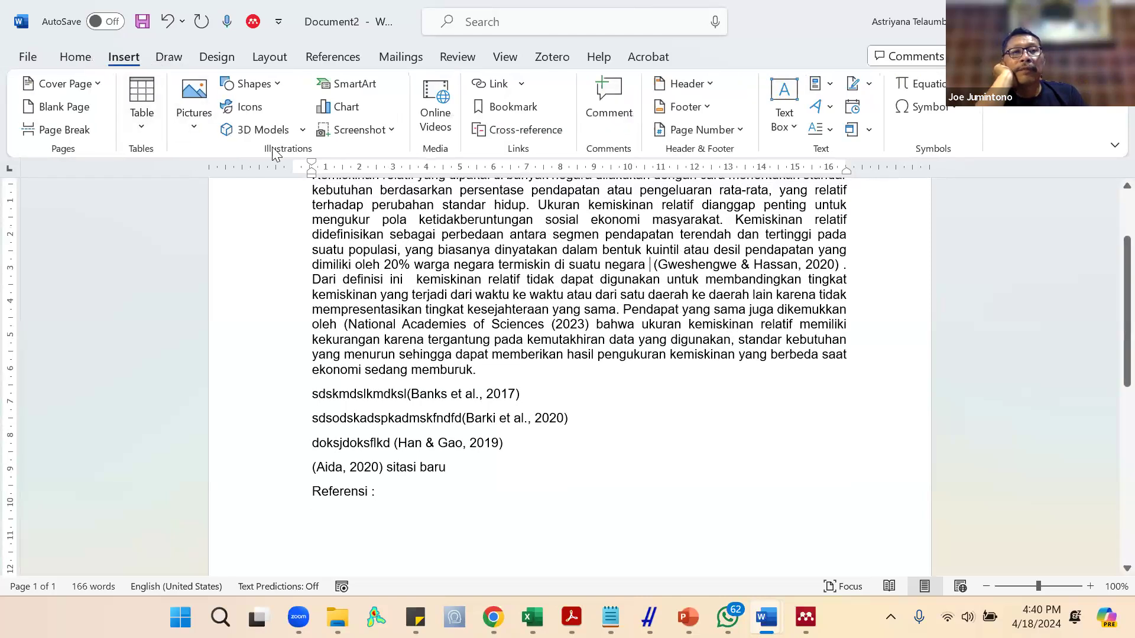
click(350, 57)
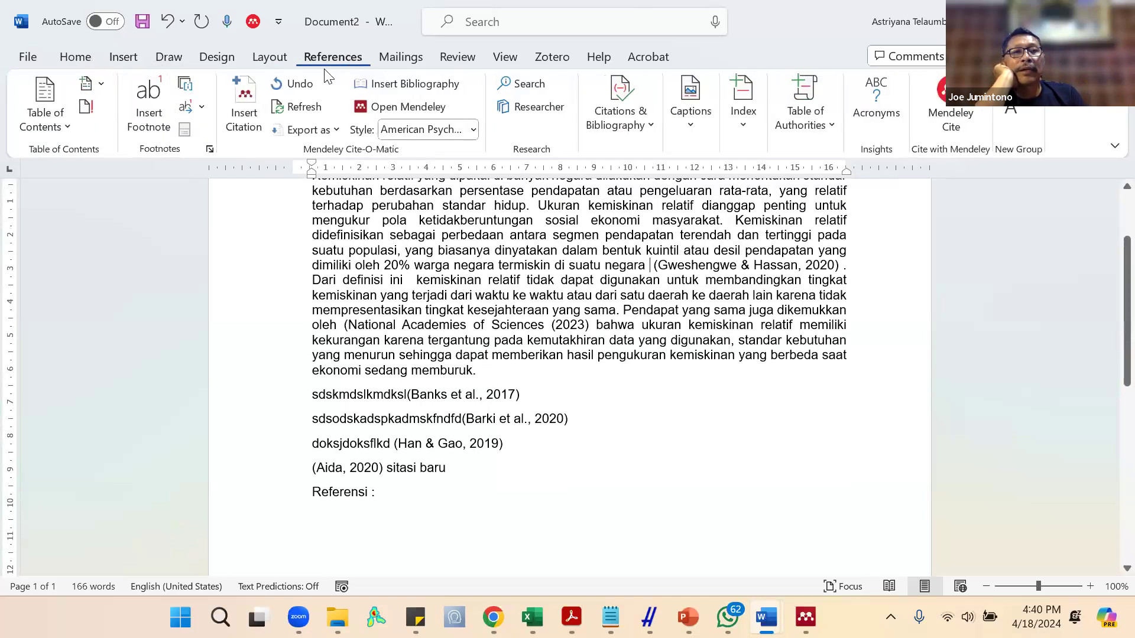
click(244, 95)
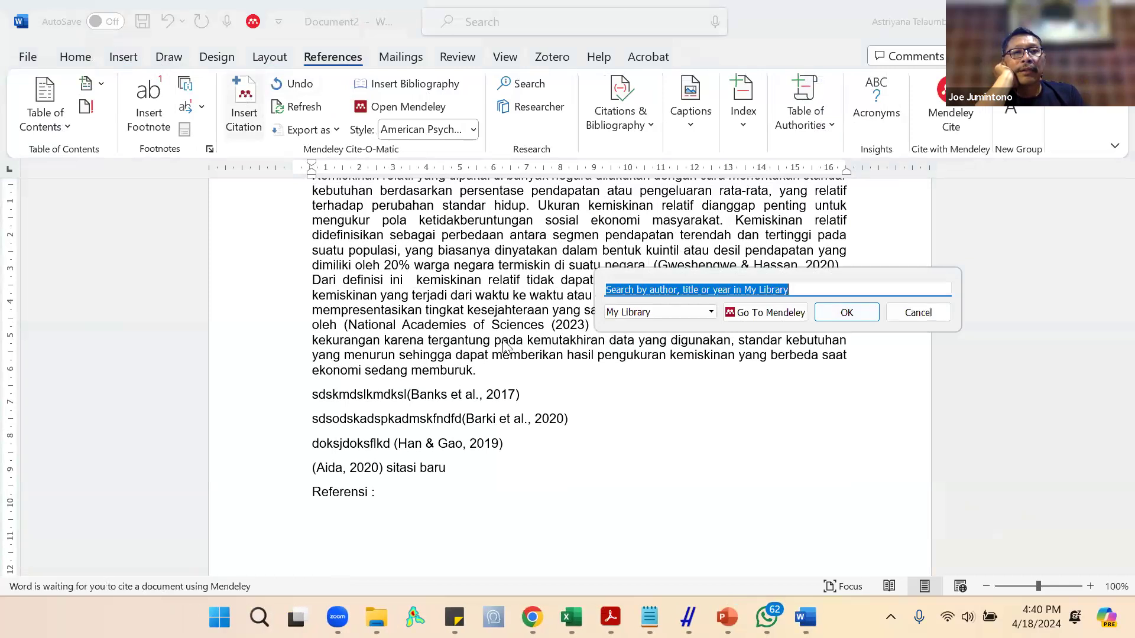
text(g)
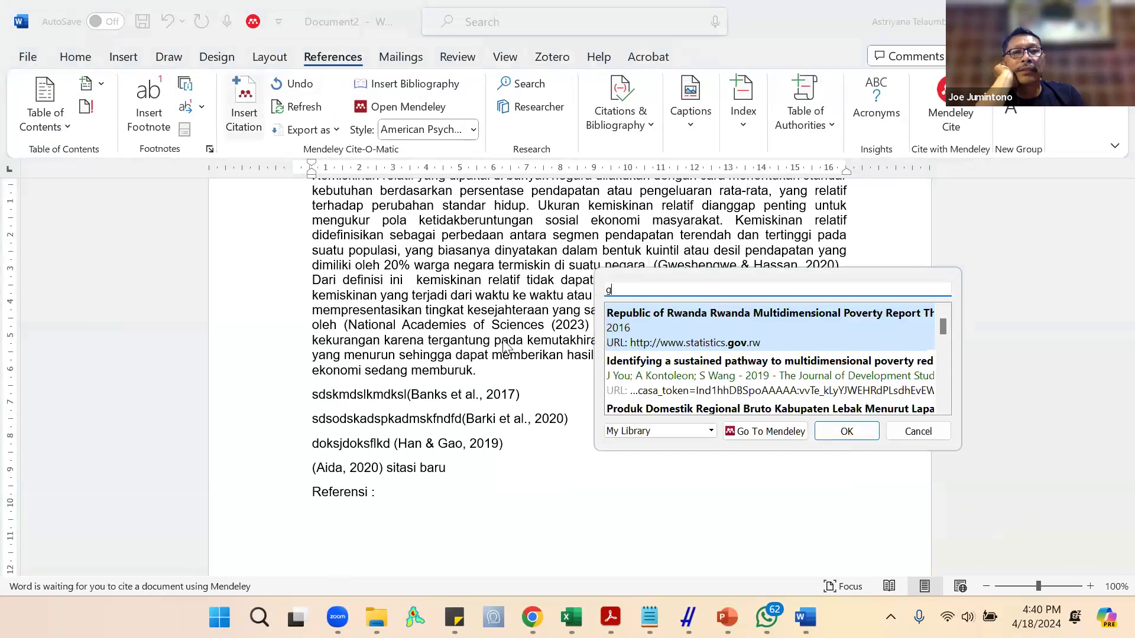
Insert the Mendeley citation for the 2020 article "Defining the characteristics of poverty" after "di suatu negara".
text(we)
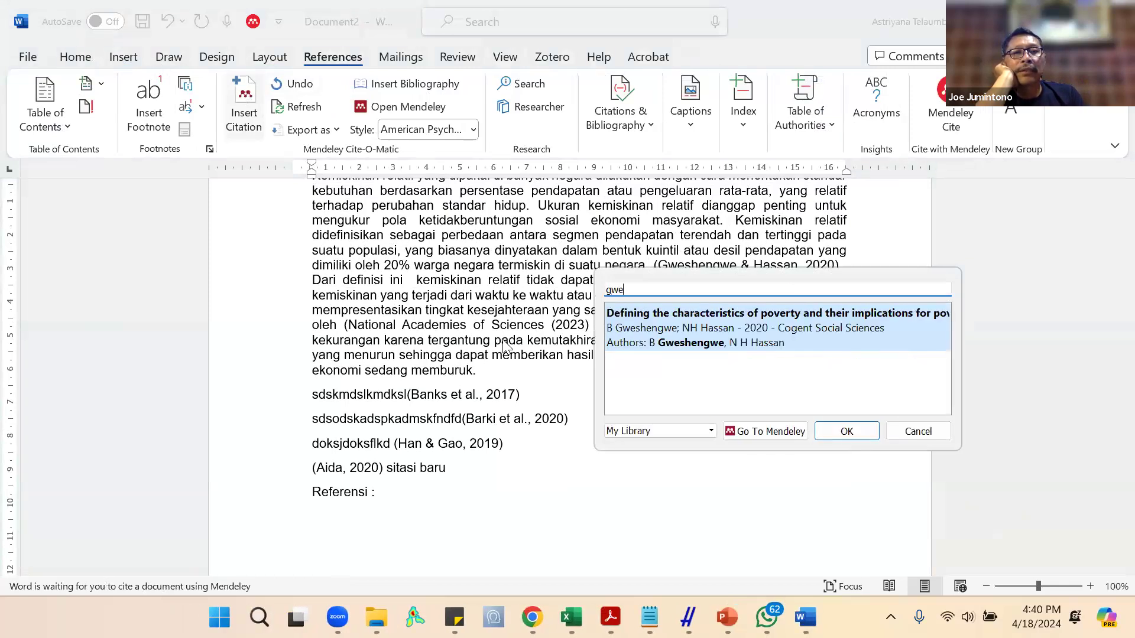
click(737, 348)
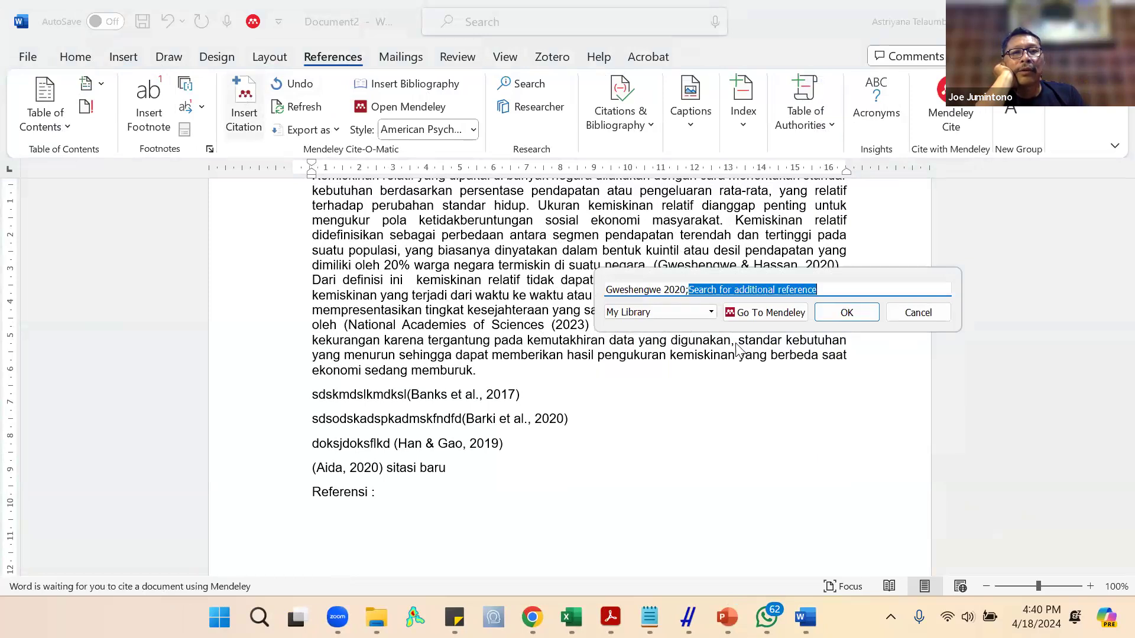
click(846, 313)
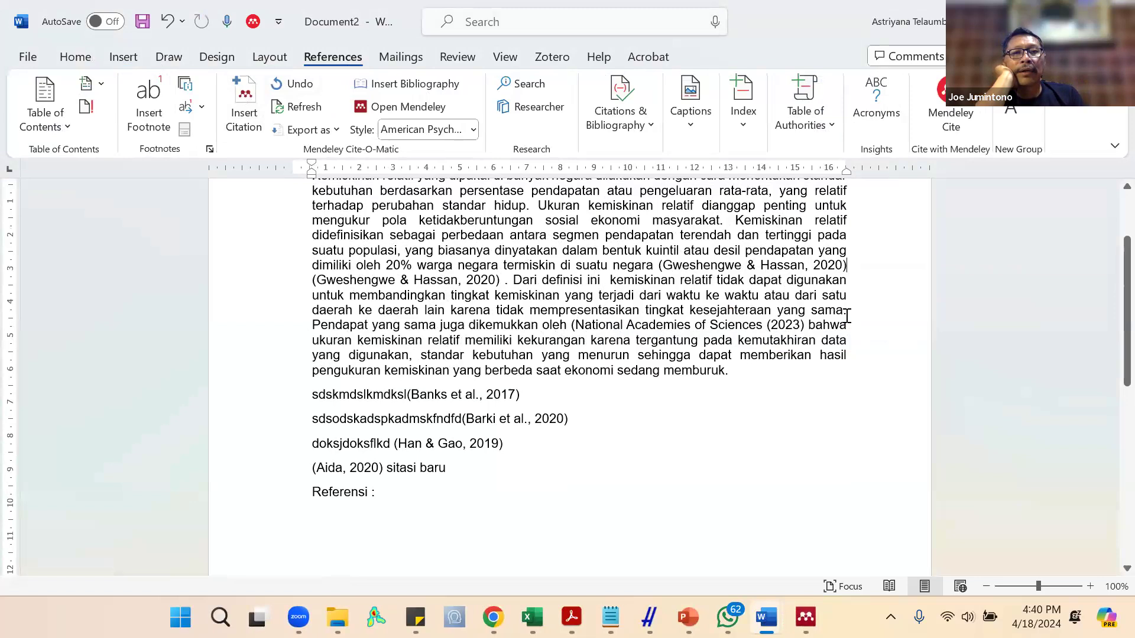
Delete the duplicate manually typed 2020 citation, along with the stray parenthesis and the space before the period.
click(726, 264)
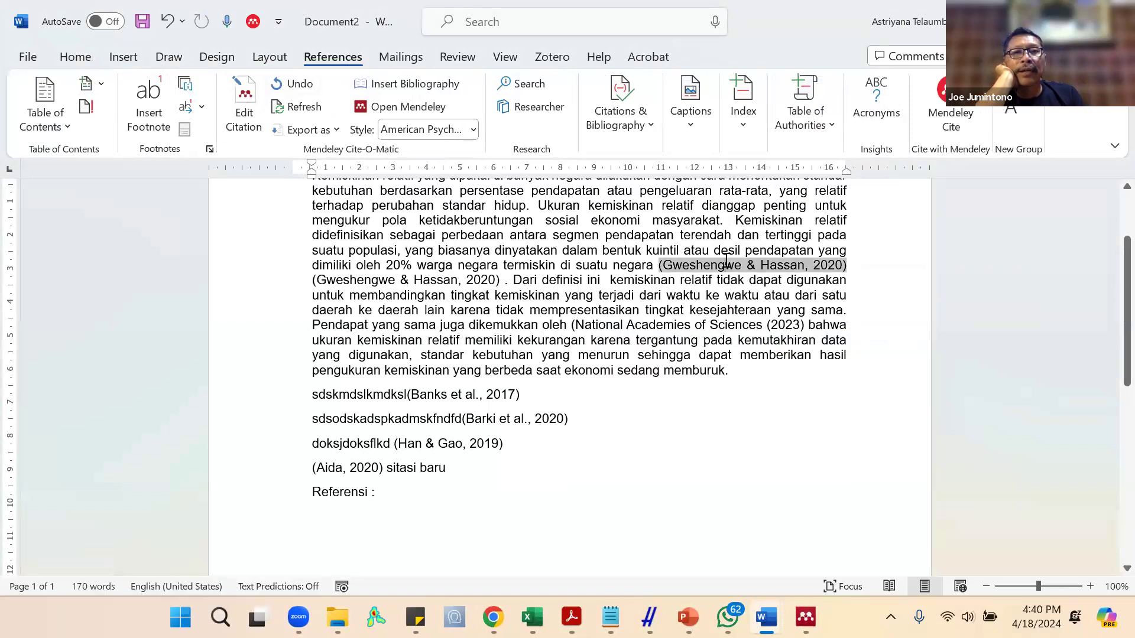
click(487, 283)
drag(501, 284, 302, 289)
key(BackSpace)
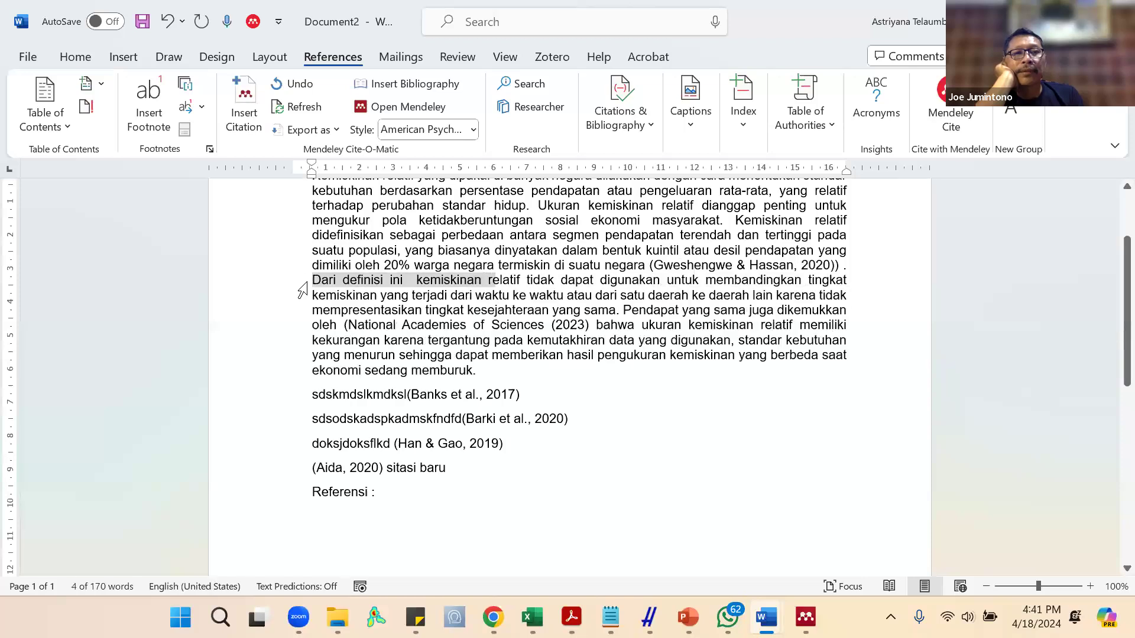
key(BackSpace)
key(Delete)
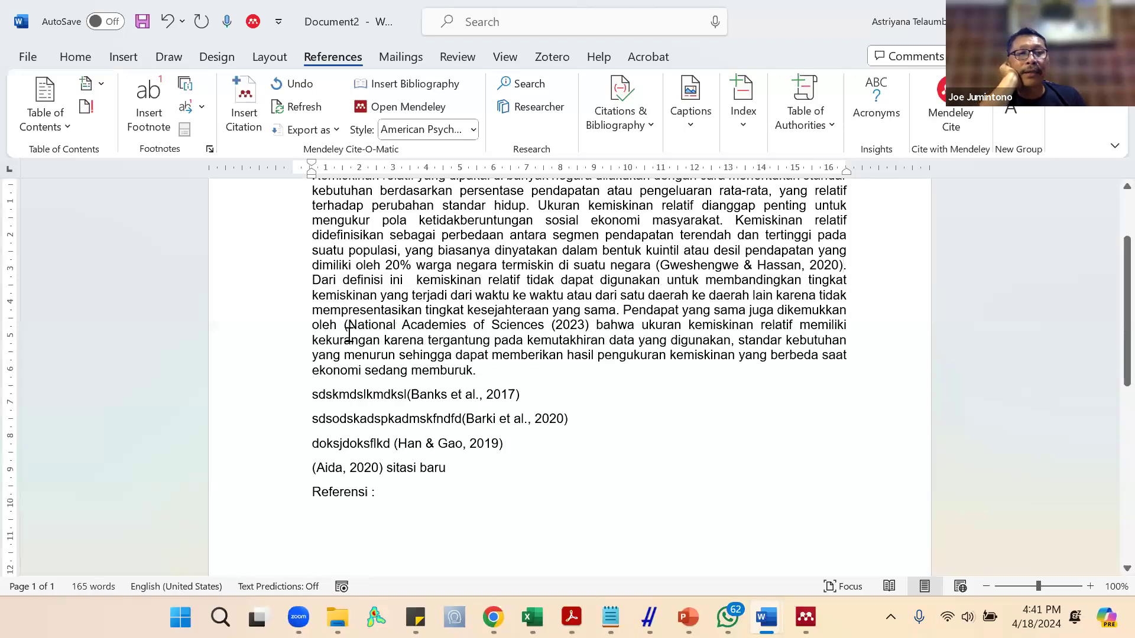
Insert the Mendeley bibliography on a new line below "Referensi :".
click(350, 496)
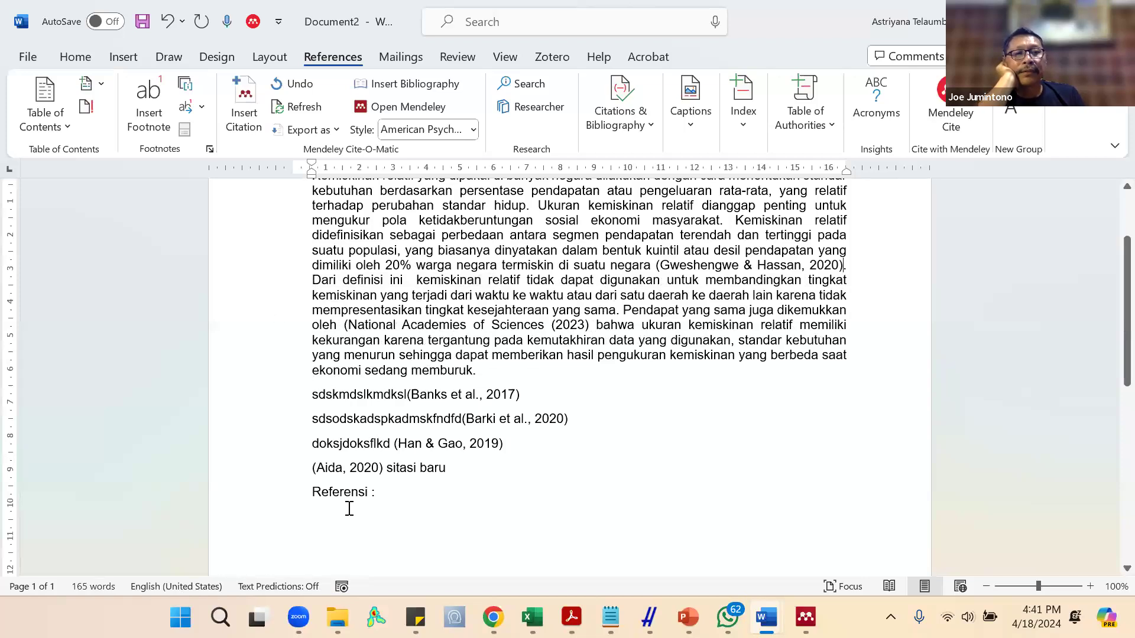
key(Return)
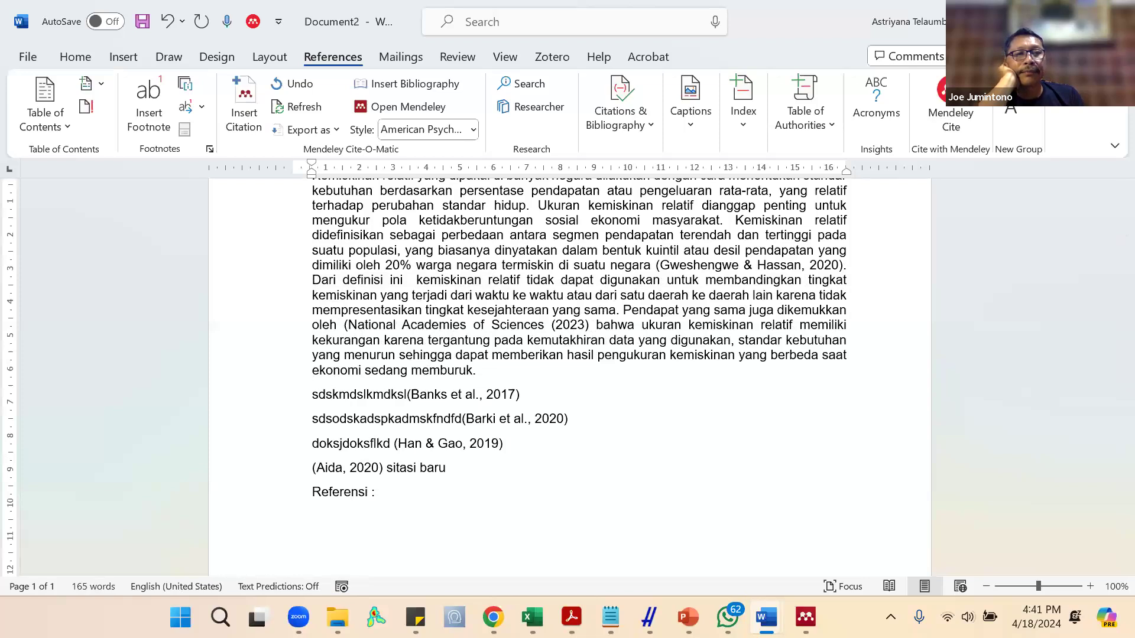
scroll(380, 494, down, 3)
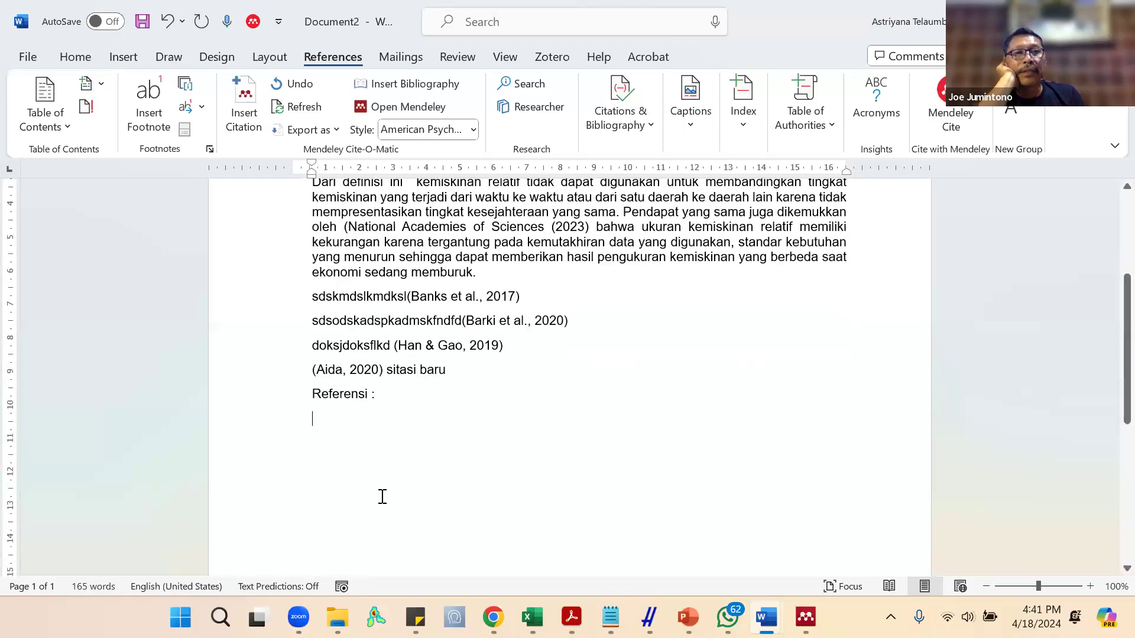
click(396, 87)
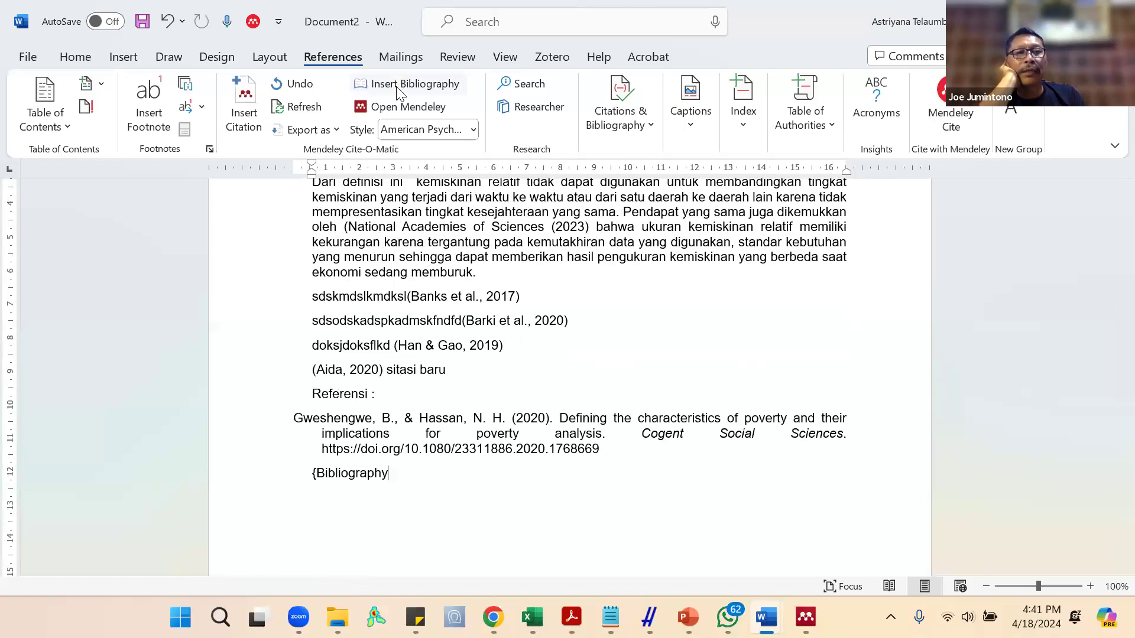
scroll(520, 322, down, 1)
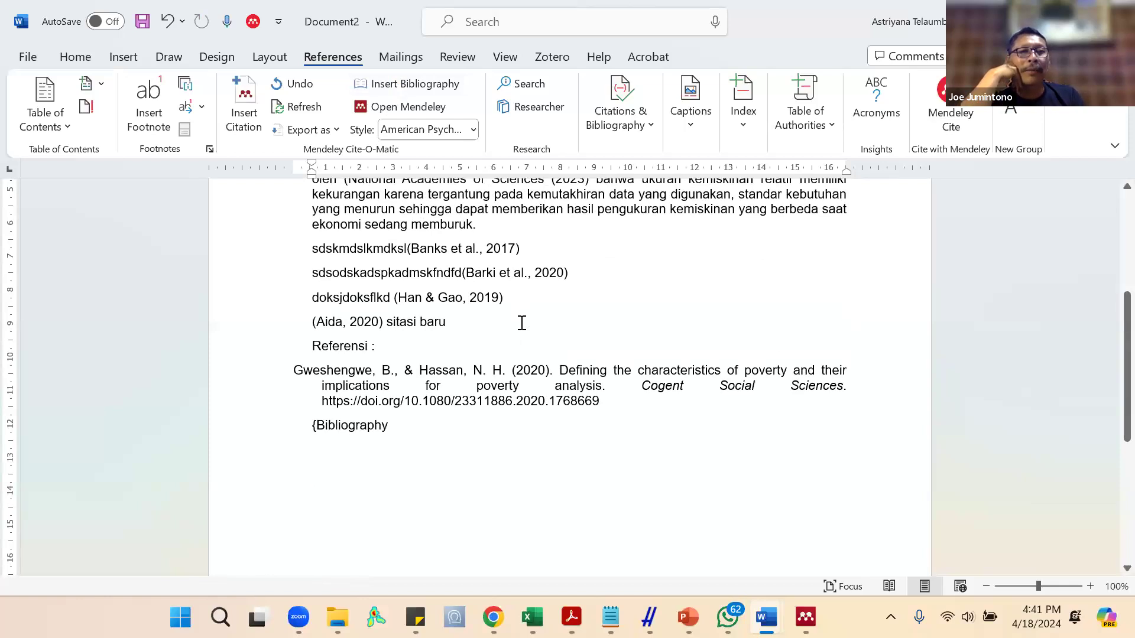
Insert the Mendeley citation for the 2023 "An Updated Measure of Poverty" after "dikemukkan oleh", searching My Library for "National academies".
scroll(522, 323, up, 2)
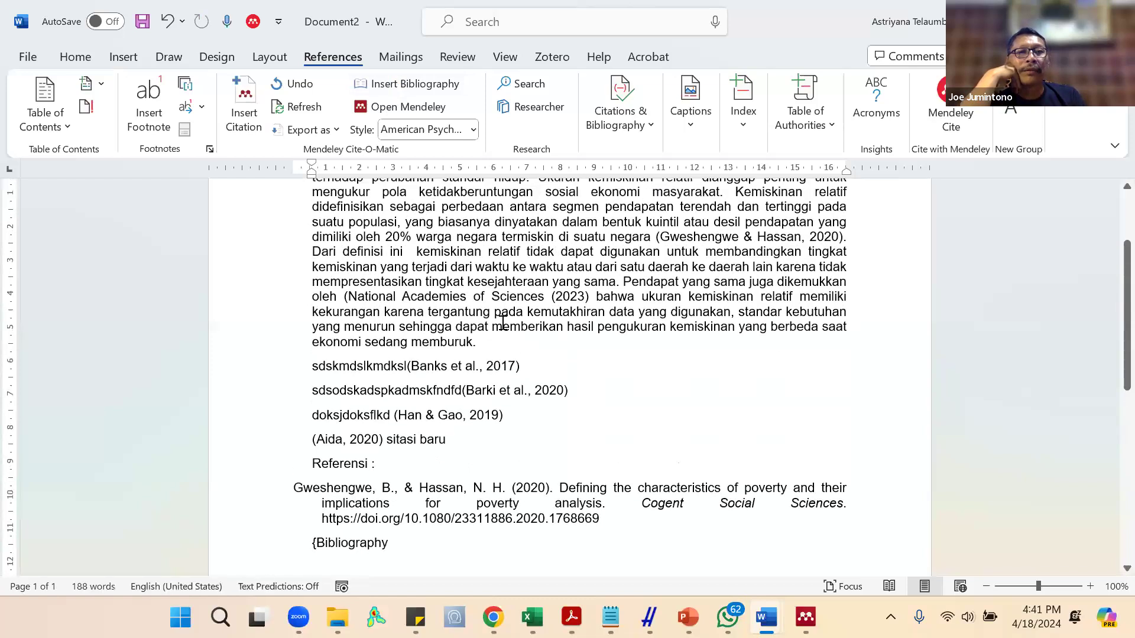
scroll(346, 328, up, 1)
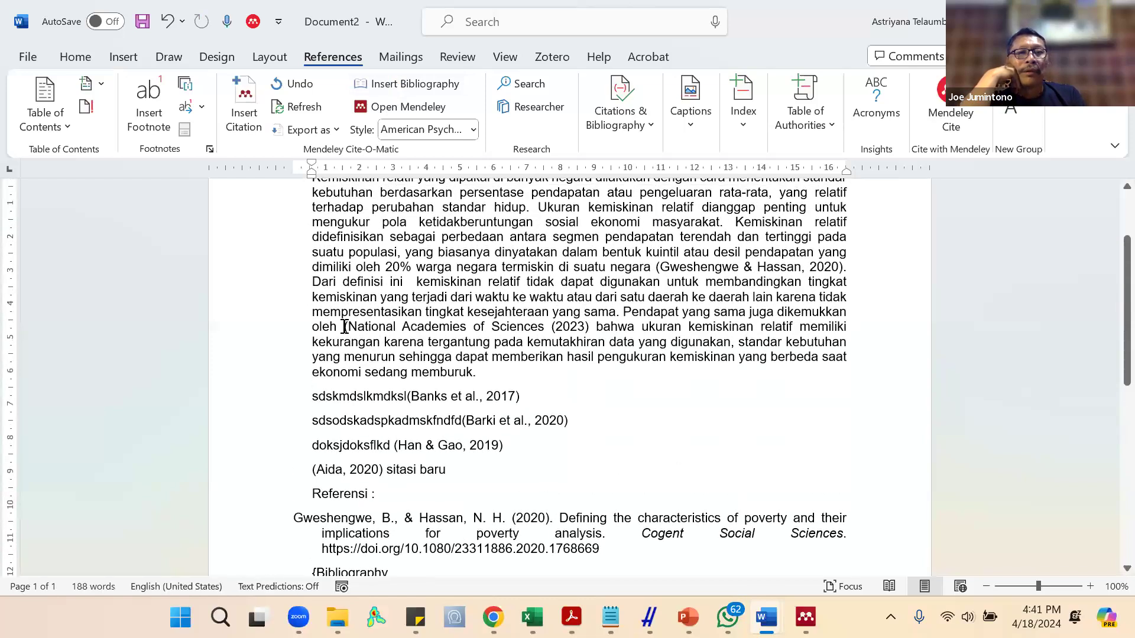
click(241, 97)
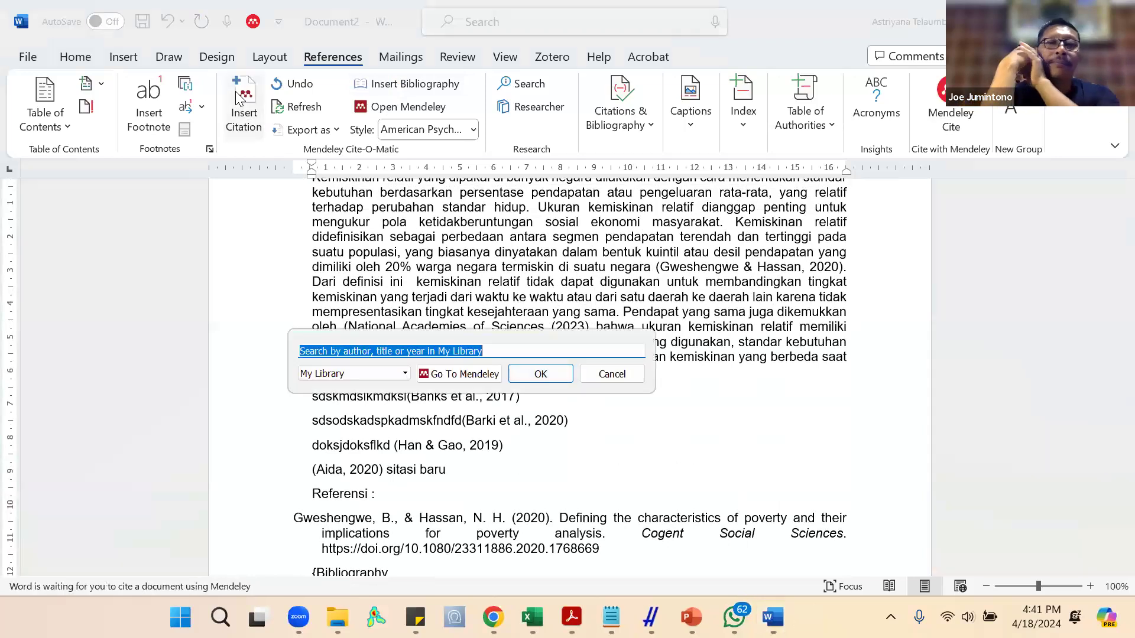
text(Natio)
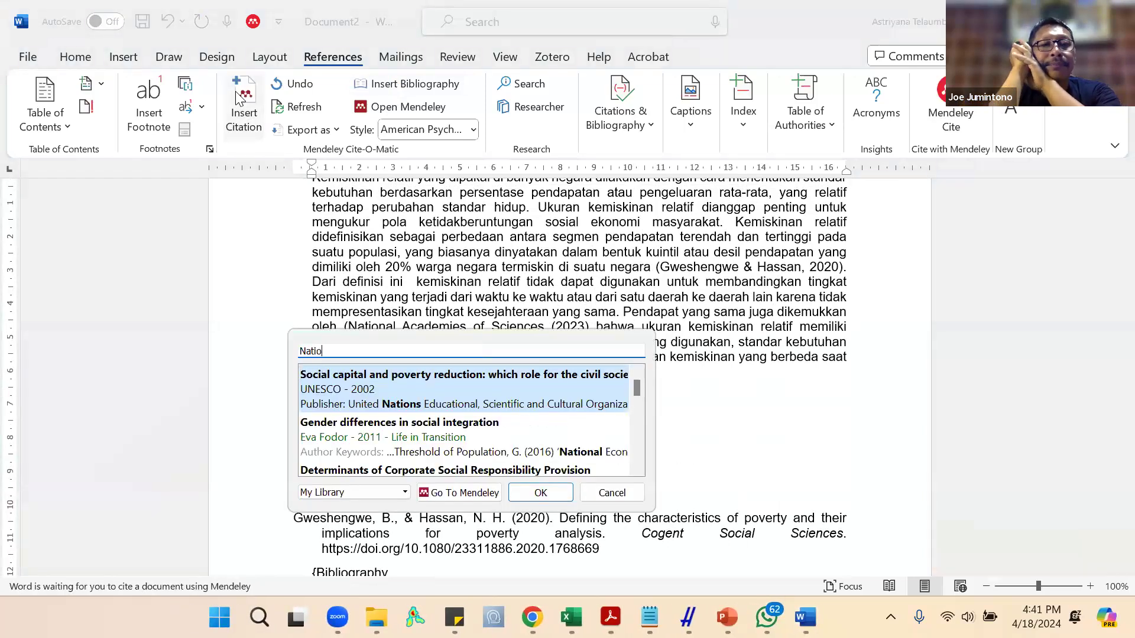
text(nal aca)
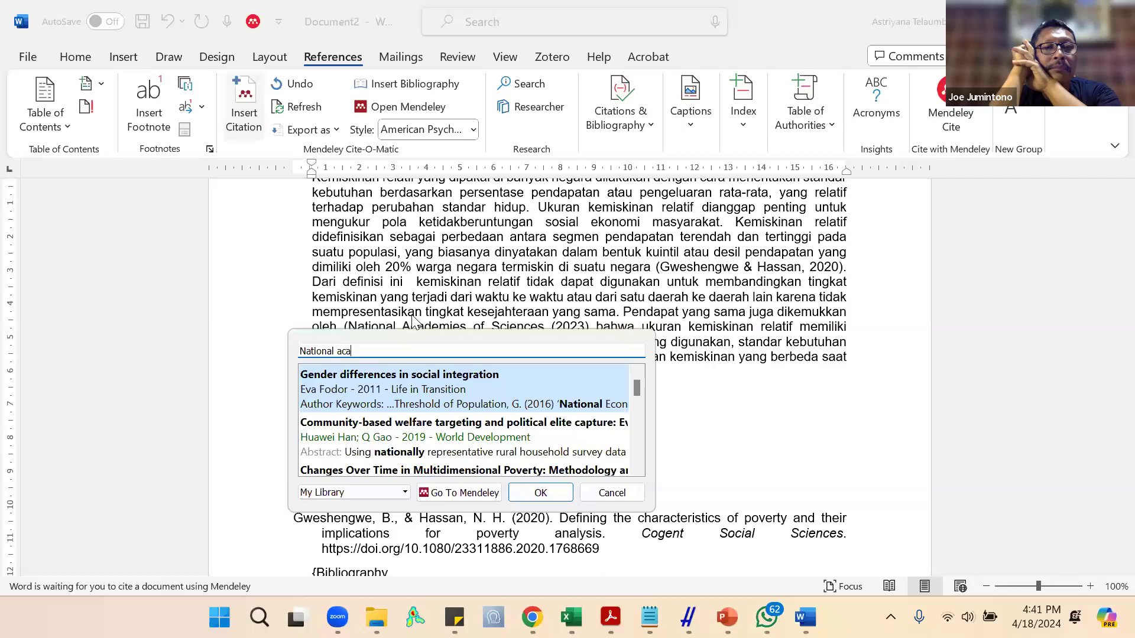
text(demi)
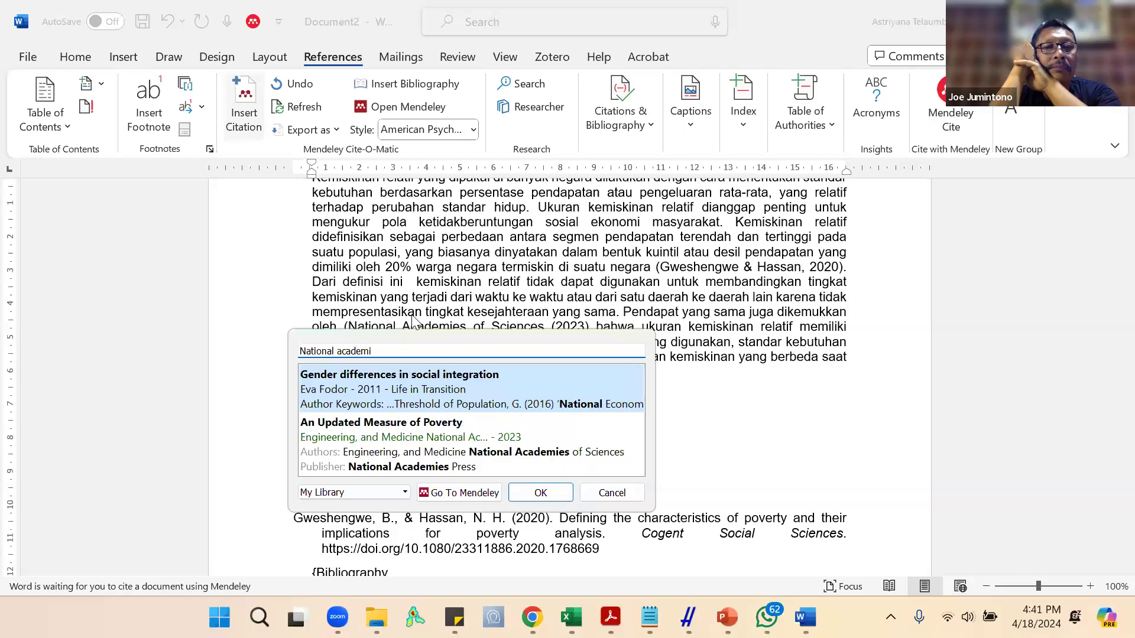
text(es)
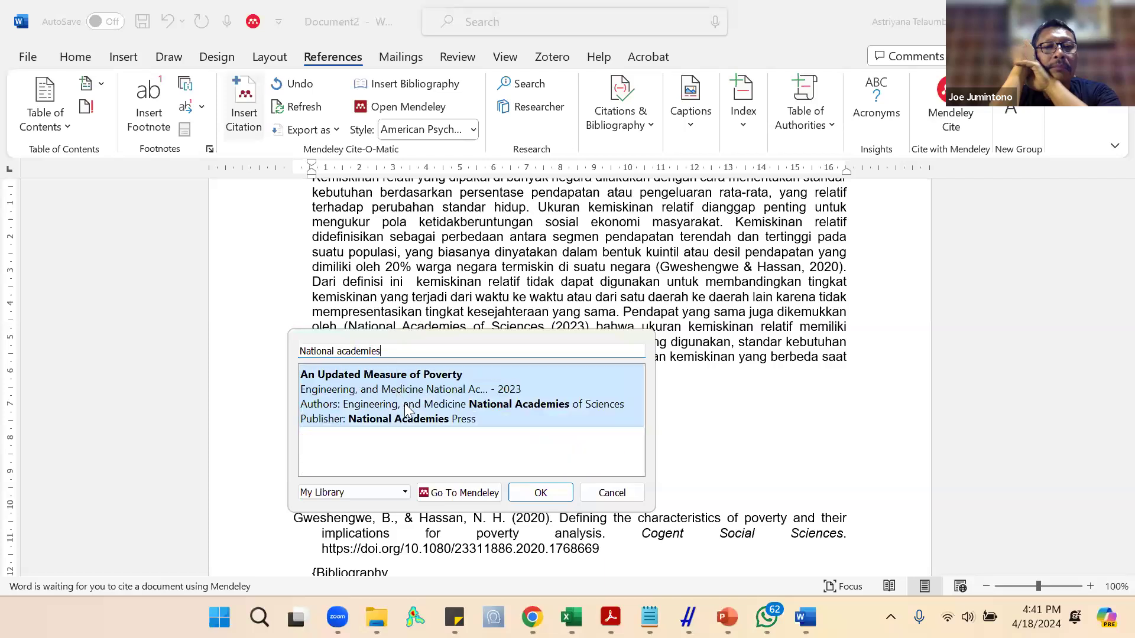
click(425, 390)
click(545, 374)
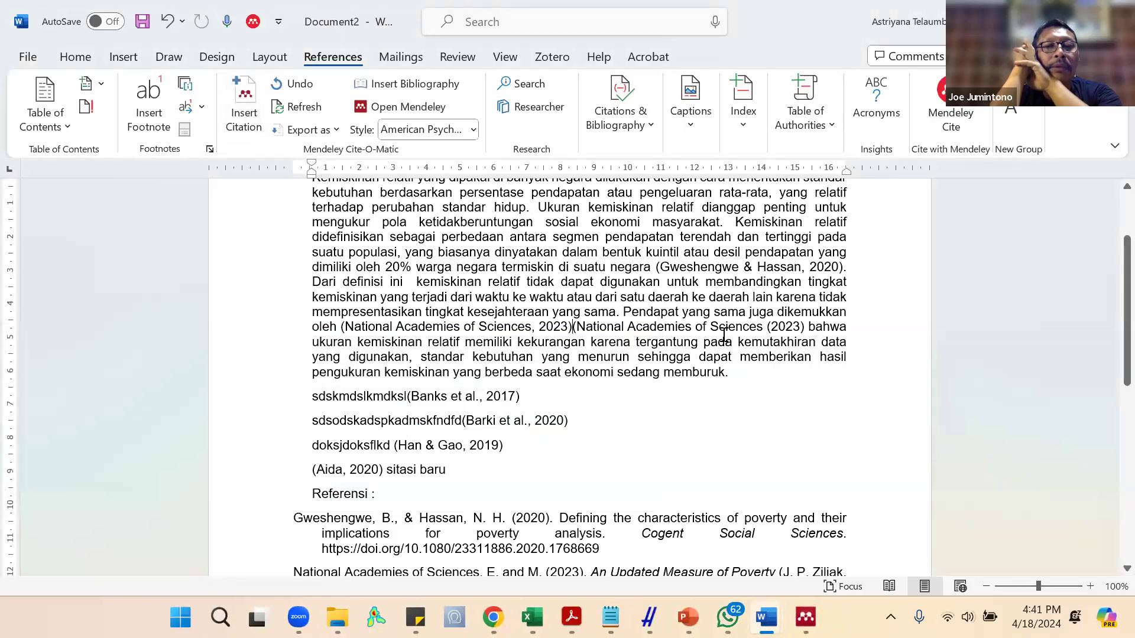
Delete the manually typed "(National Academies of Sciences (2023)" following the inserted citation.
key(shift+Right)
key(shift+Right)
key(shift+Right)
key(shift+Right)
key(shift+Right)
key(shift+Right)
key(shift+Right)
key(shift+Right)
key(shift+Right)
key(shift+Right)
key(shift+Right)
key(shift+Right)
key(shift+Right)
key(shift+Right)
key(shift+Right)
key(shift+Right)
key(shift+Right)
key(shift+Right)
key(shift+Right)
key(shift+Right)
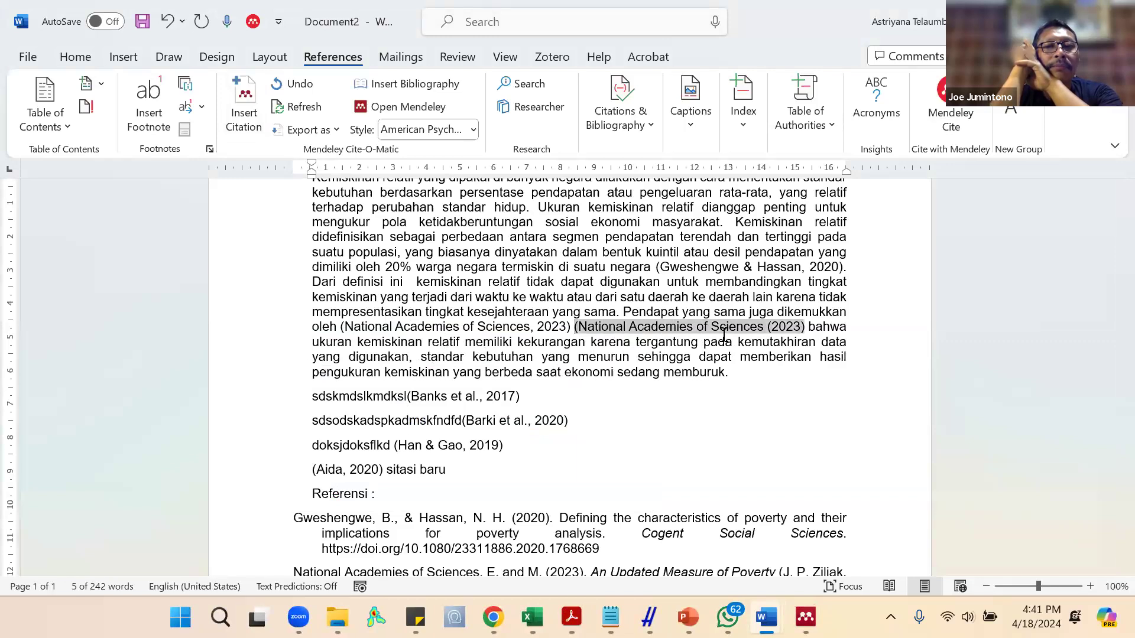
key(Delete)
scroll(724, 334, down, 3)
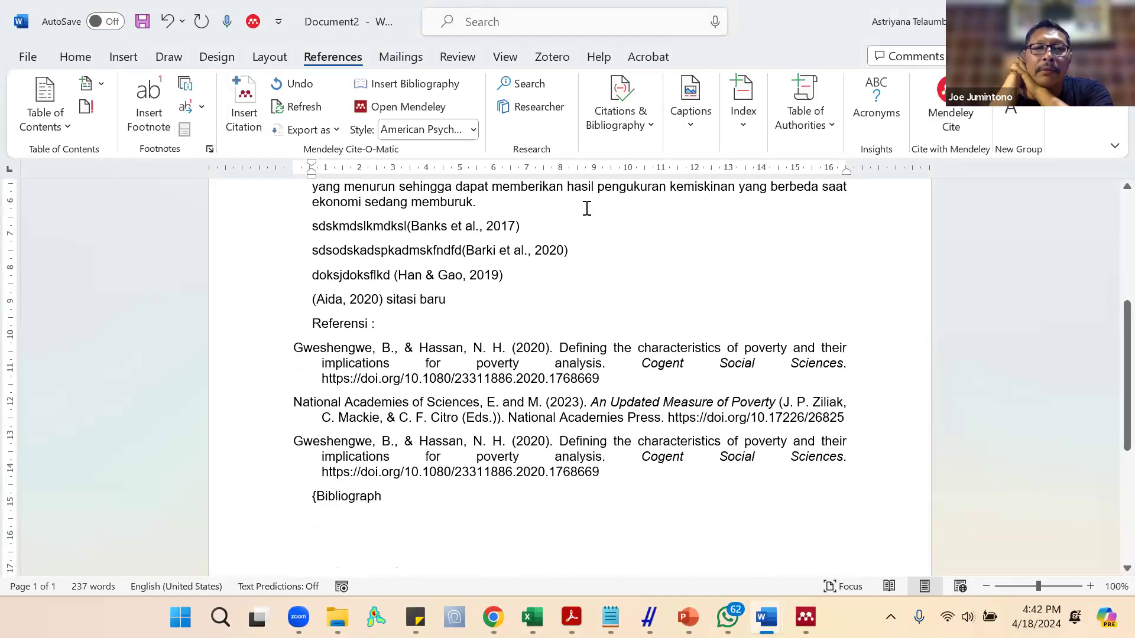
Start a Mendeley citation at "Sdskmdslkmdksl" and search My Library for the first author's surname in the typed 2017 citation.
scroll(587, 208, up, 4)
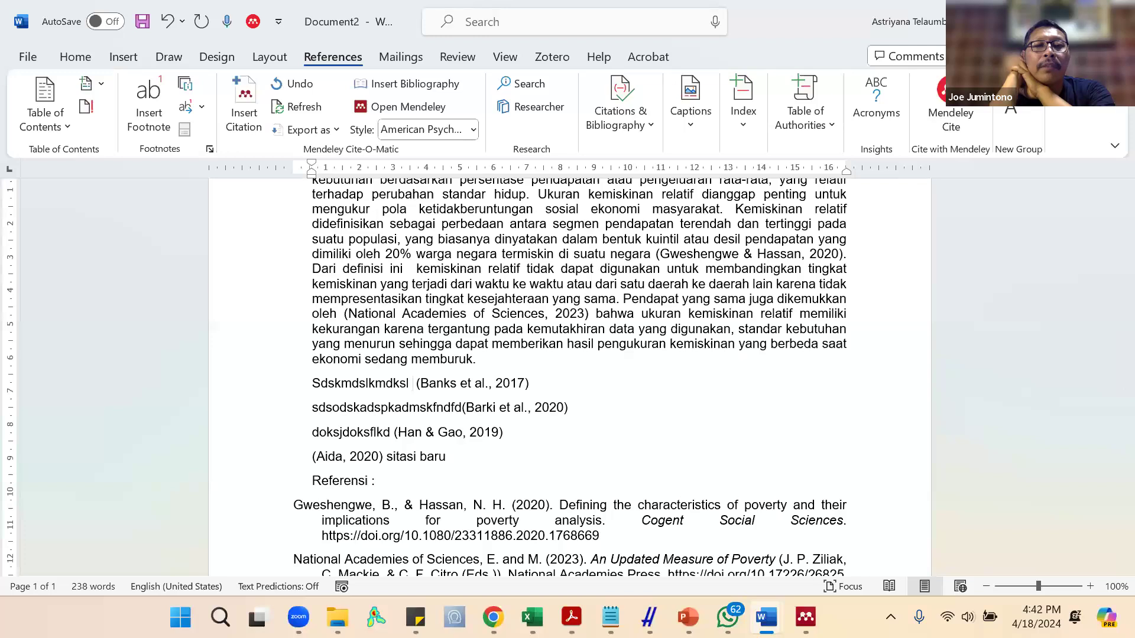
click(244, 105)
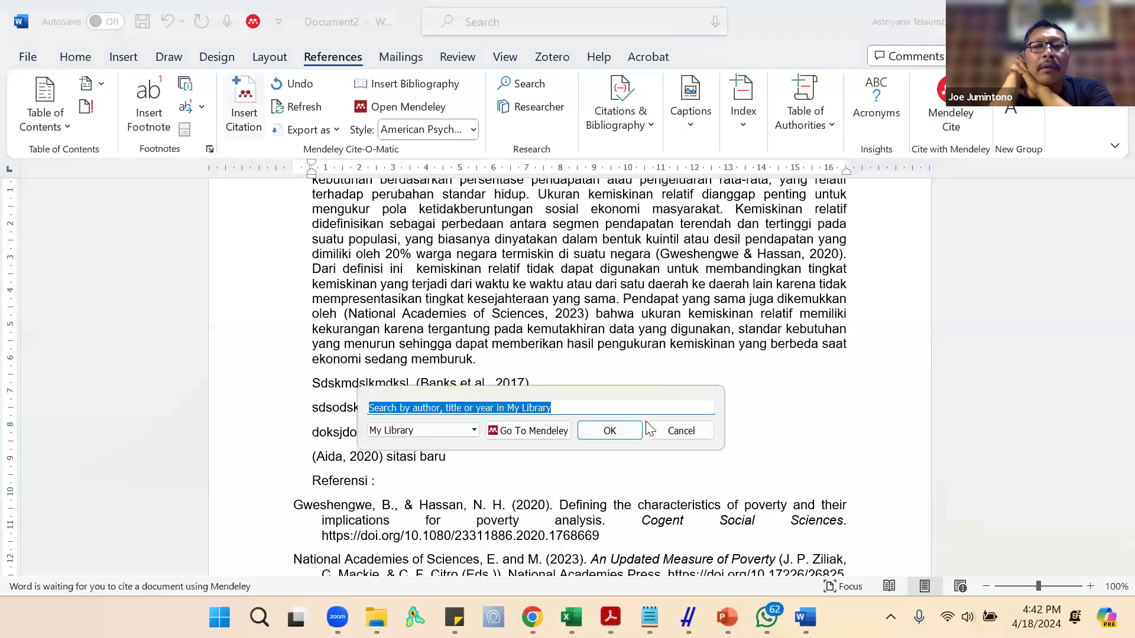
text(bank)
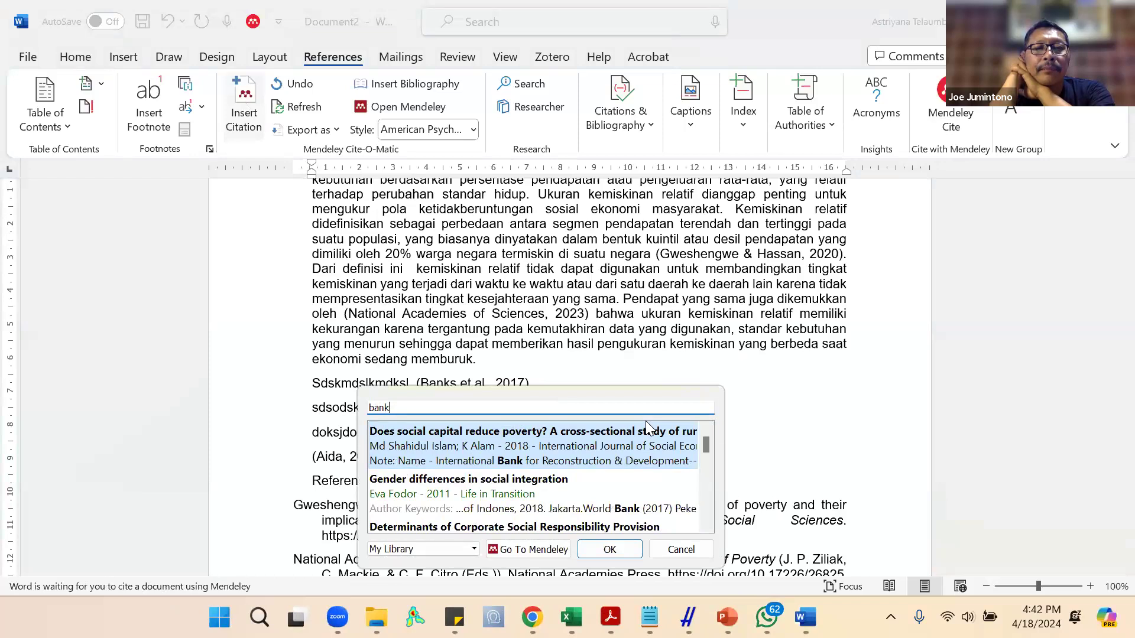
text(s e)
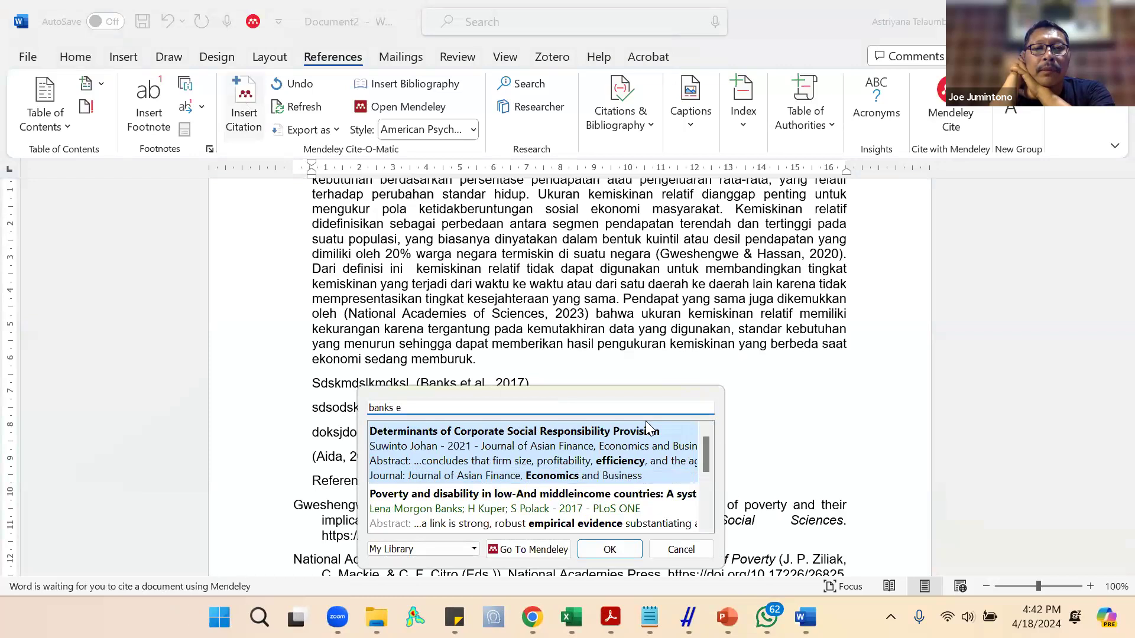
key(BackSpace)
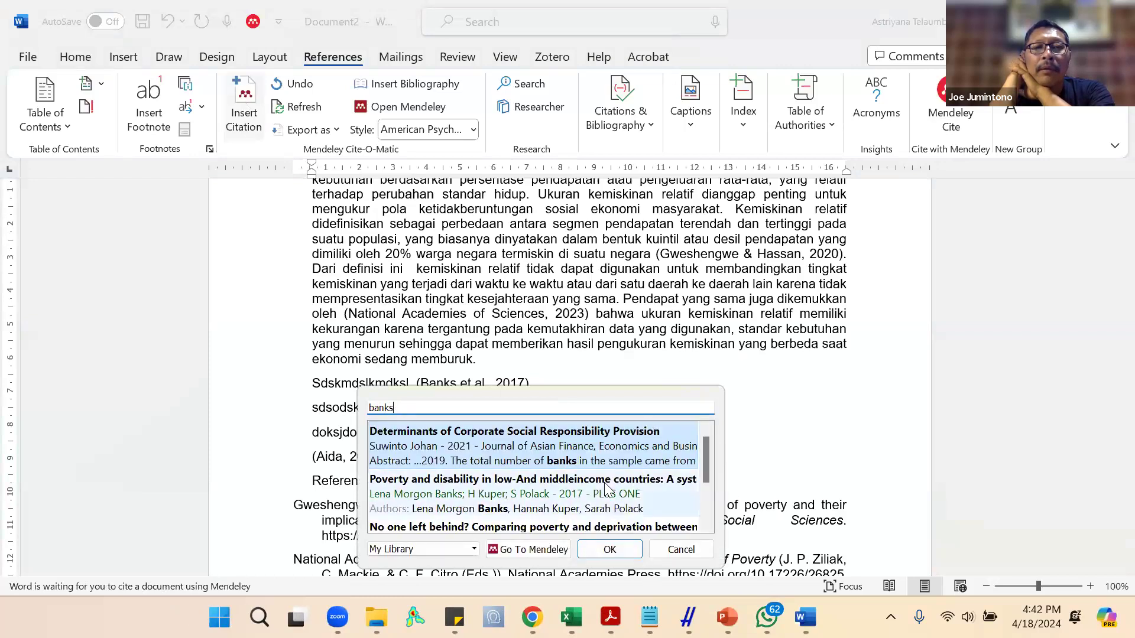
scroll(605, 490, down, 2)
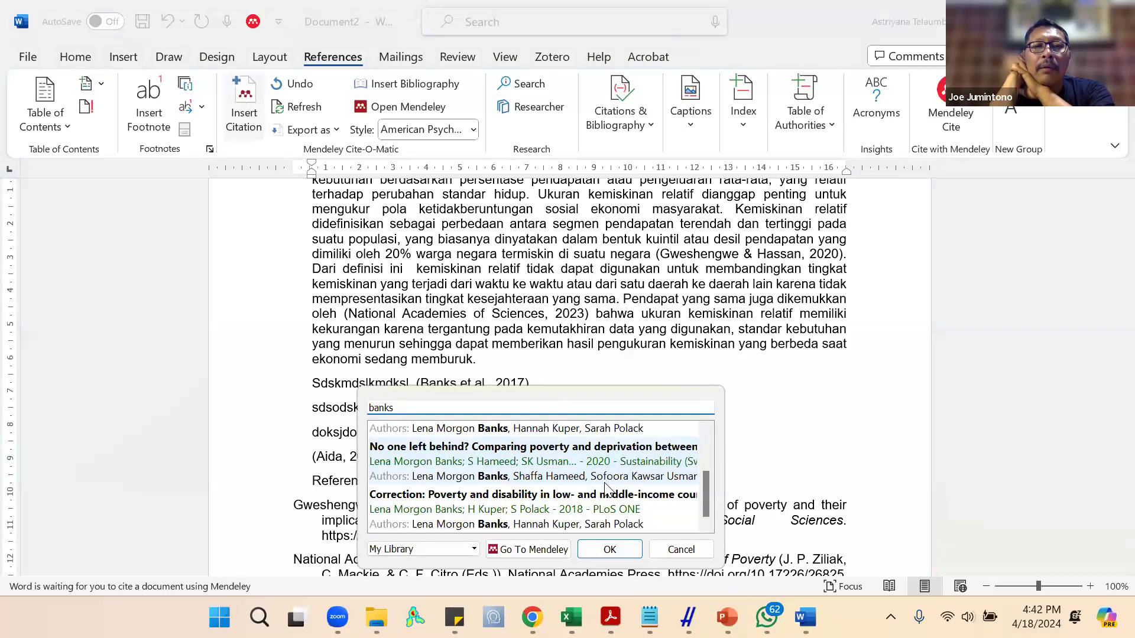
click(476, 509)
click(475, 509)
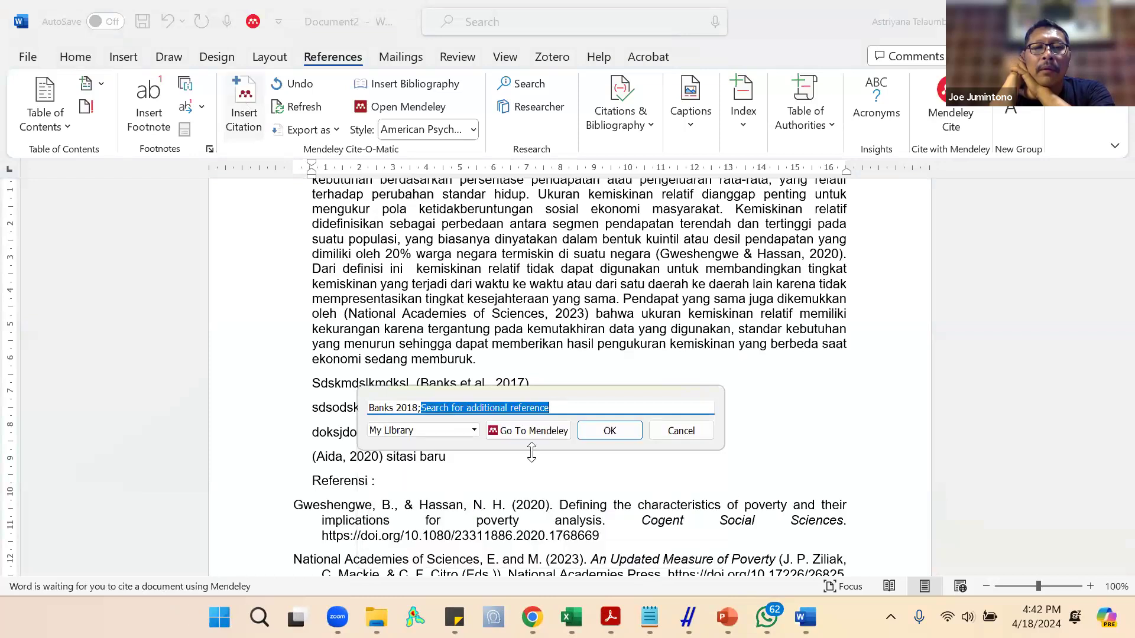
click(560, 407)
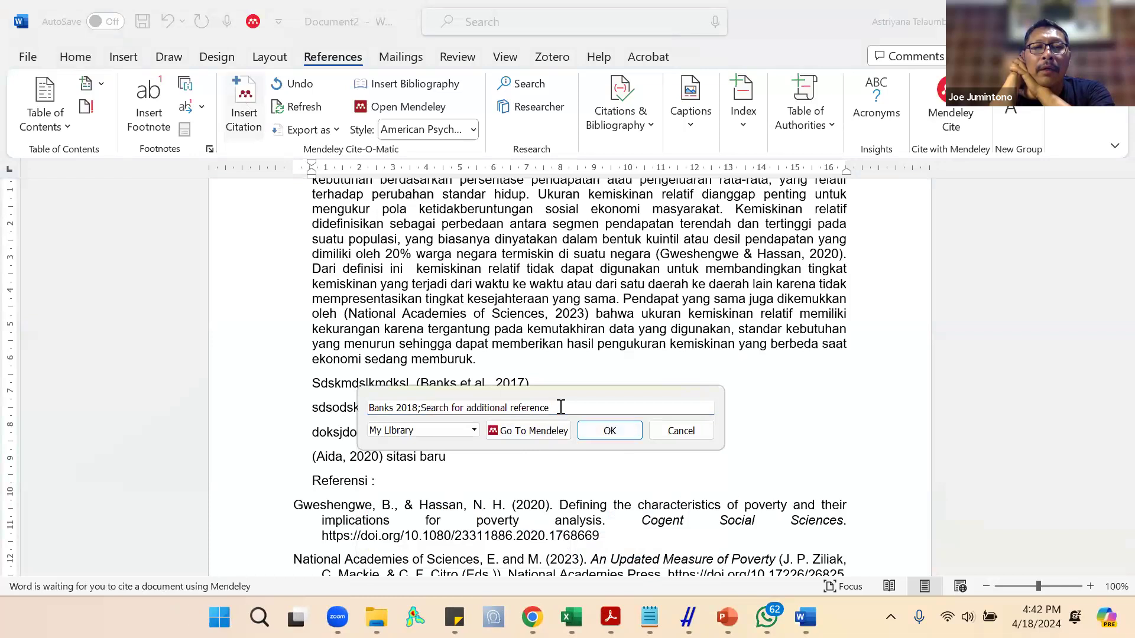
key(BackSpace)
key(BackSpace)
key(BackSpace)
key(BackSpace)
key(BackSpace)
key(BackSpace)
key(BackSpace)
key(BackSpace)
key(BackSpace)
key(BackSpace)
key(BackSpace)
key(BackSpace)
key(BackSpace)
key(BackSpace)
key(BackSpace)
key(BackSpace)
key(BackSpace)
key(BackSpace)
key(BackSpace)
key(BackSpace)
key(BackSpace)
key(BackSpace)
key(BackSpace)
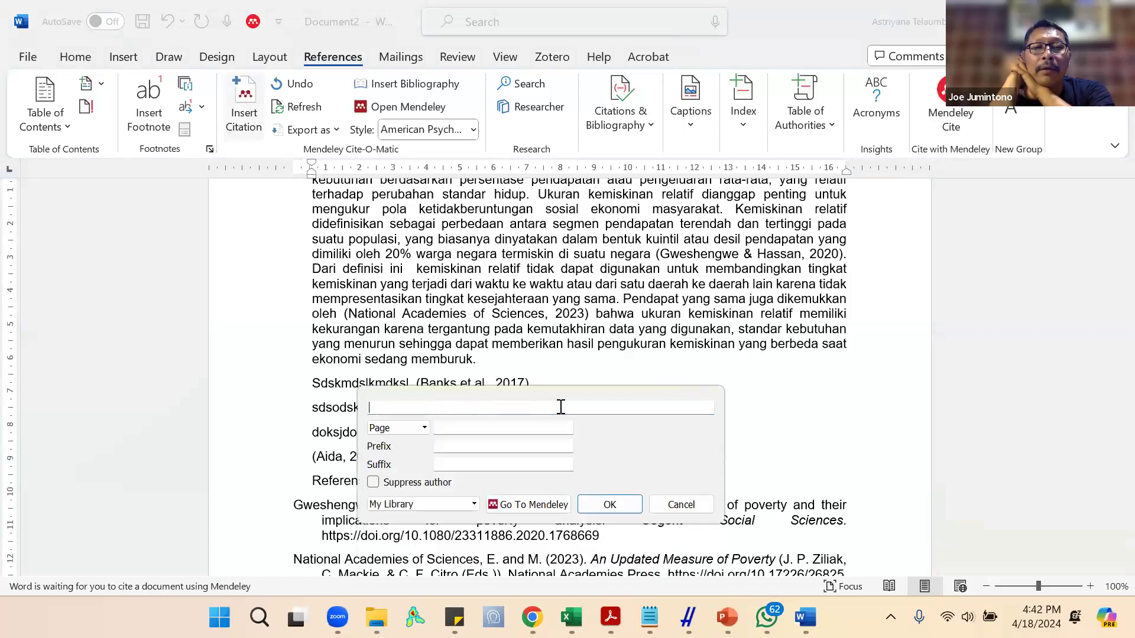
text(banks)
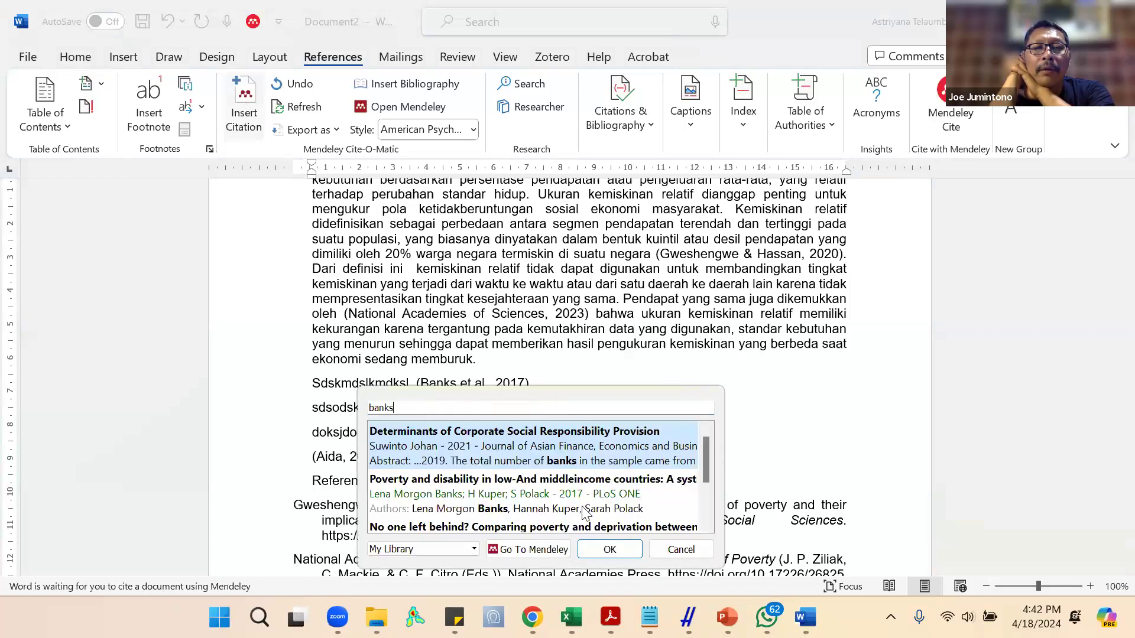
Pick the 2017 PLoS ONE article "Poverty and disability in low-And middleincome countries" and insert it as the citation.
scroll(559, 481, down, 3)
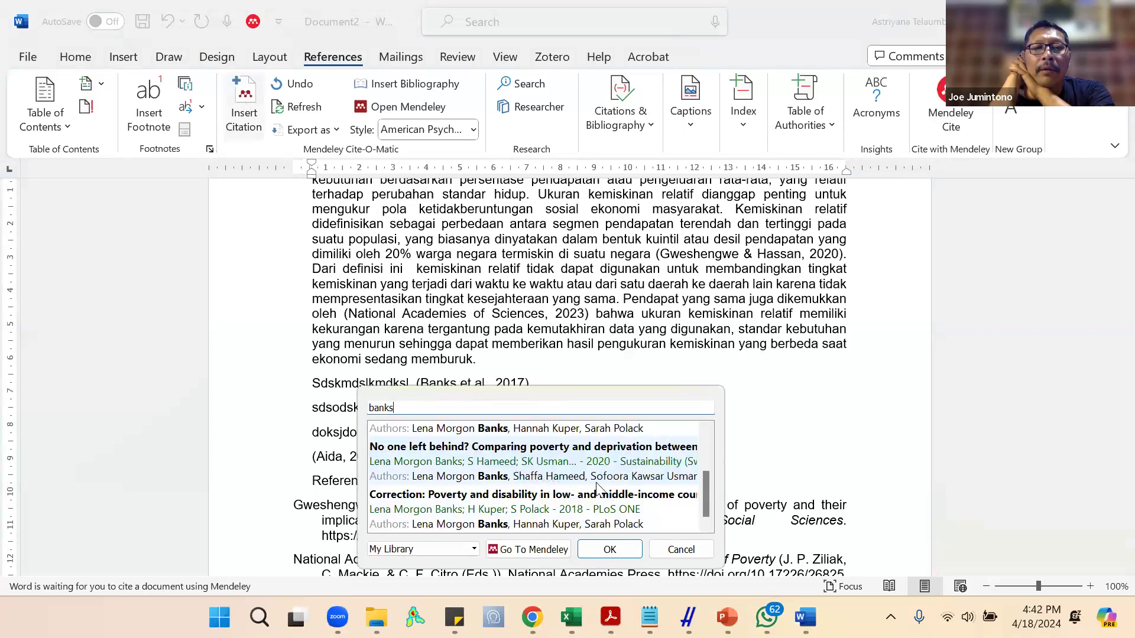
scroll(596, 488, up, 1)
scroll(597, 488, up, 1)
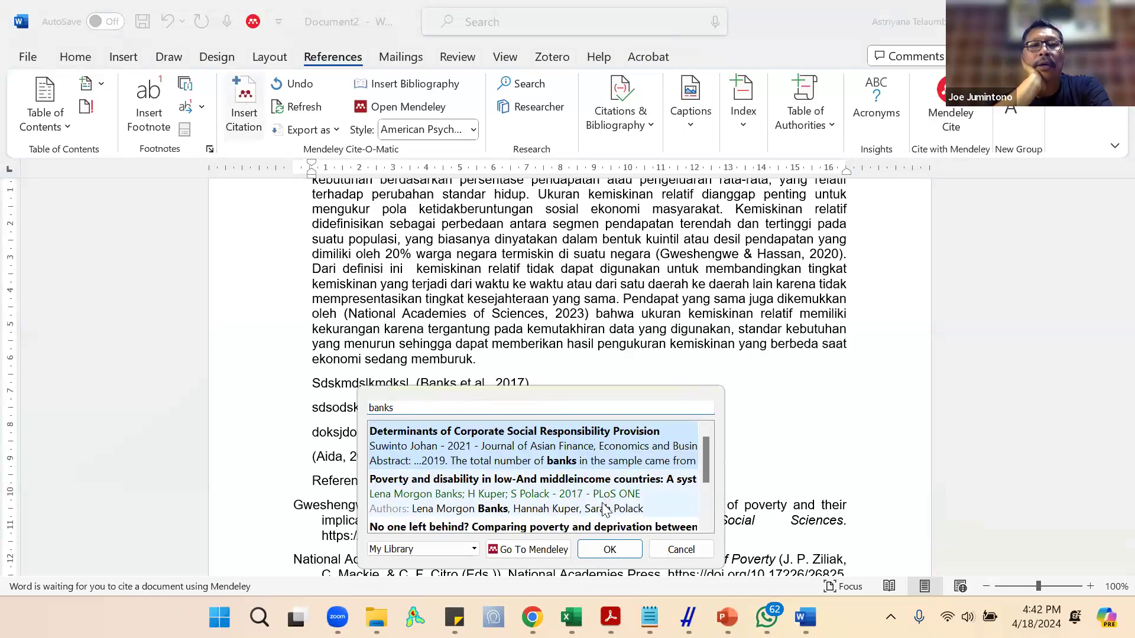
click(606, 496)
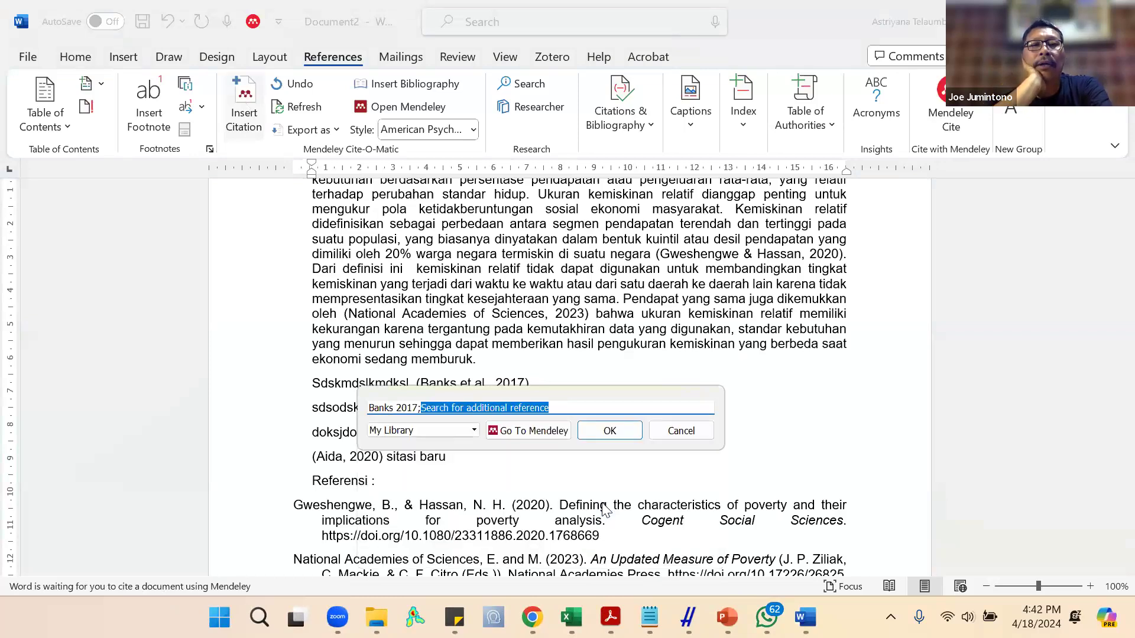
click(609, 430)
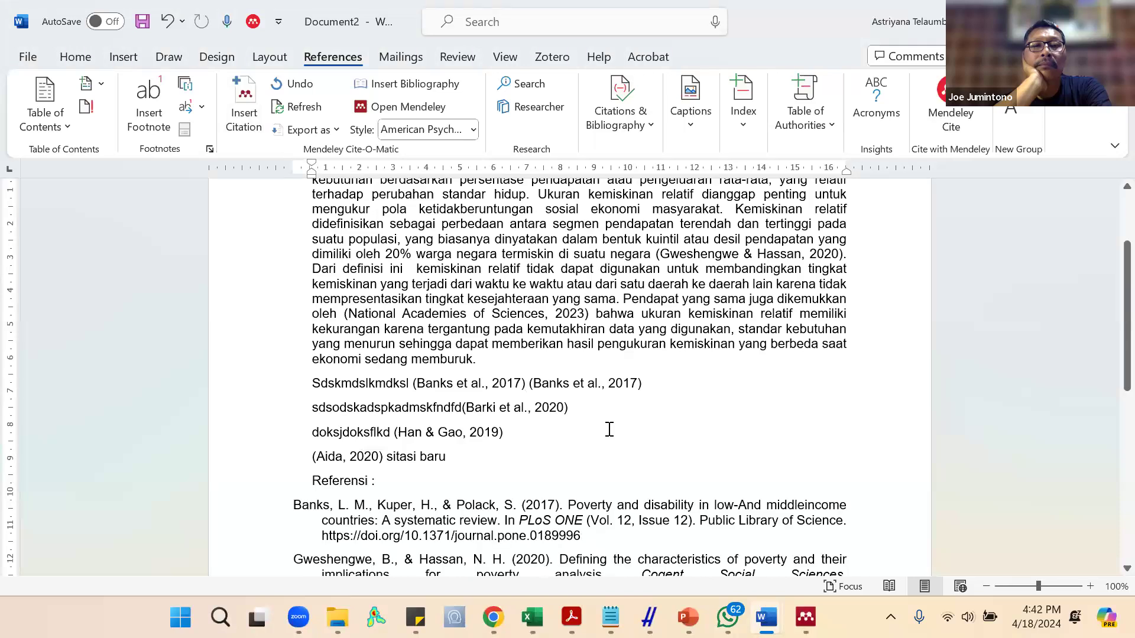
Delete the manually typed 2017 citation that follows the inserted Mendeley citation on the "Sdskmdslkmdksl" line.
key(shift+Right)
key(shift+Right)
key(shift+Right)
key(shift+Right)
key(shift+Right)
key(shift+Right)
key(shift+Right)
key(shift+Right)
key(shift+Right)
key(shift+Right)
key(shift+Right)
key(shift+Right)
key(shift+Right)
key(shift+Right)
key(shift+Right)
key(shift+Right)
key(shift+Right)
key(shift+Right)
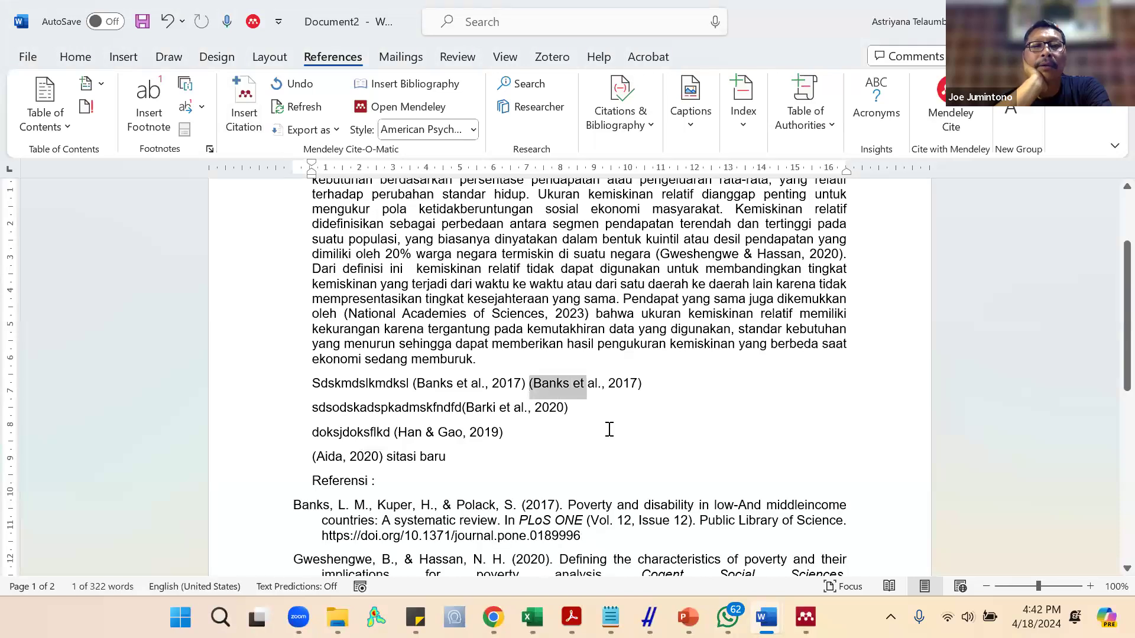
key(shift+Right)
key(shift+Right)
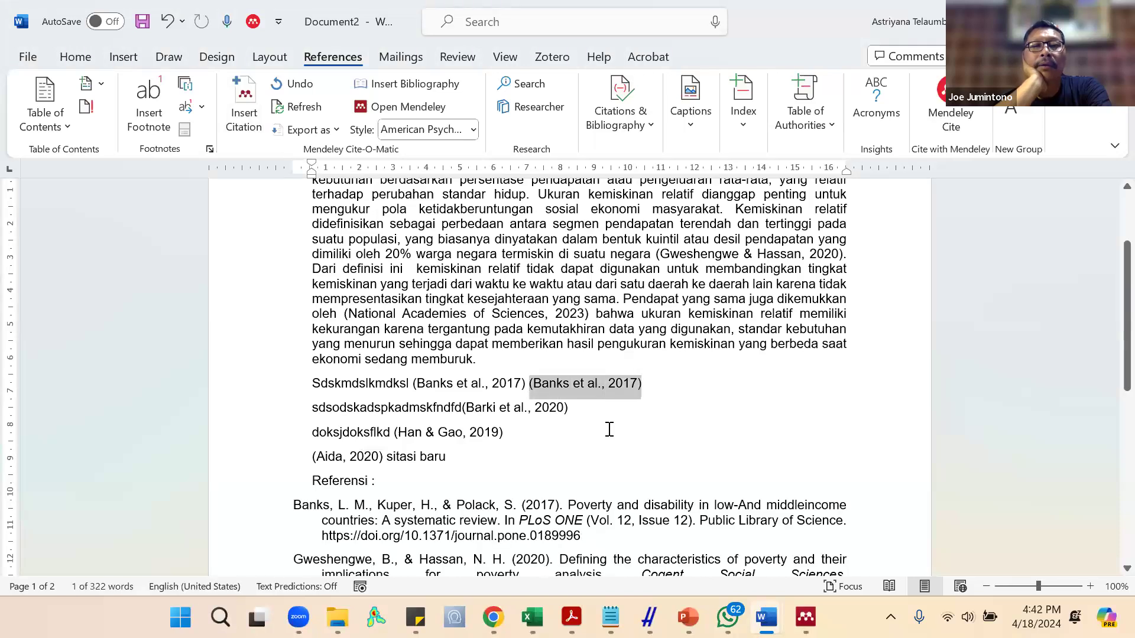
key(Delete)
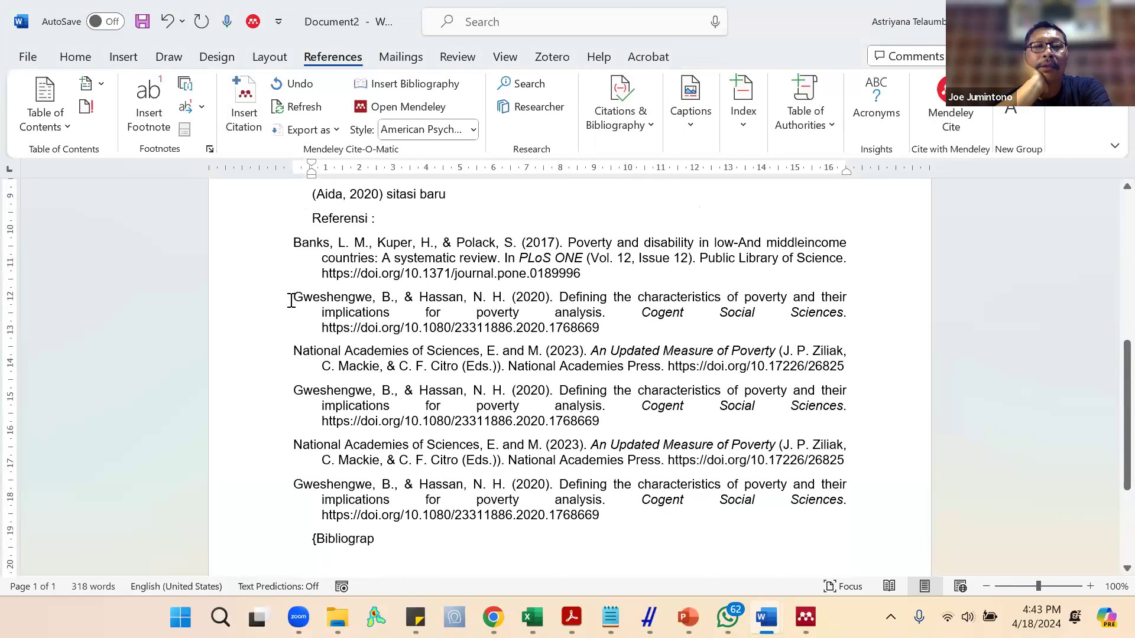
Delete all the repeated bibliography entries and the stray "{Bibliograp" text under the Referensi heading.
click(294, 383)
click(299, 408)
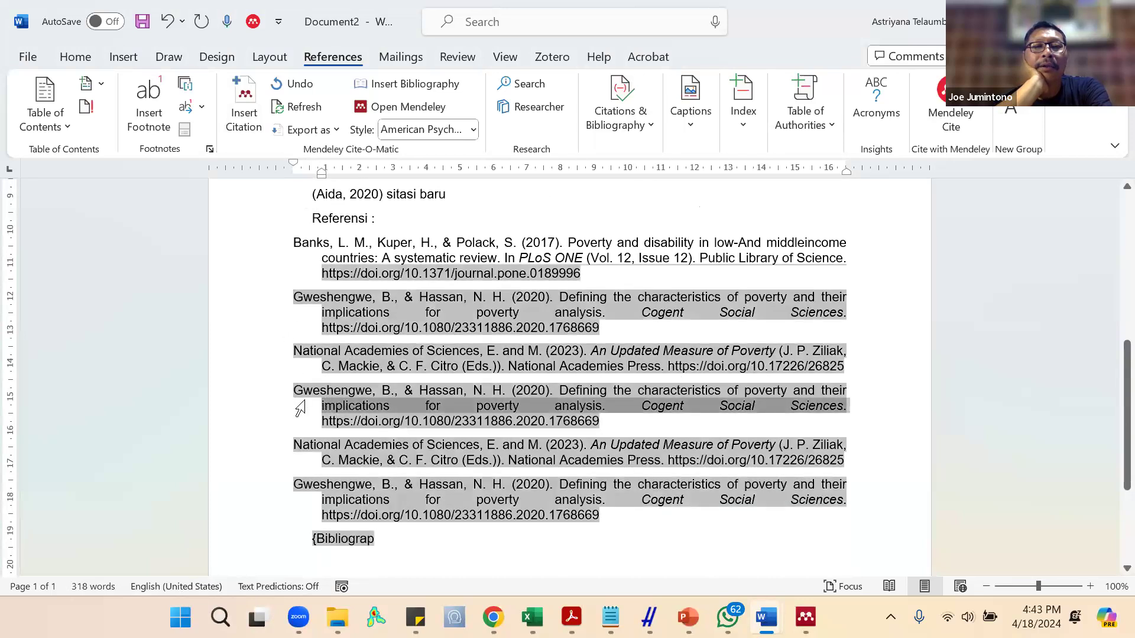
click(421, 390)
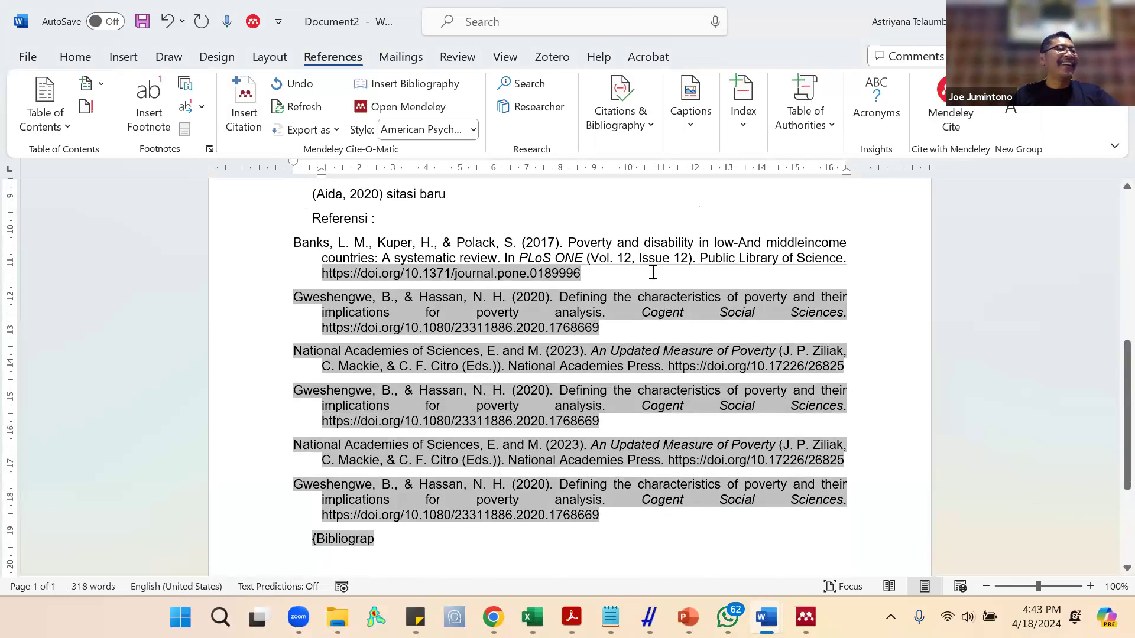
click(585, 209)
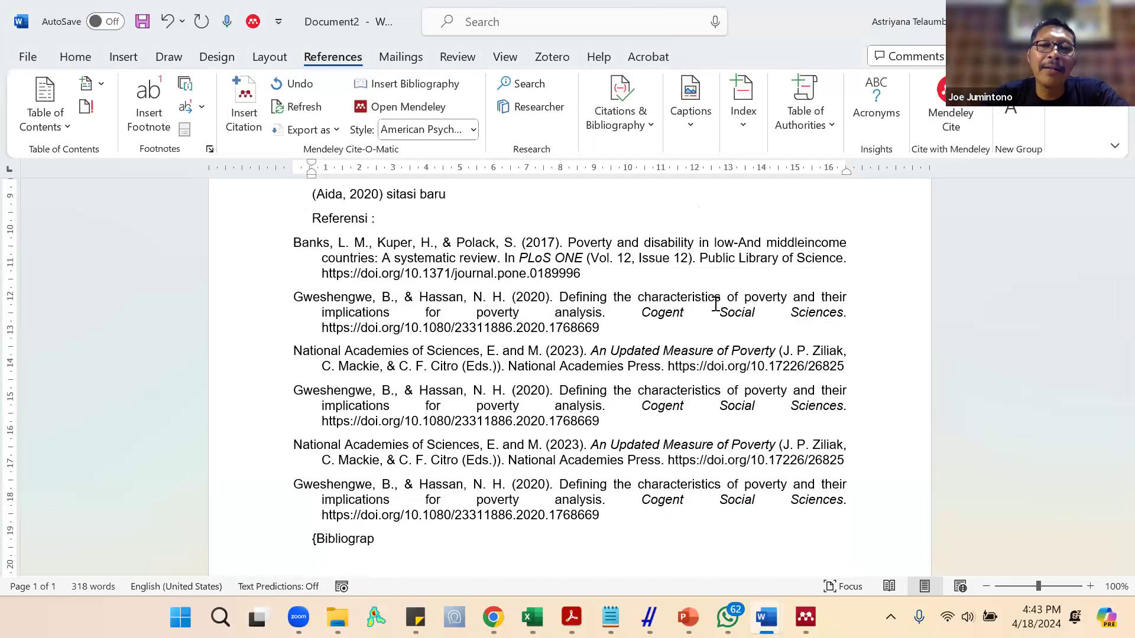
click(294, 242)
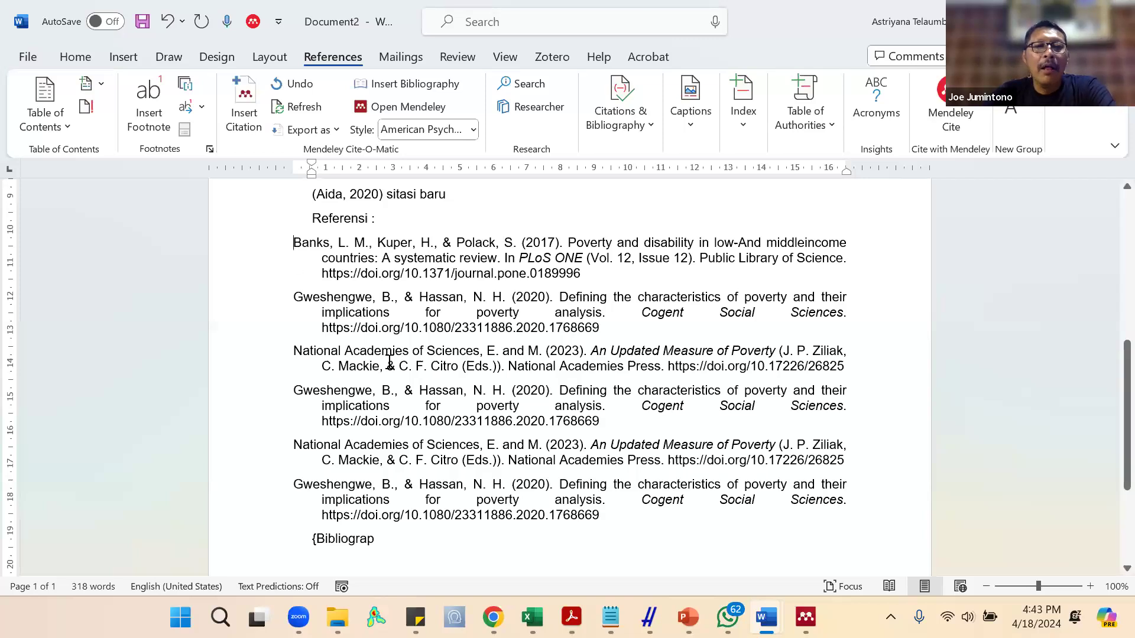
key(ctrl+shift+End)
key(Delete)
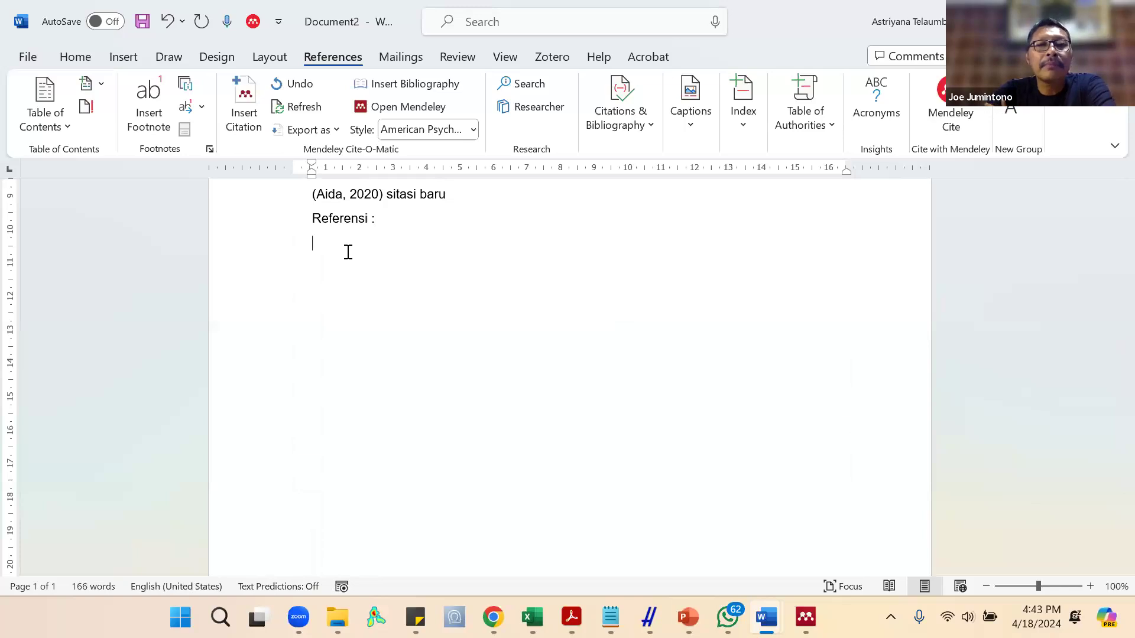
Refresh the Mendeley citations and insert the bibliography under the Referensi heading.
click(299, 107)
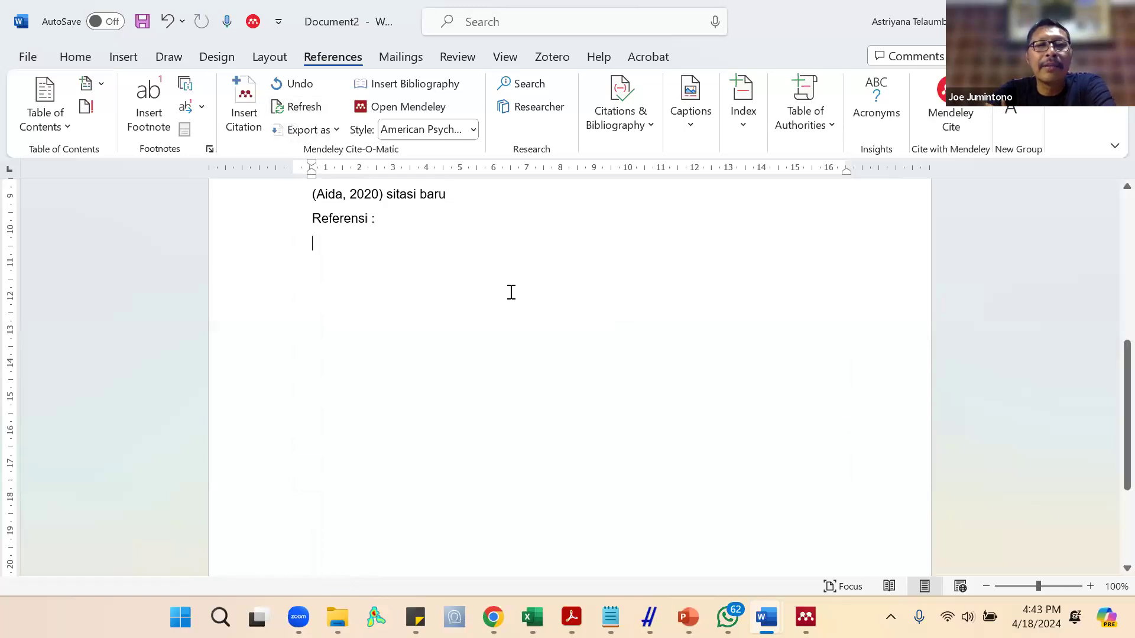
scroll(511, 292, up, 2)
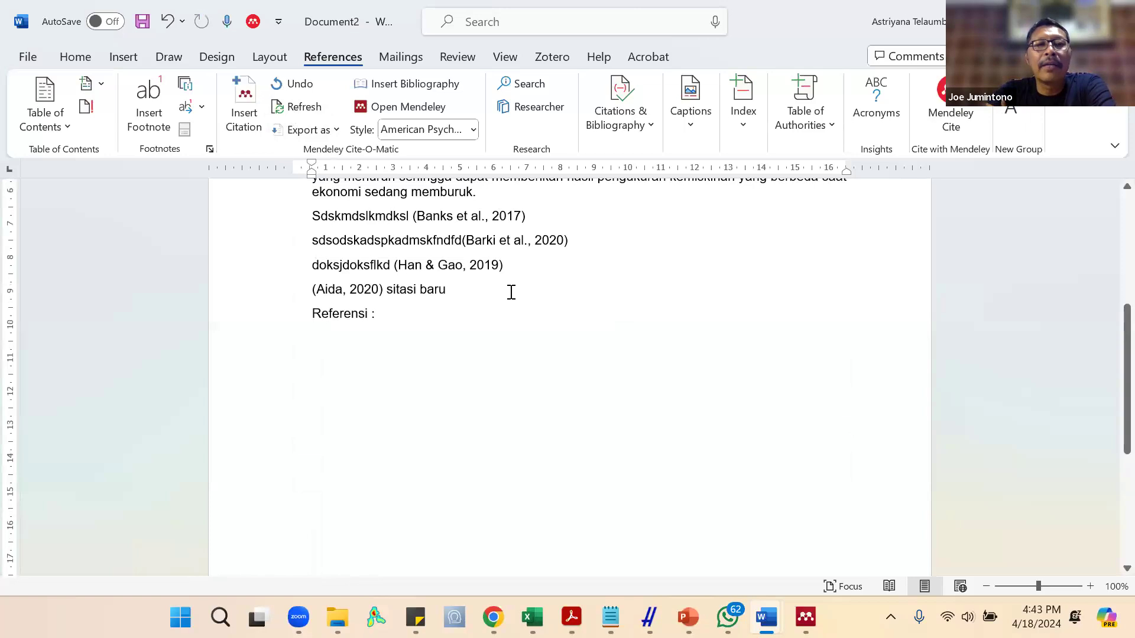
click(385, 87)
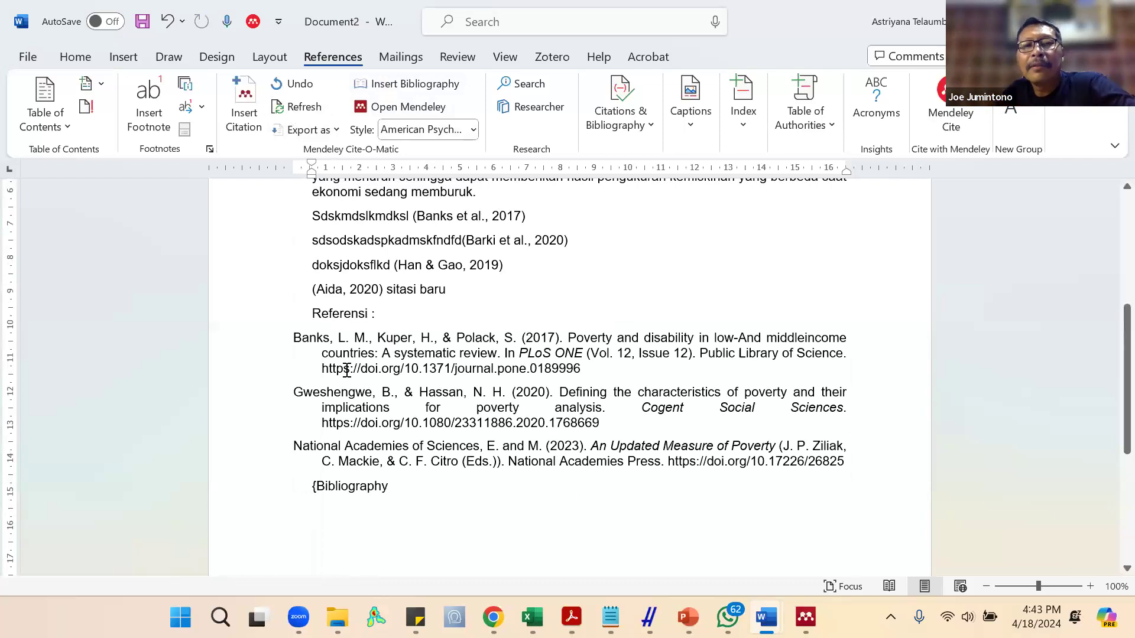
Try refreshing the Mendeley citations with the bibliography in place, and undo that refresh.
click(303, 110)
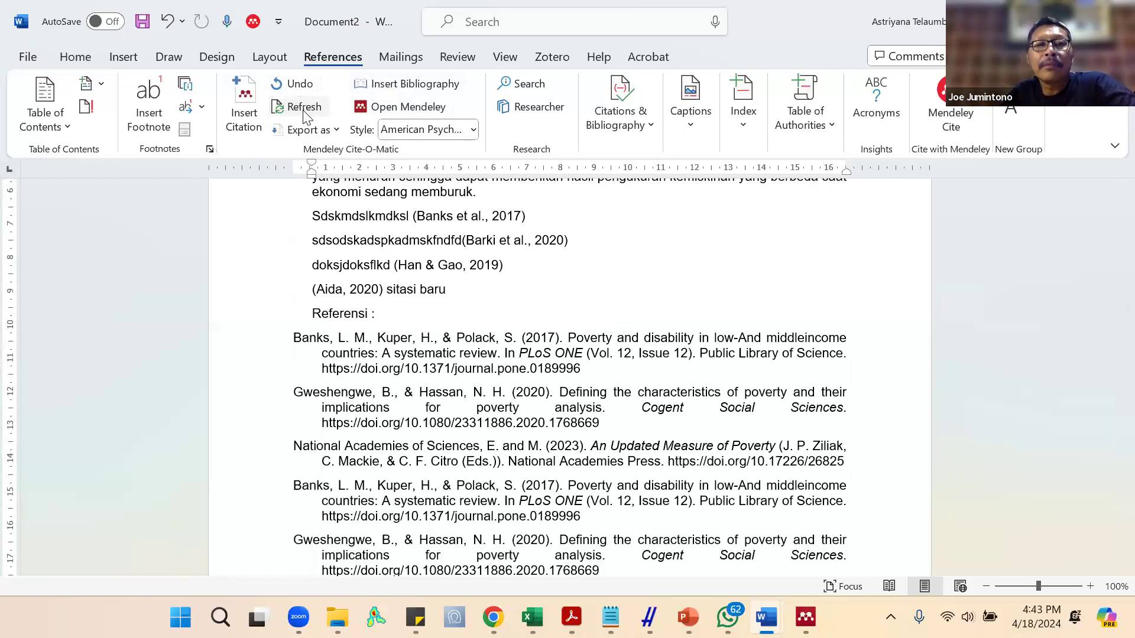
scroll(678, 283, down, 1)
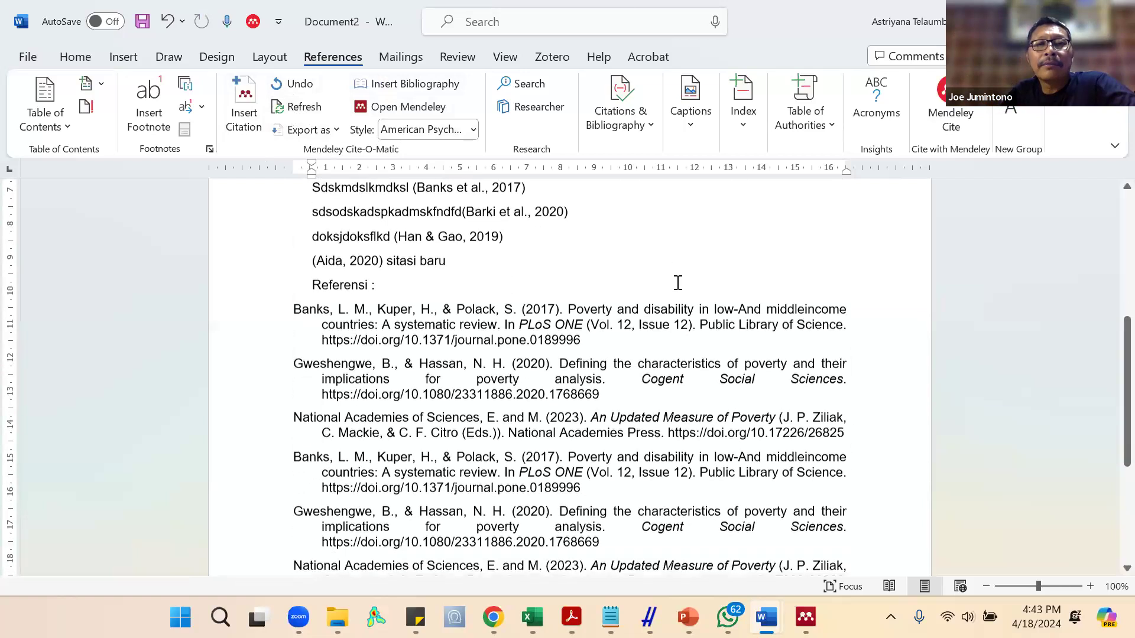
scroll(678, 283, down, 1)
scroll(678, 282, down, 4)
scroll(678, 282, up, 1)
key(ctrl+z)
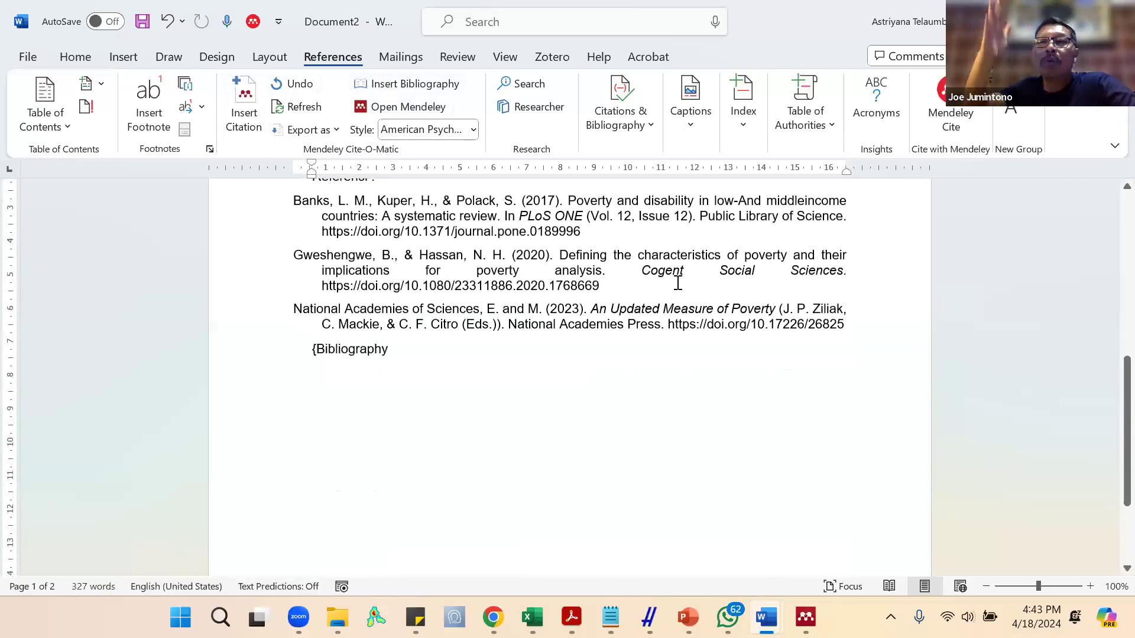
scroll(678, 283, up, 5)
scroll(678, 283, down, 5)
scroll(678, 282, down, 1)
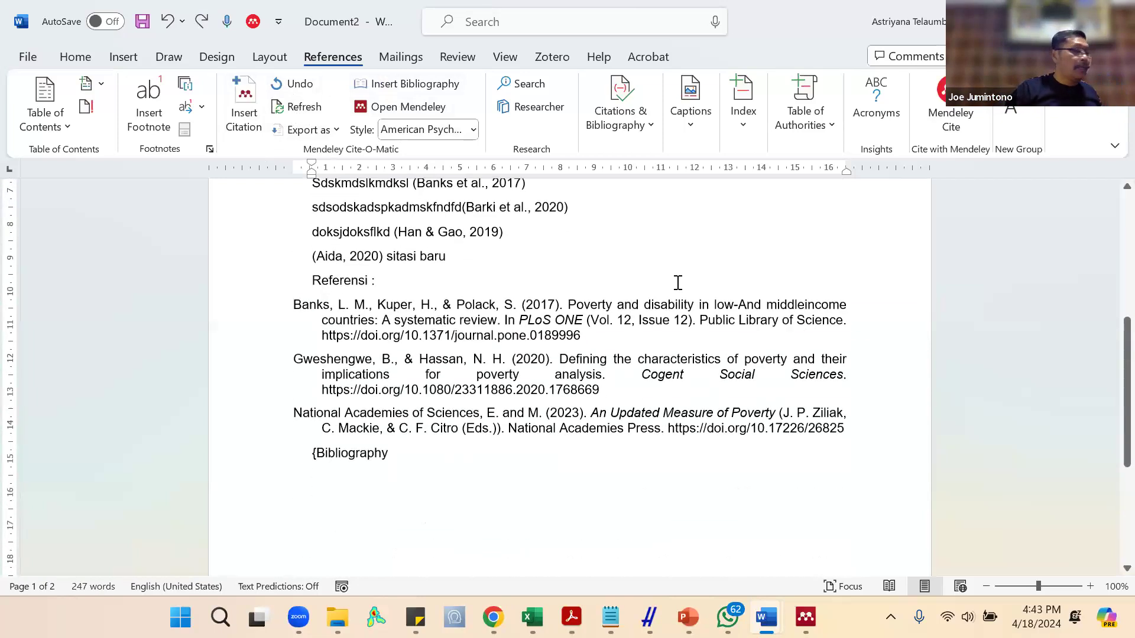
Clear the bibliography and the stray "{Bibliography" text below Referensi, and insert a fresh Mendeley bibliography there.
click(494, 337)
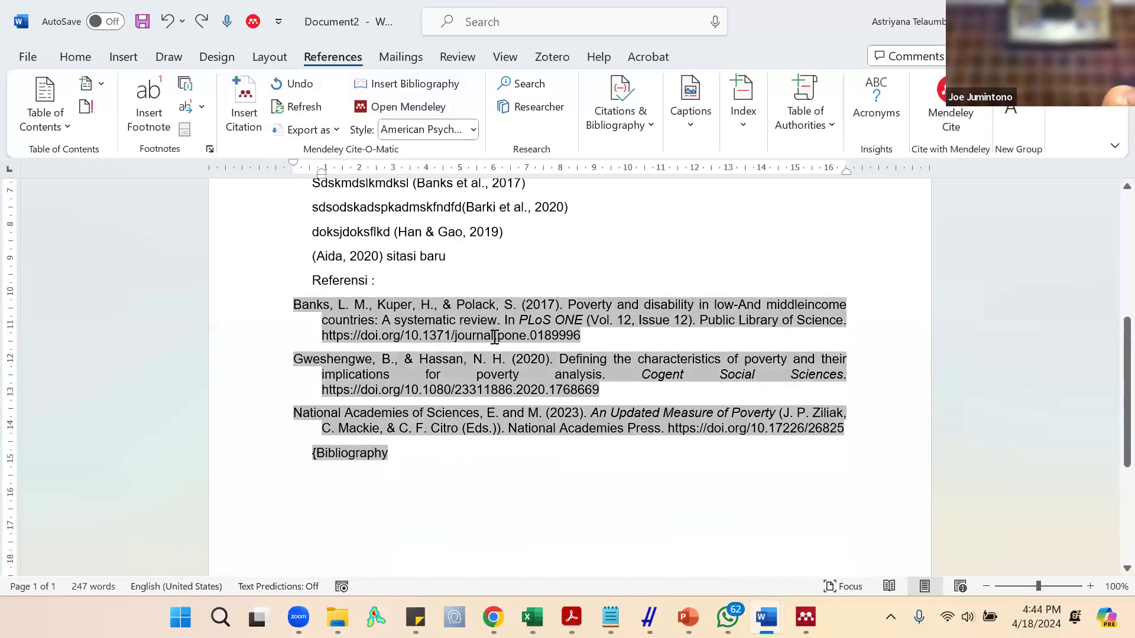
click(537, 269)
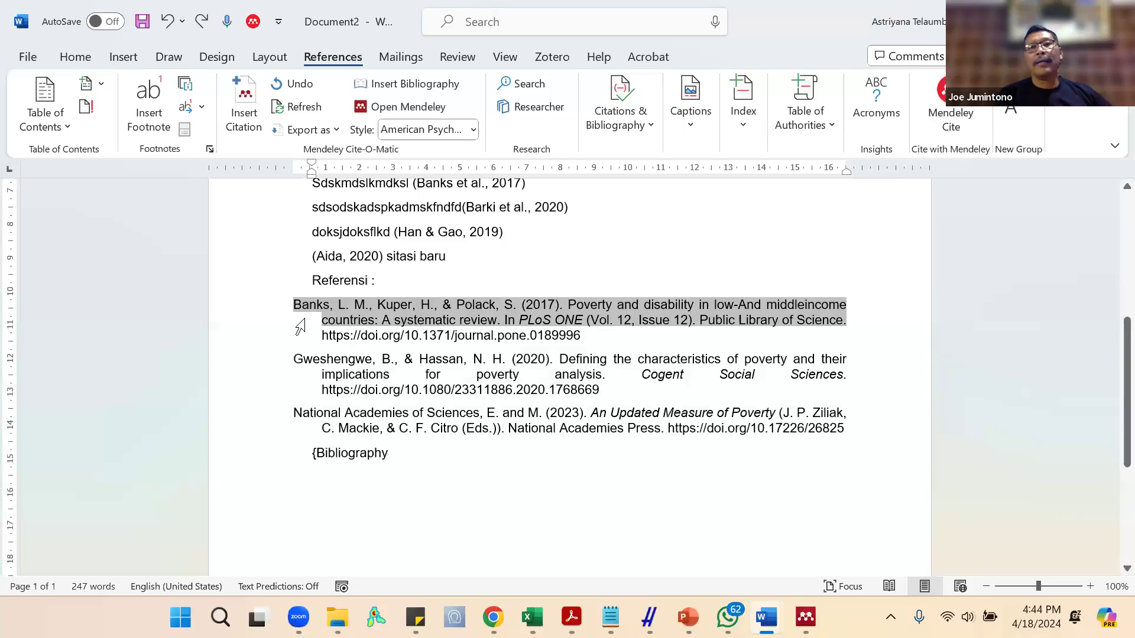
drag(407, 473, 410, 479)
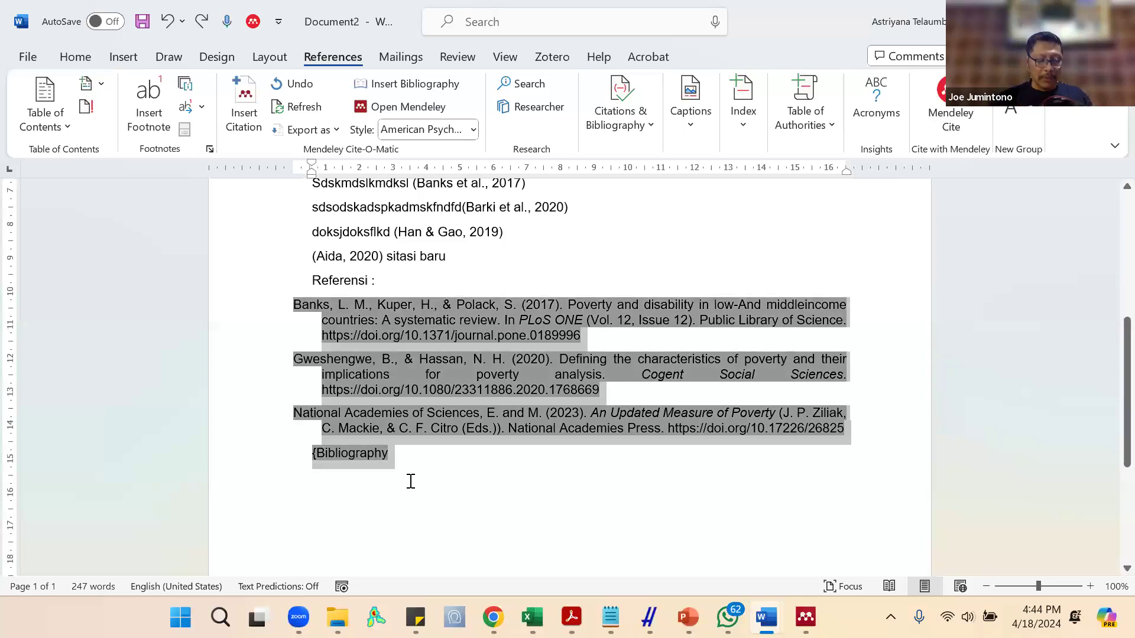
key(Delete)
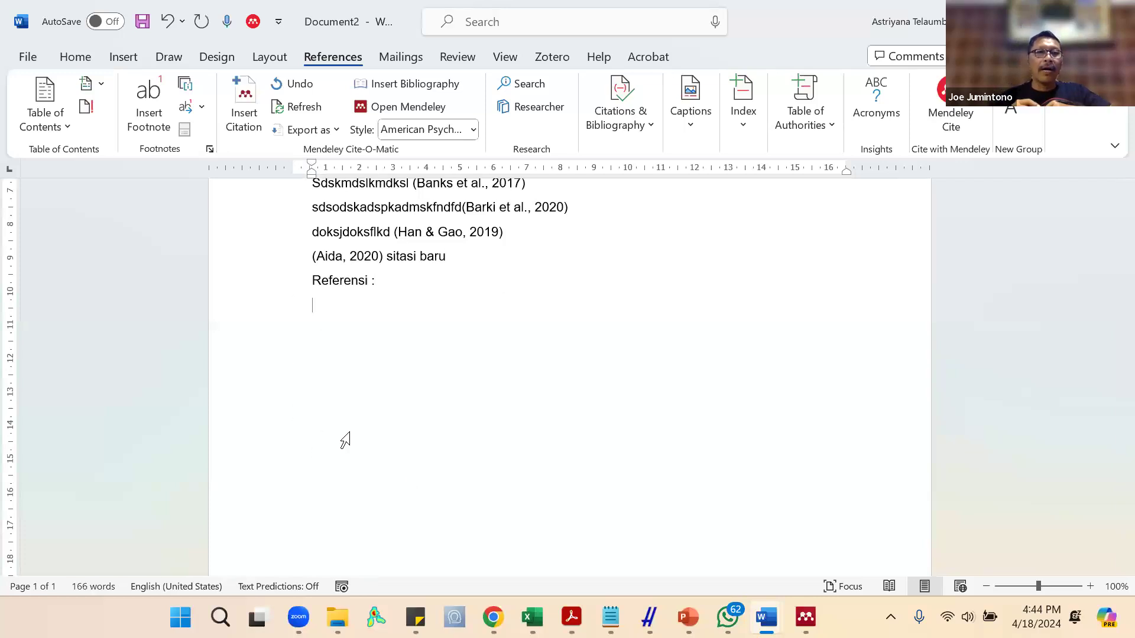
click(304, 108)
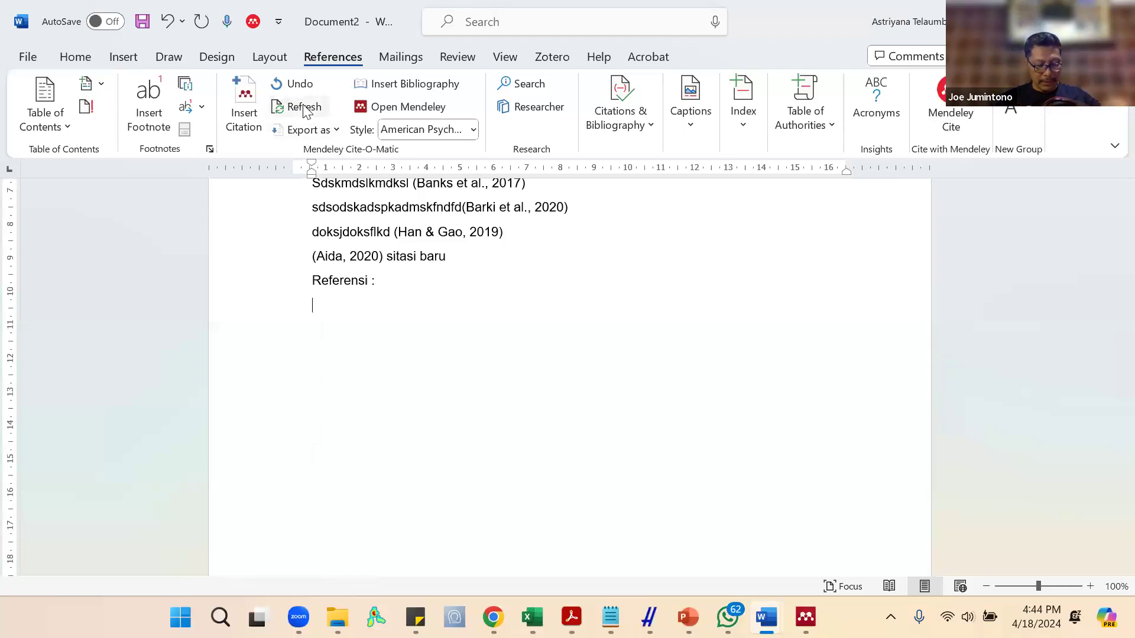
click(423, 84)
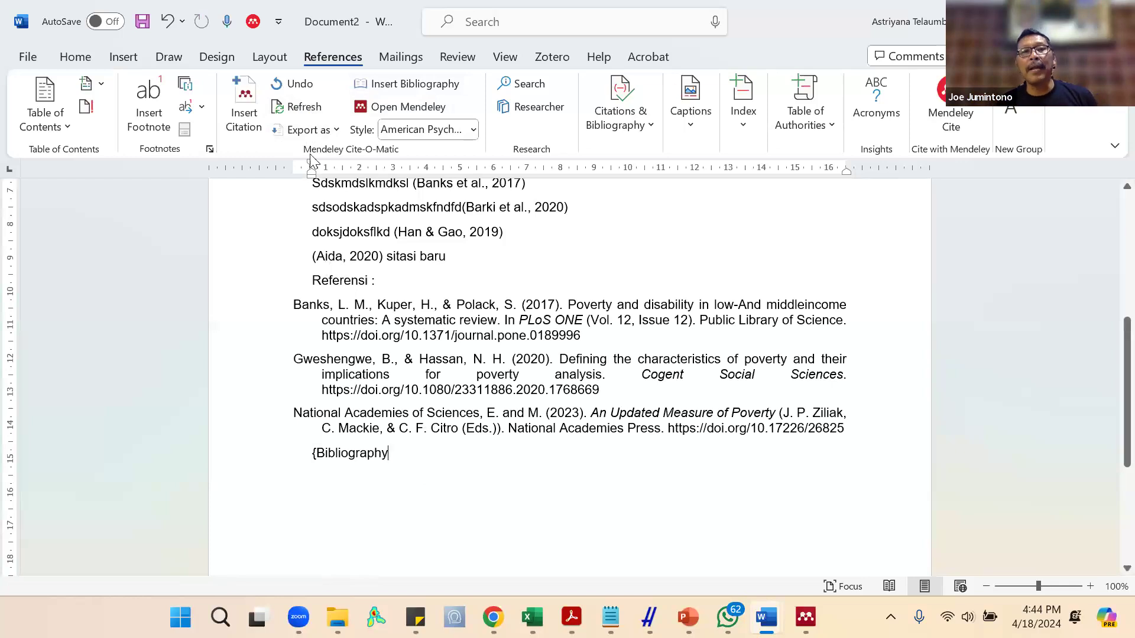
Try another Mendeley refresh of the newly inserted bibliography and undo it.
click(300, 110)
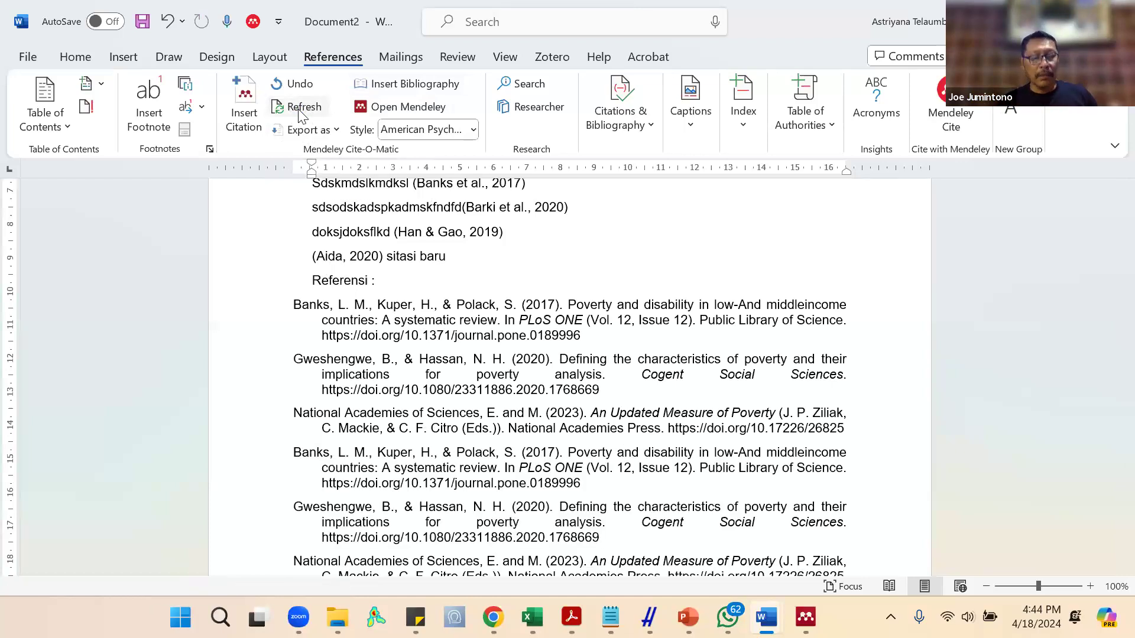
scroll(442, 371, down, 1)
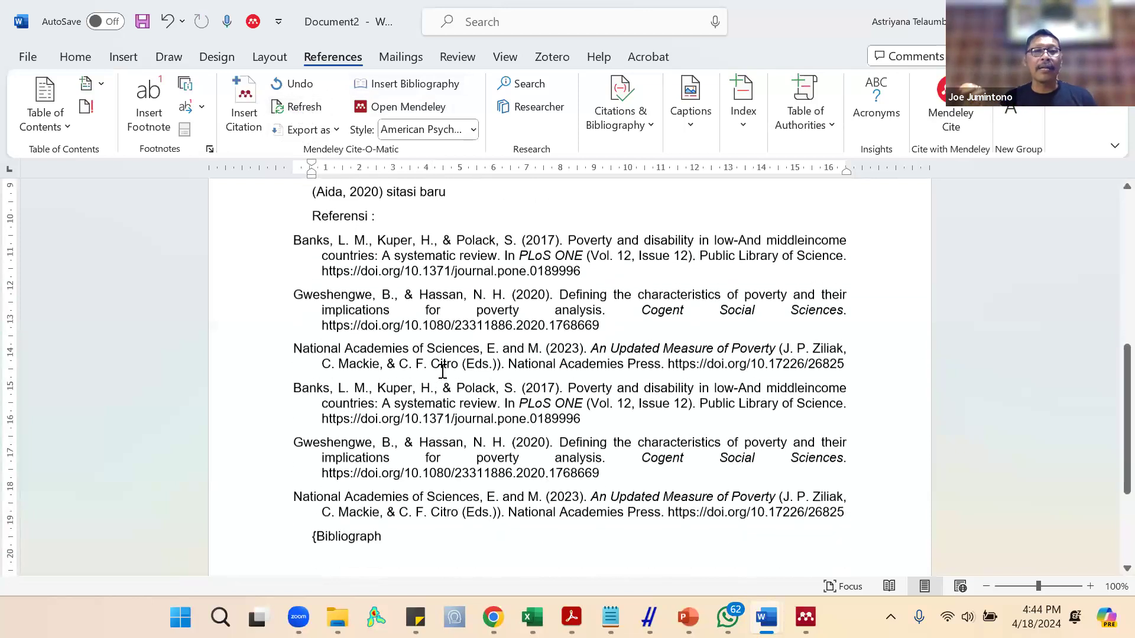
key(ctrl+z)
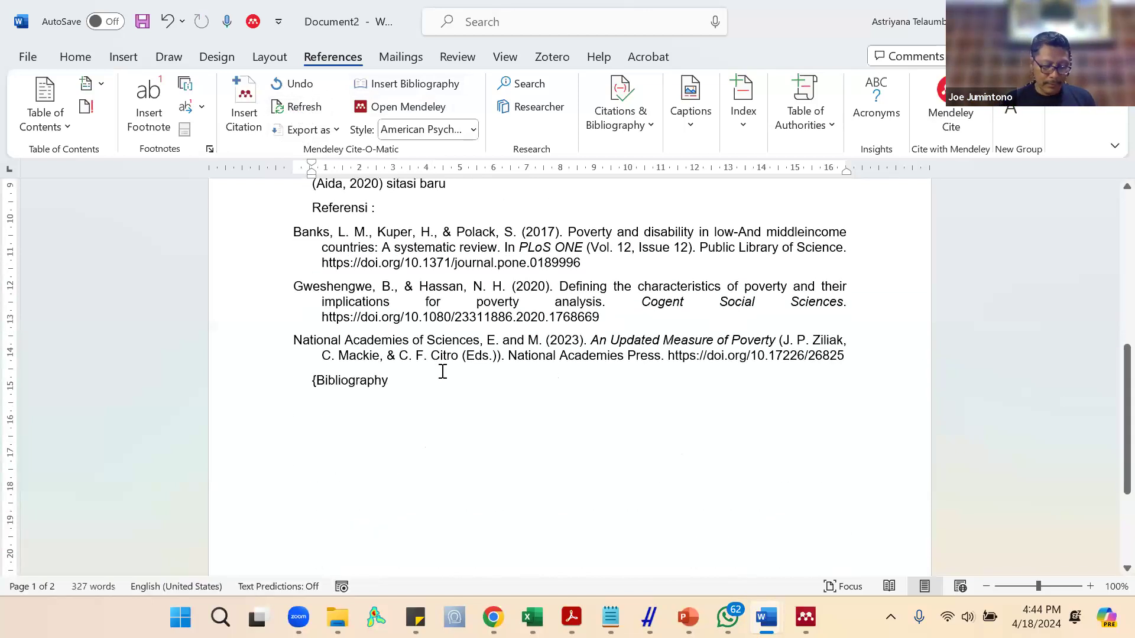
scroll(442, 371, down, 2)
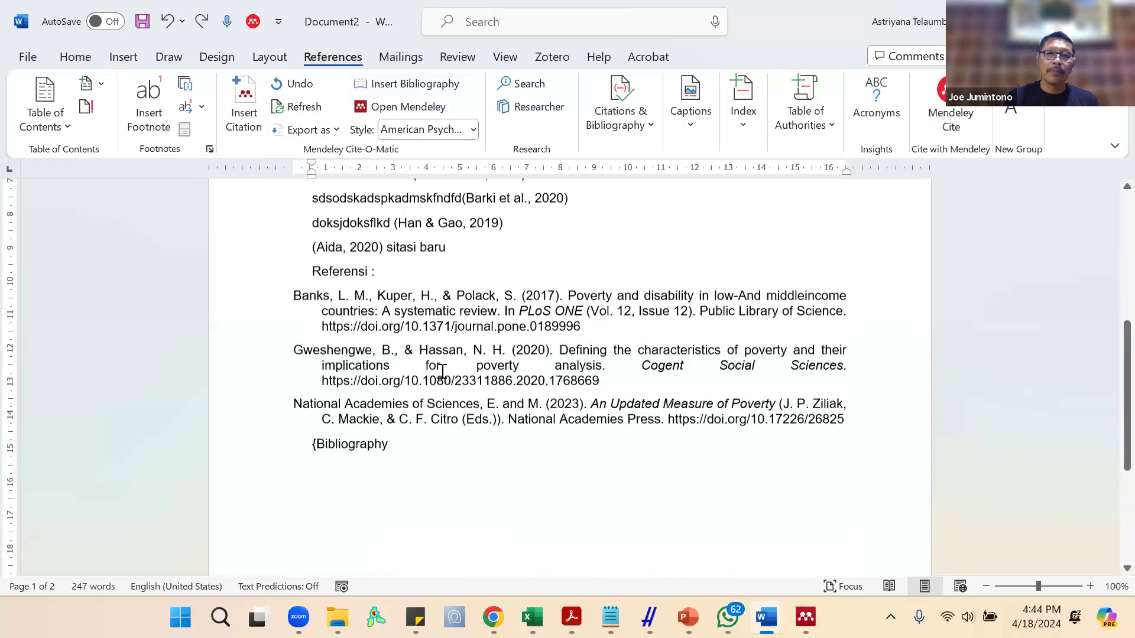
Delete the whole bibliography under Referensi, including the trailing "{Bibliography" text.
click(448, 435)
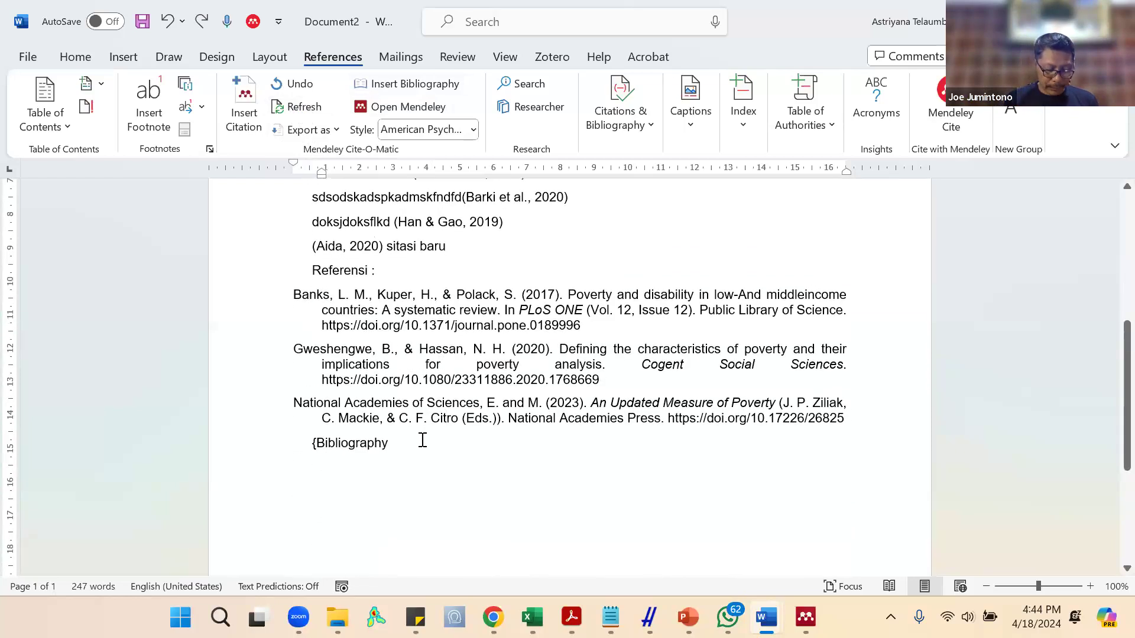
click(422, 441)
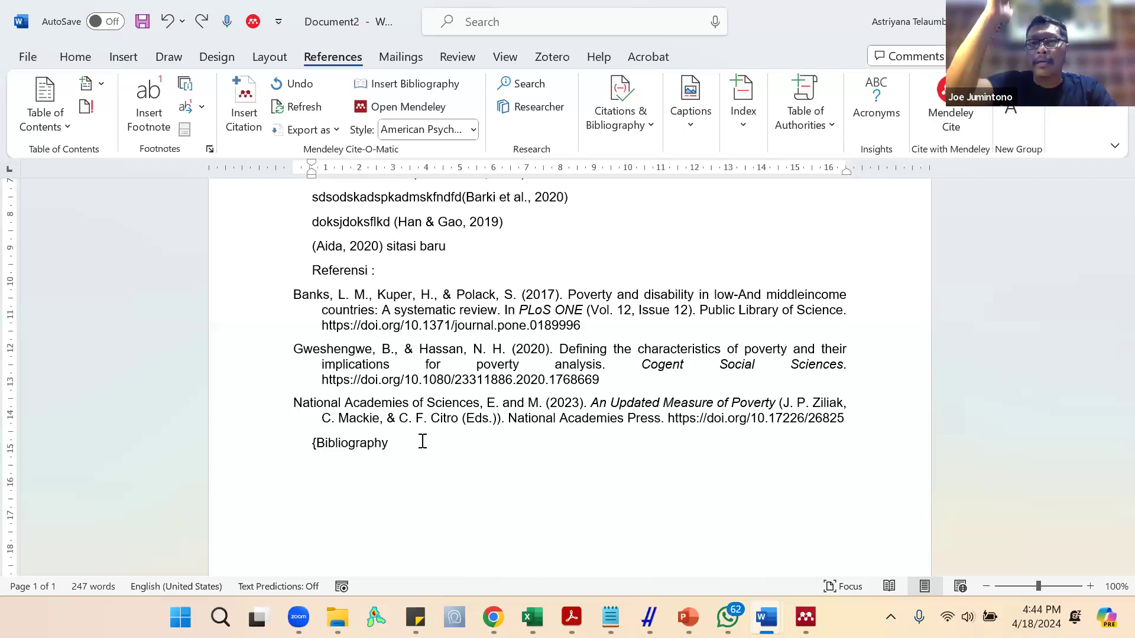
key(ctrl+shift+Up)
key(ctrl+shift+Up)
key(ctrl+shift+Up)
key(ctrl+shift+Up)
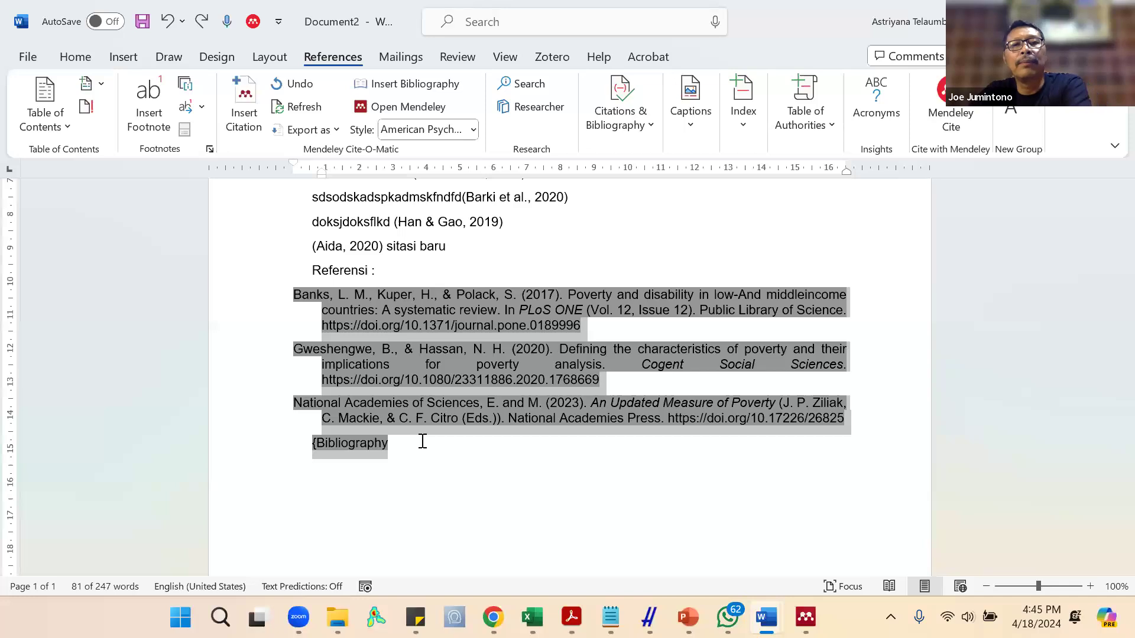
click(422, 442)
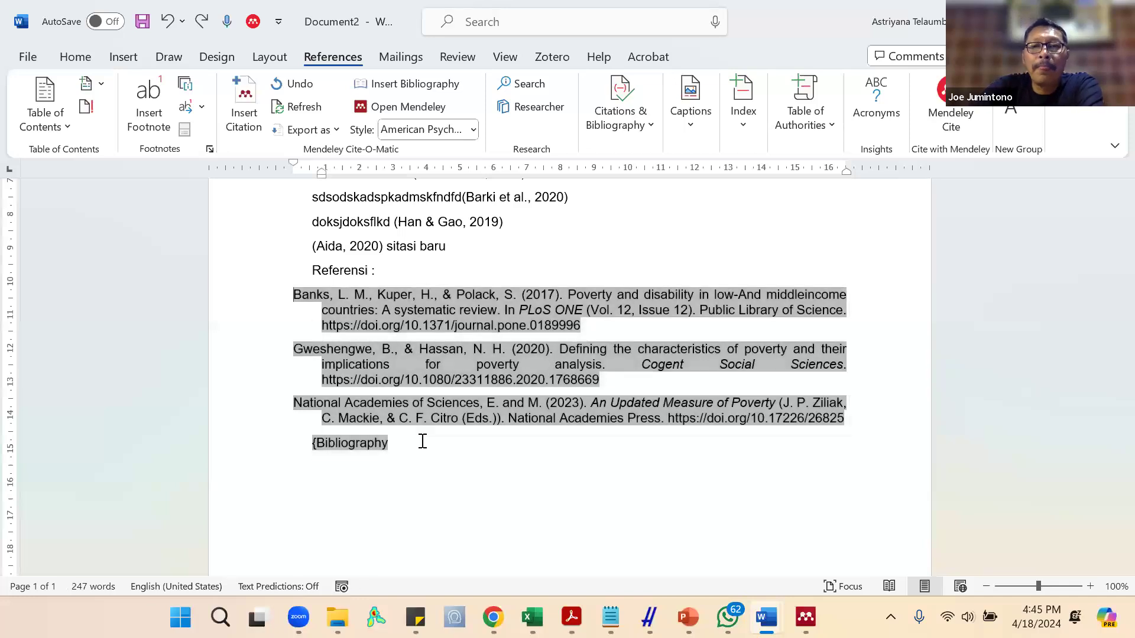
drag(296, 347, 282, 304)
key(Delete)
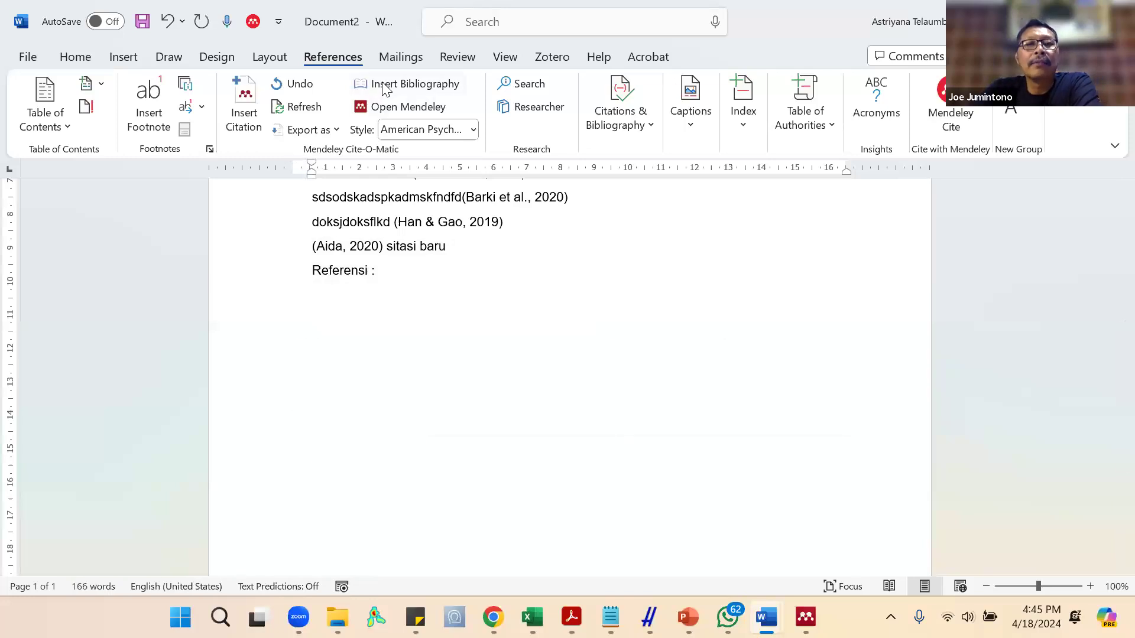
Refresh the Mendeley citations and insert the bibliography on the empty line below Referensi.
click(284, 108)
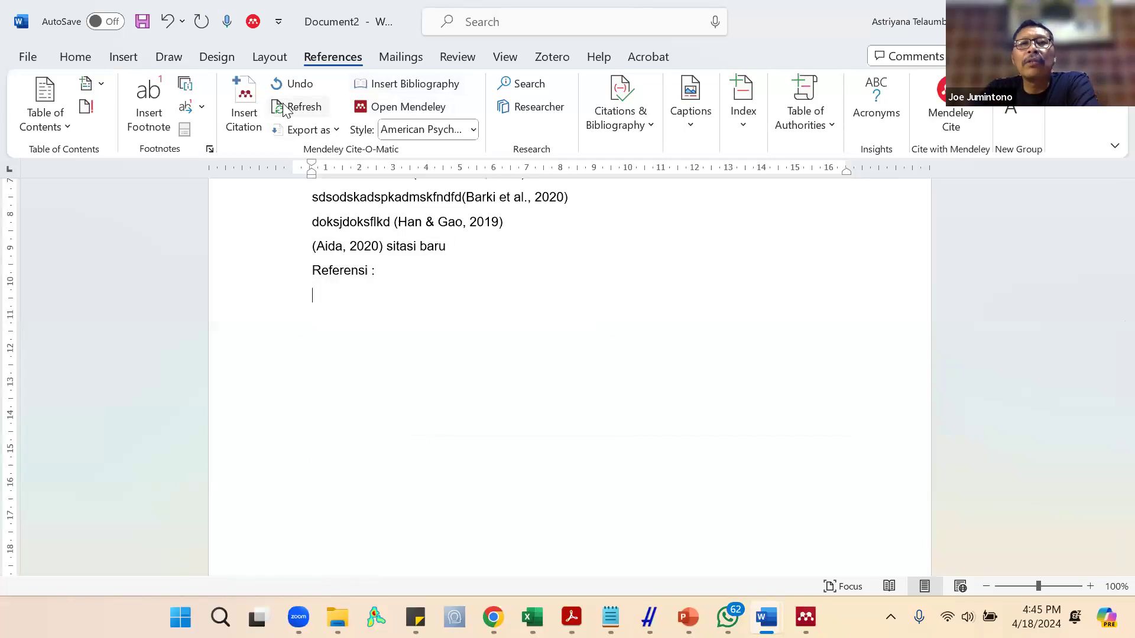
click(390, 87)
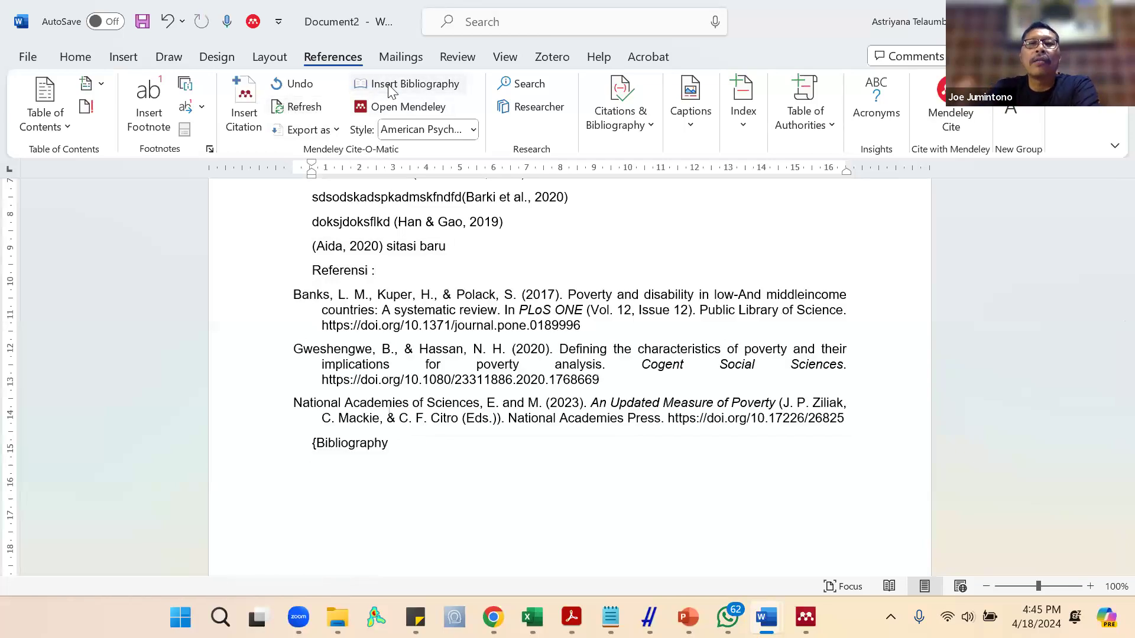
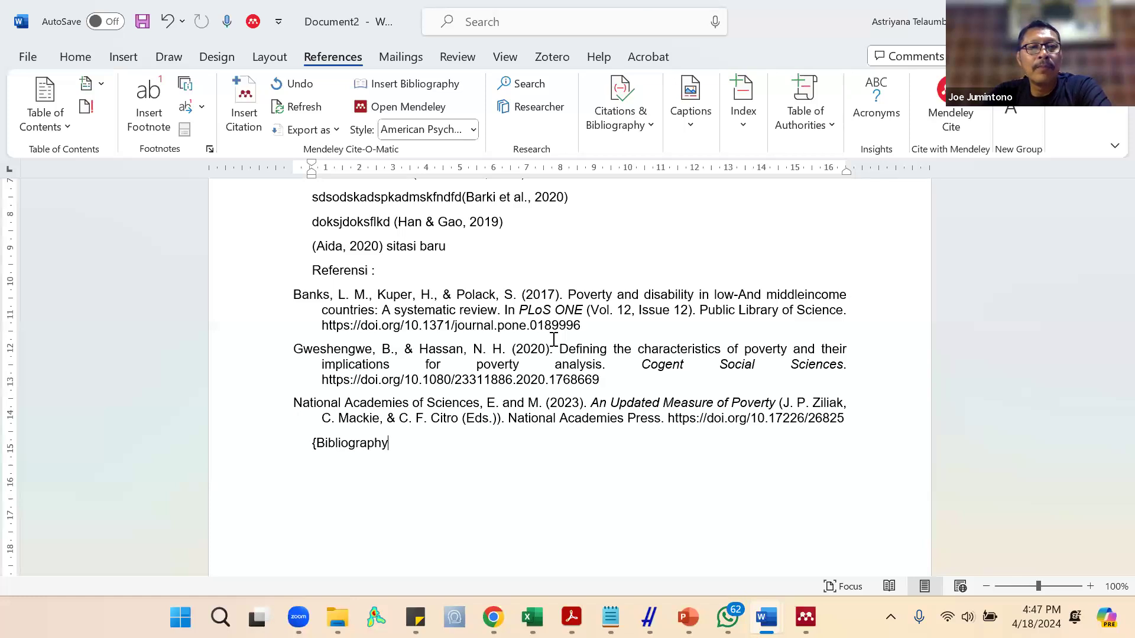
Switch to Mendeley Desktop to view the Recently Added references, and return to the Word document.
click(805, 617)
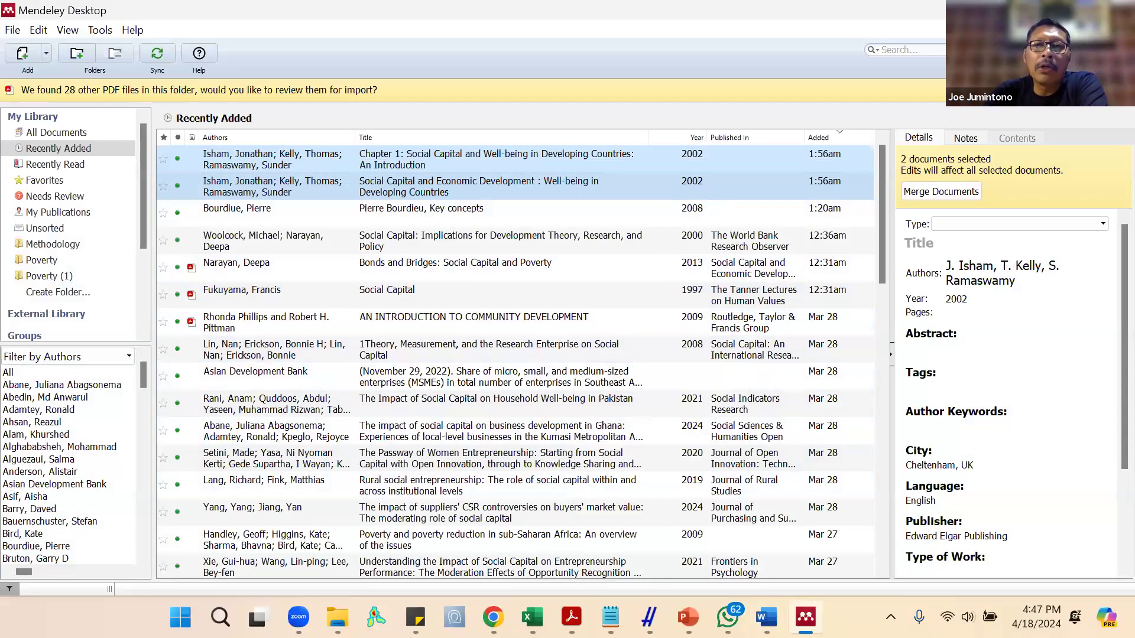
key(alt+Tab)
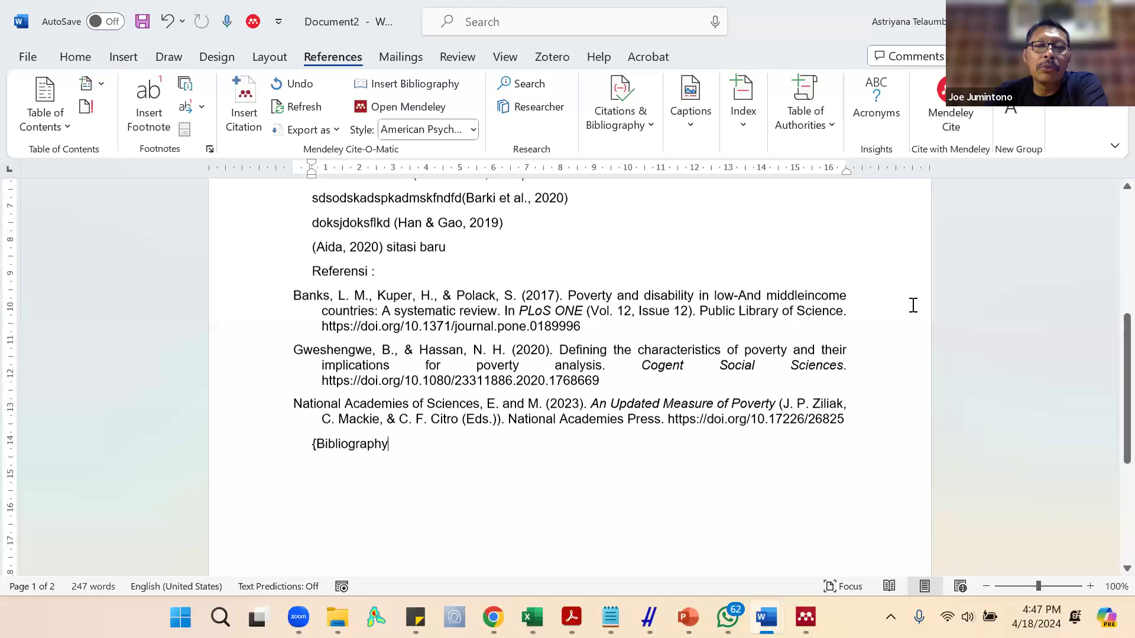
Clear the inserted reference entries and the leftover "{Bibliography" text below the Referensi heading.
scroll(913, 305, up, 3)
scroll(913, 305, down, 2)
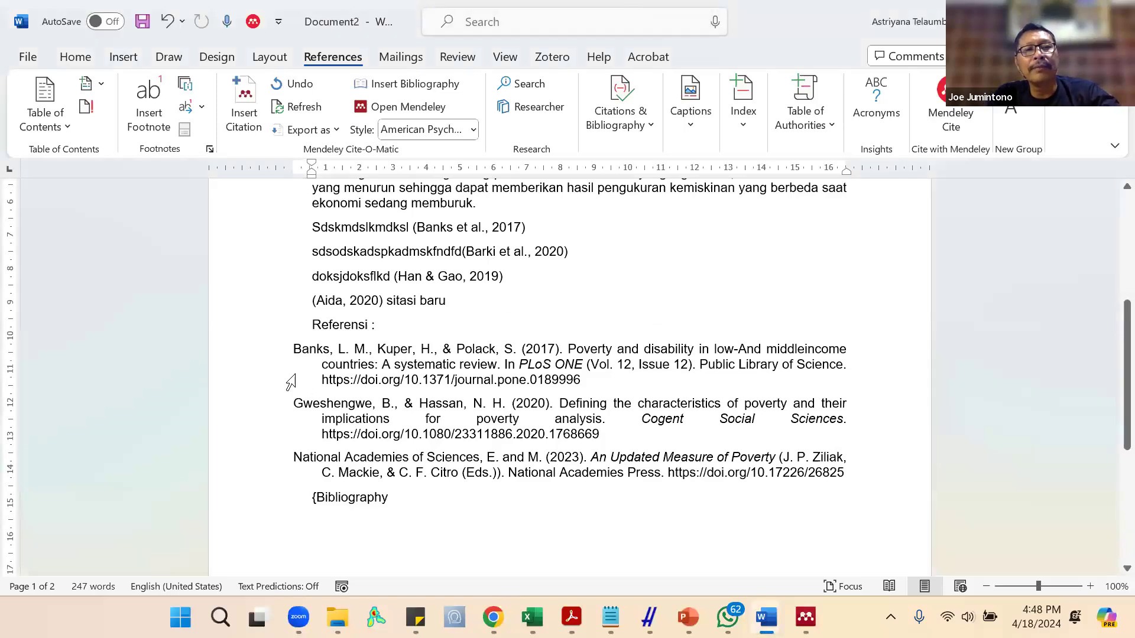
drag(282, 355, 377, 510)
key(Delete)
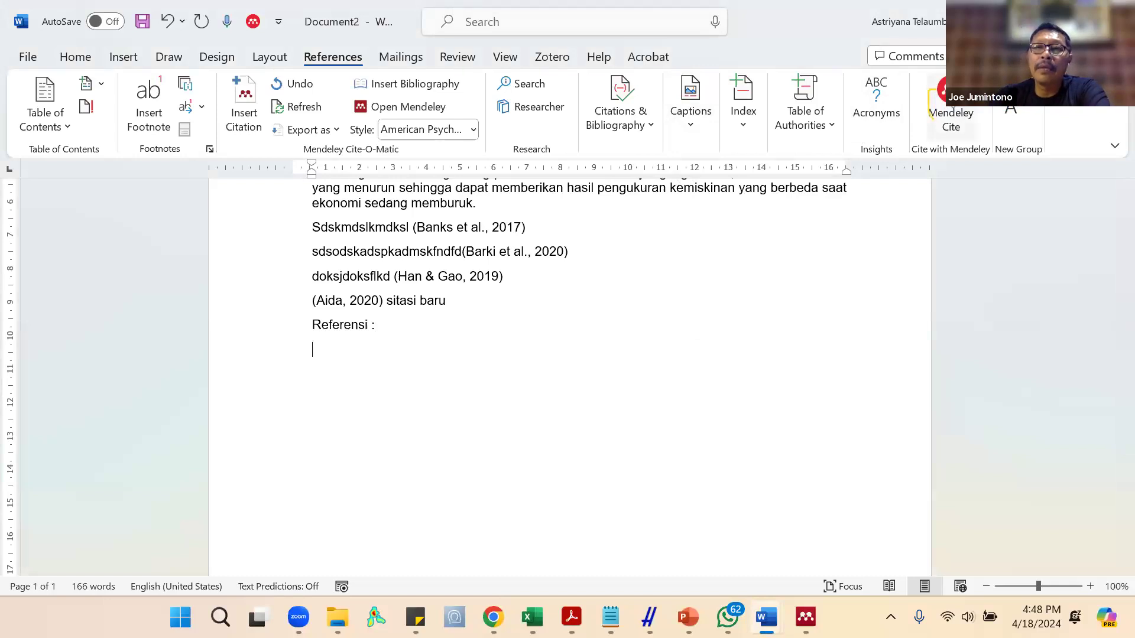
Open Mendeley Cite, get started, and sign in to Mendeley by entering the account password.
click(950, 113)
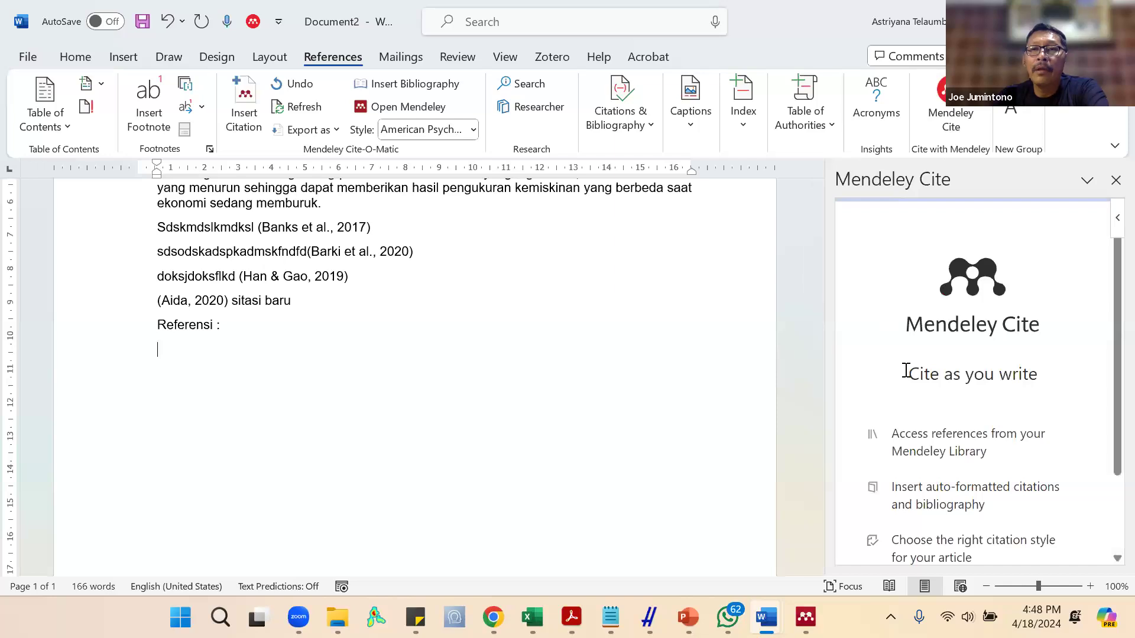
scroll(910, 381, down, 1)
scroll(907, 378, up, 3)
scroll(909, 379, down, 3)
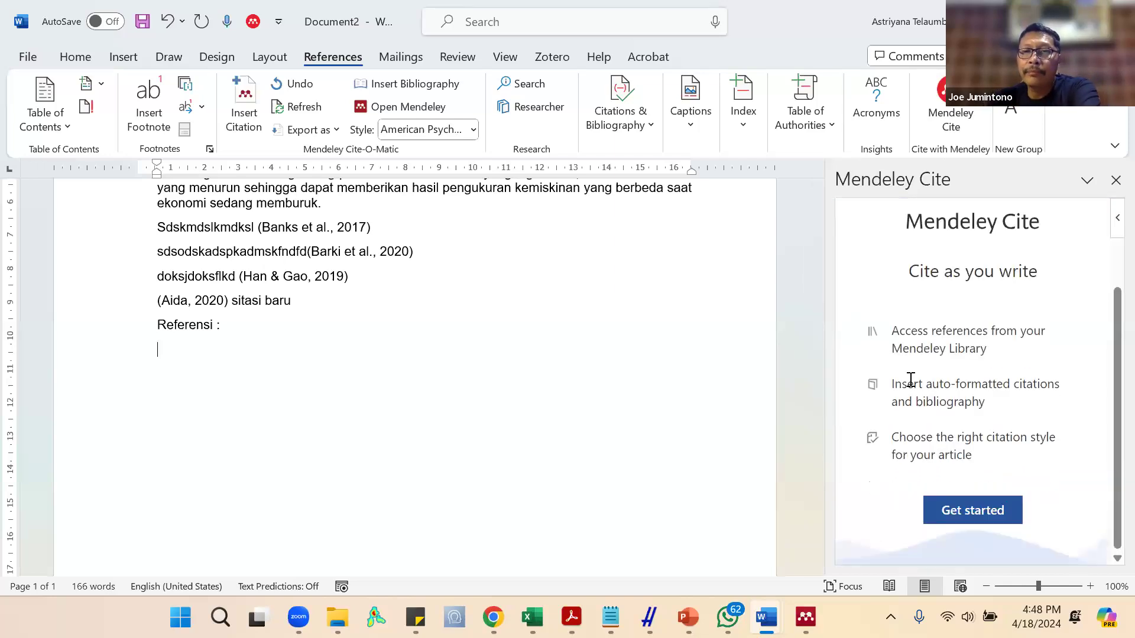
click(957, 518)
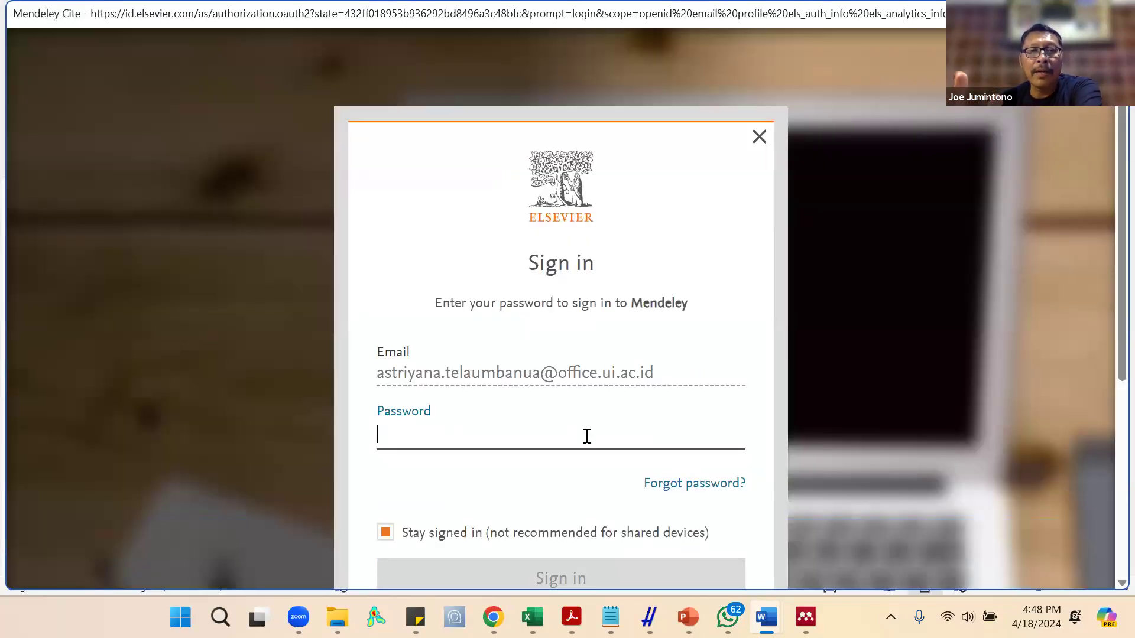
text(••••••••)
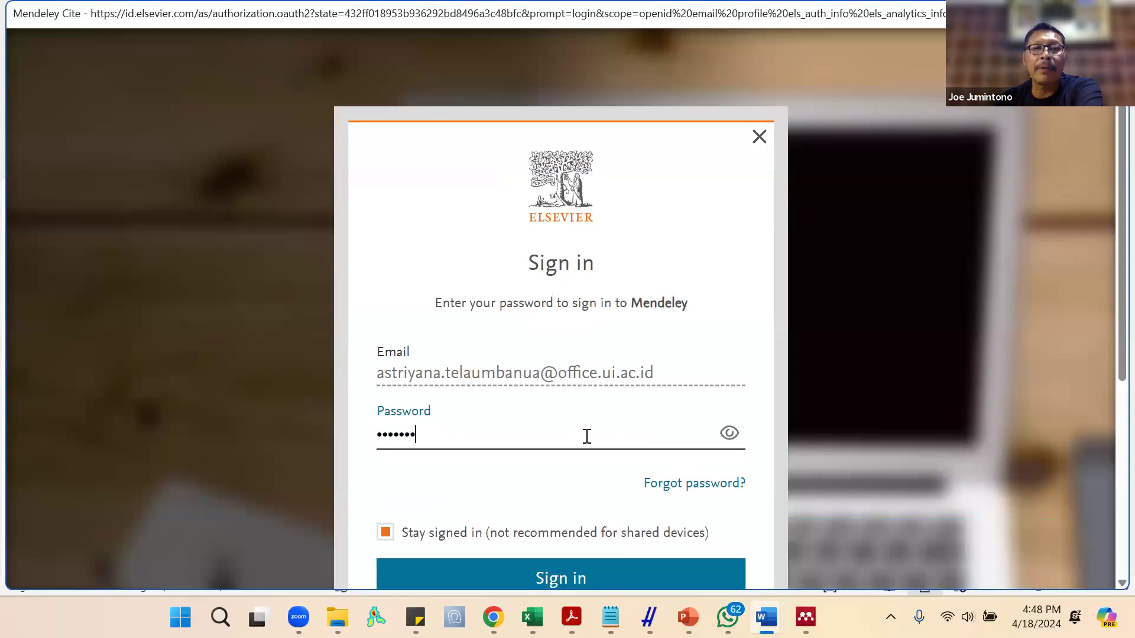
text(••)
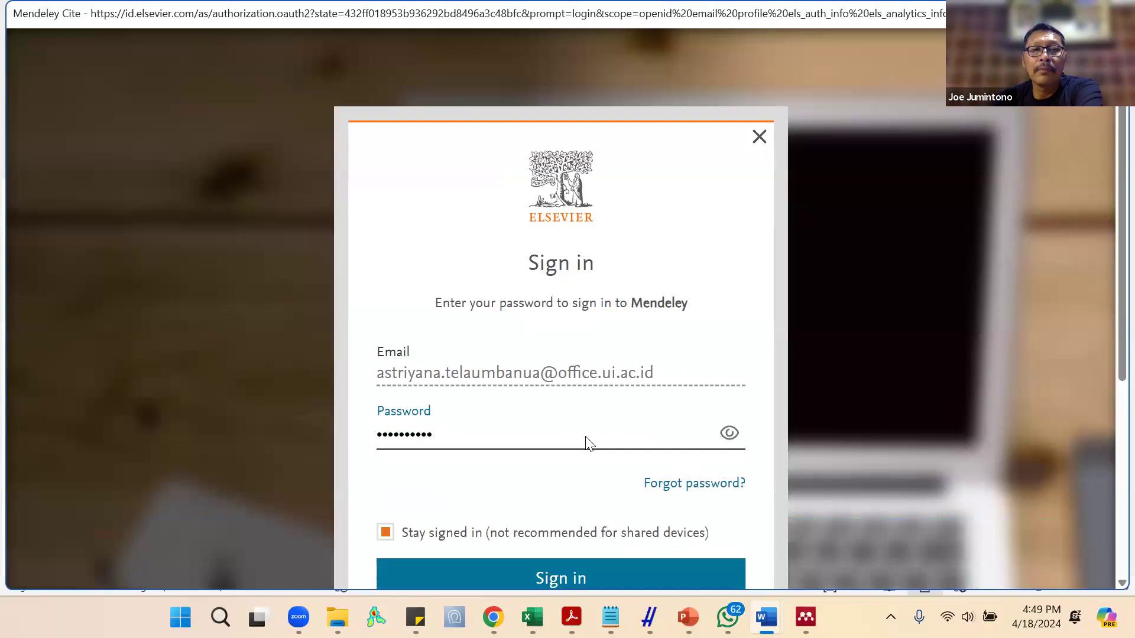
key(Return)
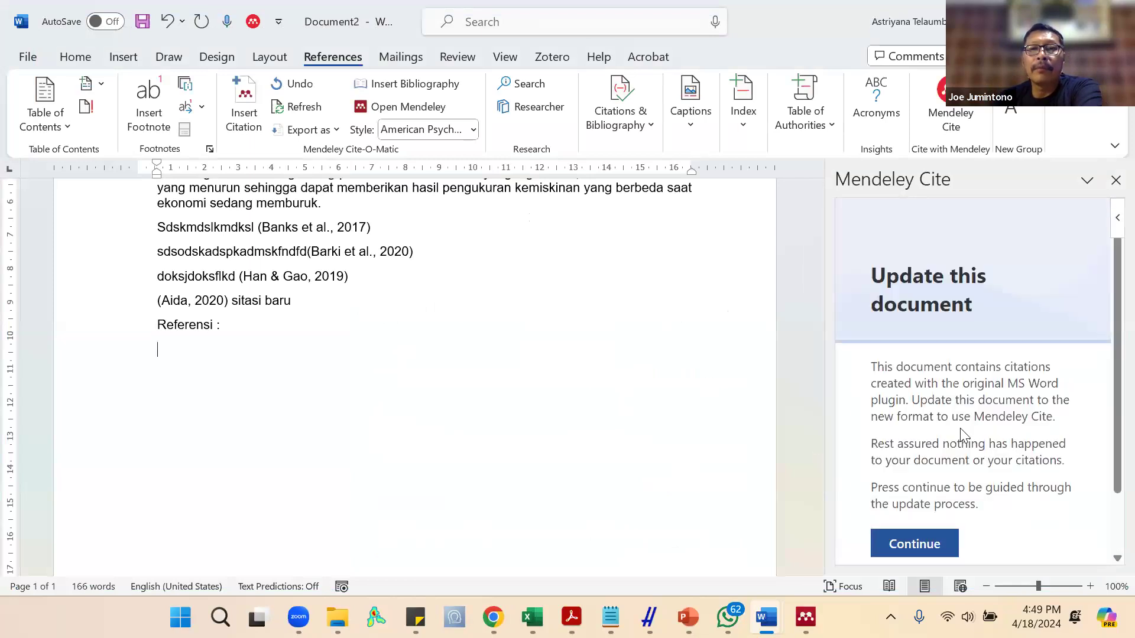
Begin updating the document for Mendeley Cite, confirm that a copy has been made, and use the American Psychological Association citation style.
scroll(960, 435, down, 1)
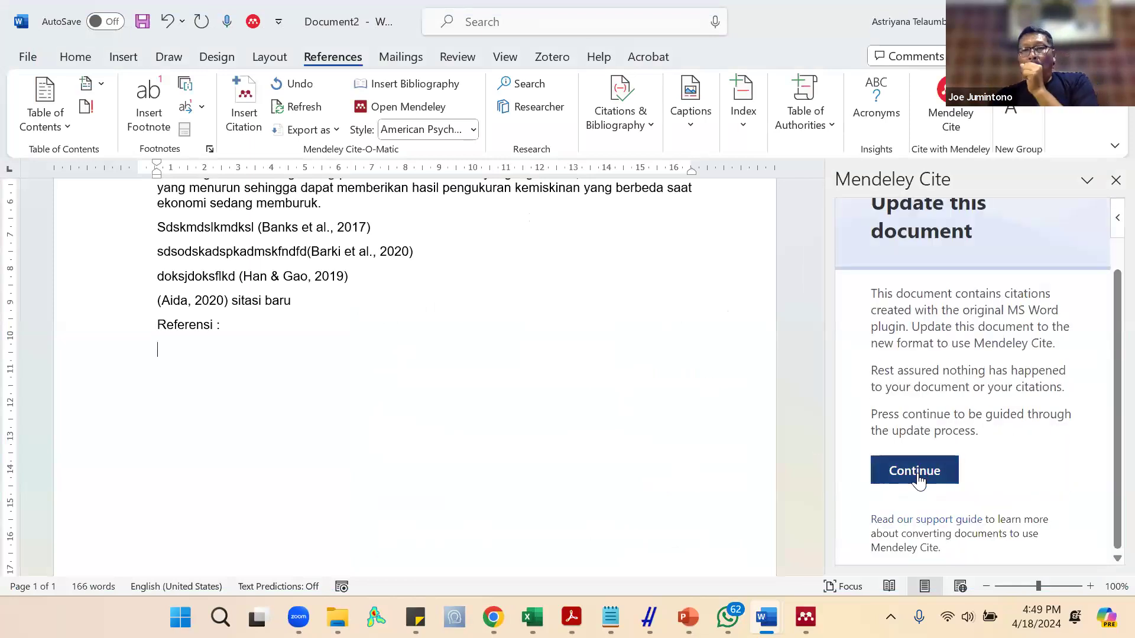
click(918, 477)
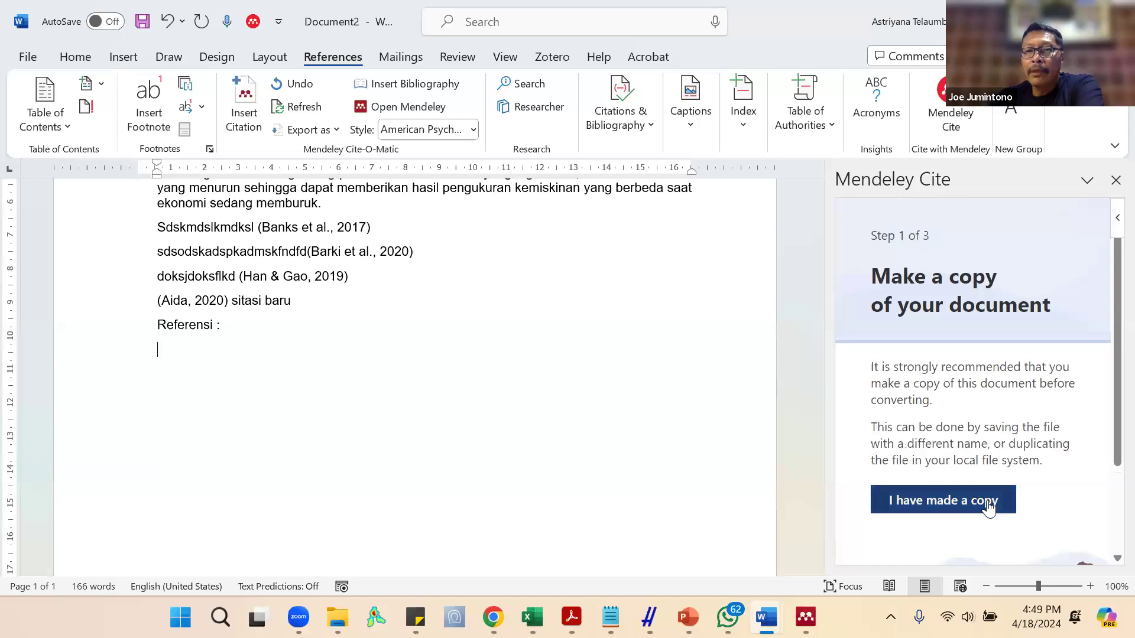
scroll(948, 422, down, 1)
click(943, 416)
scroll(1020, 420, down, 1)
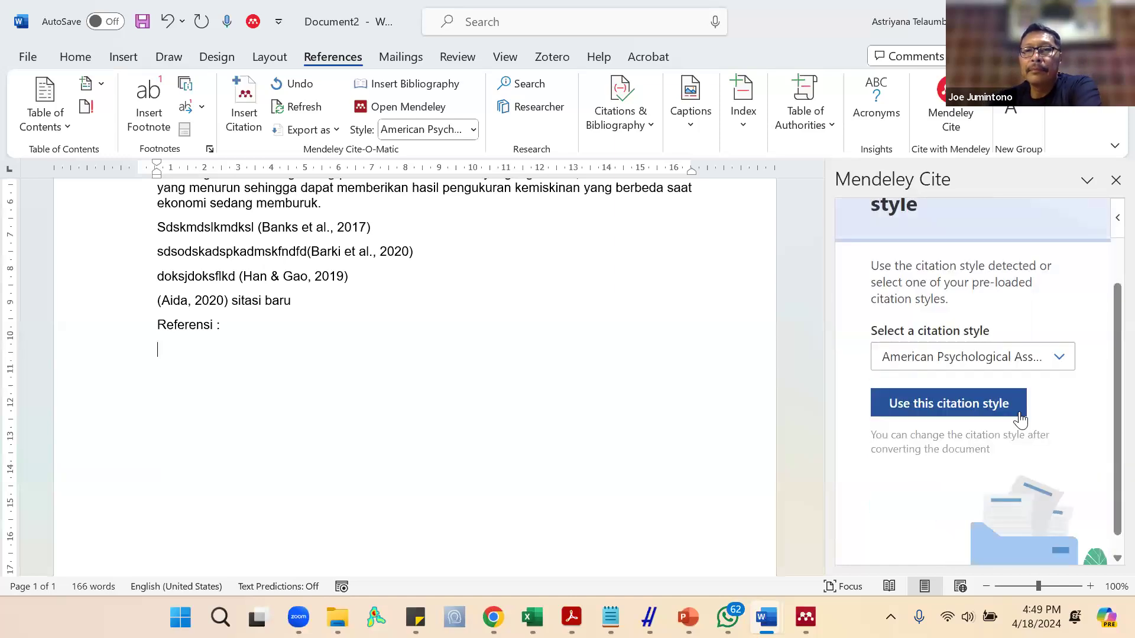
click(952, 408)
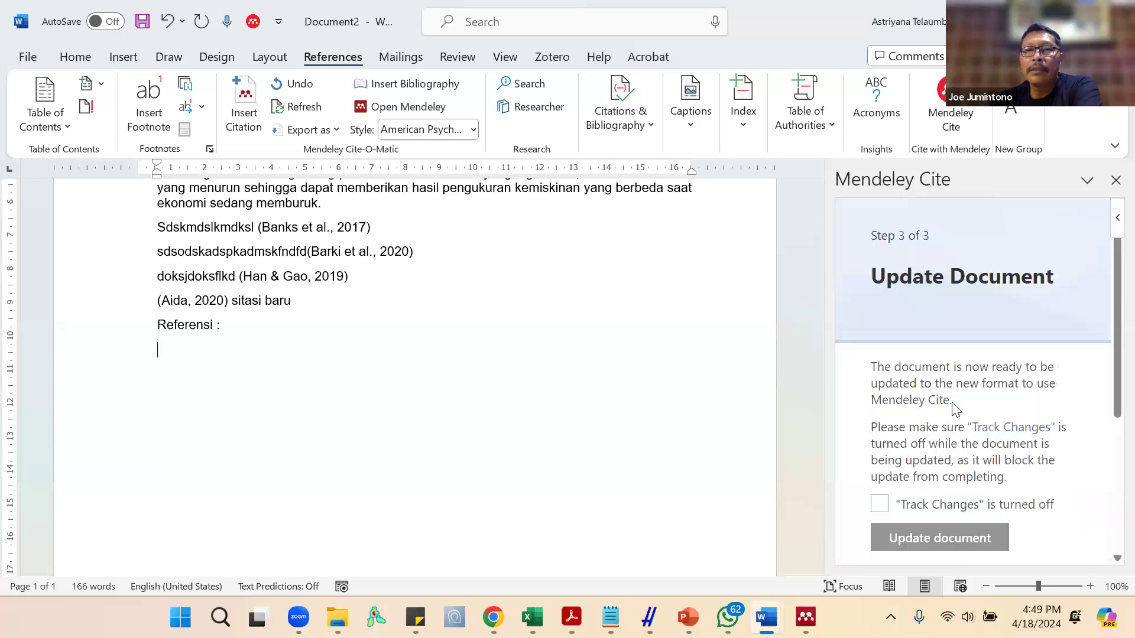
Confirm that Track Changes is turned off, update the document to the Mendeley Cite format, and continue to the reference library.
scroll(993, 467, down, 3)
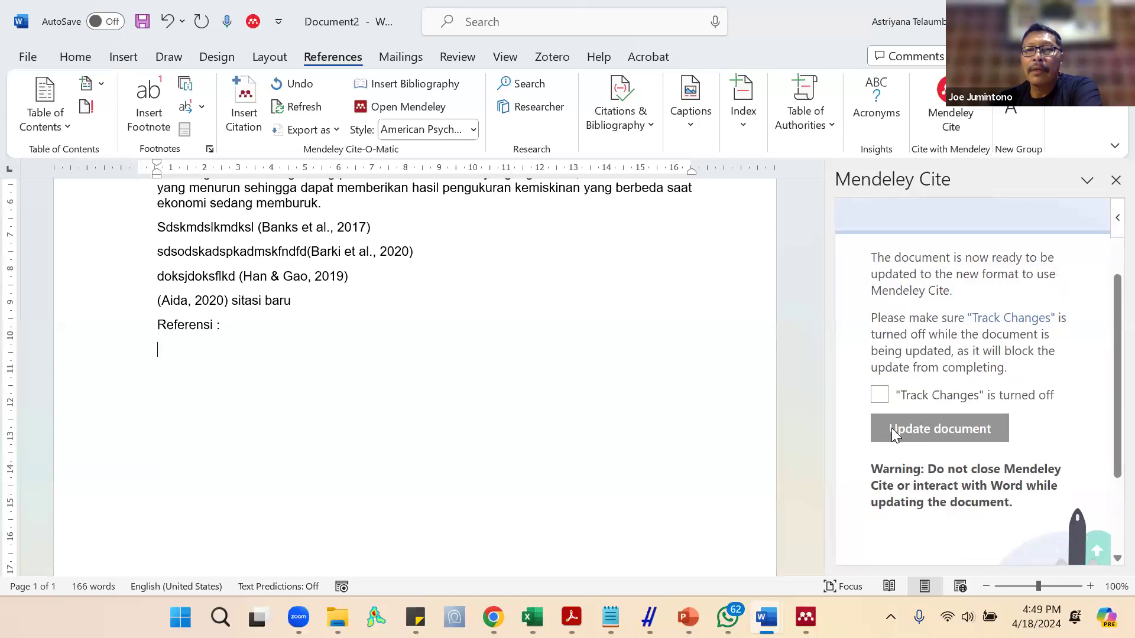
scroll(1000, 494, down, 2)
click(879, 334)
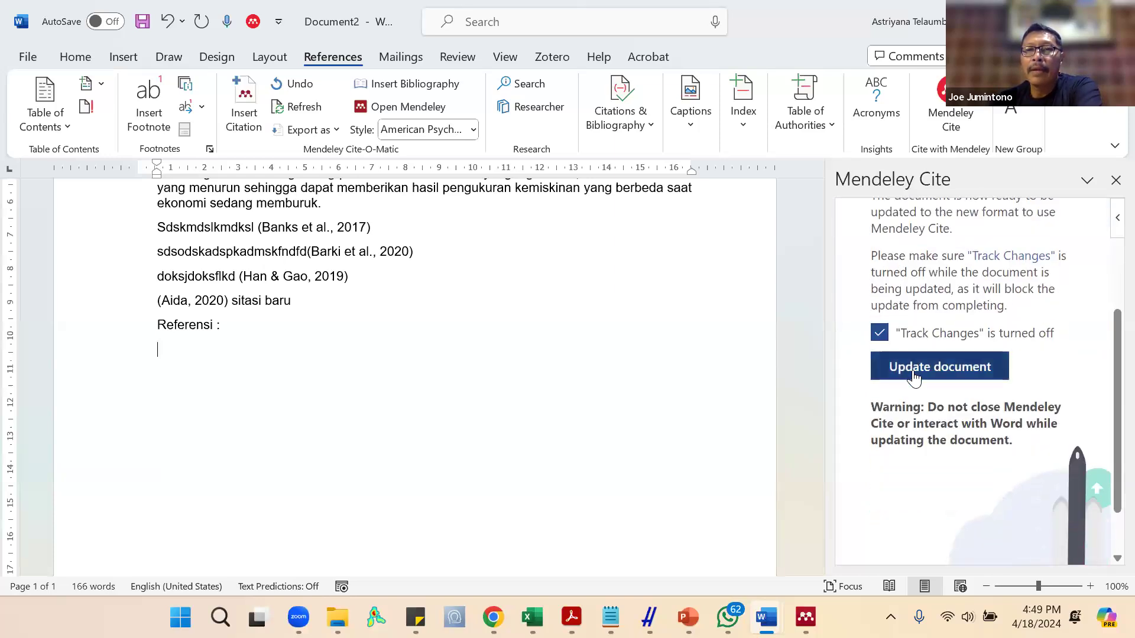
click(916, 377)
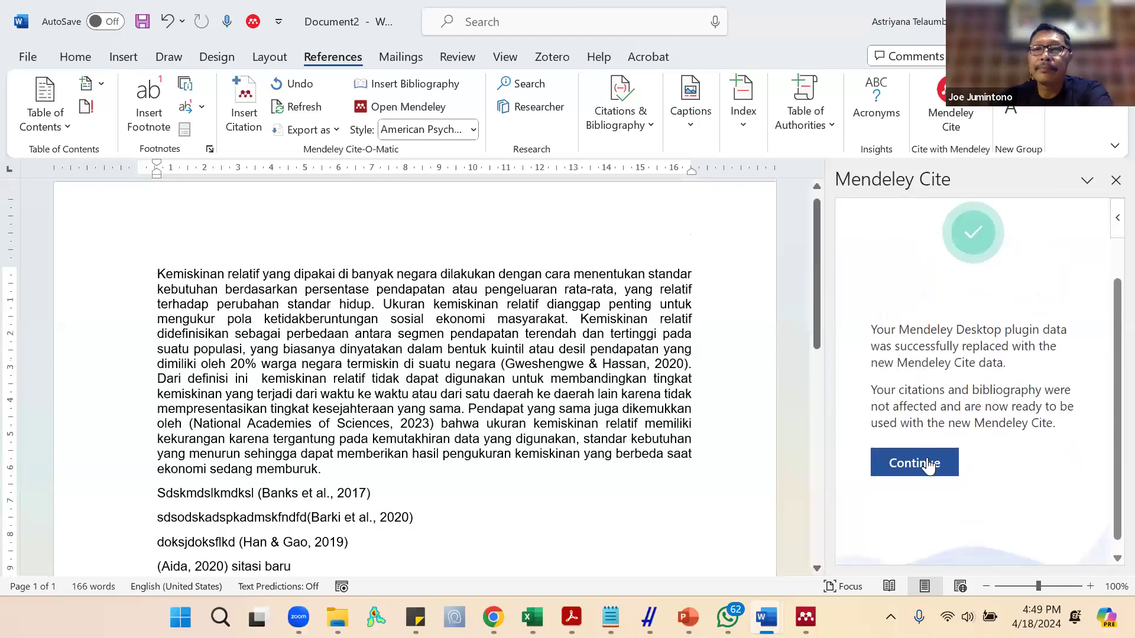
click(931, 470)
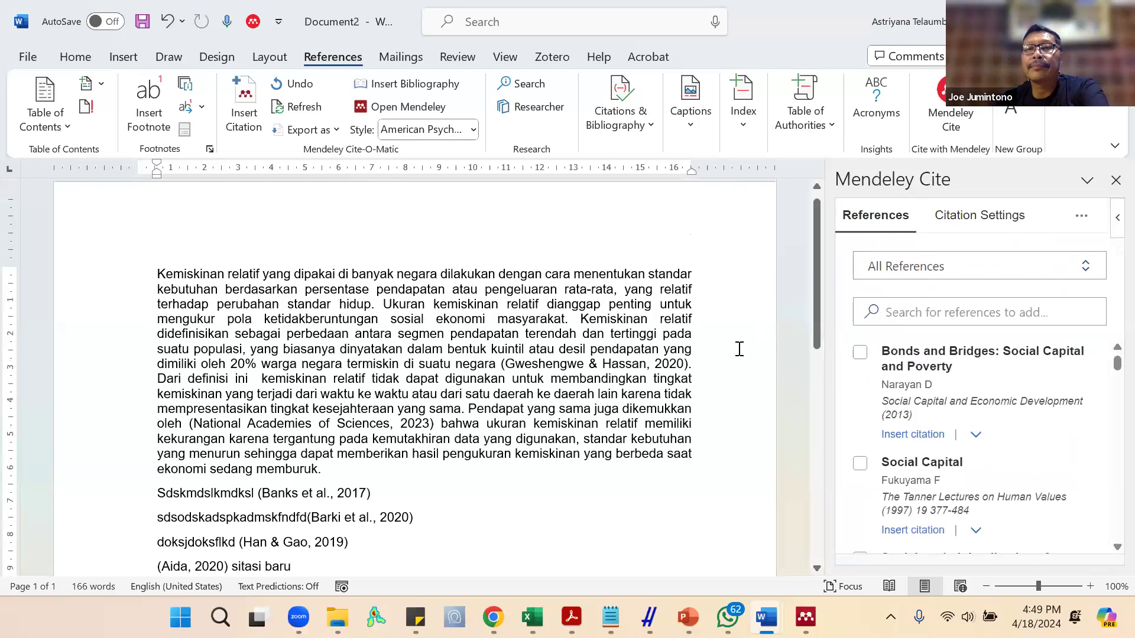
Check the Mendeley Cite citation settings and try to insert the bibliography at the current cursor location.
click(981, 217)
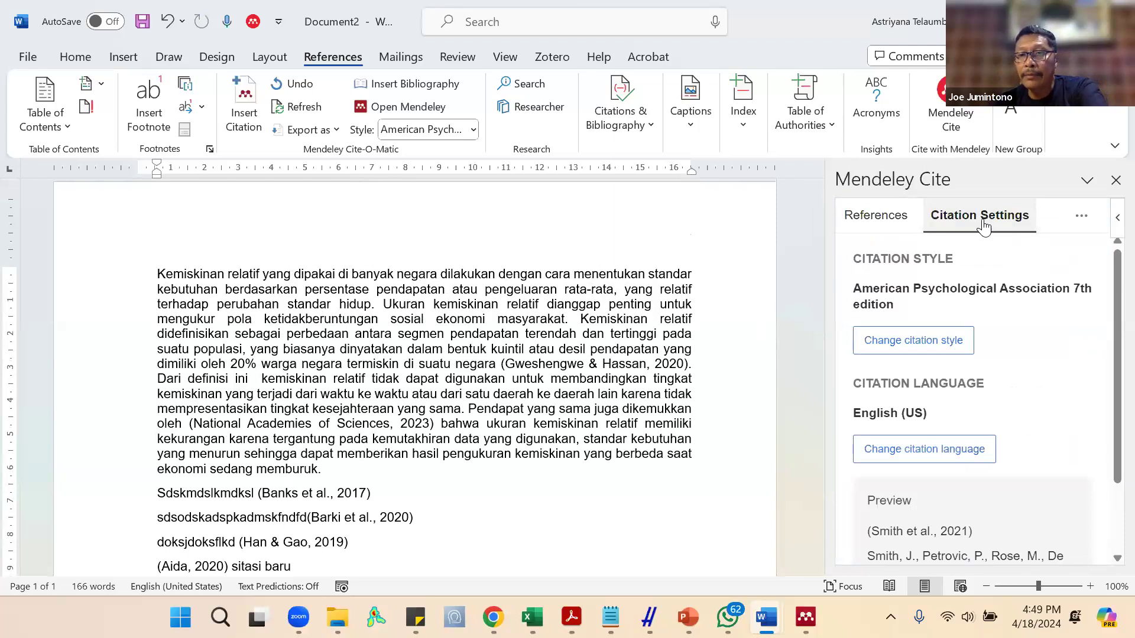
scroll(1070, 368, down, 2)
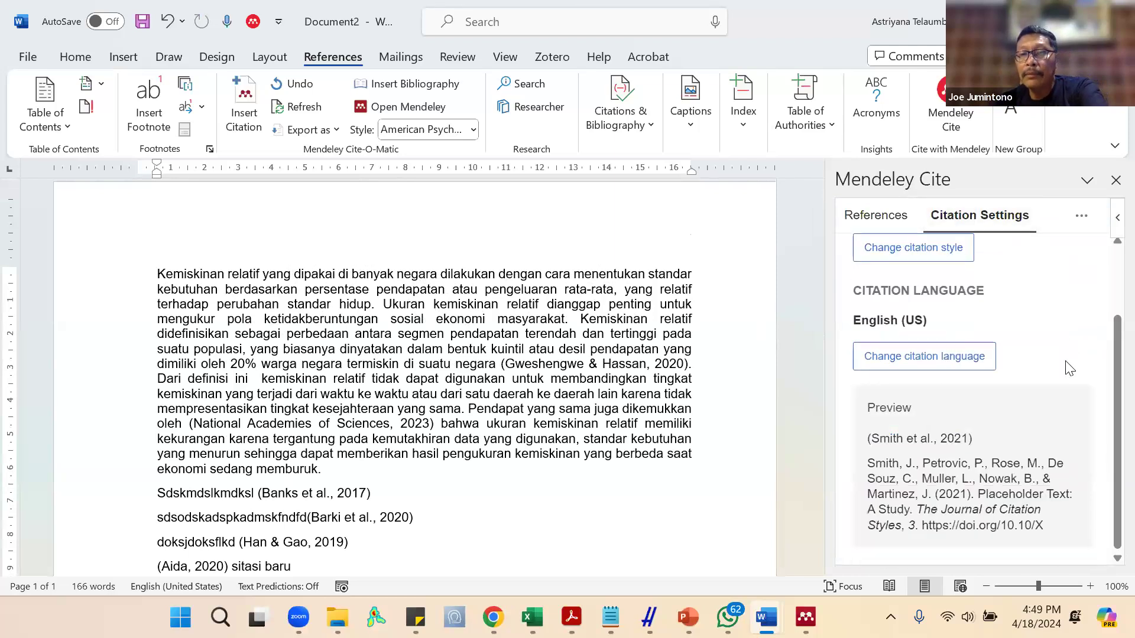
click(1081, 218)
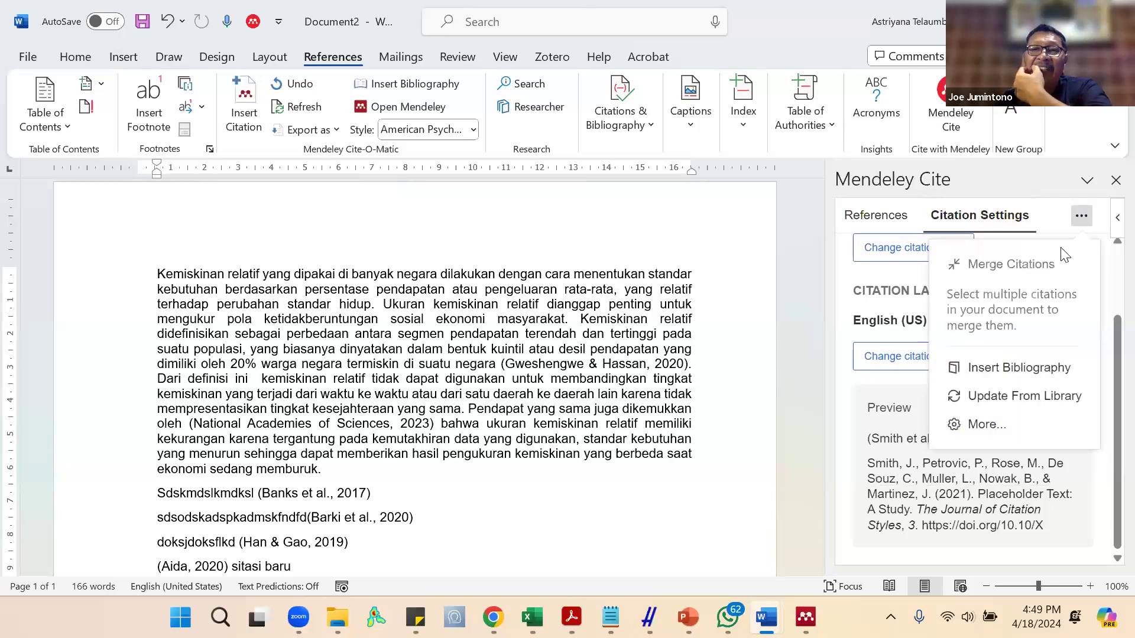
click(1034, 373)
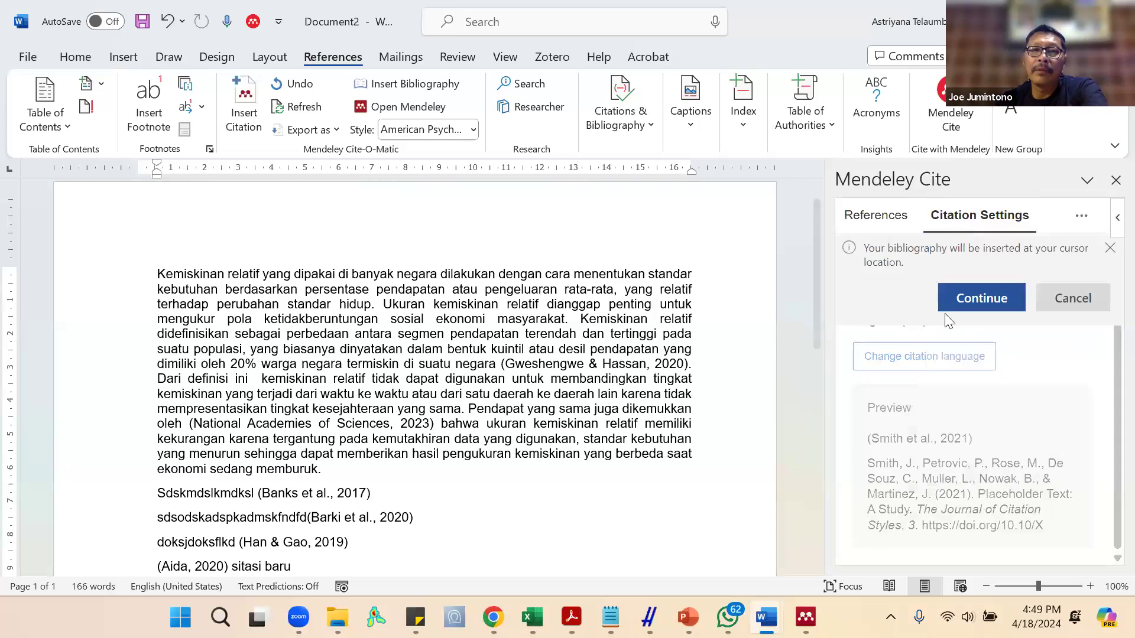
click(981, 298)
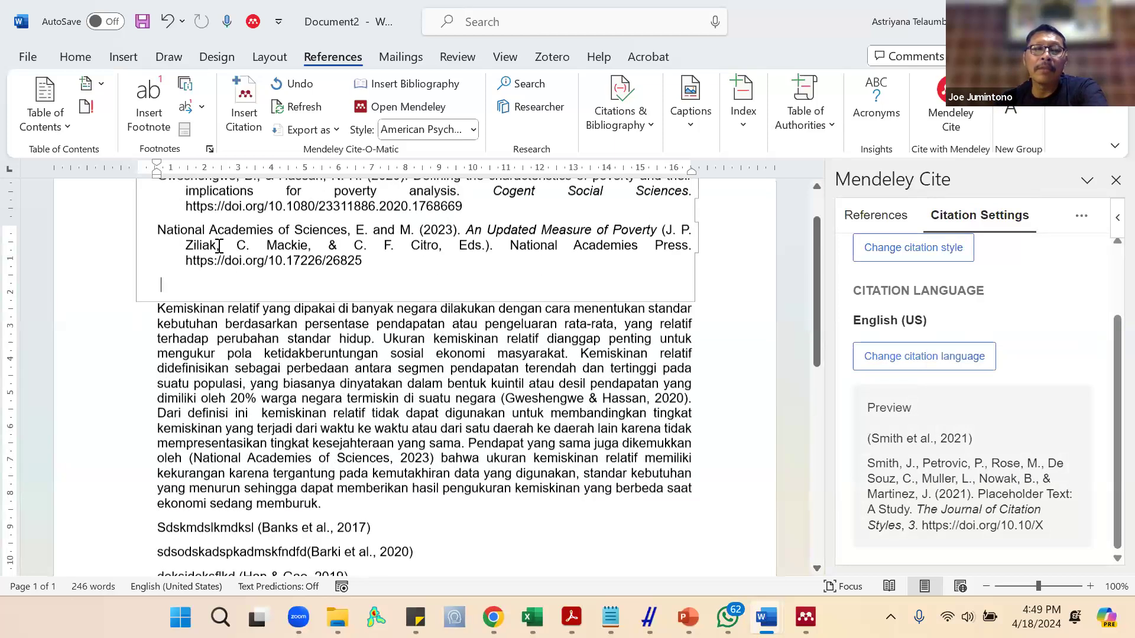
Delete the bibliography's content at the start of the document, and undo both that deletion and the bibliography insertion.
scroll(405, 475, up, 3)
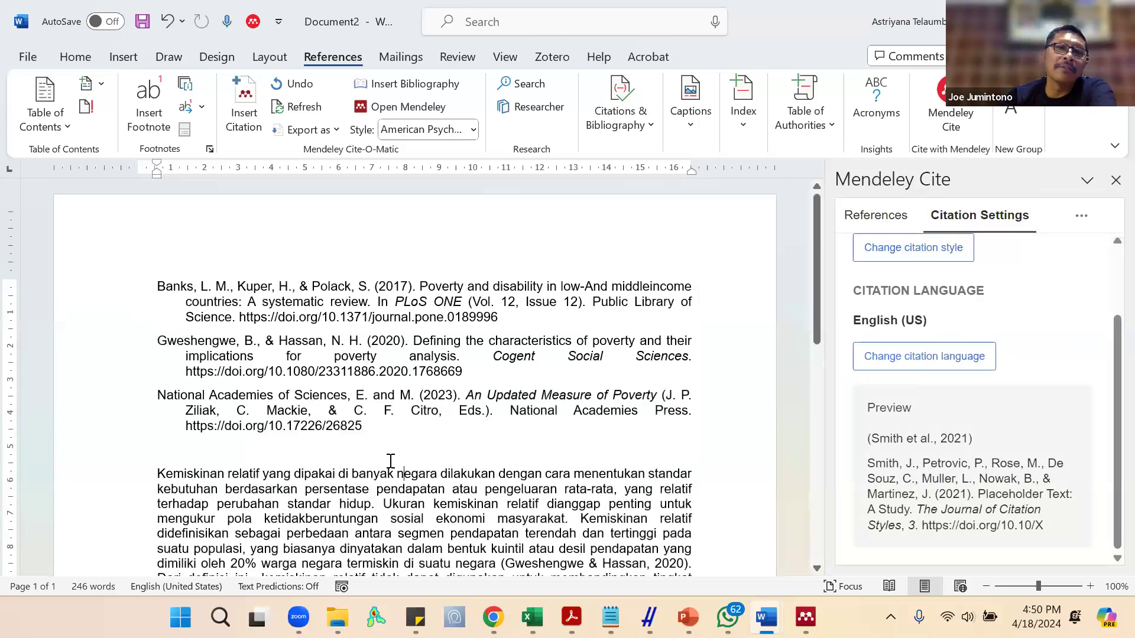
click(133, 286)
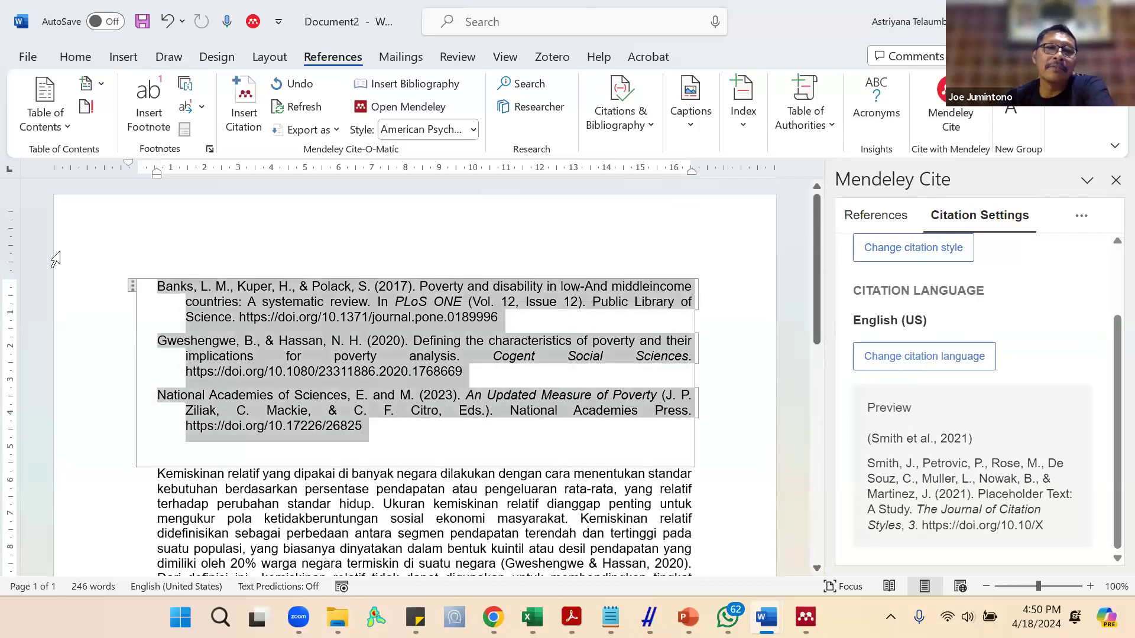
key(Delete)
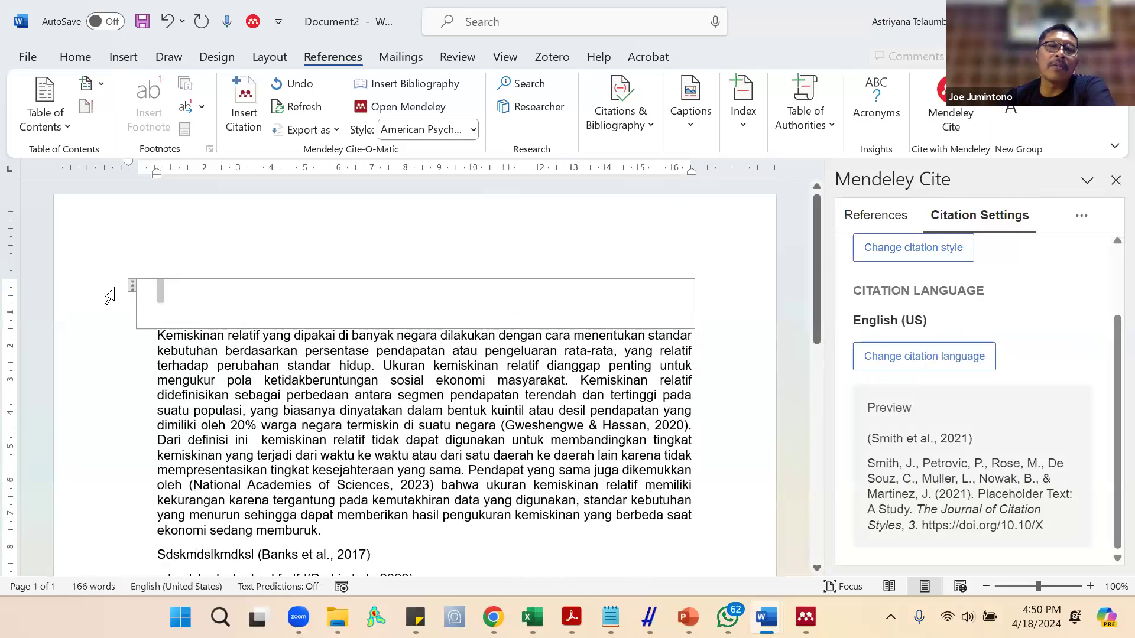
key(ctrl+z)
key(ctrl+z)
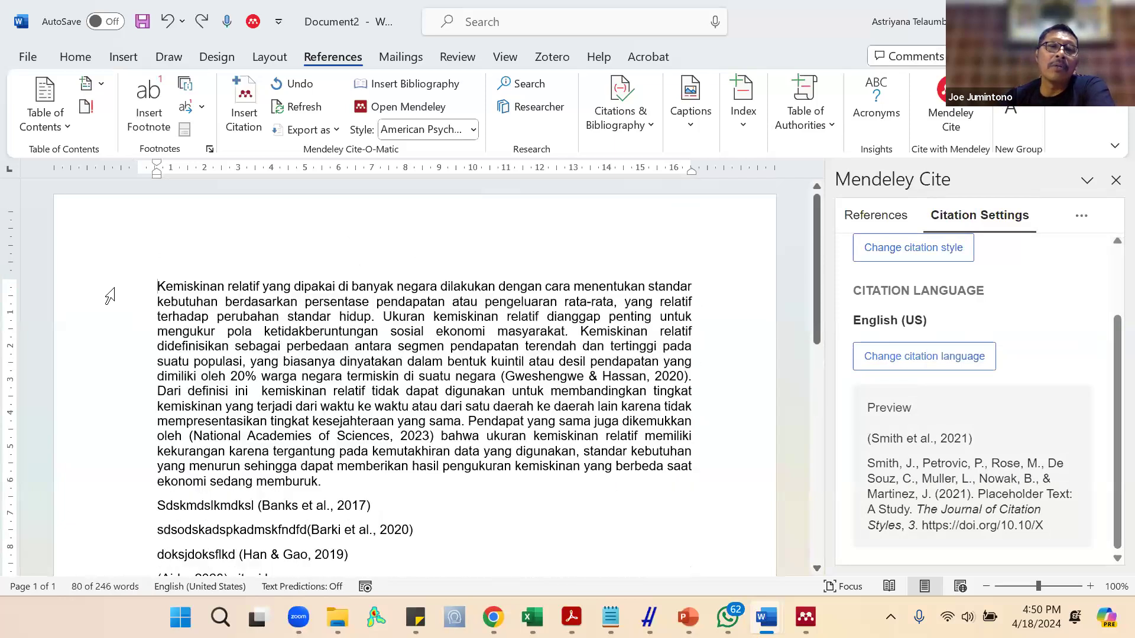
Insert the Mendeley Cite bibliography on the empty line below the Referensi heading.
scroll(279, 313, down, 5)
click(261, 324)
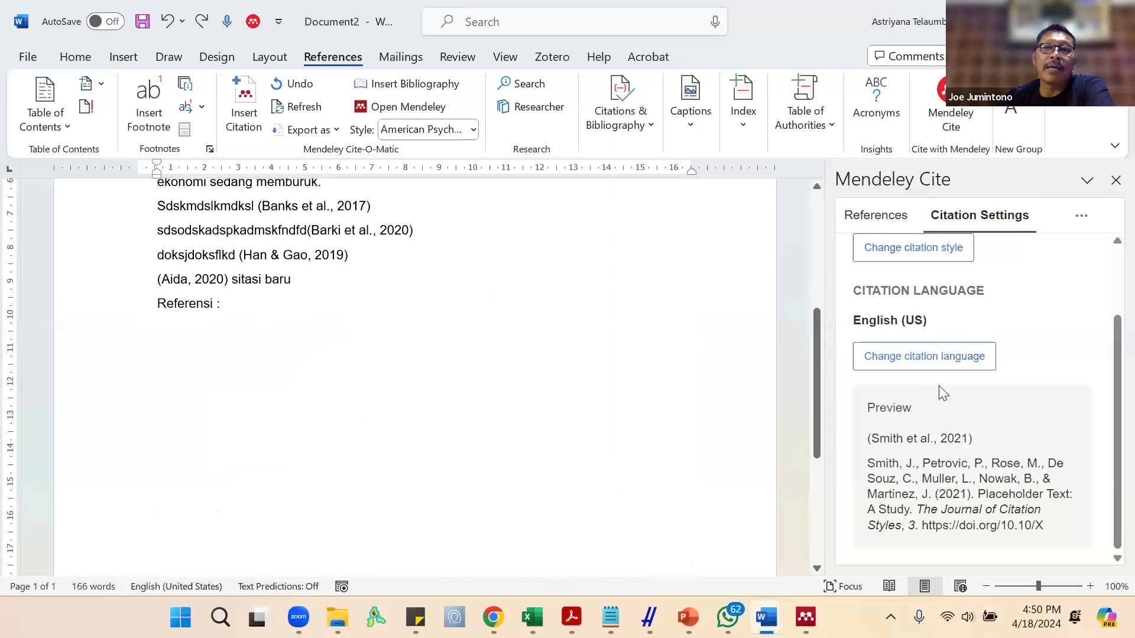
click(1082, 218)
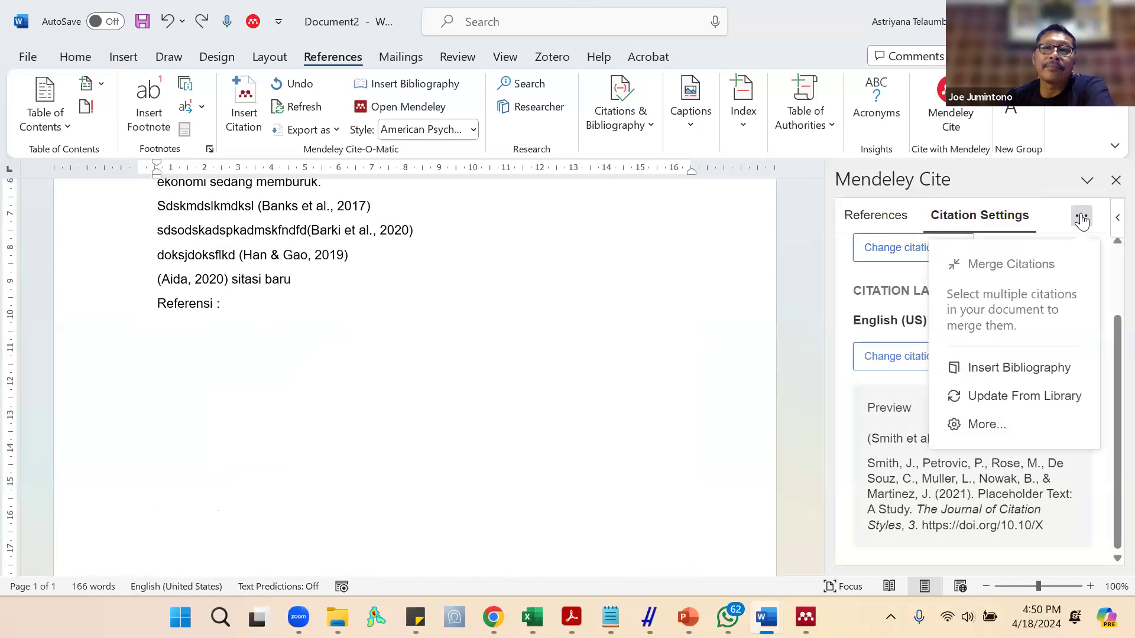
click(1004, 373)
click(974, 302)
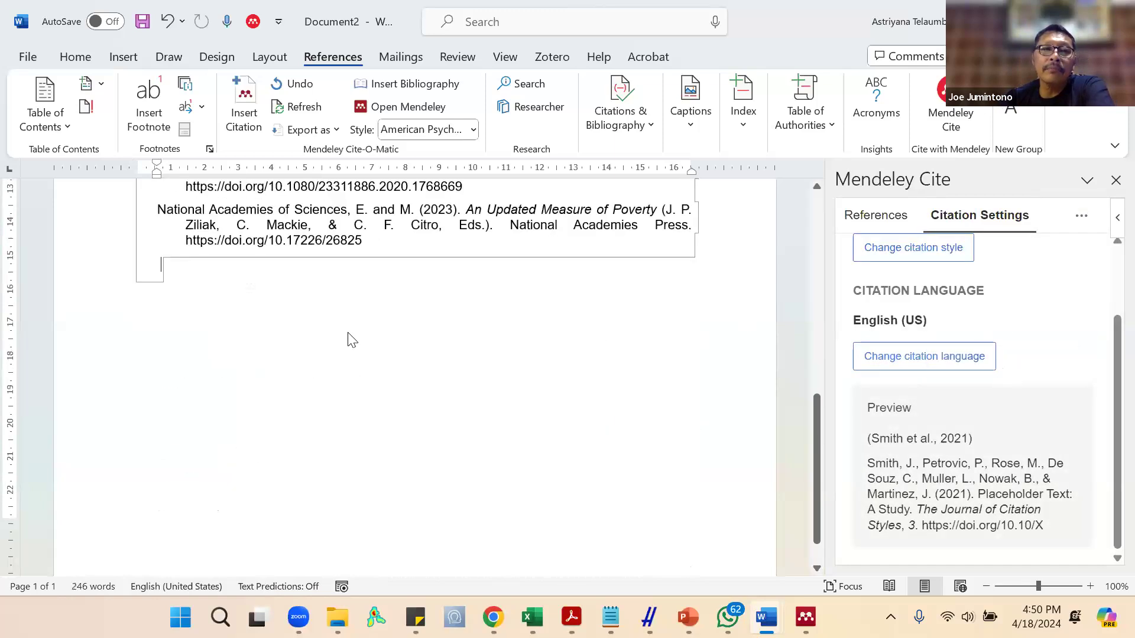
right_click(349, 337)
click(263, 320)
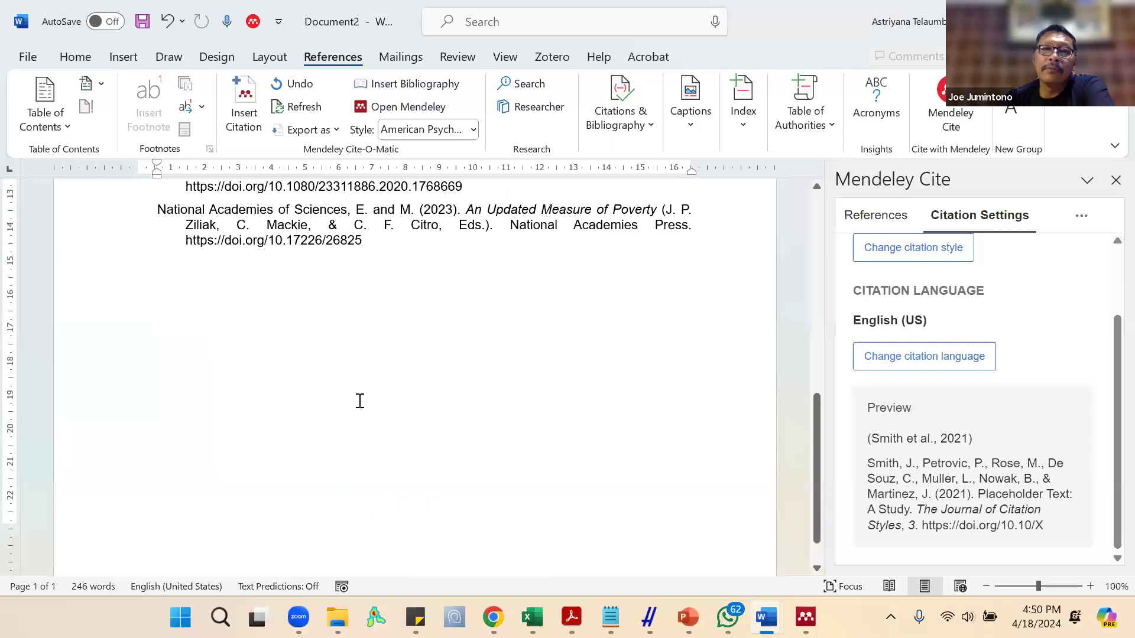
scroll(354, 395, up, 5)
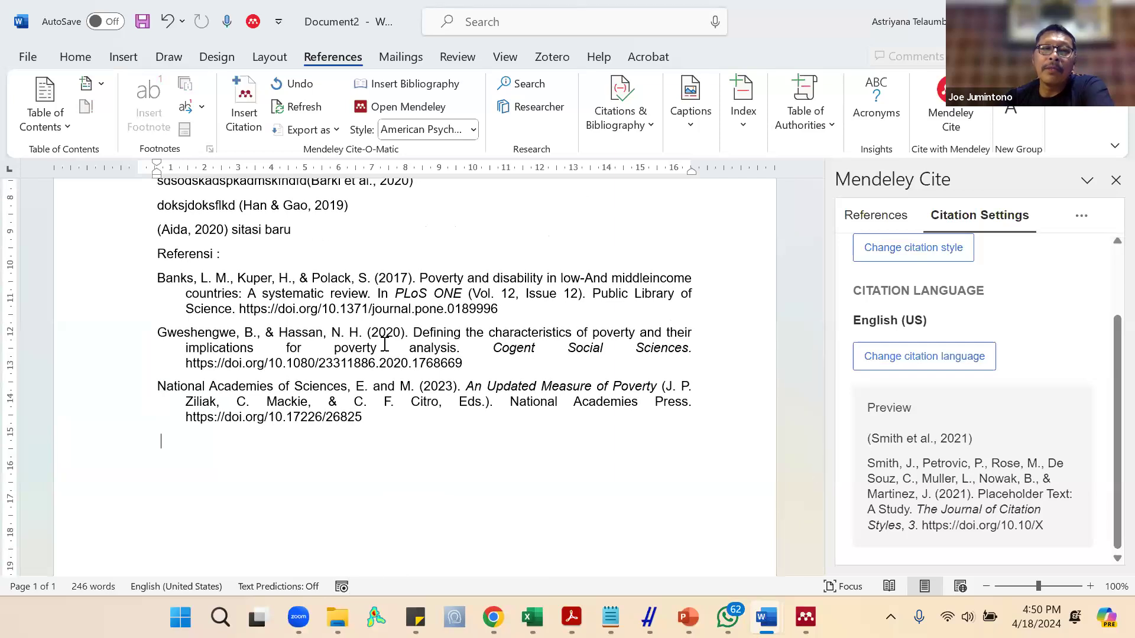
Add a new line reading "Tambah baru sitasi" between the "(Aida, 2020) sitasi baru" line and the Referensi heading.
click(366, 235)
key(Return)
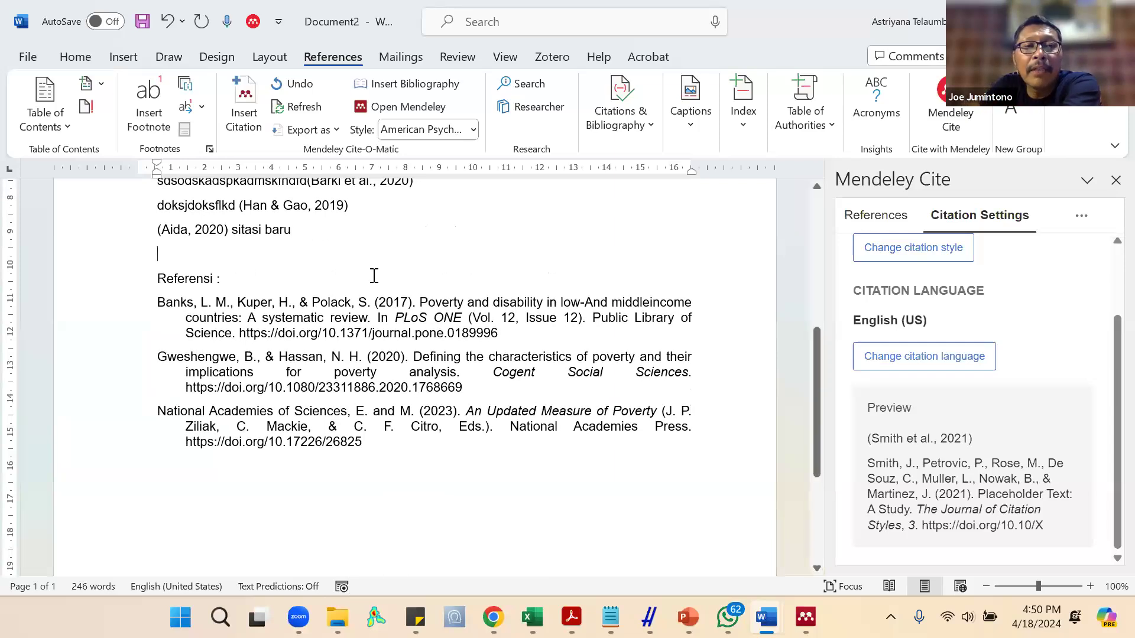
text(sdsdkd)
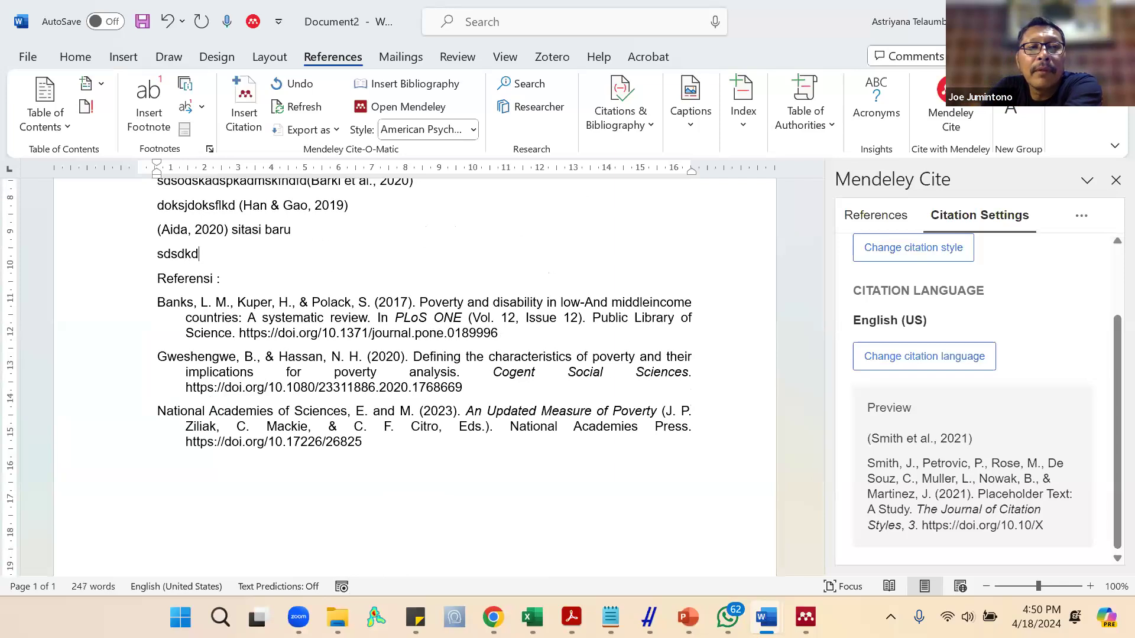
key(ctrl+z)
text(Tambah baru sitasi)
click(247, 86)
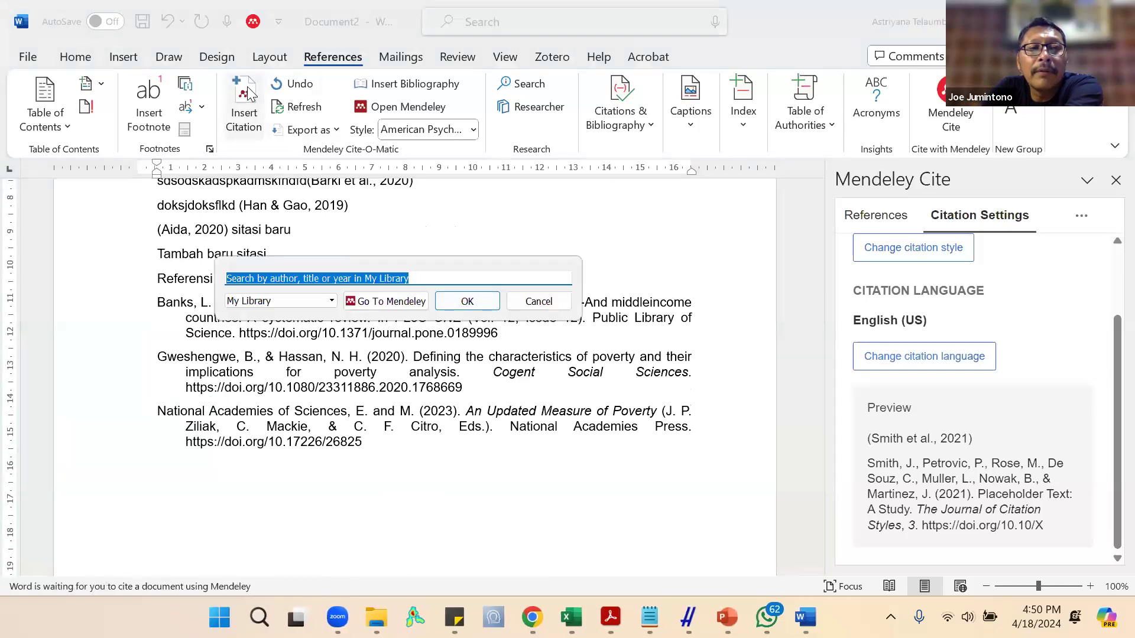
text(multi)
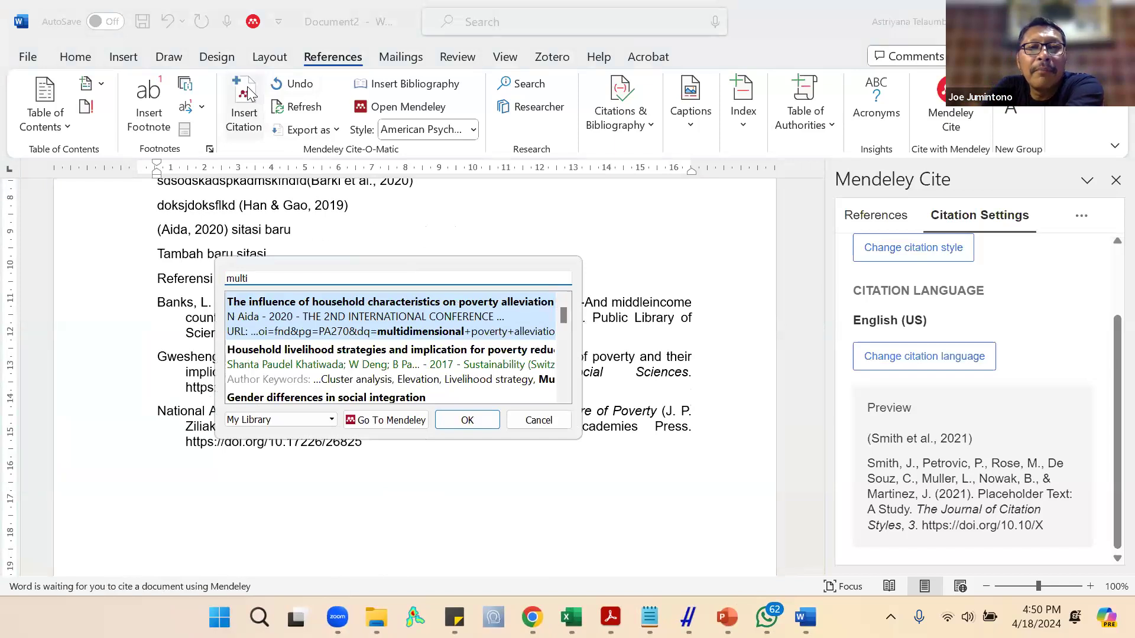
key(BackSpace)
key(BackSpace)
key(BackSpace)
key(BackSpace)
key(BackSpace)
click(538, 302)
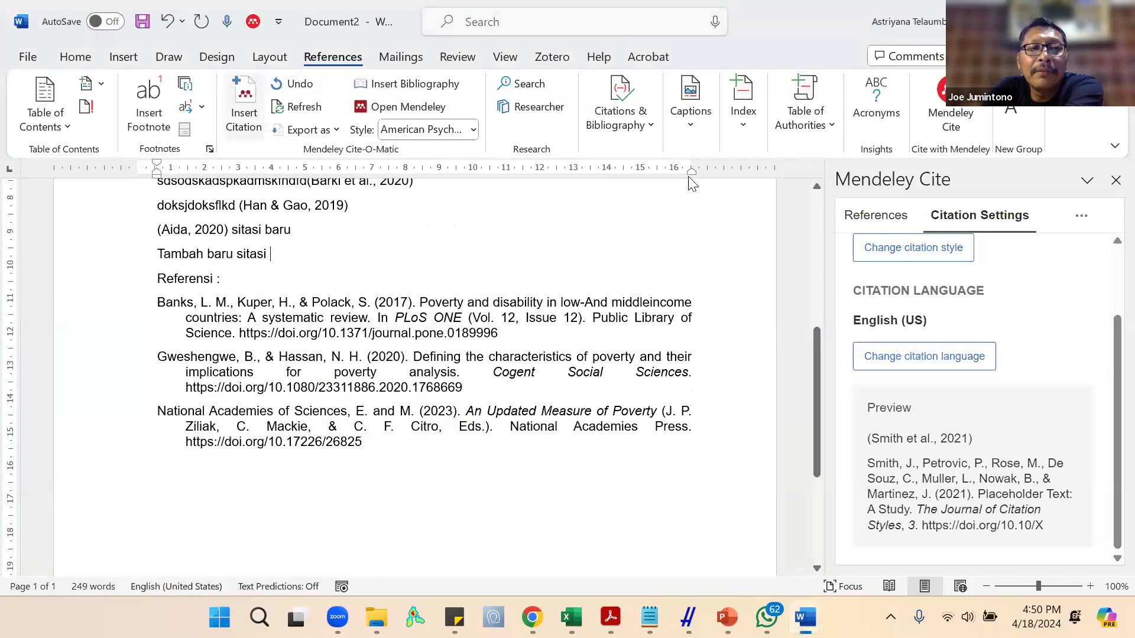
Find the multidimensional poverty and social capital article on rural Vietnam in Mendeley Cite and cite it after "Tambah baru sitasi".
click(887, 229)
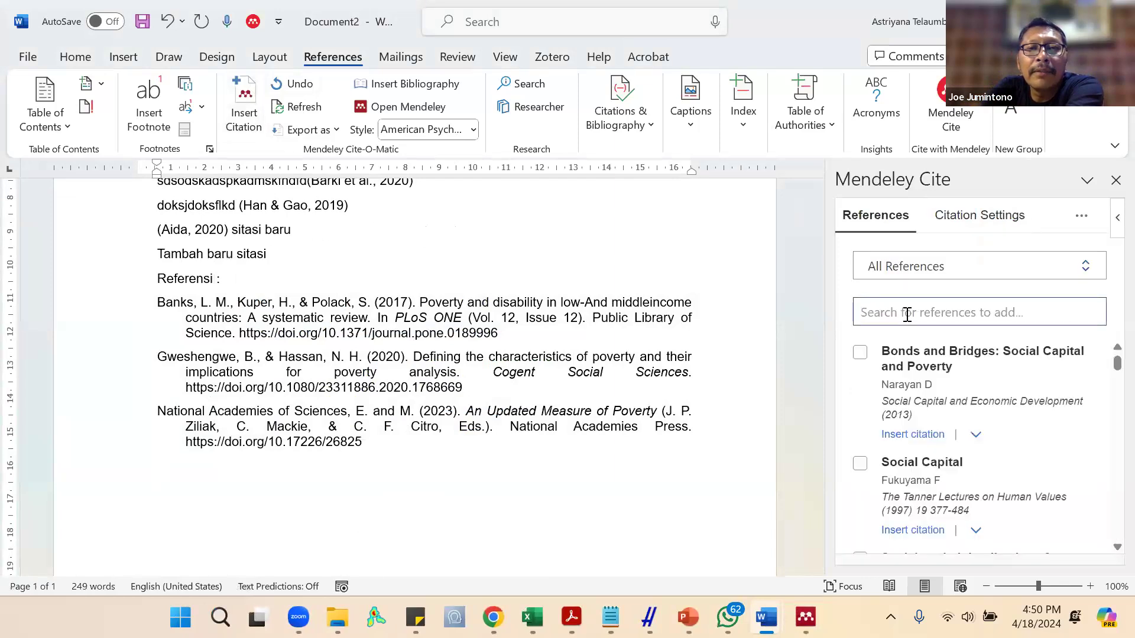
click(907, 313)
text(multidim)
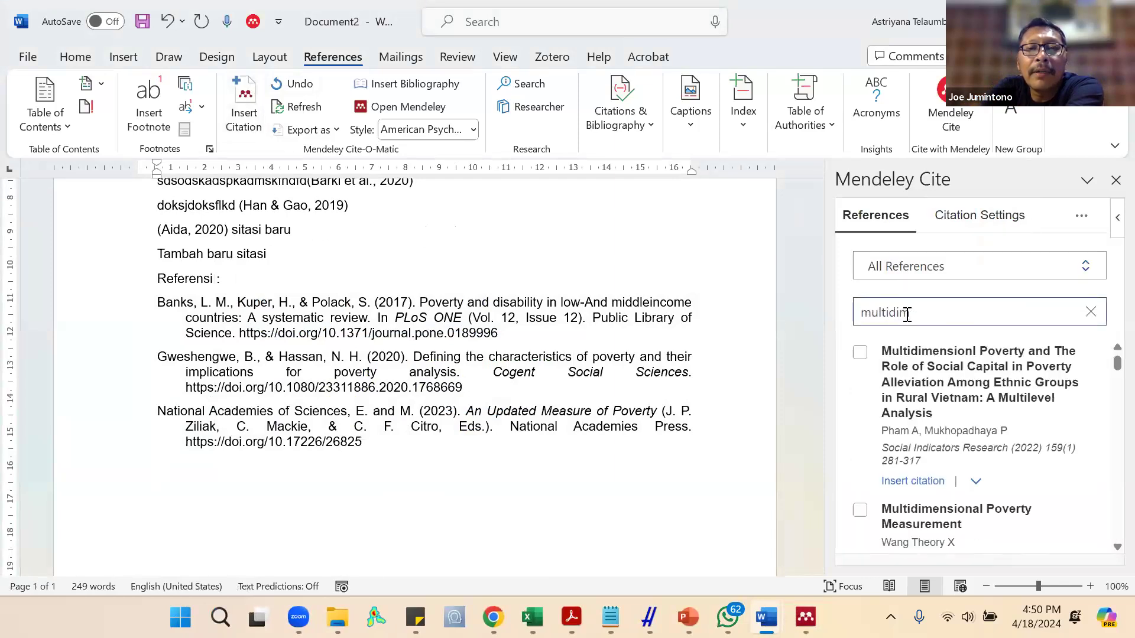
click(859, 352)
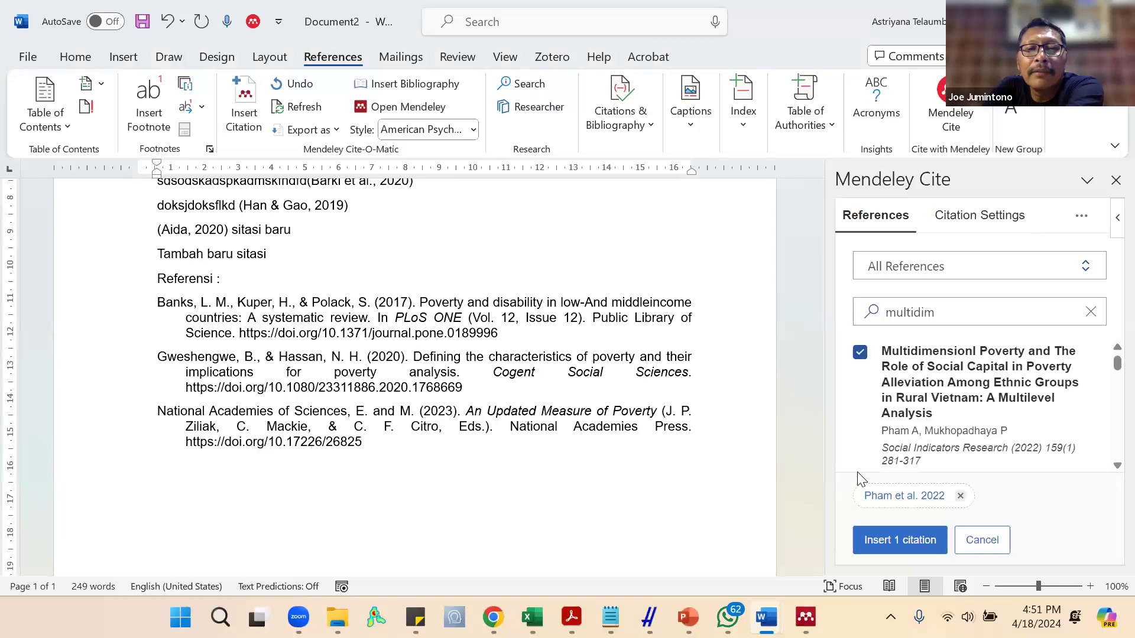
click(876, 535)
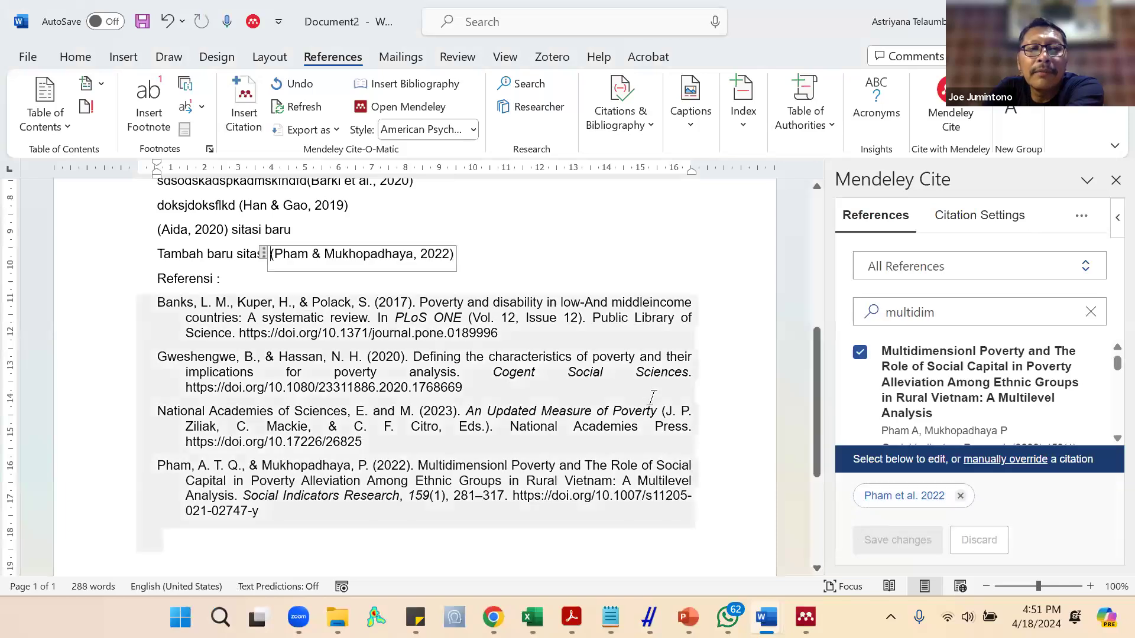
click(586, 268)
scroll(585, 268, down, 1)
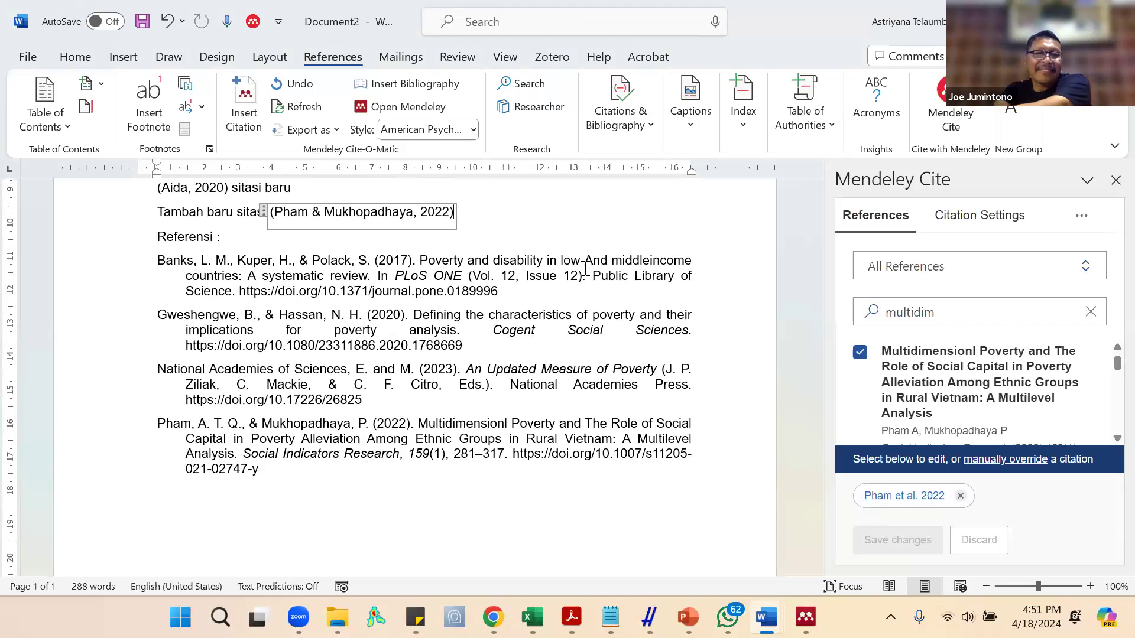
click(587, 238)
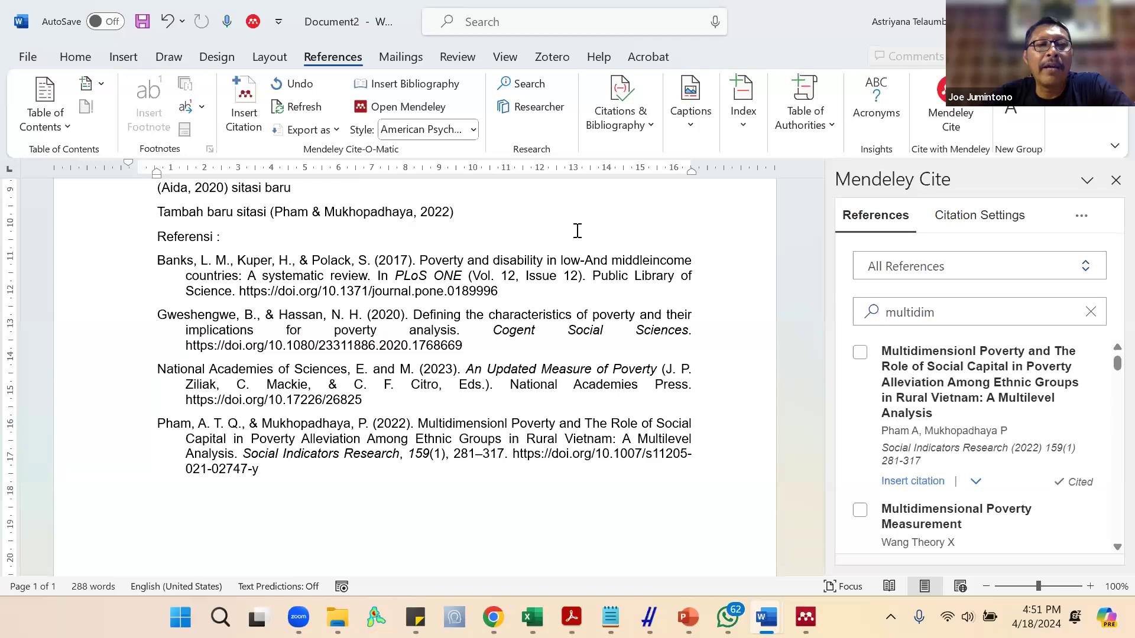
scroll(577, 230, up, 5)
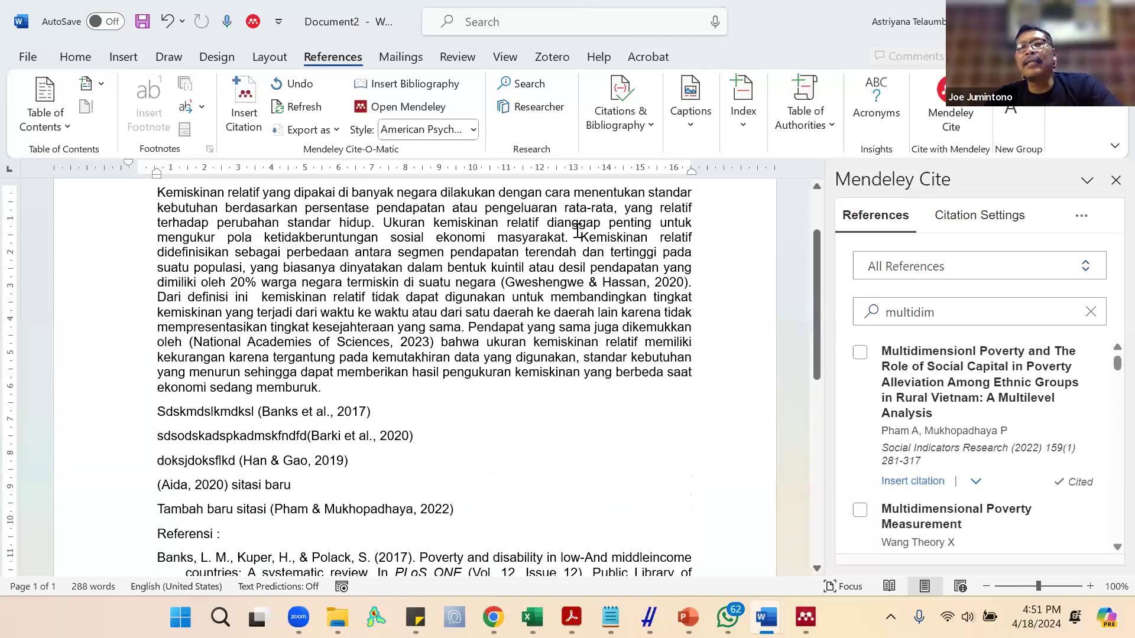
scroll(577, 231, down, 1)
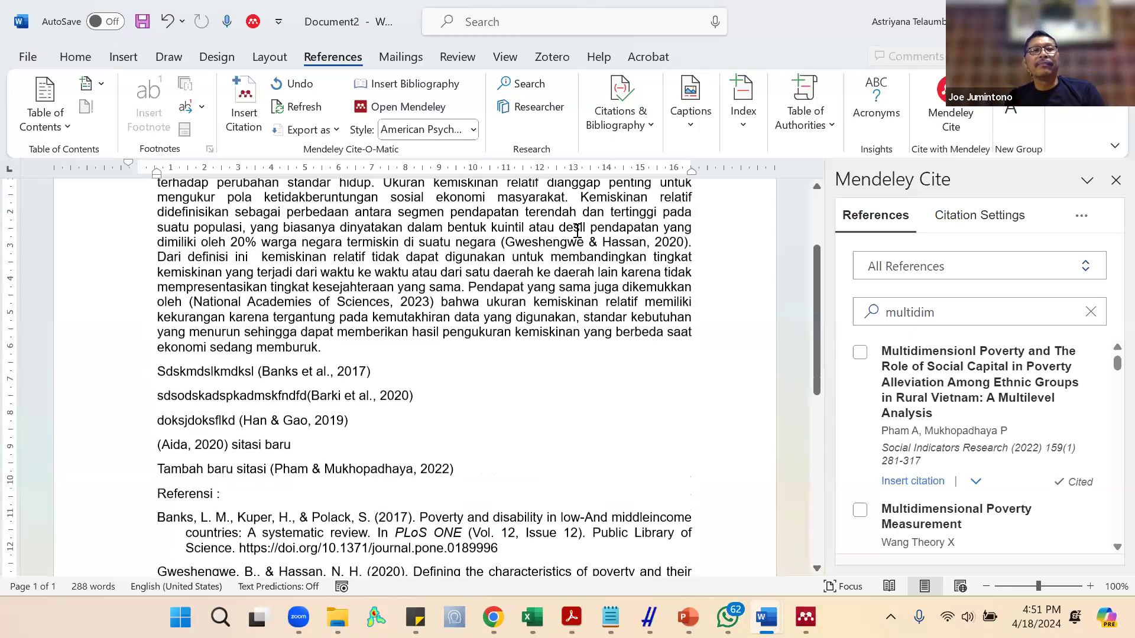
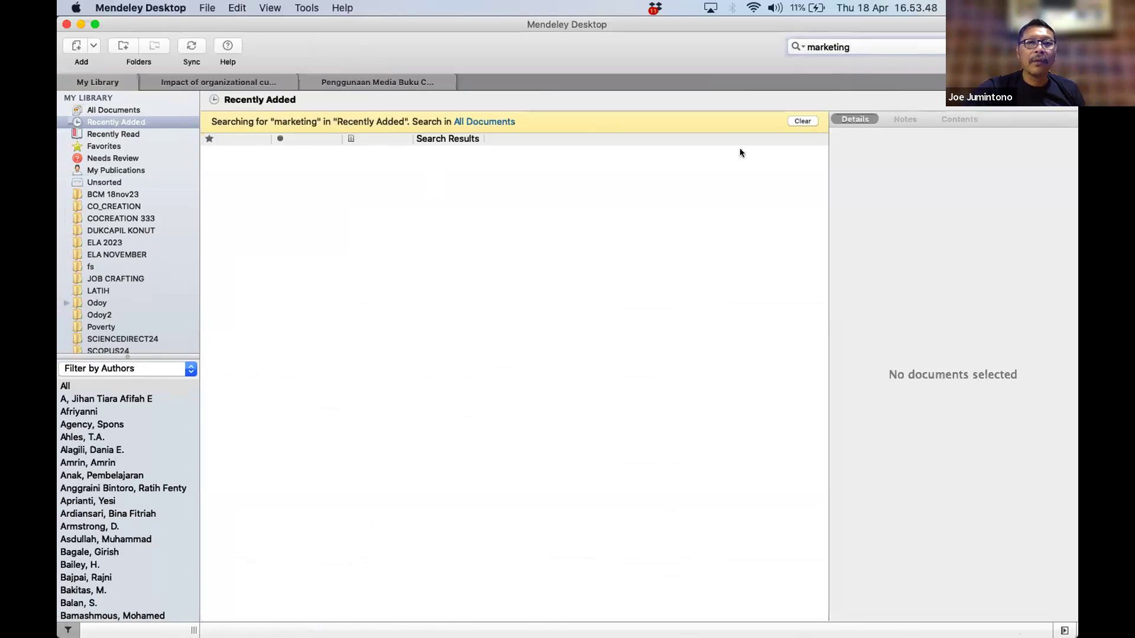
Clear the "marketing" search in Mendeley Desktop and search the recently added documents for "education".
click(792, 122)
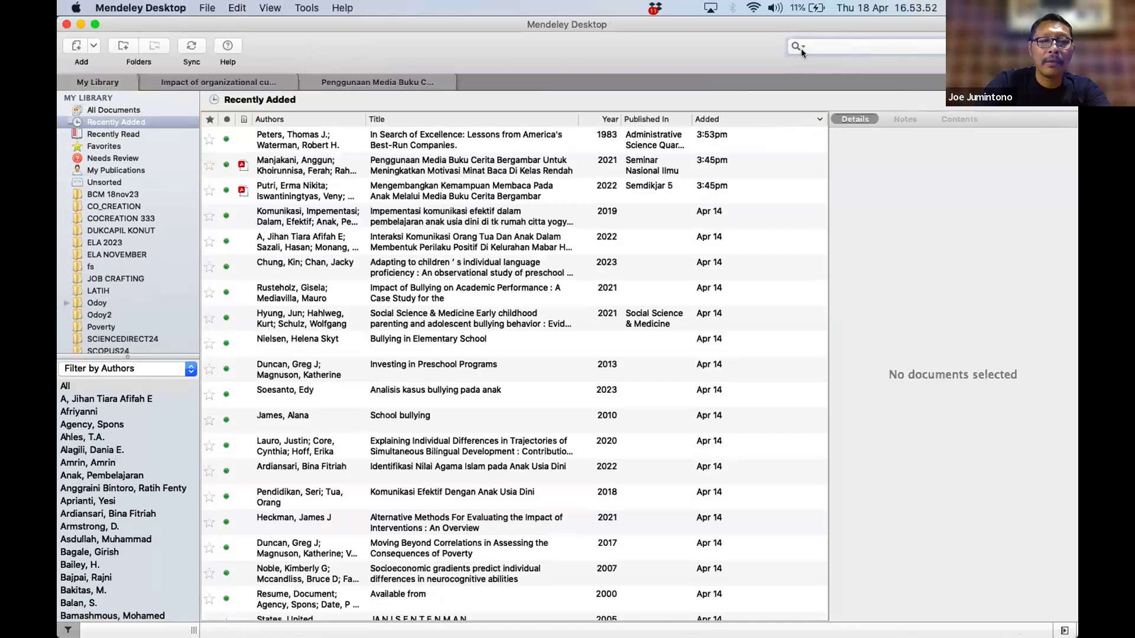
text(m)
key(BackSpace)
text(educ)
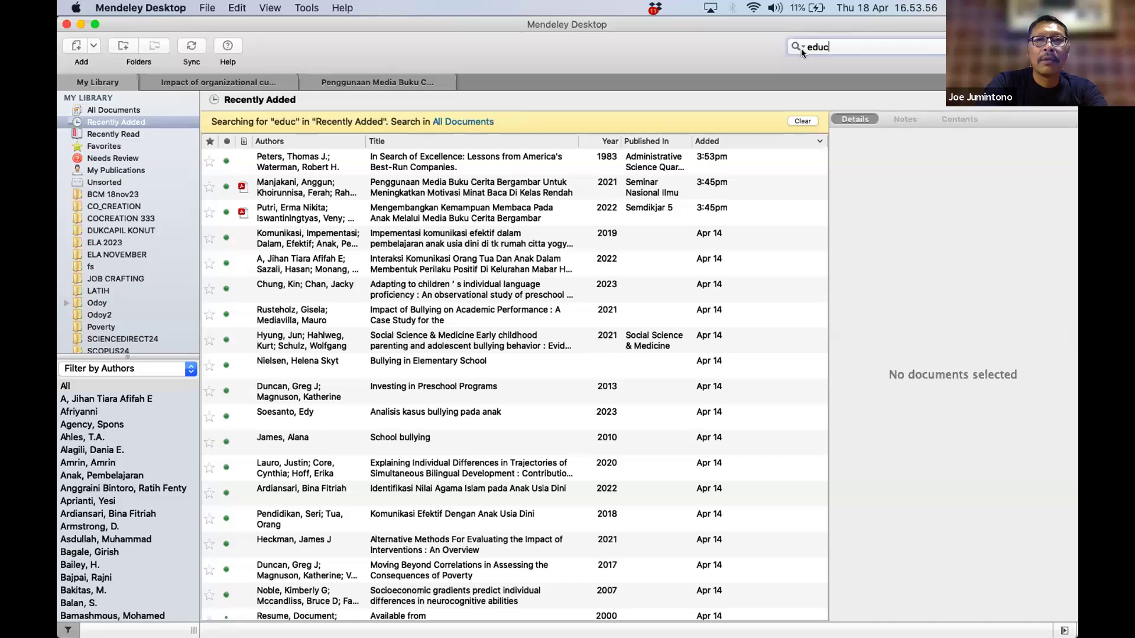
text(a)
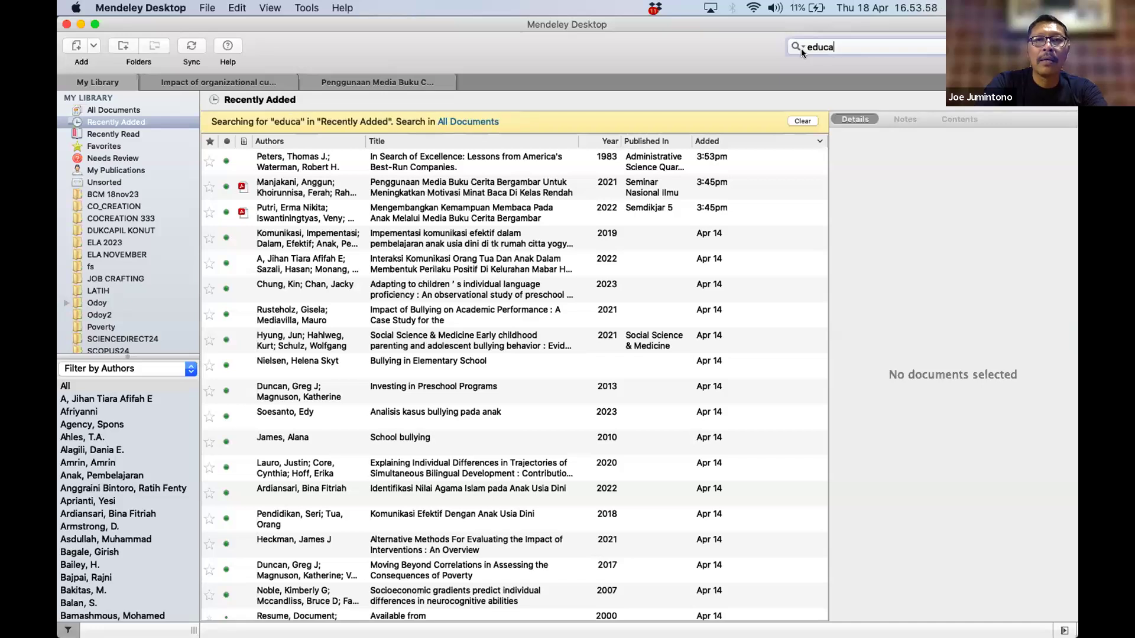
text(tion)
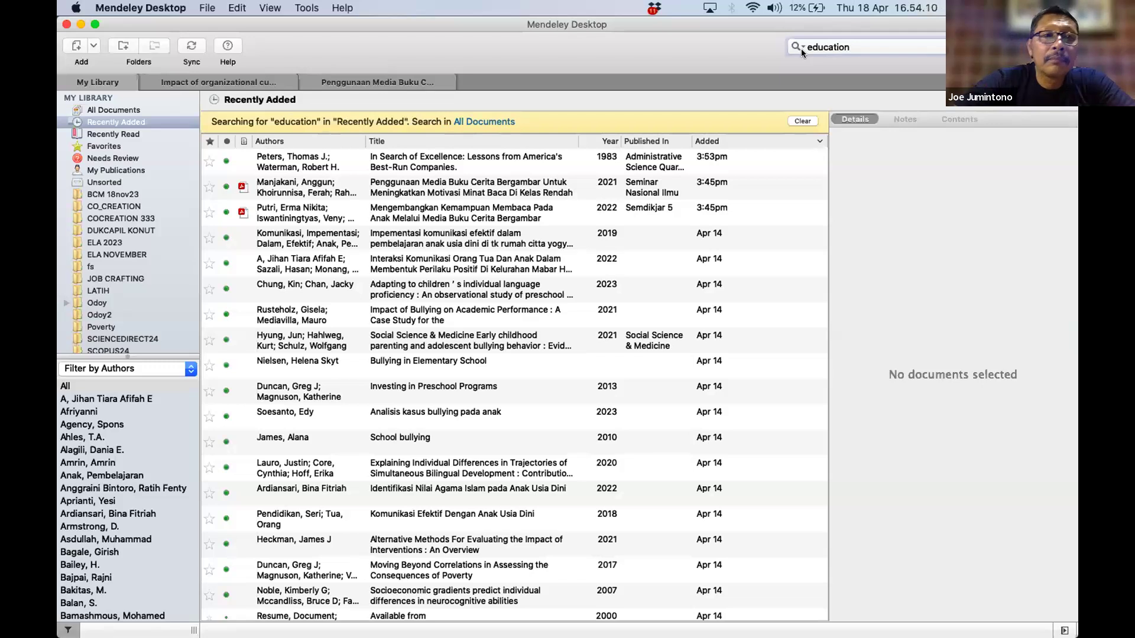
Search all documents in the Mendeley library for "education".
click(110, 111)
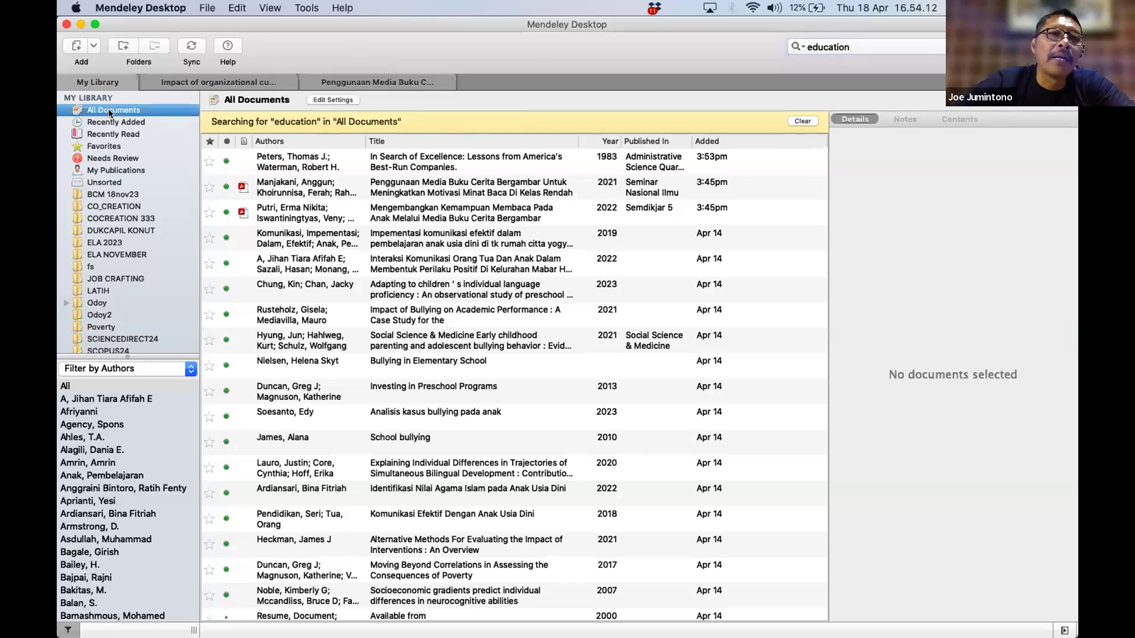
double_click(831, 44)
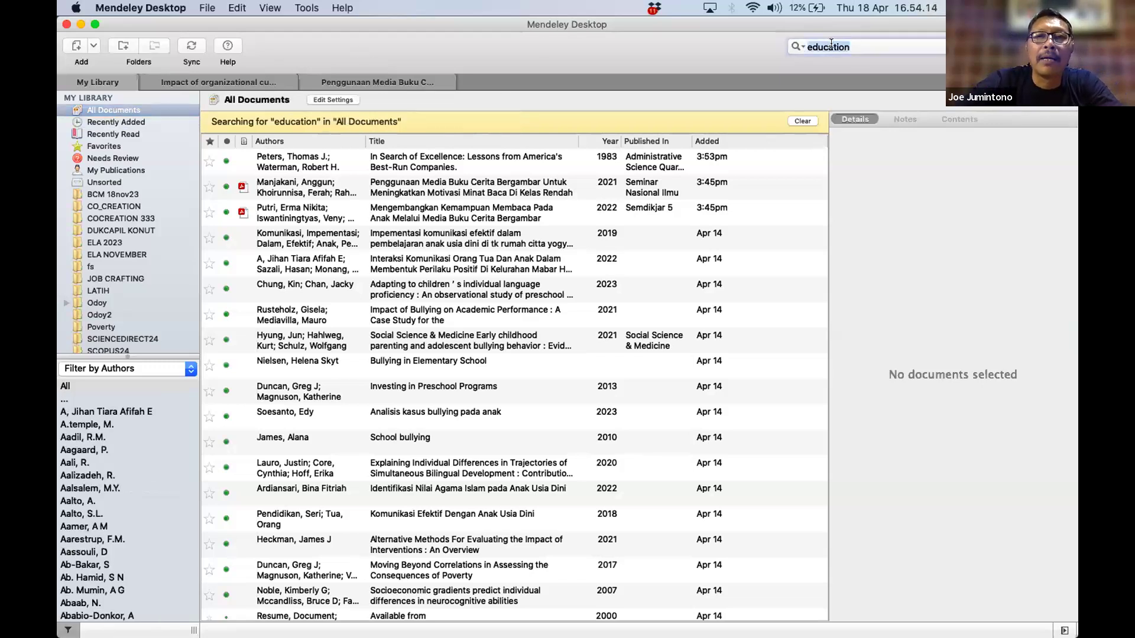
text(edu)
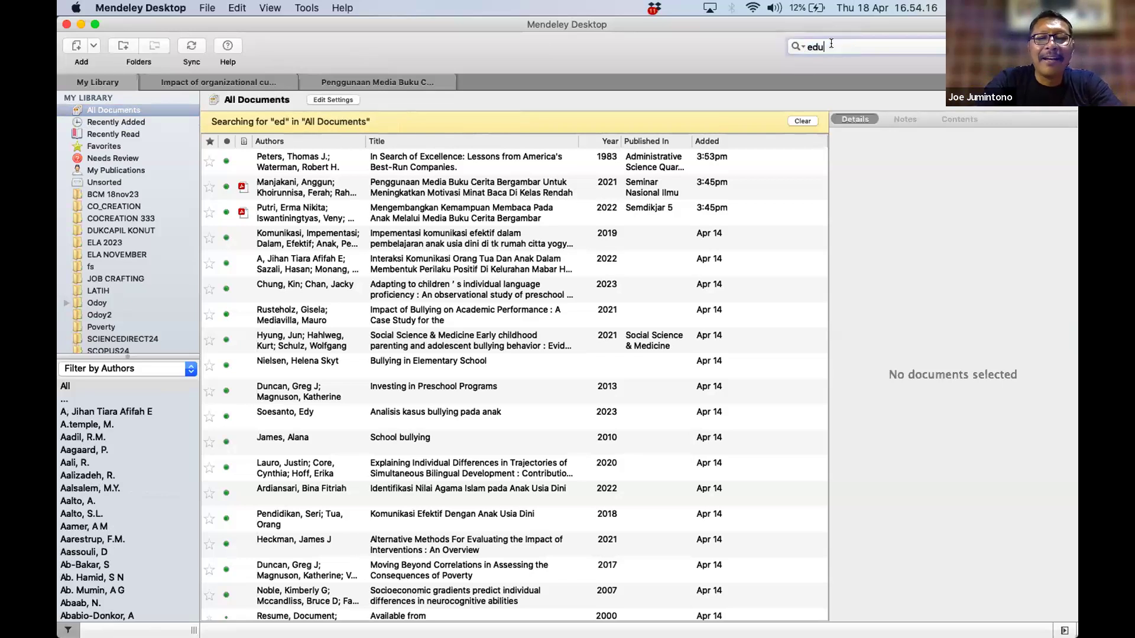
text(caion)
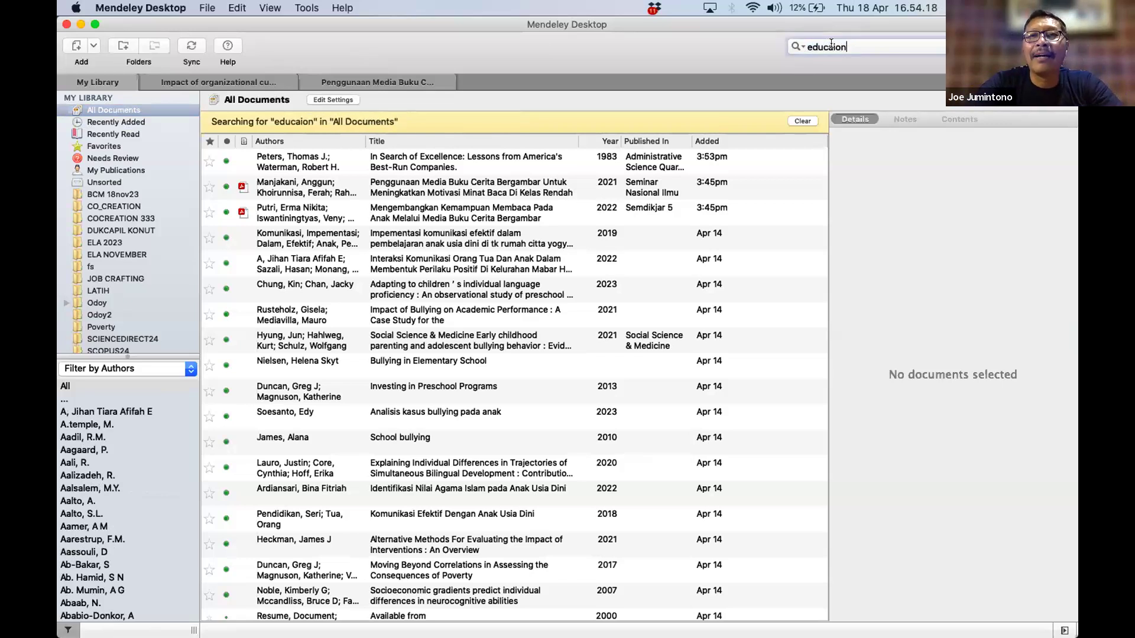
click(831, 46)
text(t)
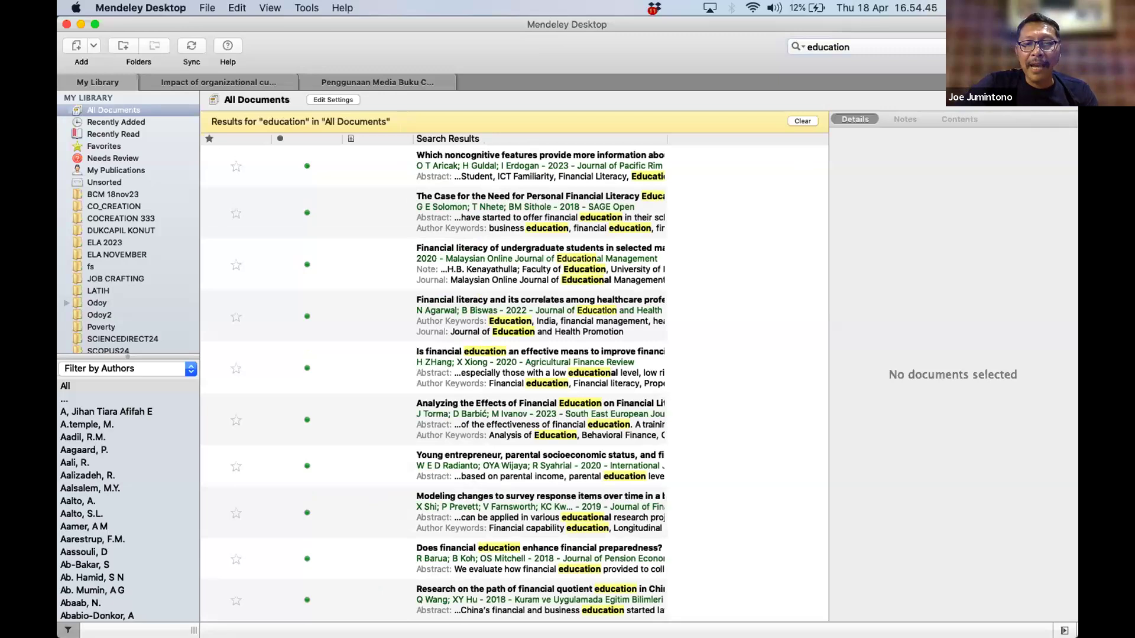
Switch to Google Chrome and open the article submission site of the Cogent Social Sciences journal.
mouse_move(761, 630)
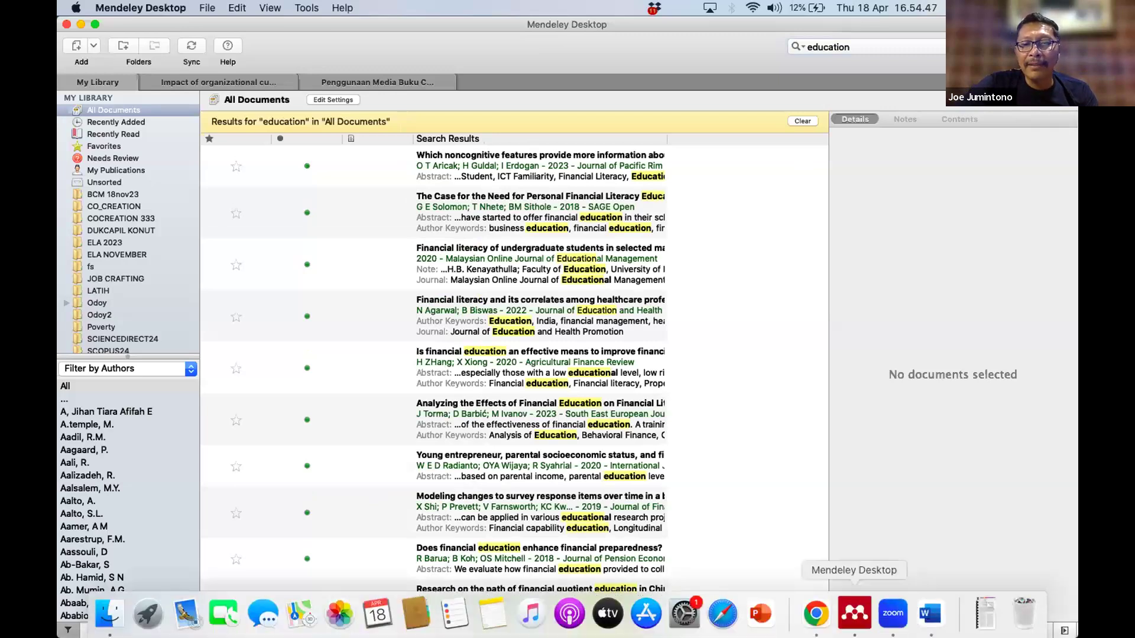
click(892, 614)
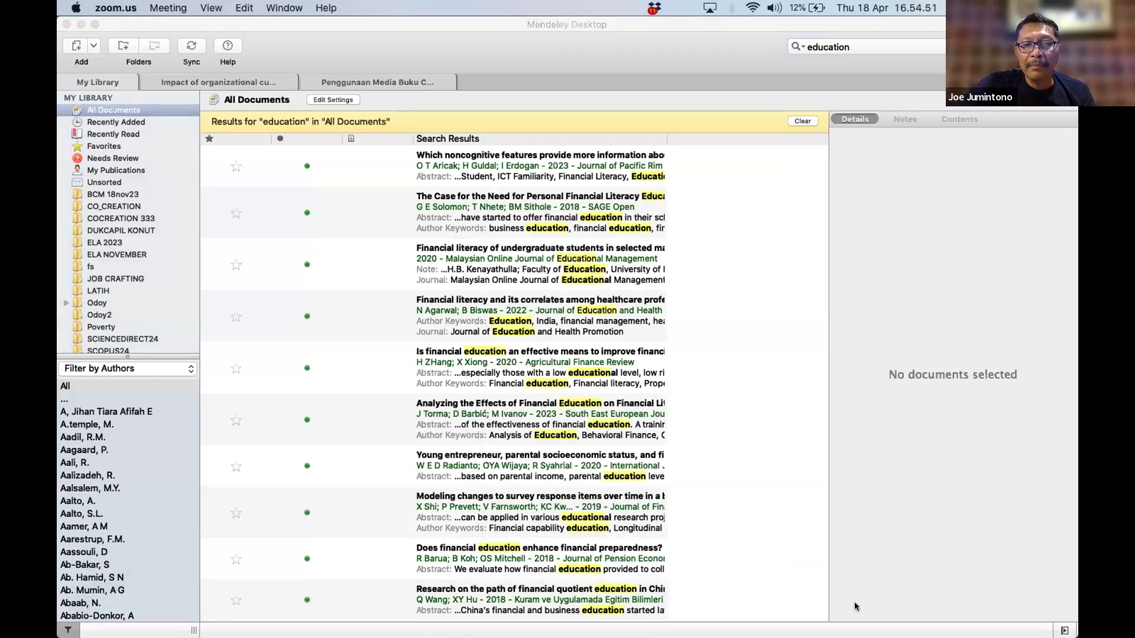
mouse_move(869, 617)
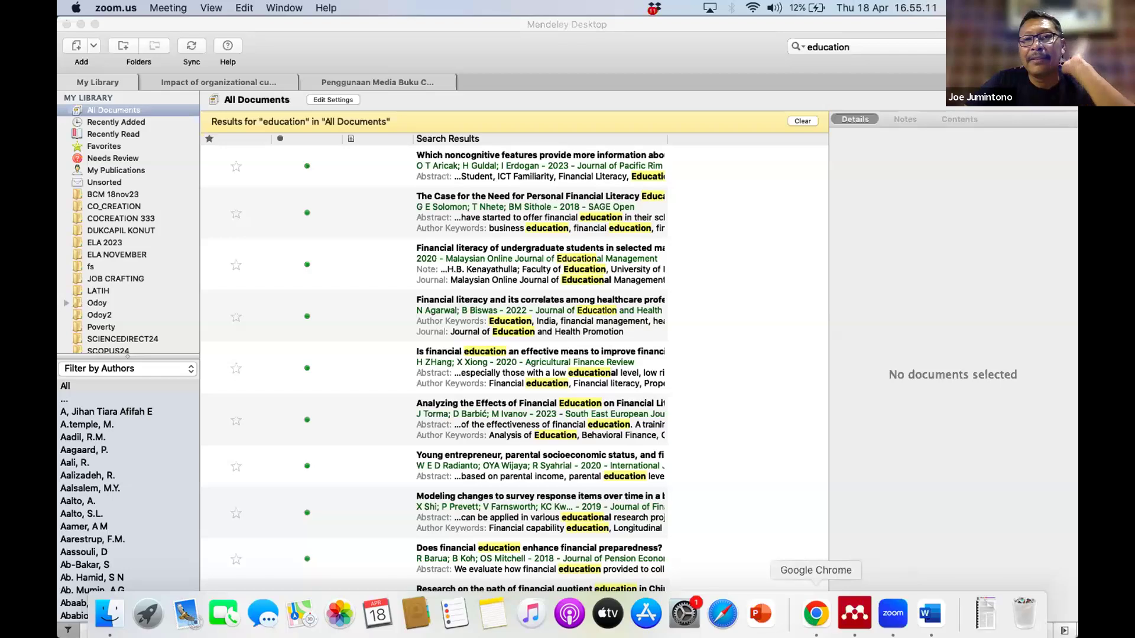
click(815, 615)
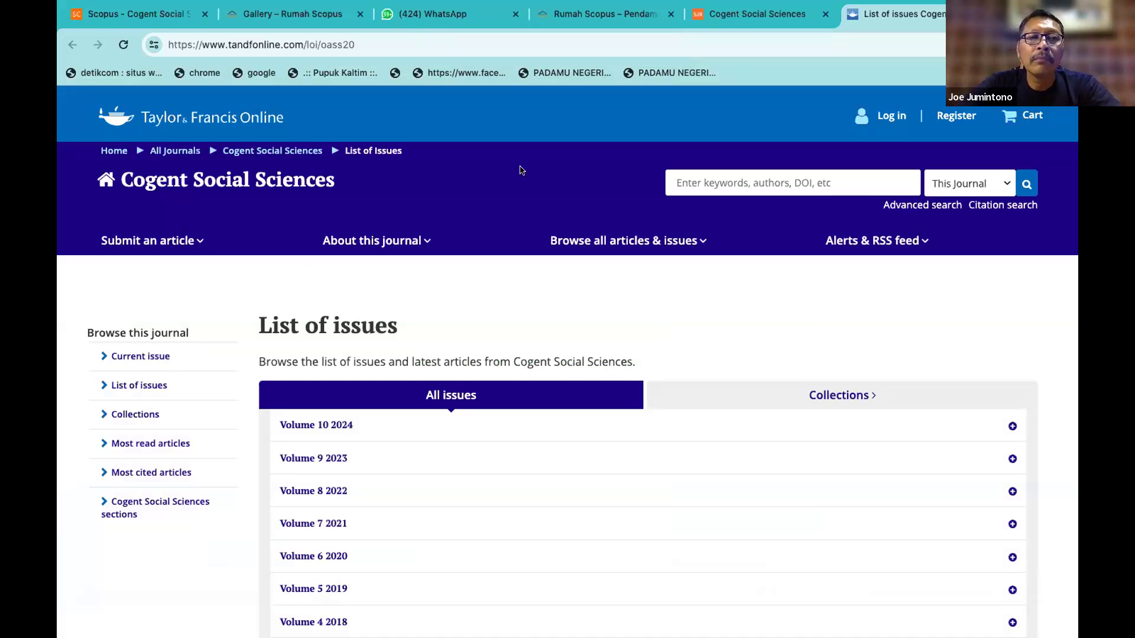
click(195, 239)
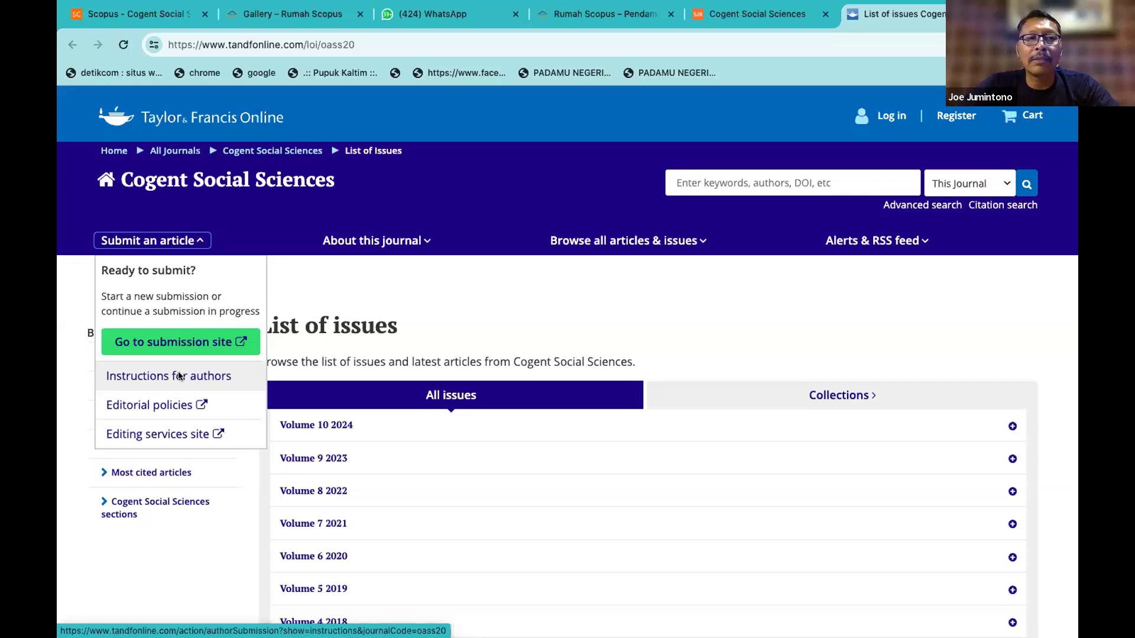
click(214, 347)
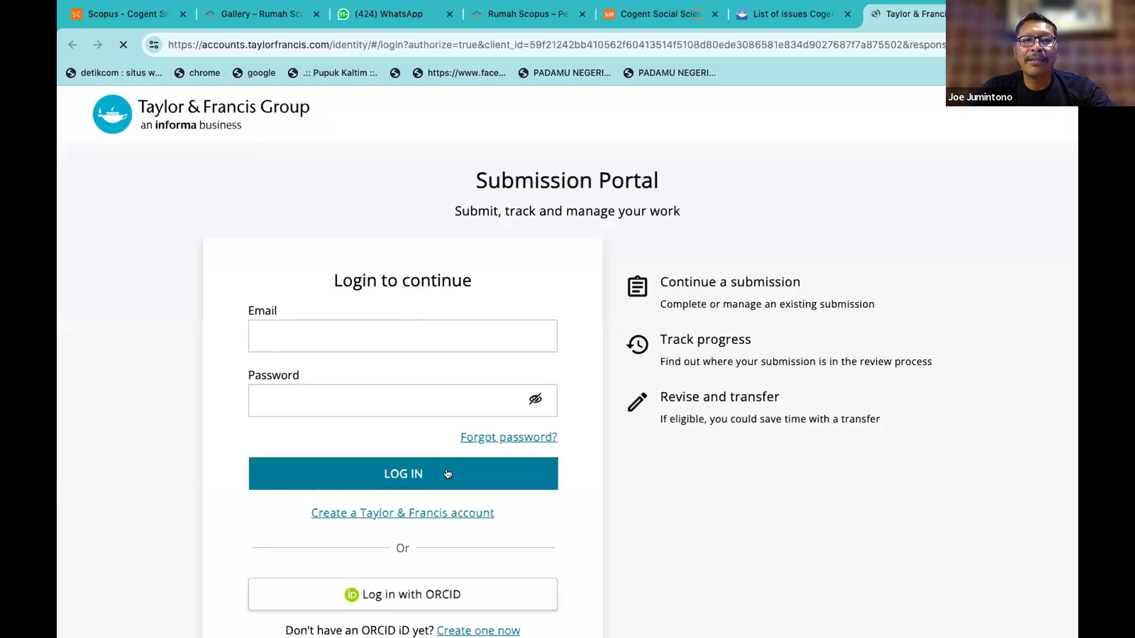
Choose to log in to the Submission Portal with ORCID and accept all cookies on the ORCID site.
scroll(376, 390, down, 3)
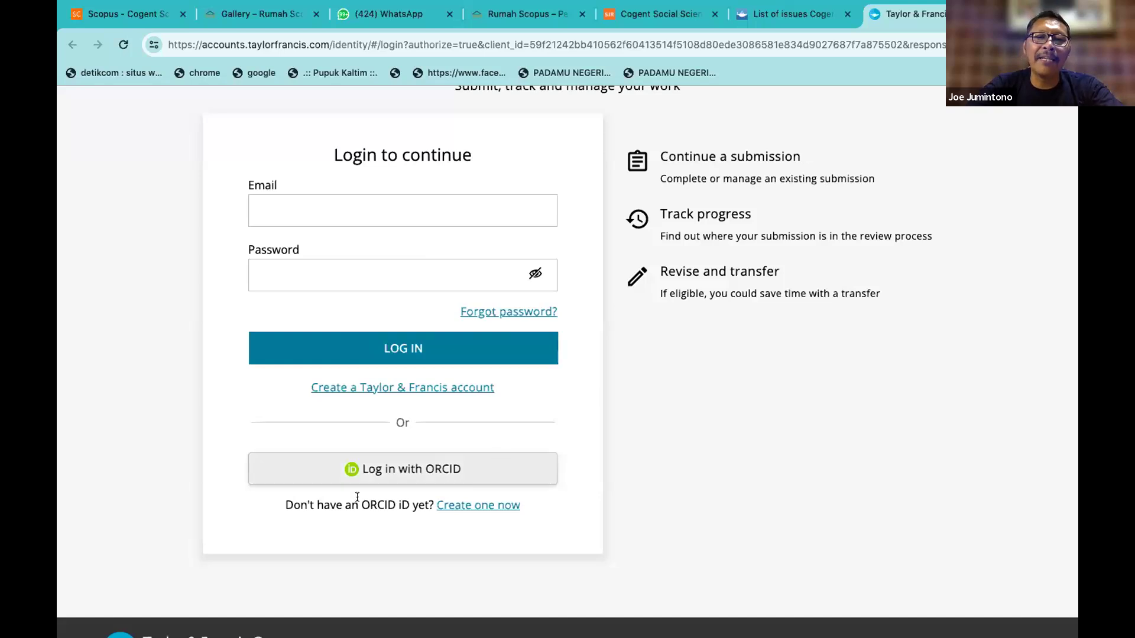
click(454, 474)
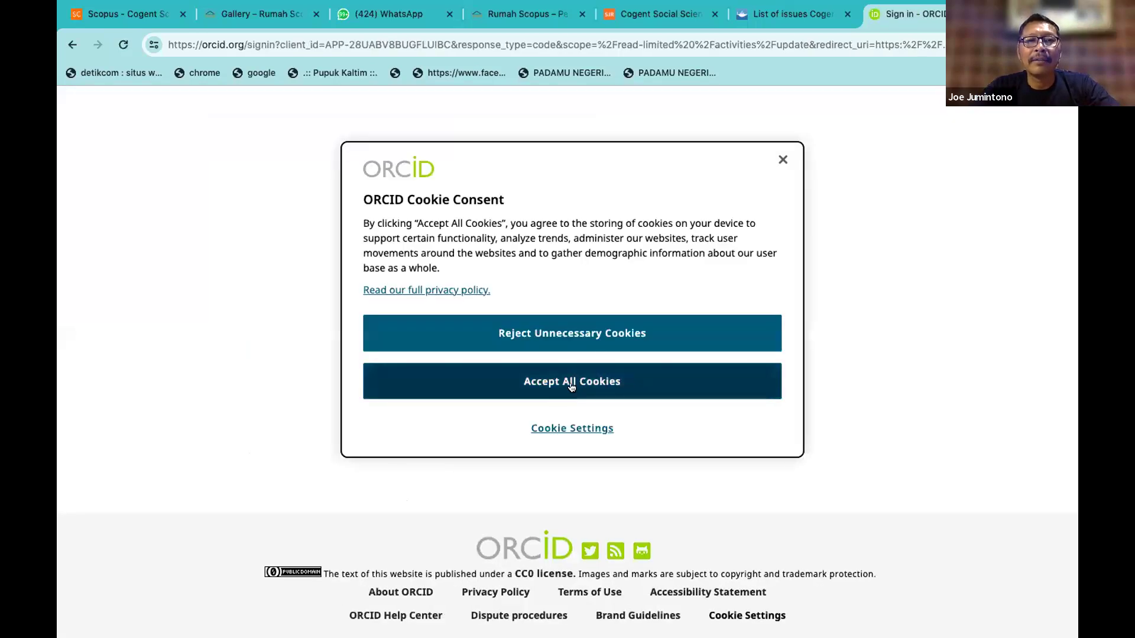
click(570, 386)
click(515, 262)
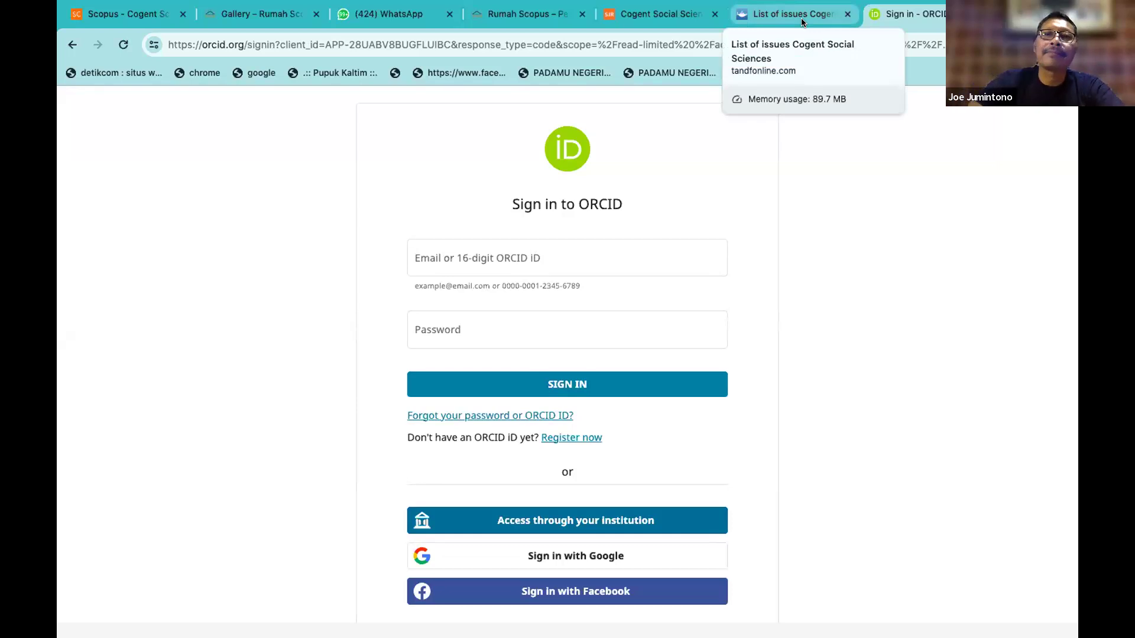
Return to the browser page for the journal's Scimago entry, search Google from there for "orcid" and open the ORCID website.
key(ctrl+shift+Tab)
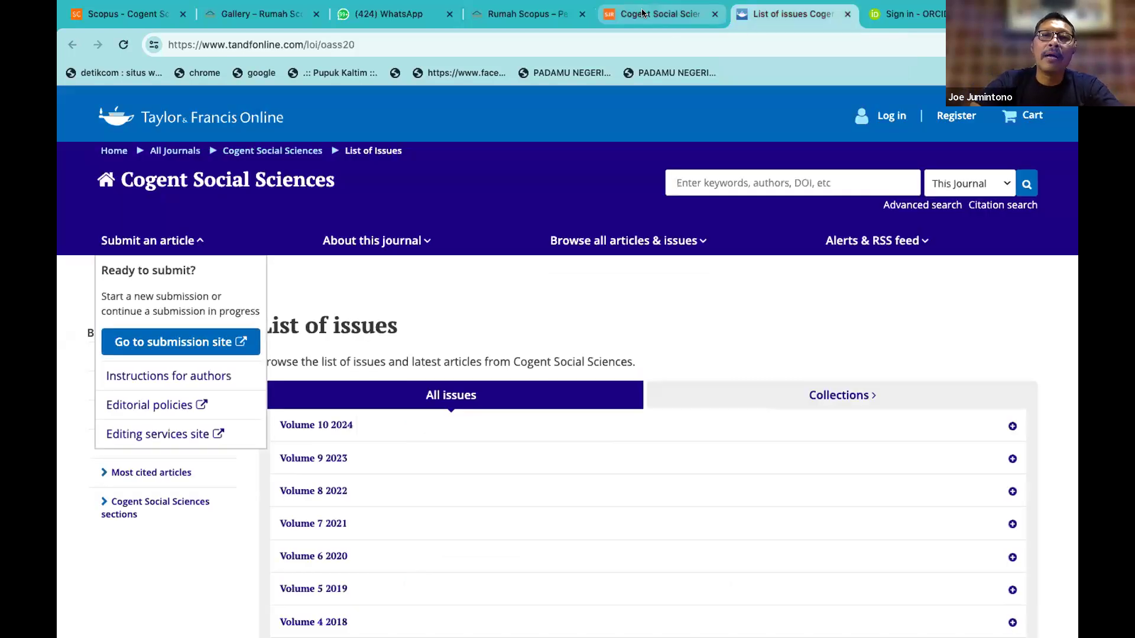
click(643, 13)
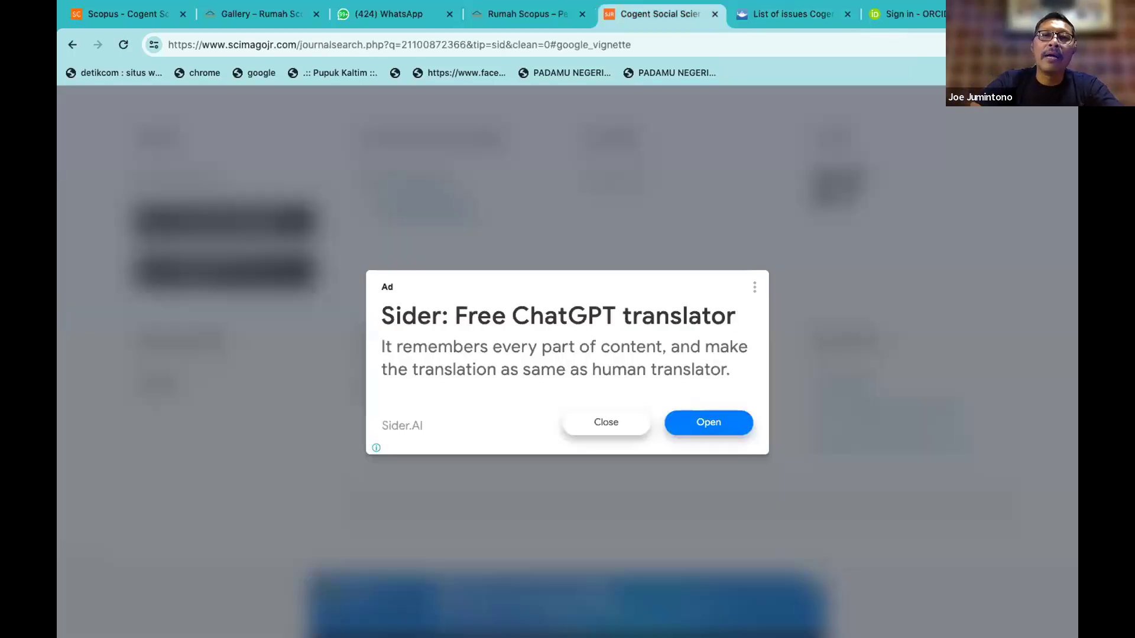
click(406, 44)
text(o)
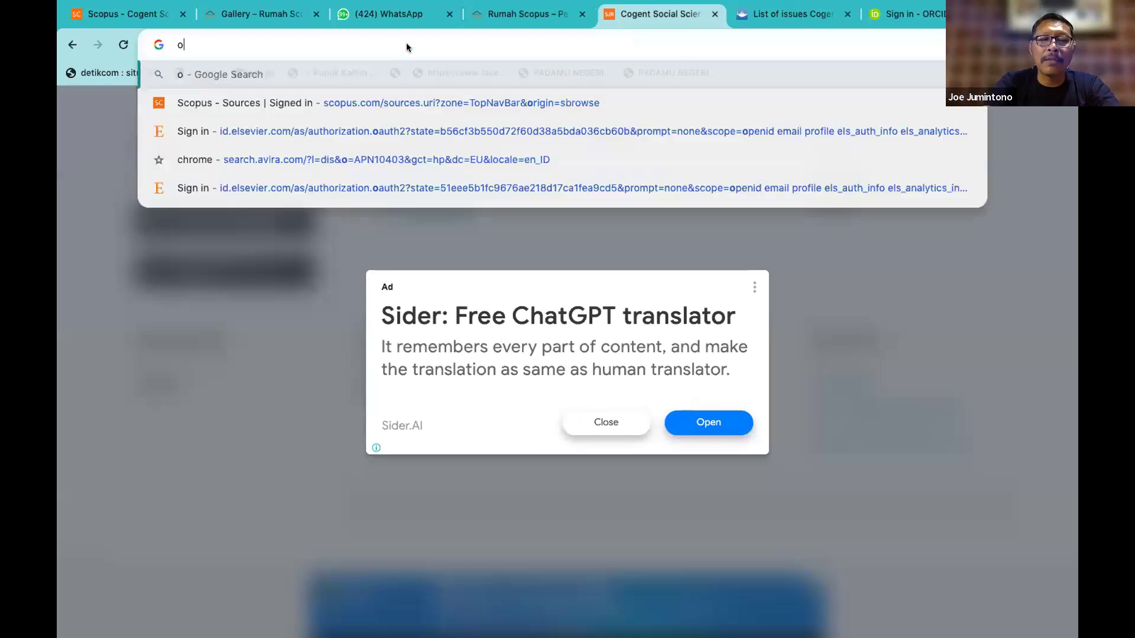
text(rci)
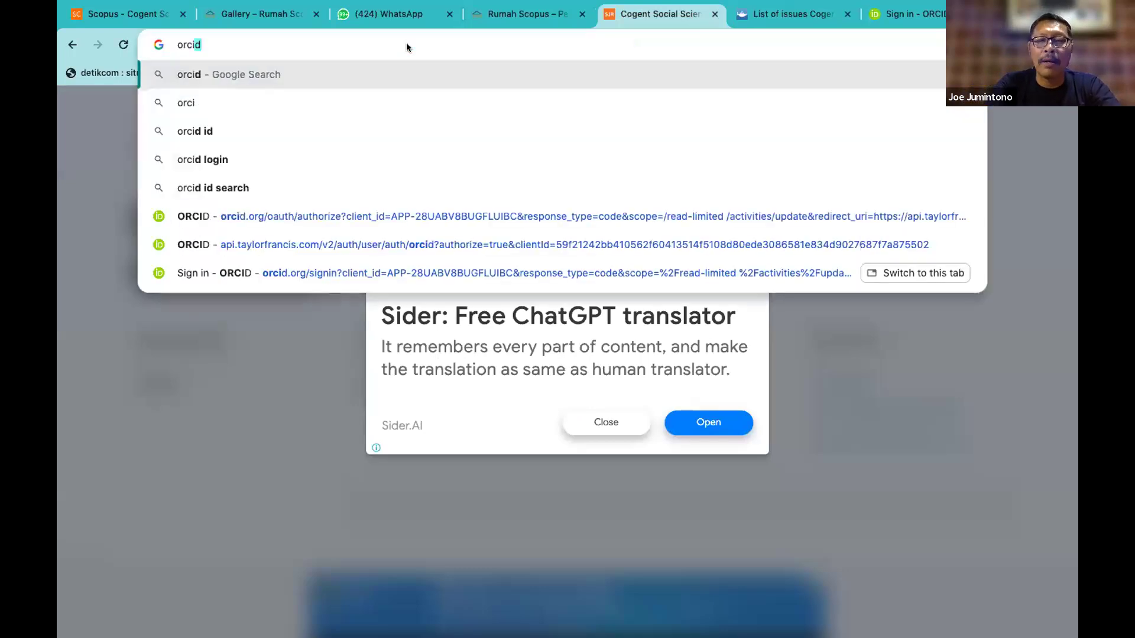
text(d)
key(Return)
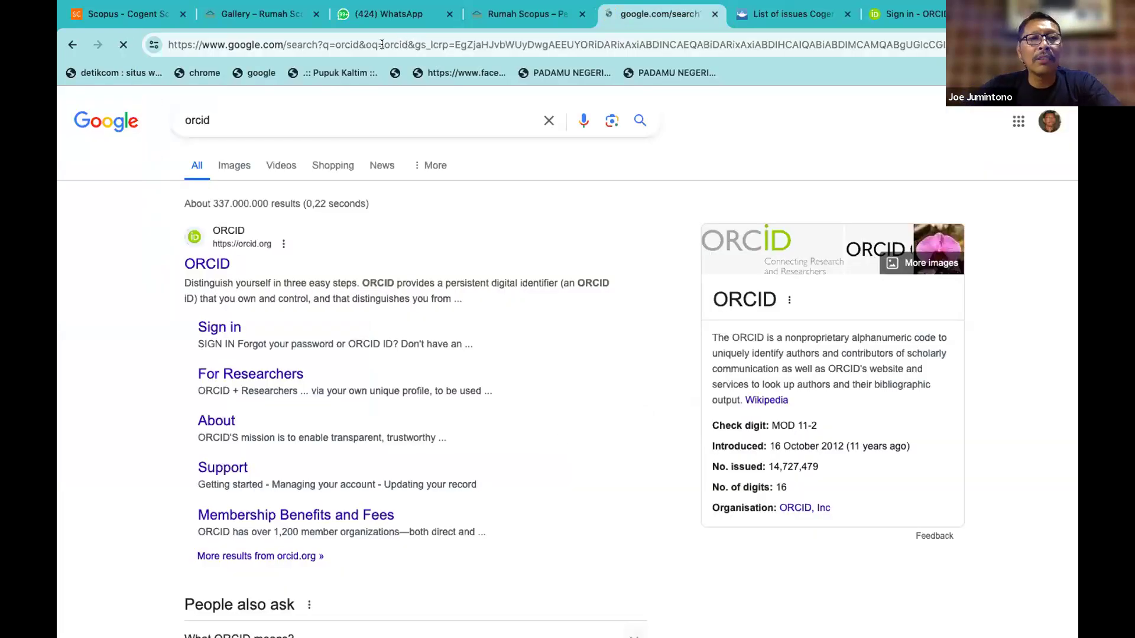
click(206, 266)
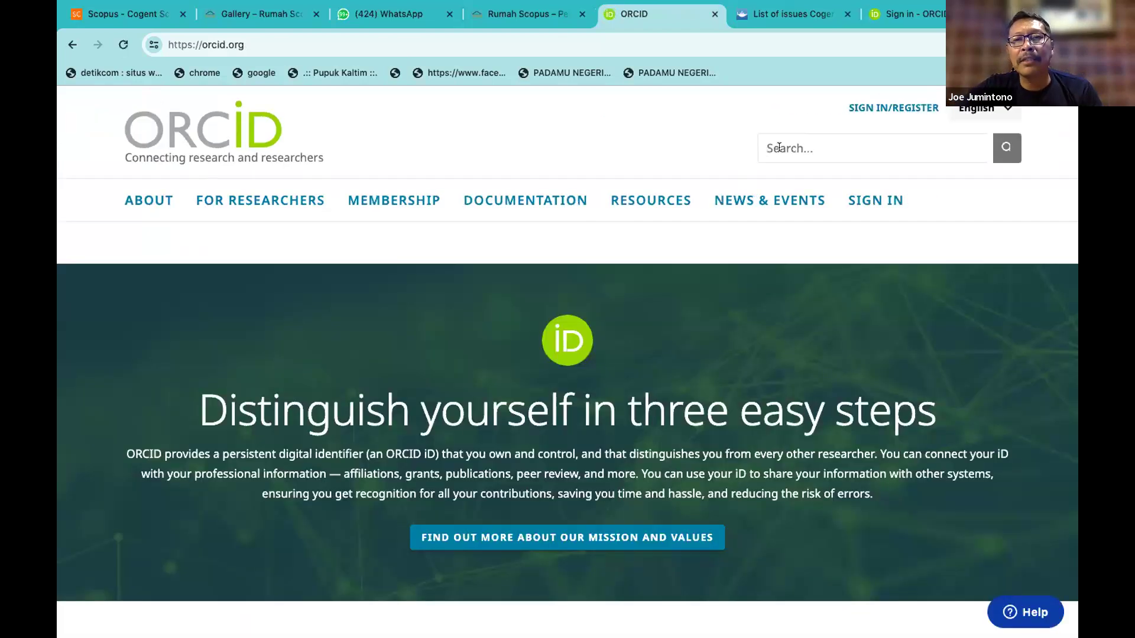
Search the ORCID registry for a researcher's first name and look through the matching records.
click(779, 147)
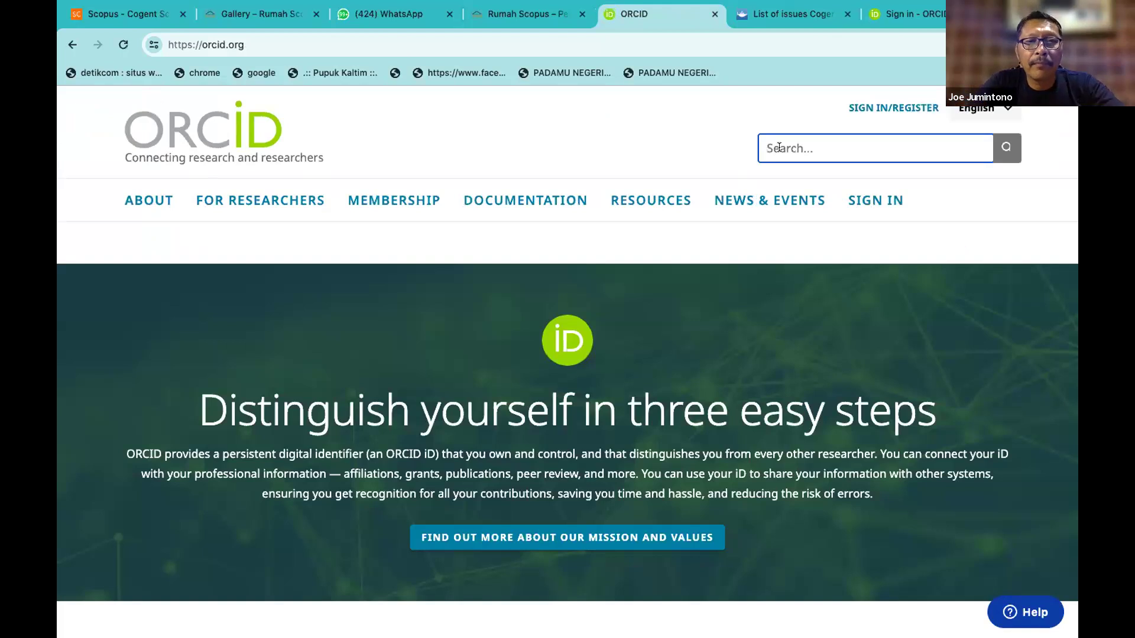
text(Astriana)
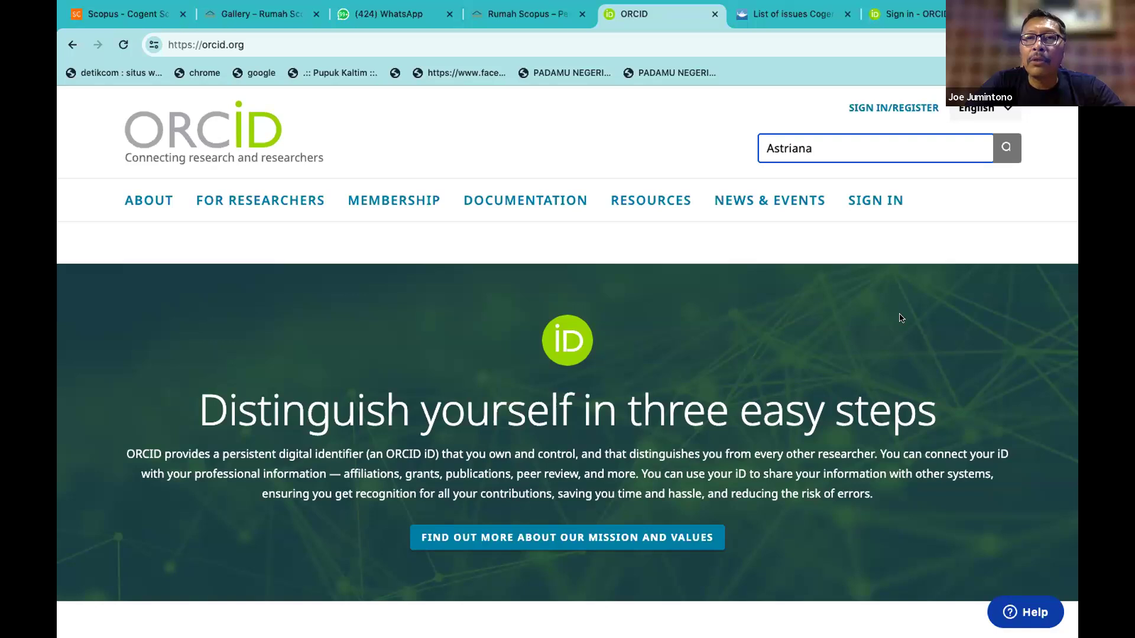
click(1007, 149)
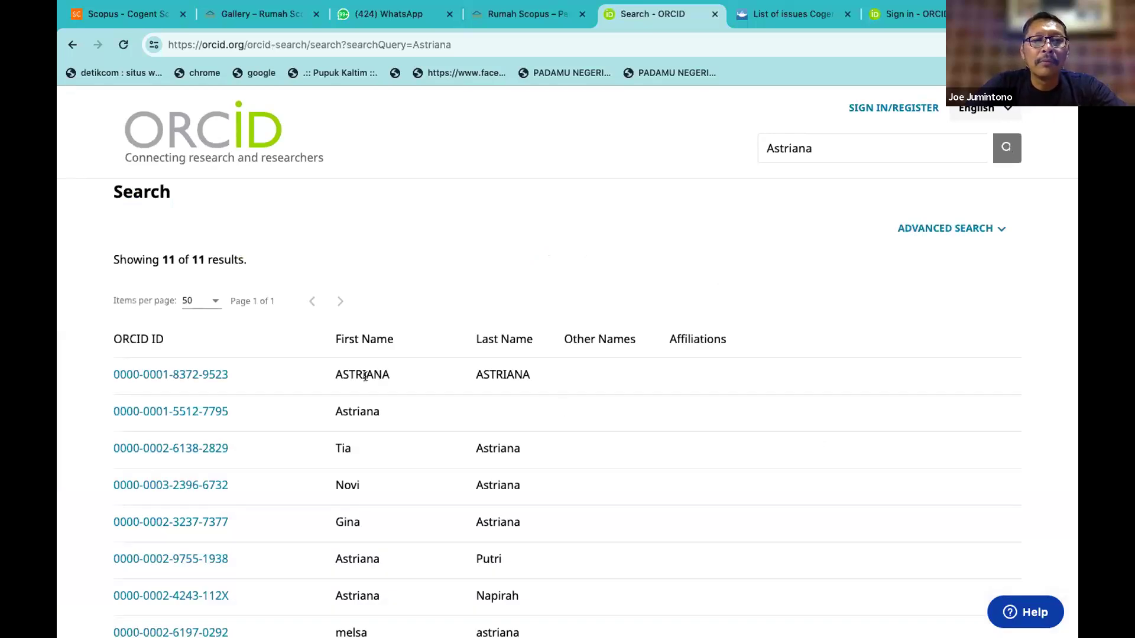
scroll(365, 354, down, 2)
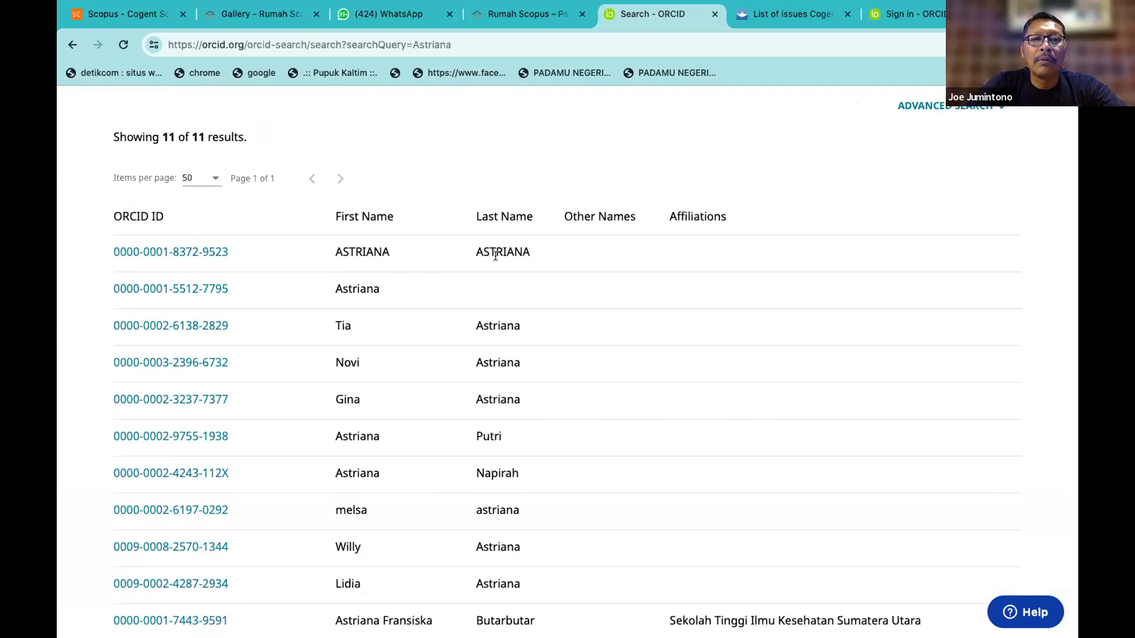
scroll(495, 255, down, 3)
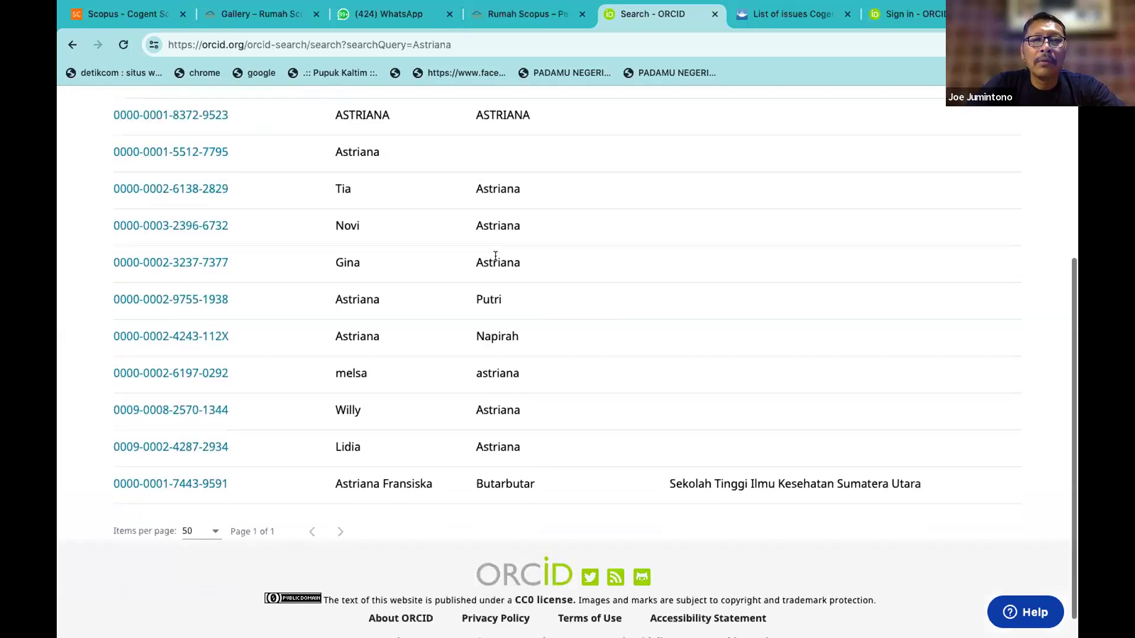
scroll(495, 258, up, 2)
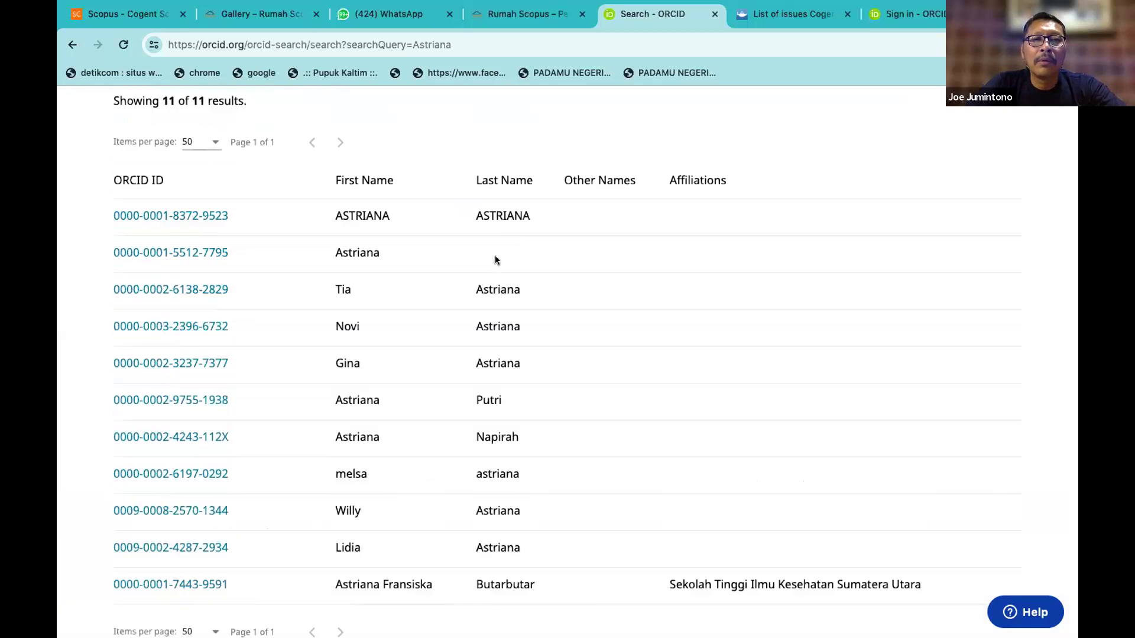
scroll(765, 180, up, 3)
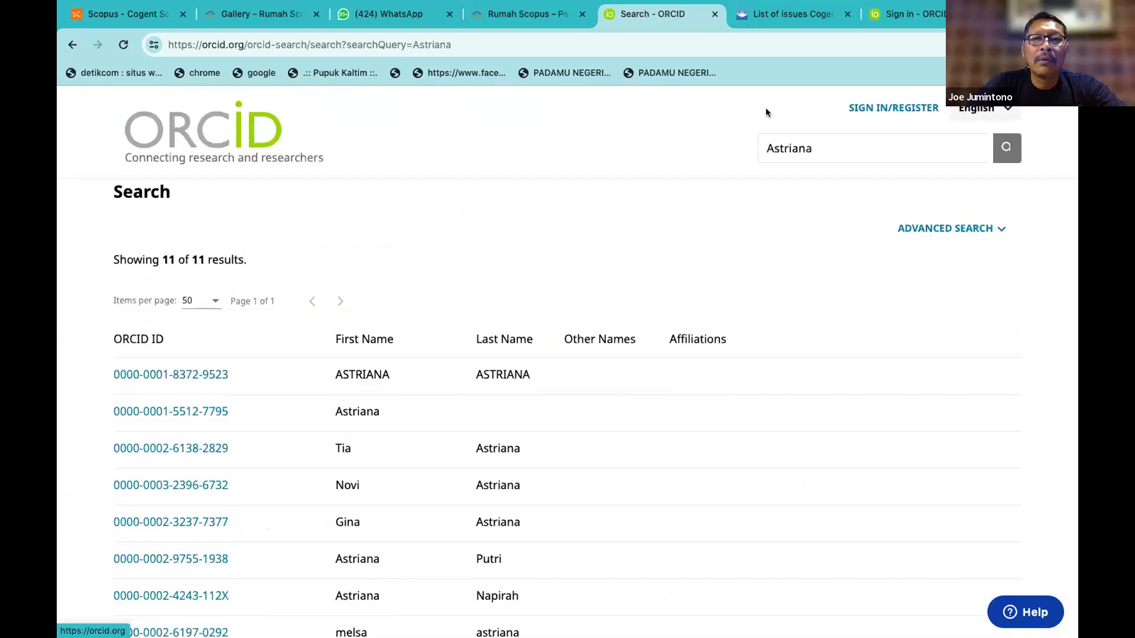
Correct the spelling of the researcher's name by adding a "y" and search the ORCID registry again.
click(794, 148)
text(y)
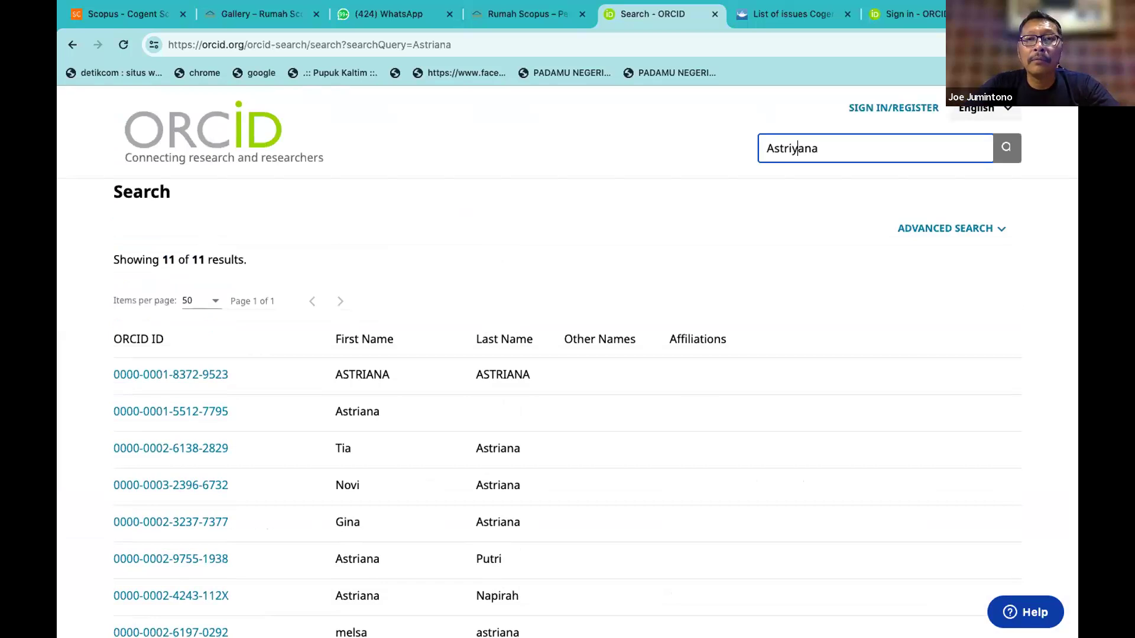
click(1007, 148)
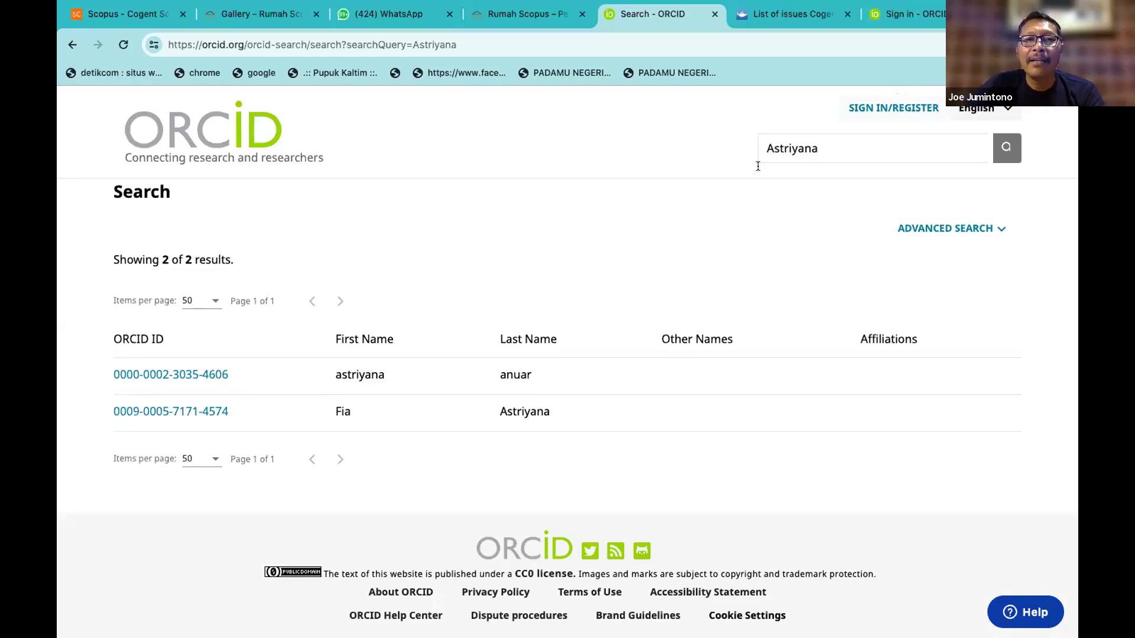
Open the ORCID sign-in page, go to new account registration and examine the form's name and email fields.
click(902, 109)
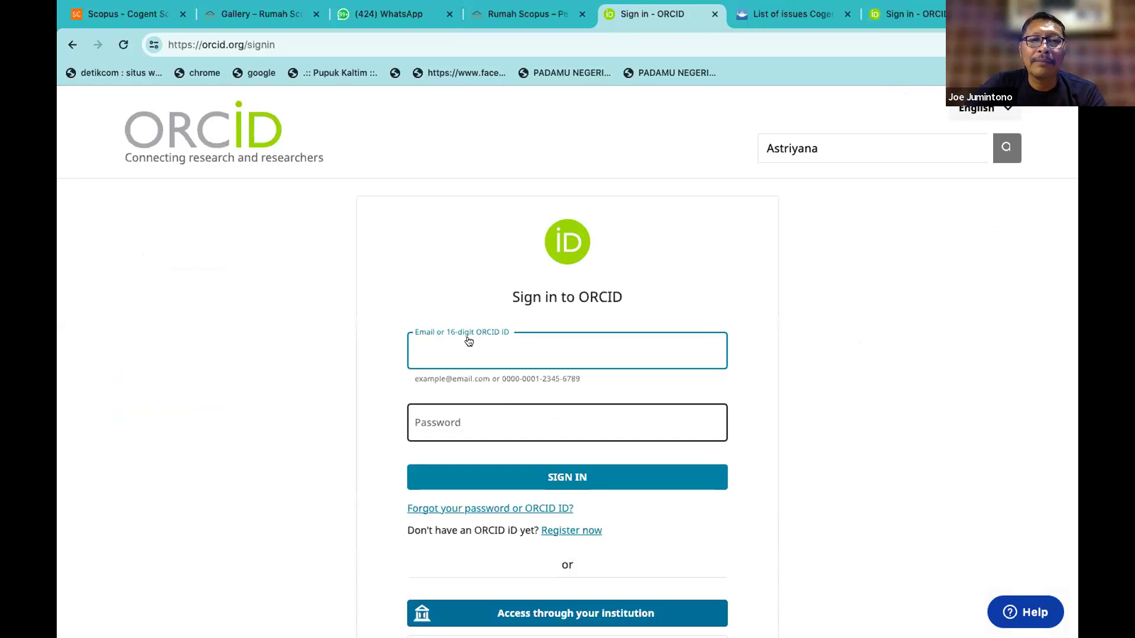
scroll(467, 340, down, 3)
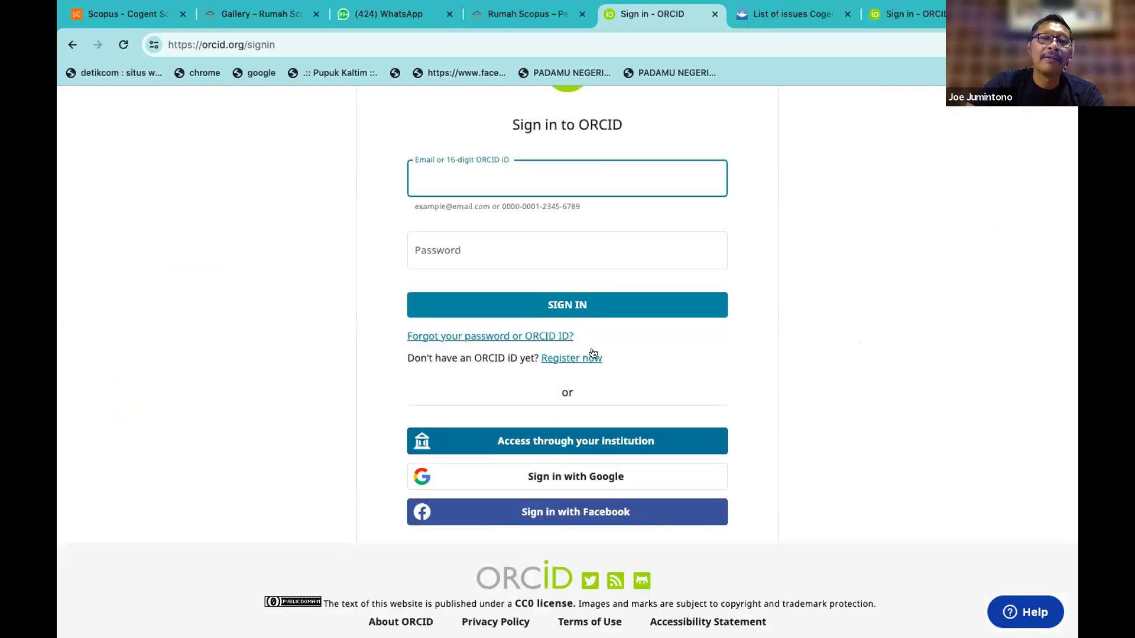
click(557, 359)
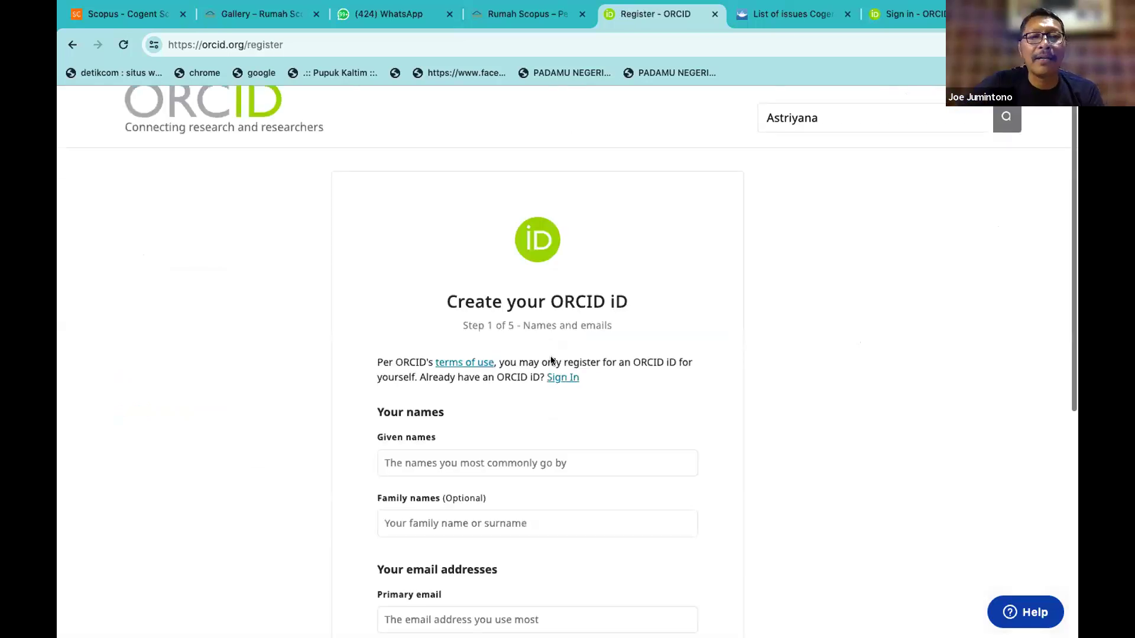
scroll(551, 356, down, 3)
scroll(541, 322, down, 2)
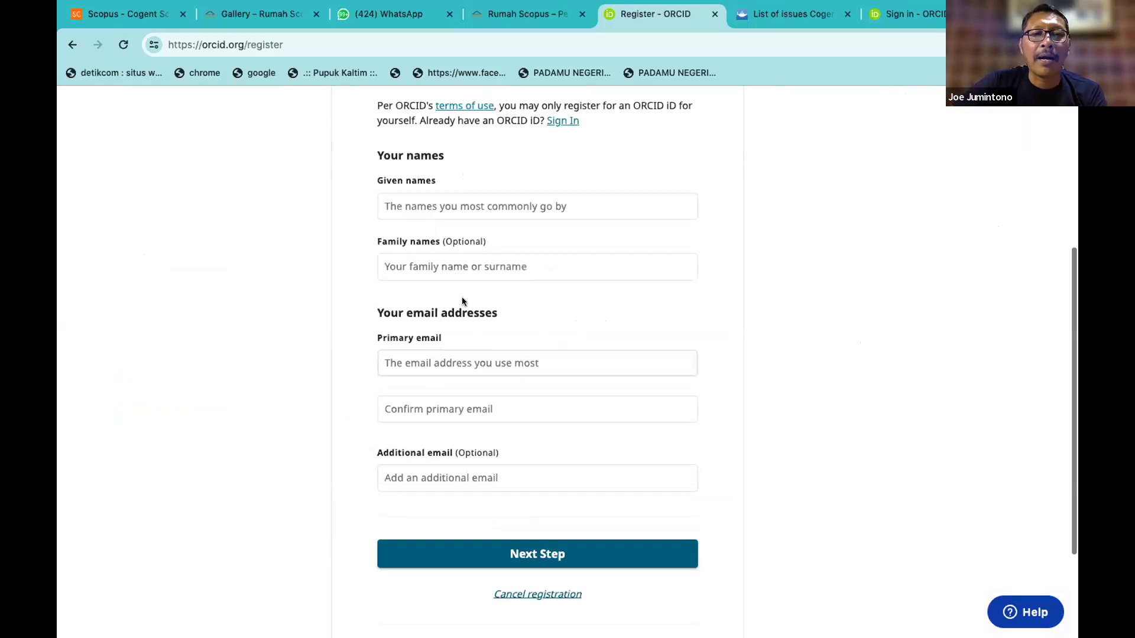
scroll(459, 344, down, 3)
click(438, 269)
click(494, 336)
click(611, 410)
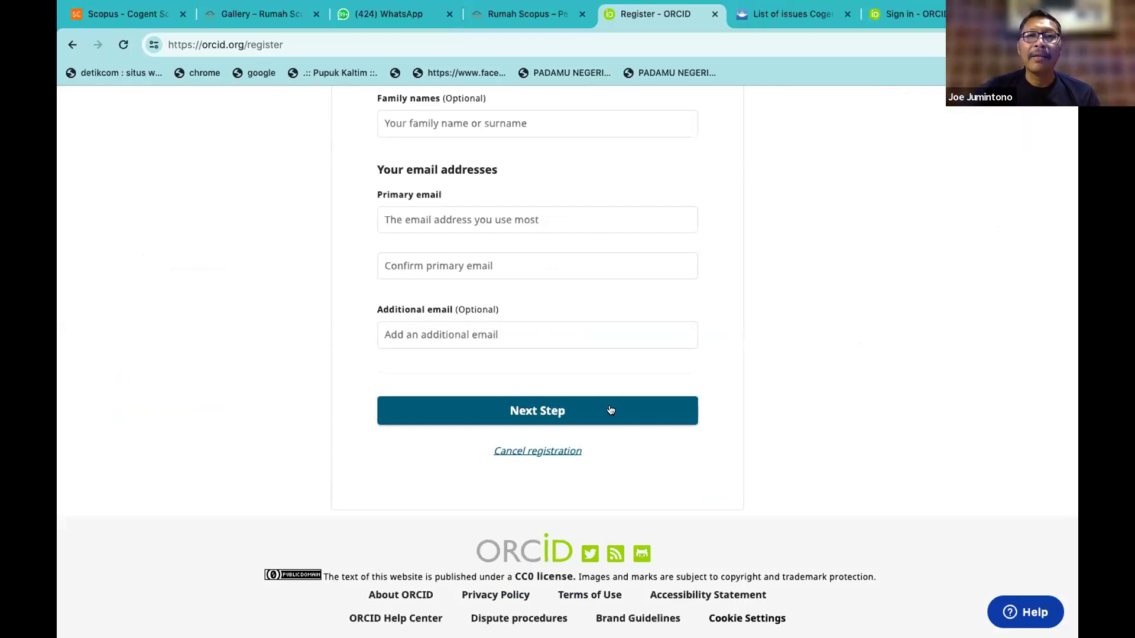
click(611, 410)
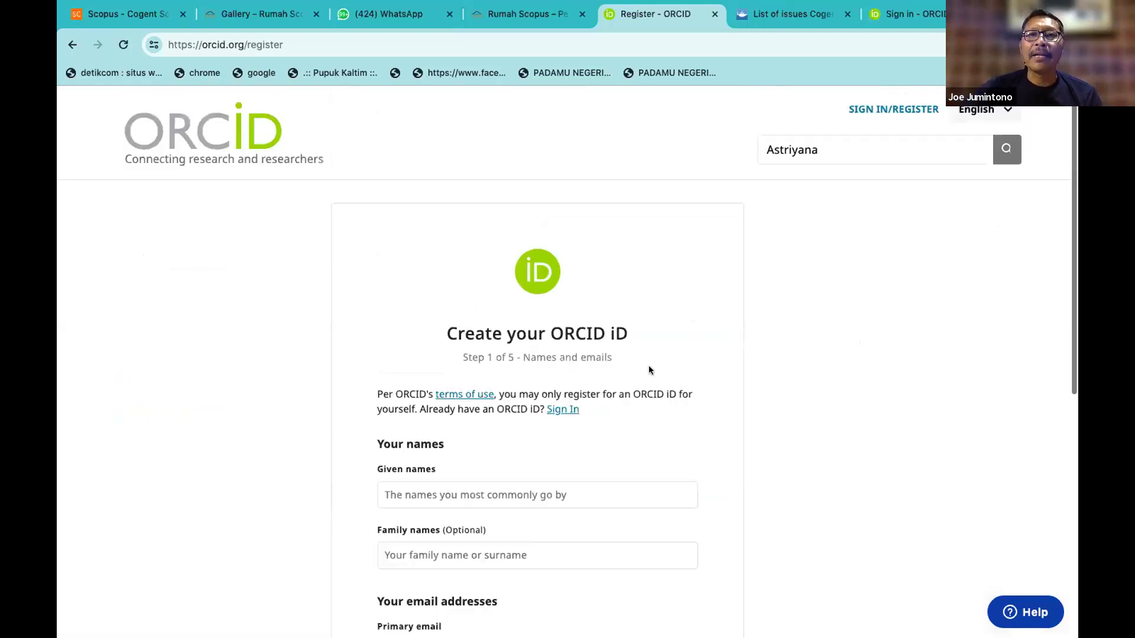
Return from the journal's ORCID sign-in page to the Submission Portal login and choose to log in with ORCID.
click(892, 13)
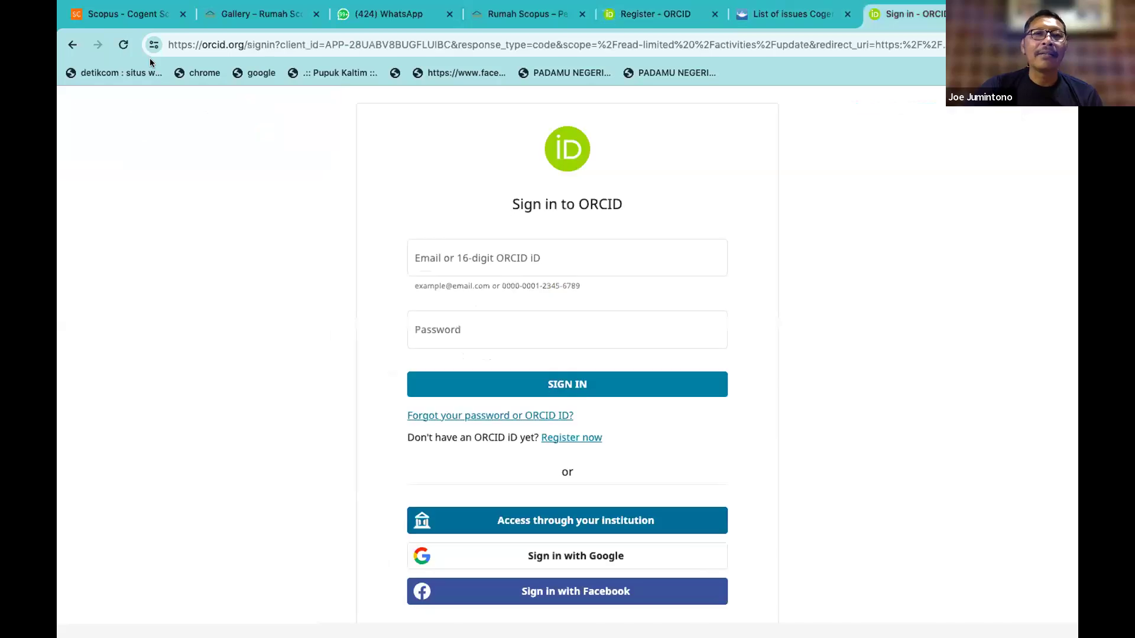
click(71, 46)
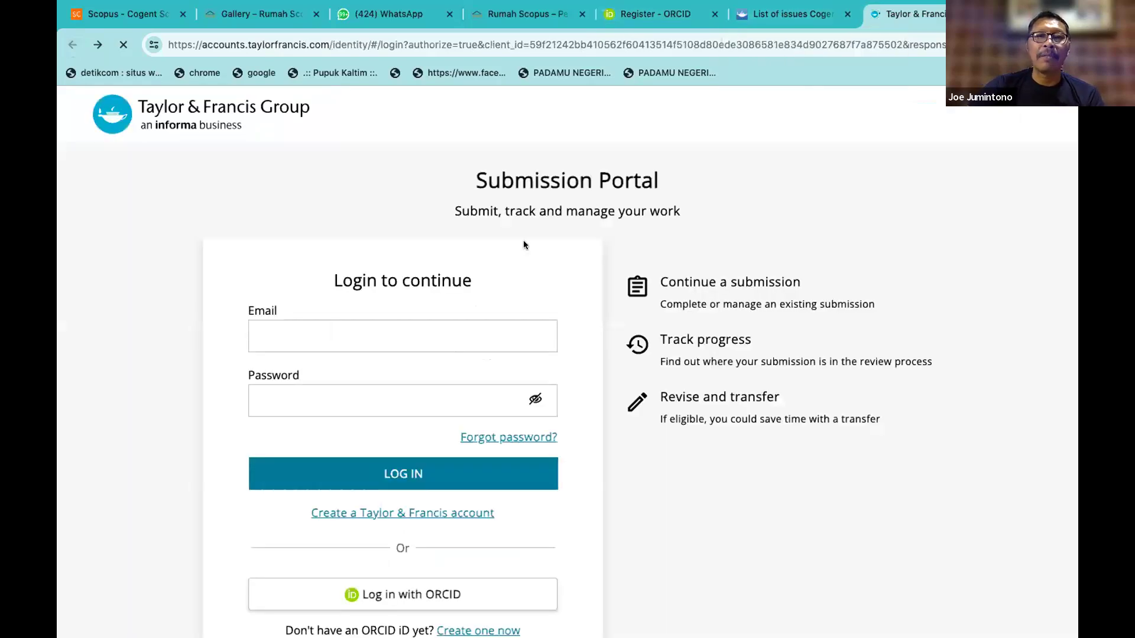
scroll(396, 422, down, 3)
click(406, 432)
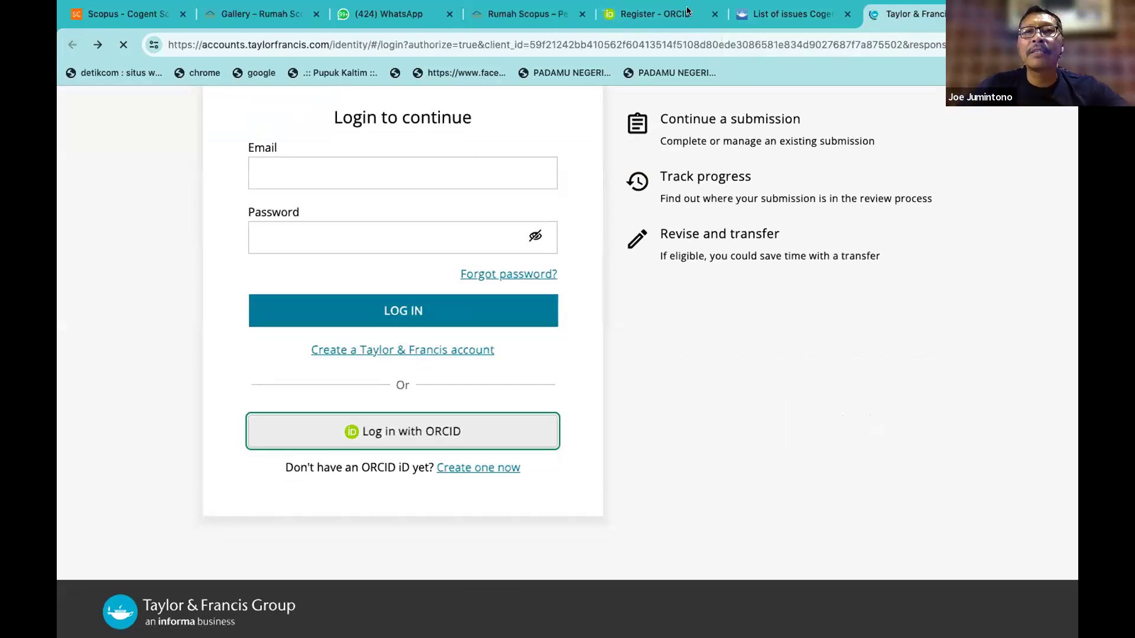
Compare the ORCID registration page with the journal's ORCID sign-in page and go back to the Submission Portal login.
click(656, 17)
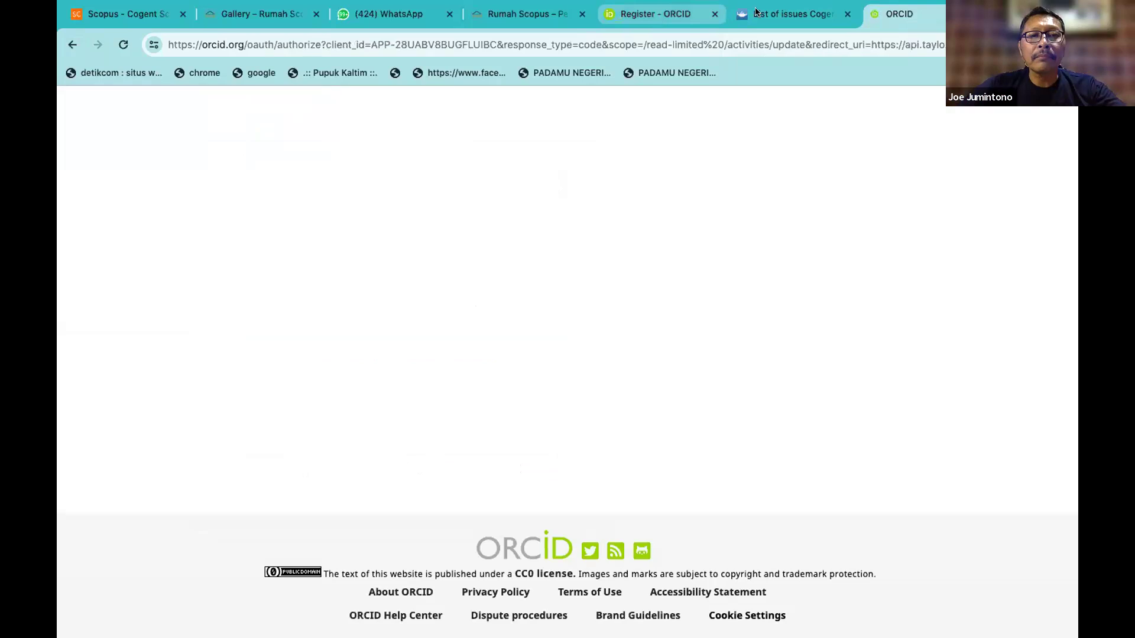
click(900, 16)
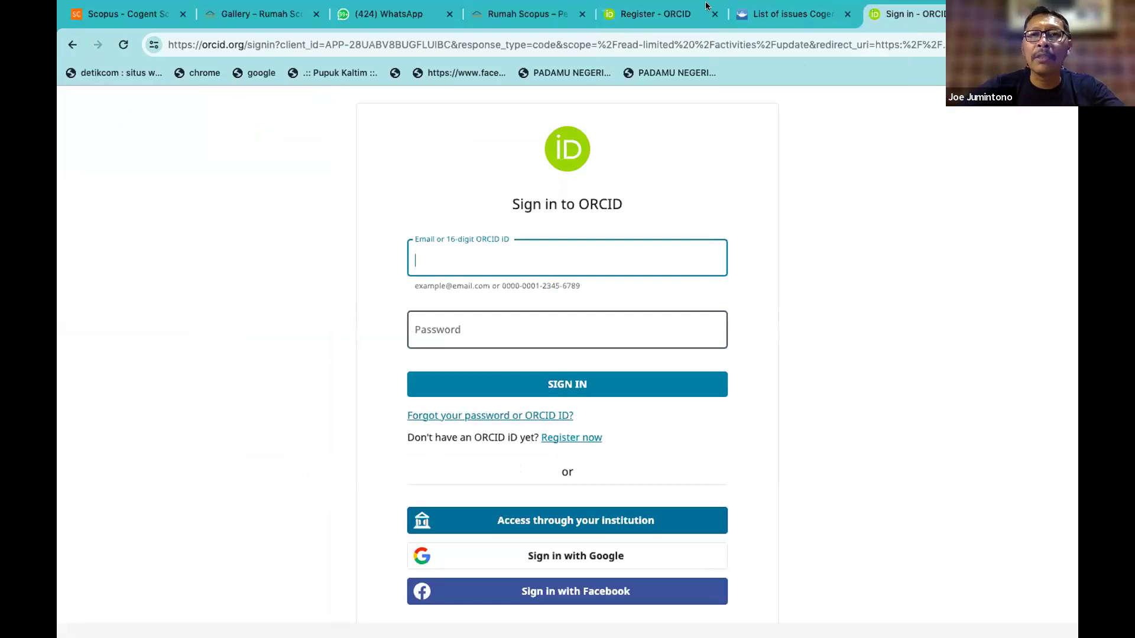
click(665, 8)
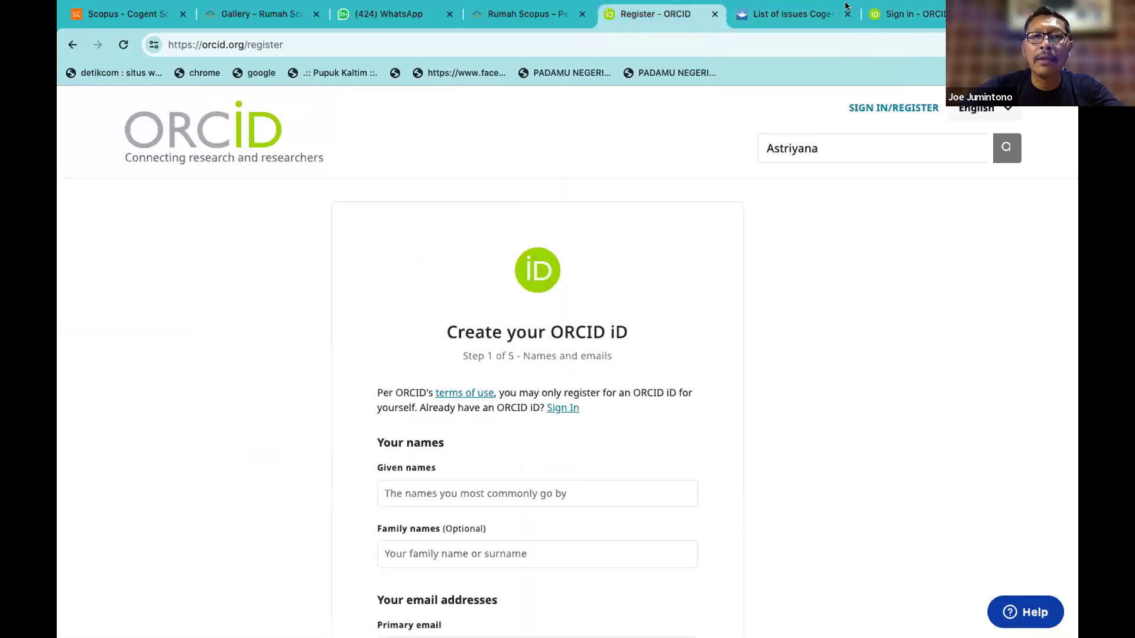
click(910, 17)
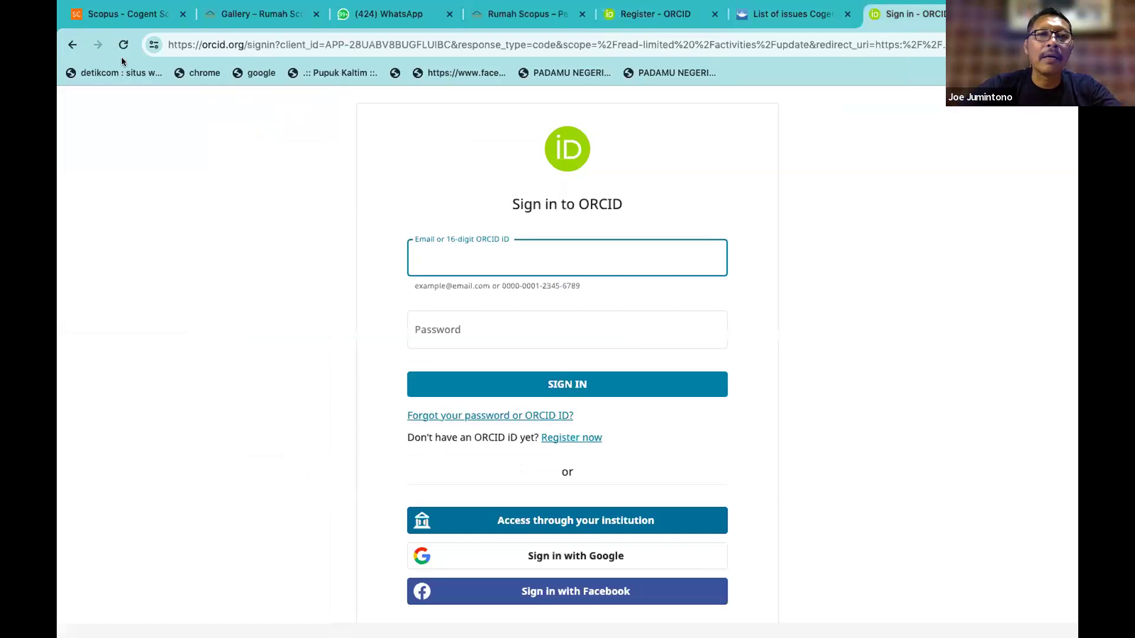
click(72, 45)
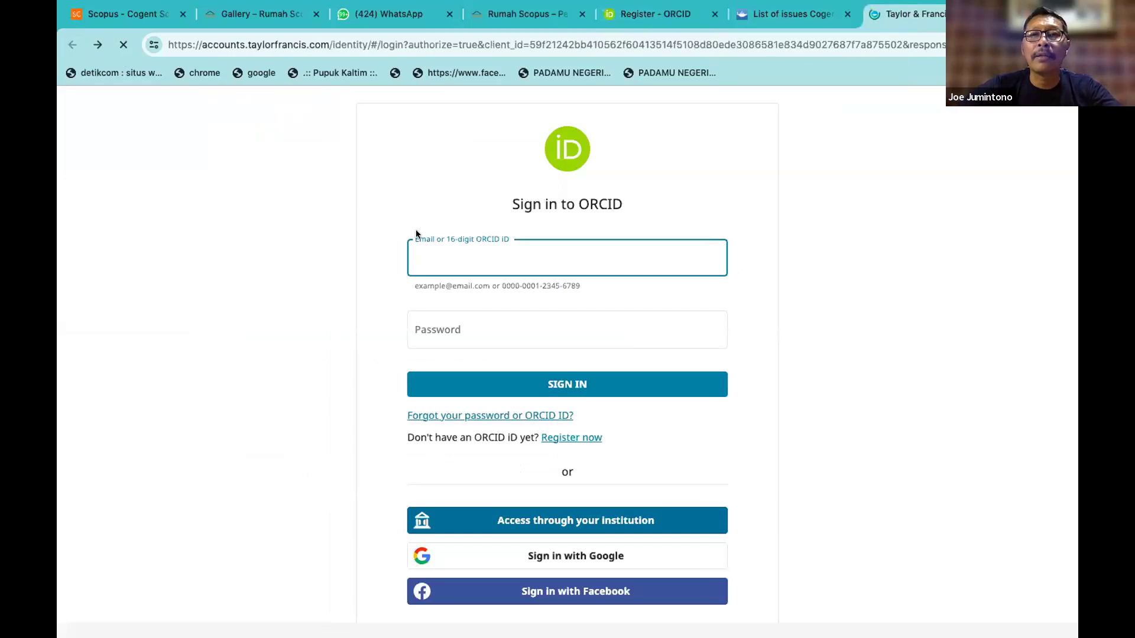
Search the ORCID registry for another researcher's name and open the first matching record.
click(676, 16)
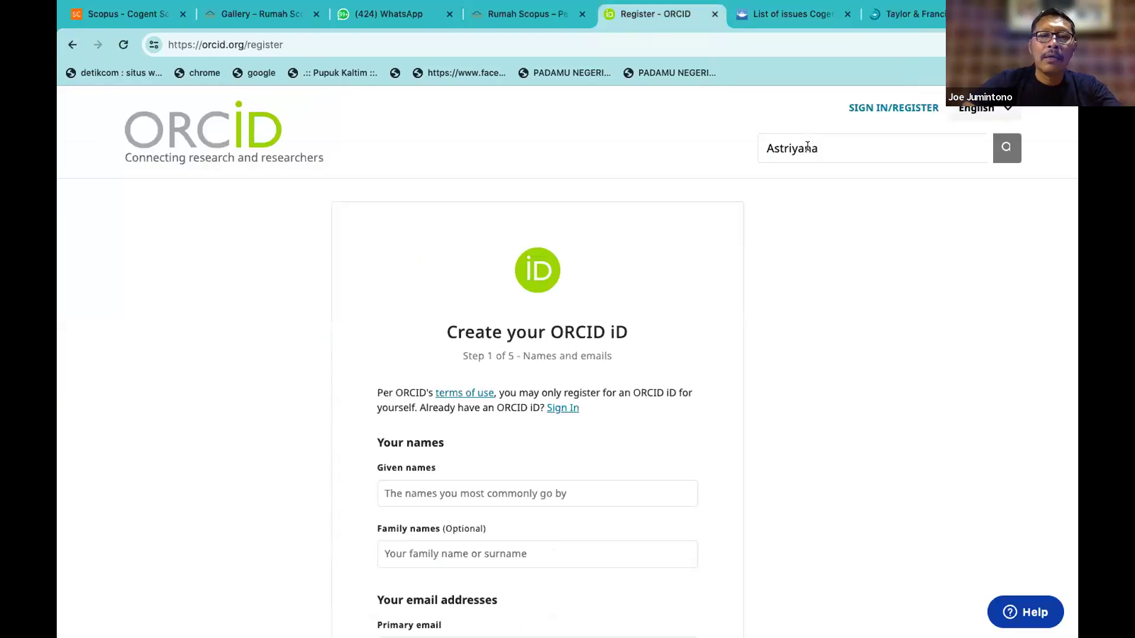
double_click(808, 146)
text(ratnayanti)
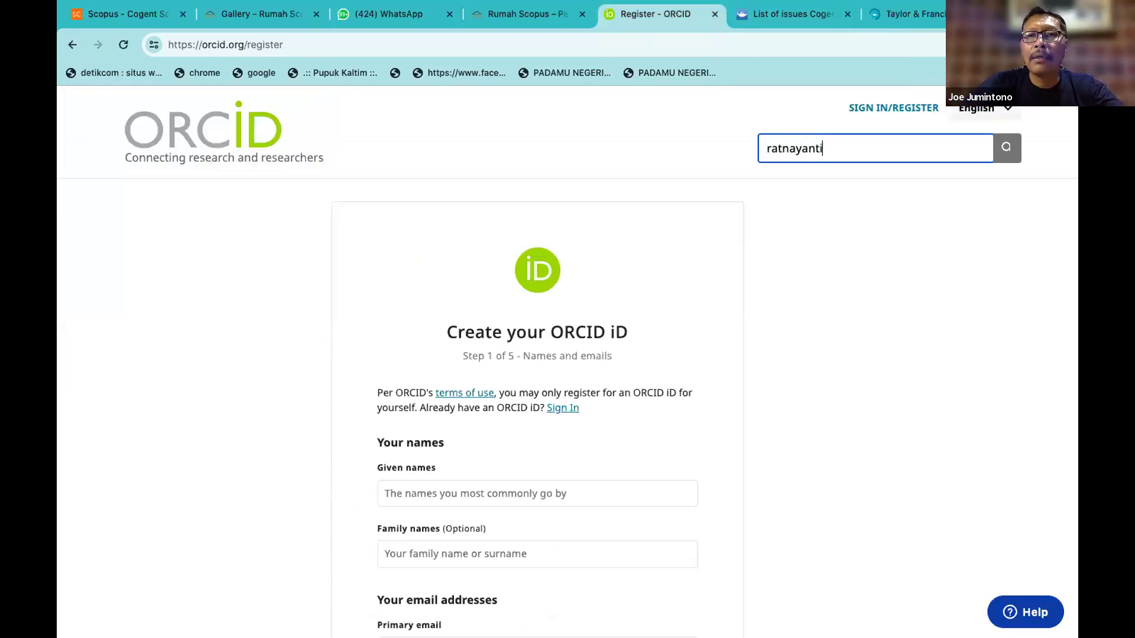
click(1008, 151)
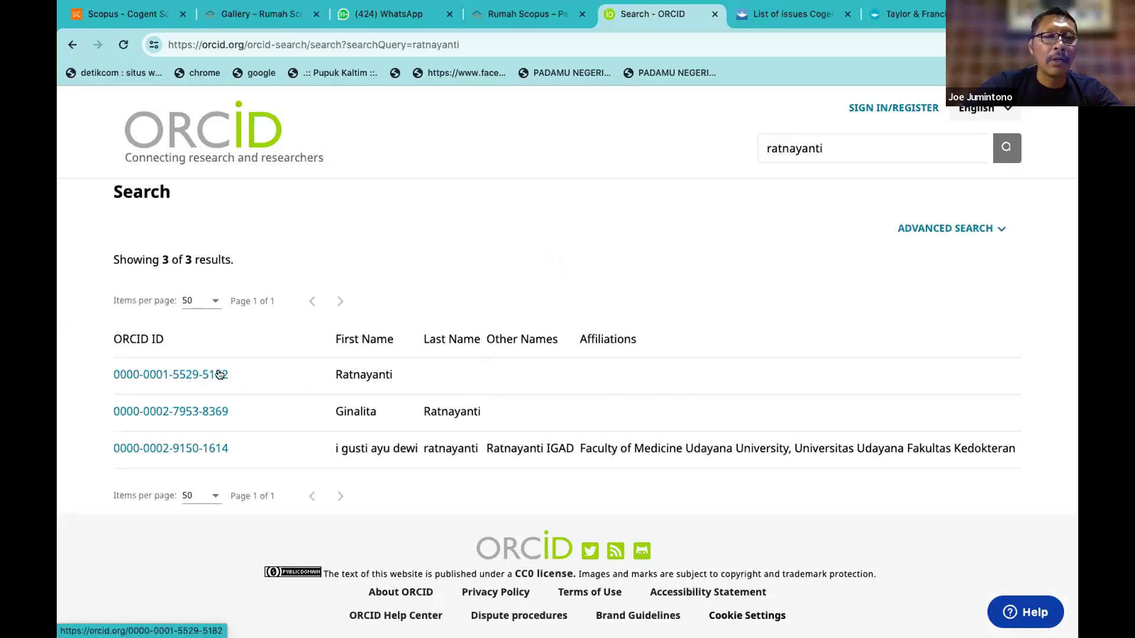
click(172, 373)
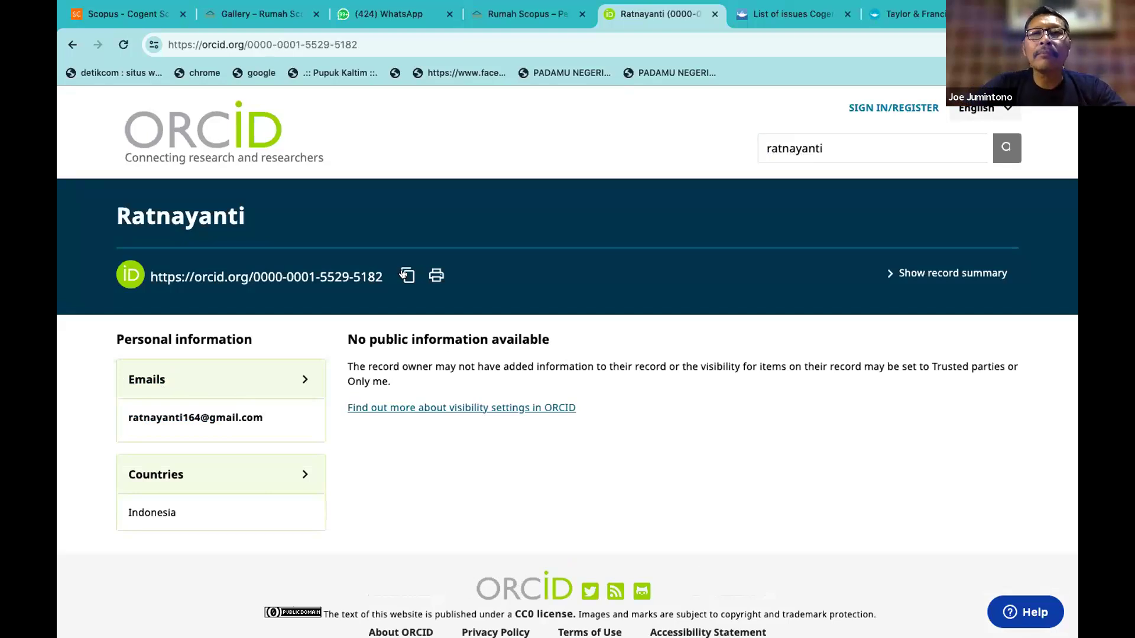
Switch to the Taylor & Francis Submission Portal and choose to log in with ORCID.
click(878, 17)
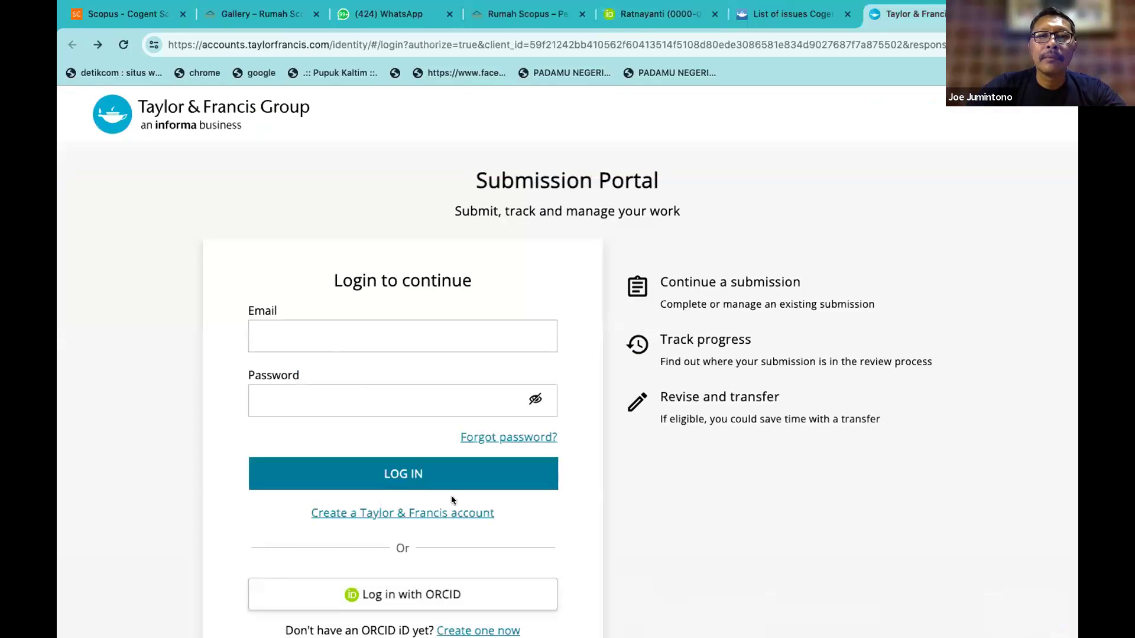
scroll(452, 500, down, 3)
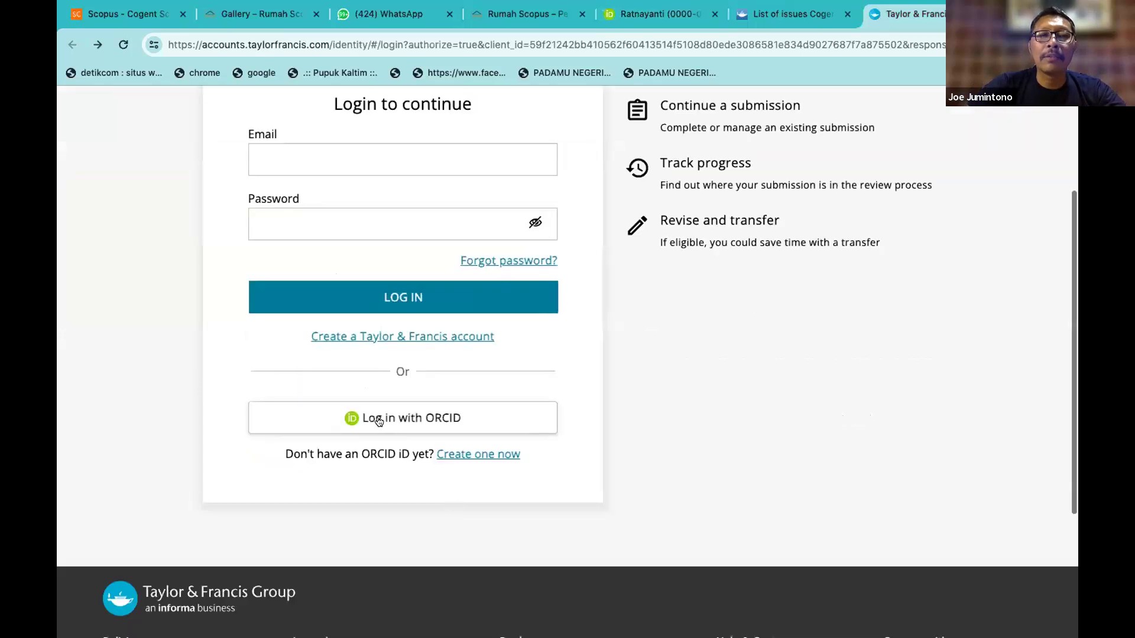
click(379, 419)
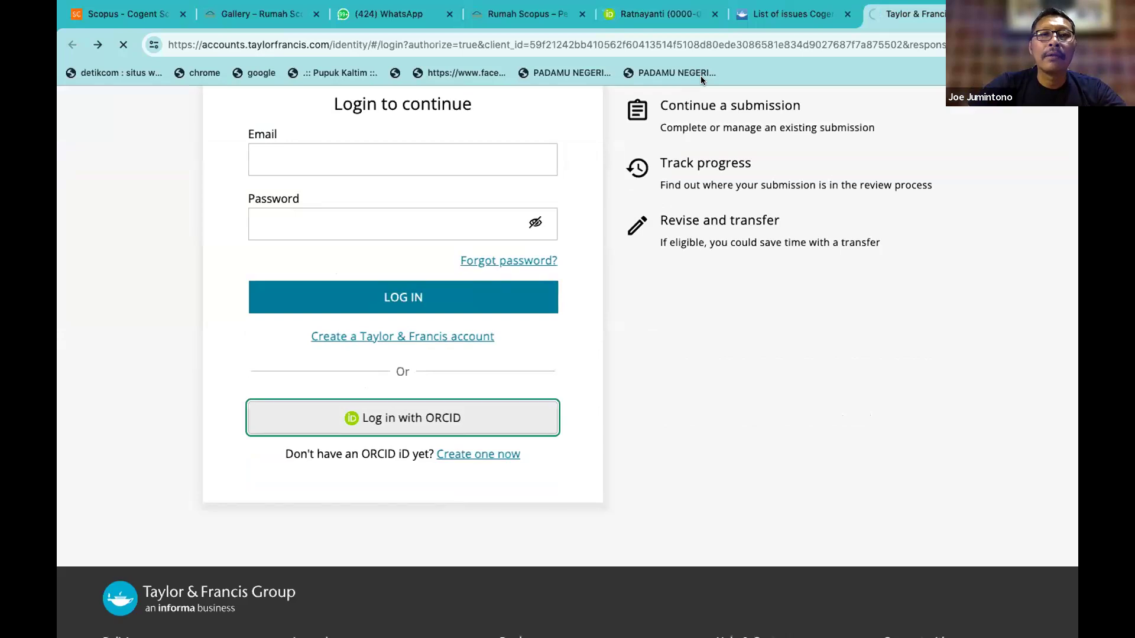
Copy the 16-digit ORCID iD from the researcher's record and paste it into the iD field of the journal's ORCID sign-in form.
click(637, 6)
drag(381, 280, 253, 266)
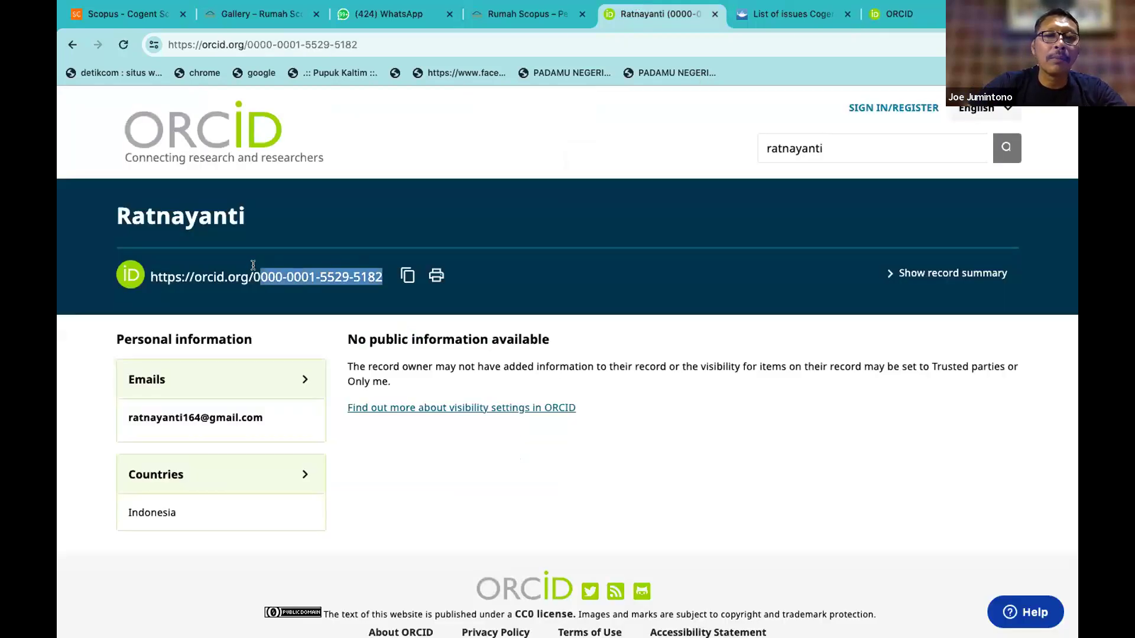
right_click(299, 274)
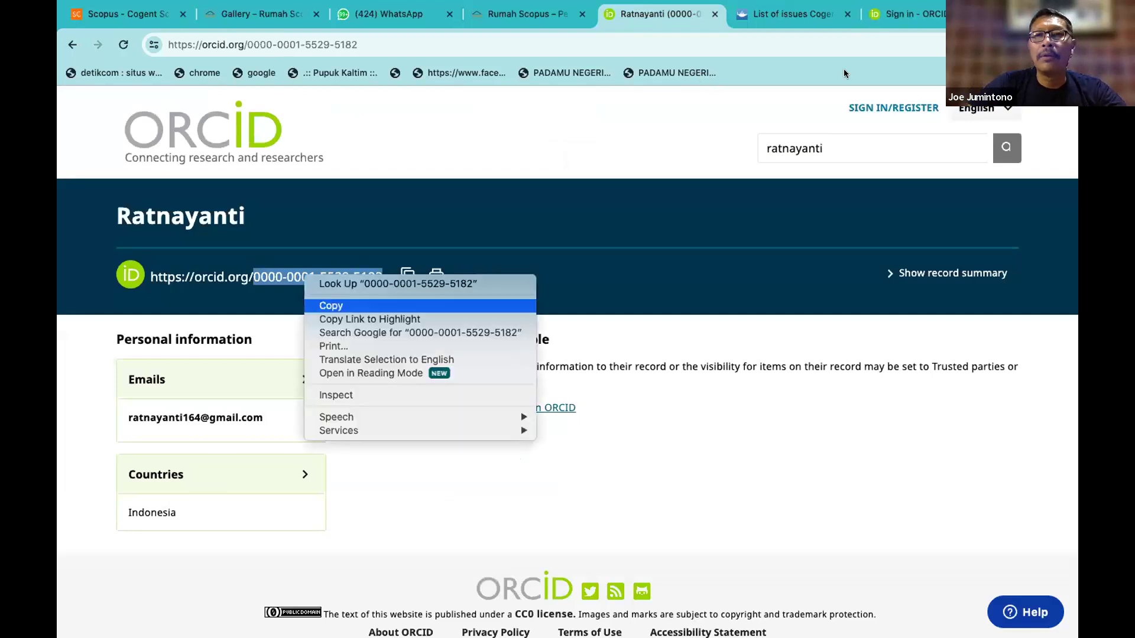
click(329, 303)
click(917, 18)
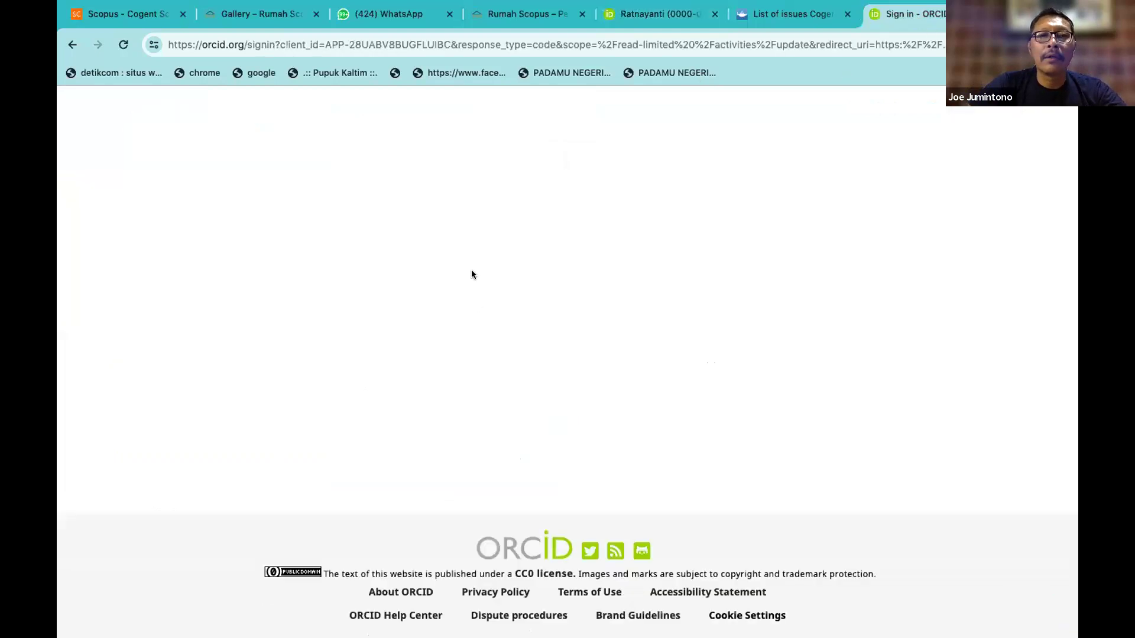
click(472, 270)
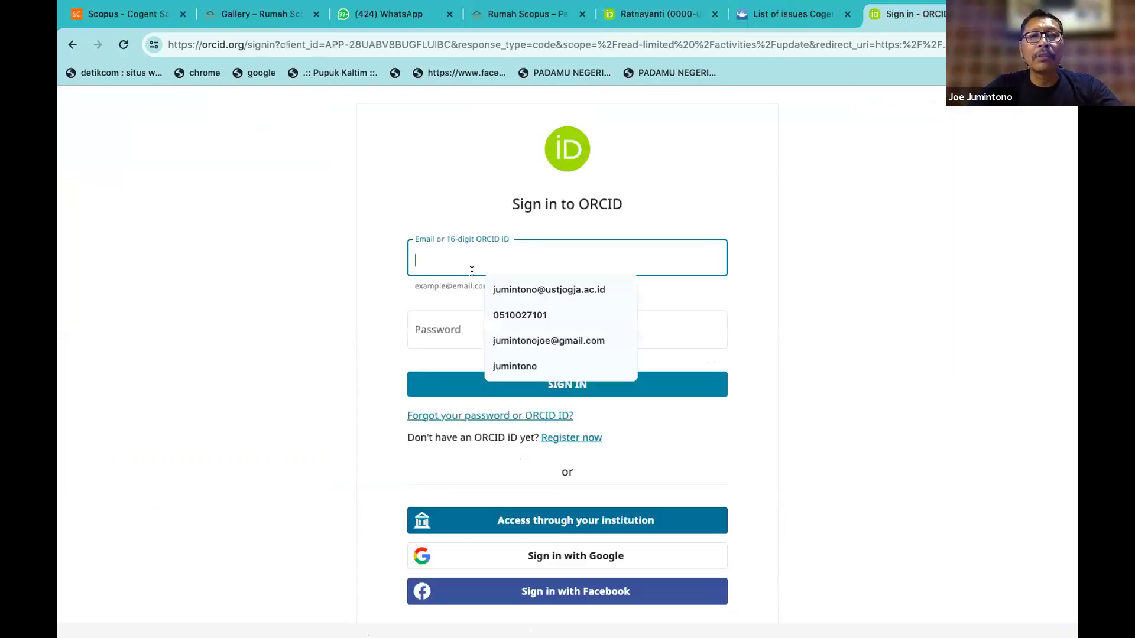
key(ctrl+v)
click(440, 328)
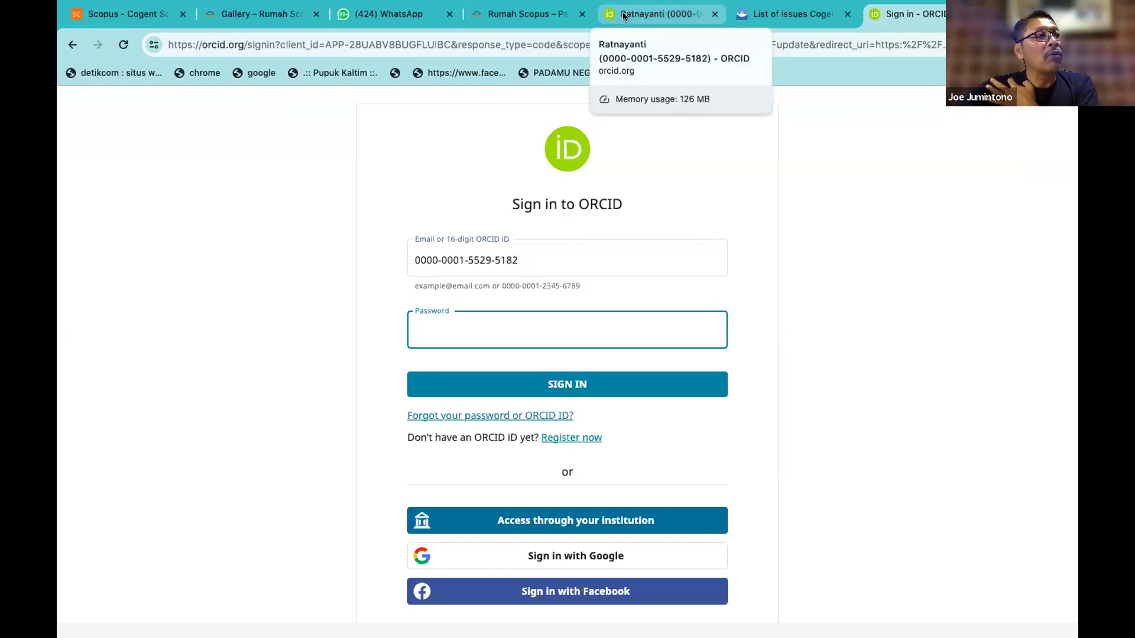
Switch to Scopus, search authors by the researcher's last name, and open the matching author profile.
click(111, 11)
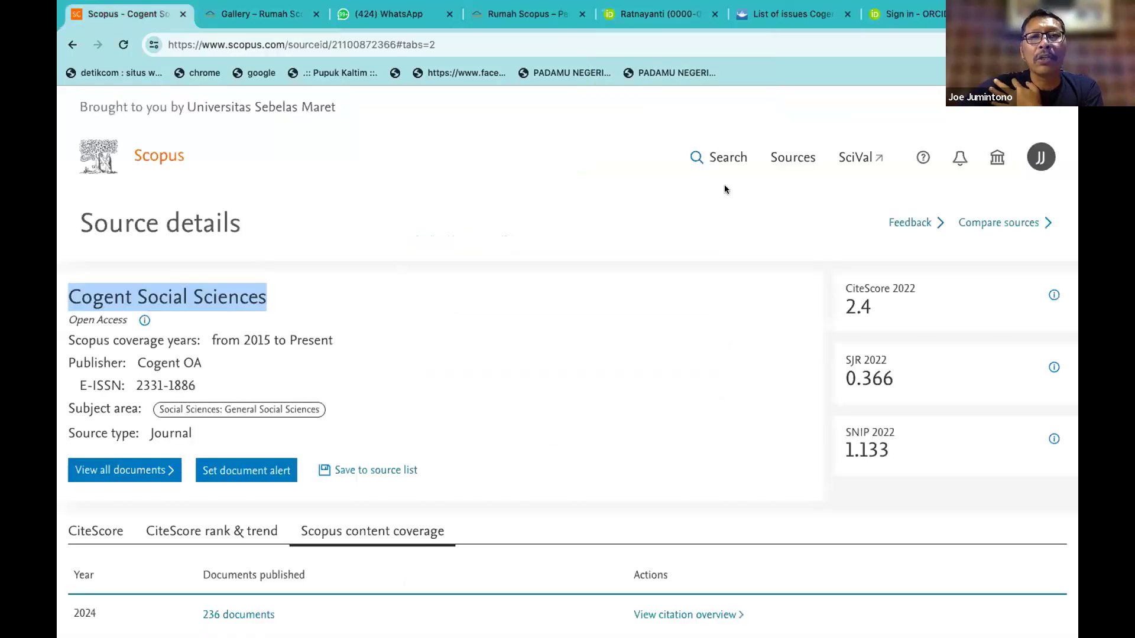
click(727, 158)
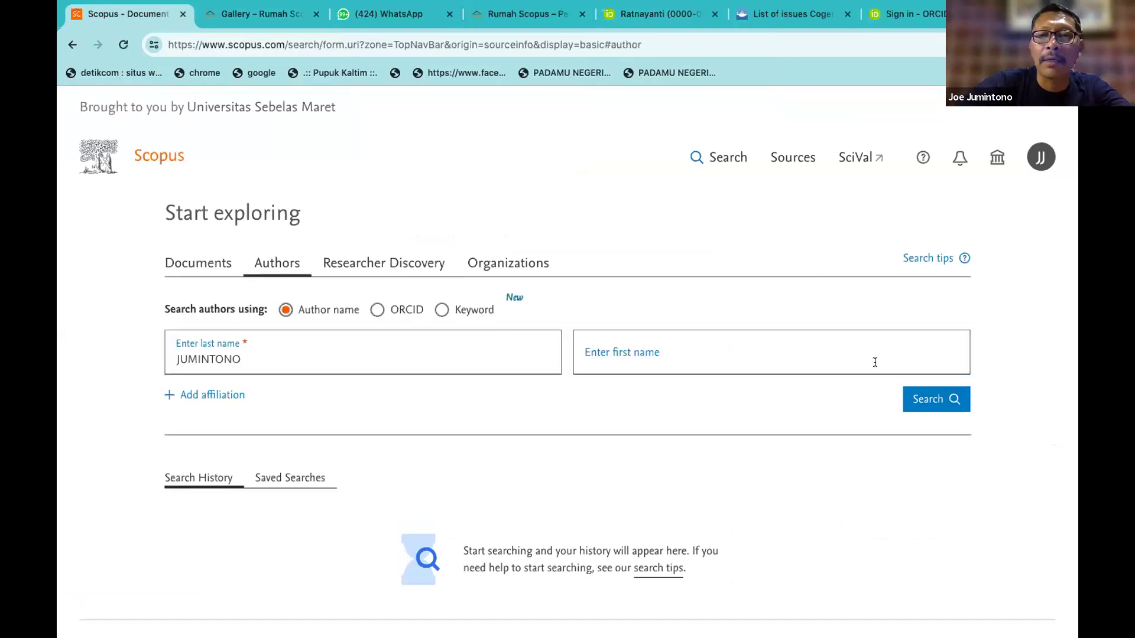
click(933, 398)
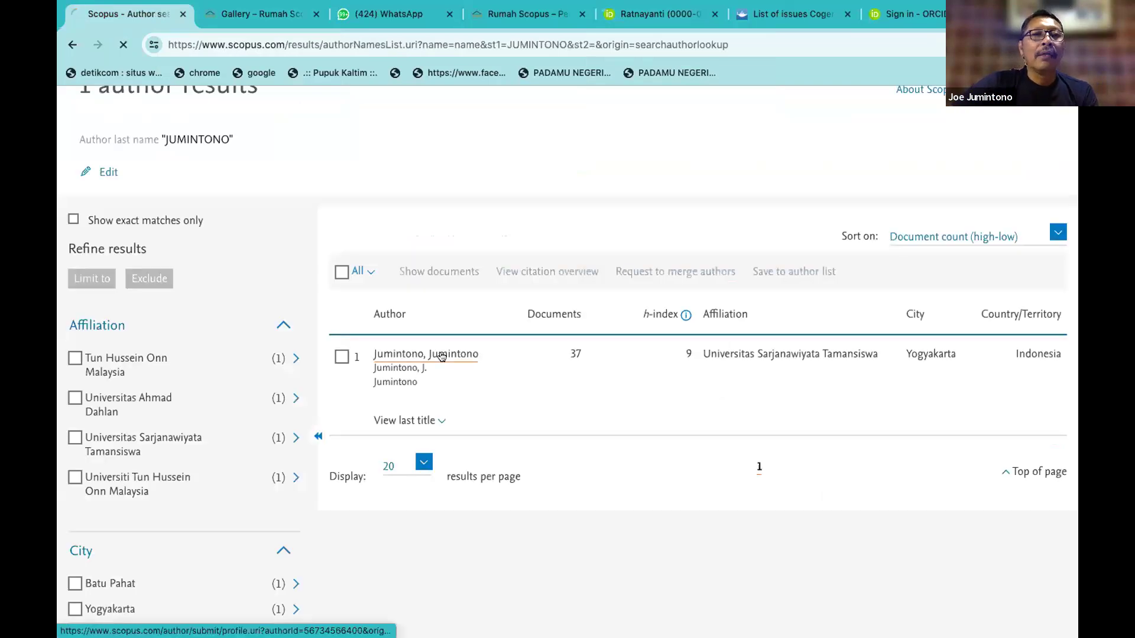
click(442, 354)
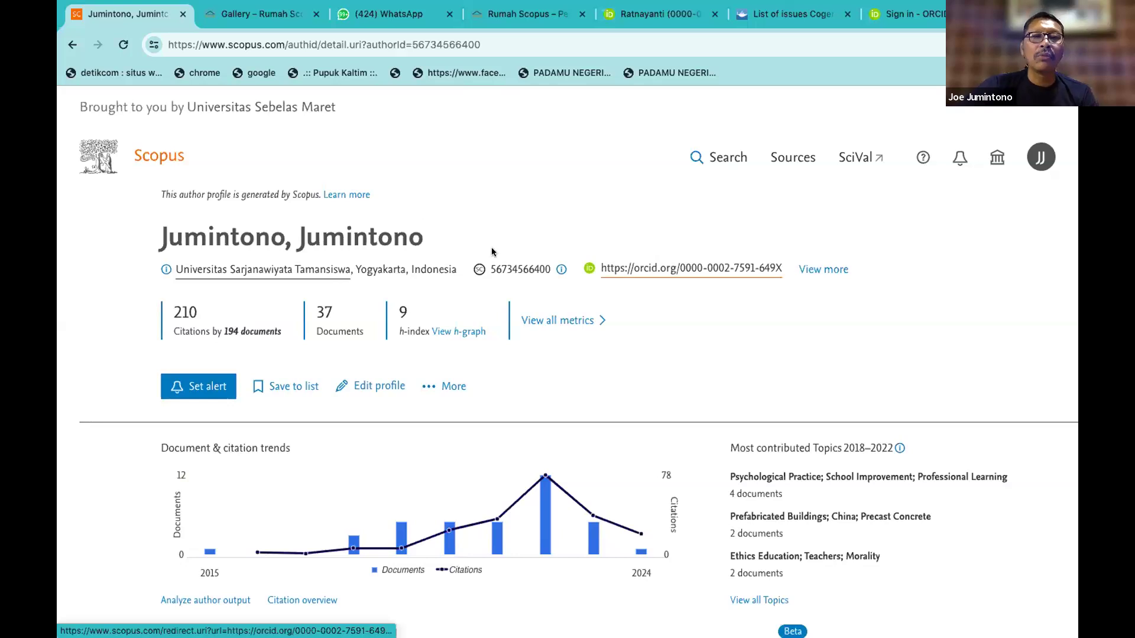
Open the ORCID record linked from the Scopus author profile and review its employment and education entries.
click(632, 267)
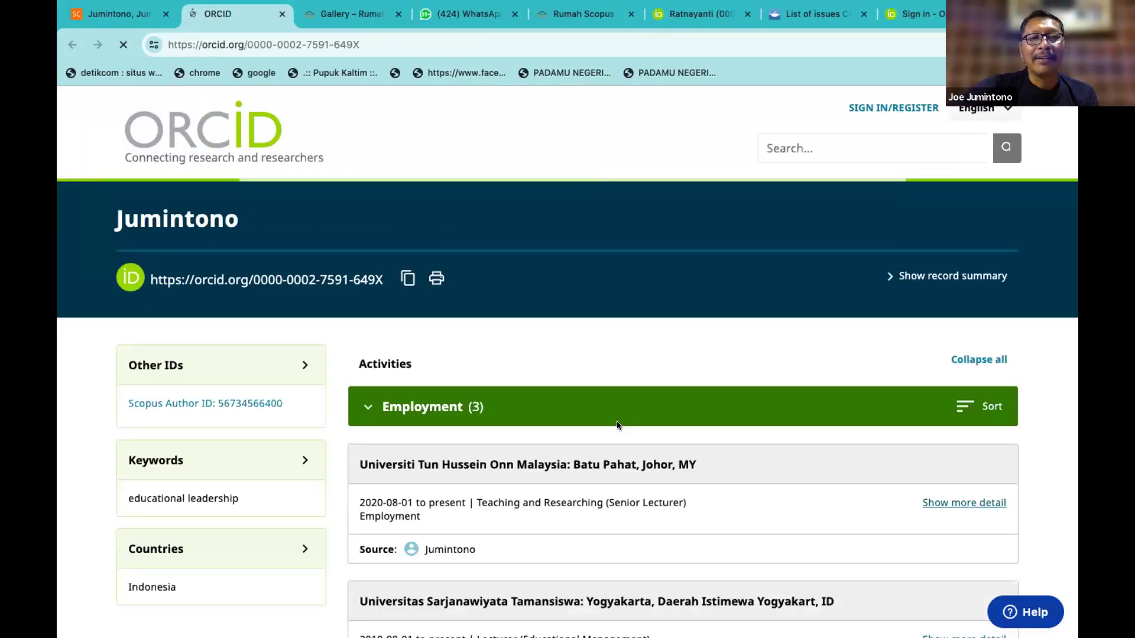
scroll(616, 423, down, 3)
scroll(616, 420, down, 4)
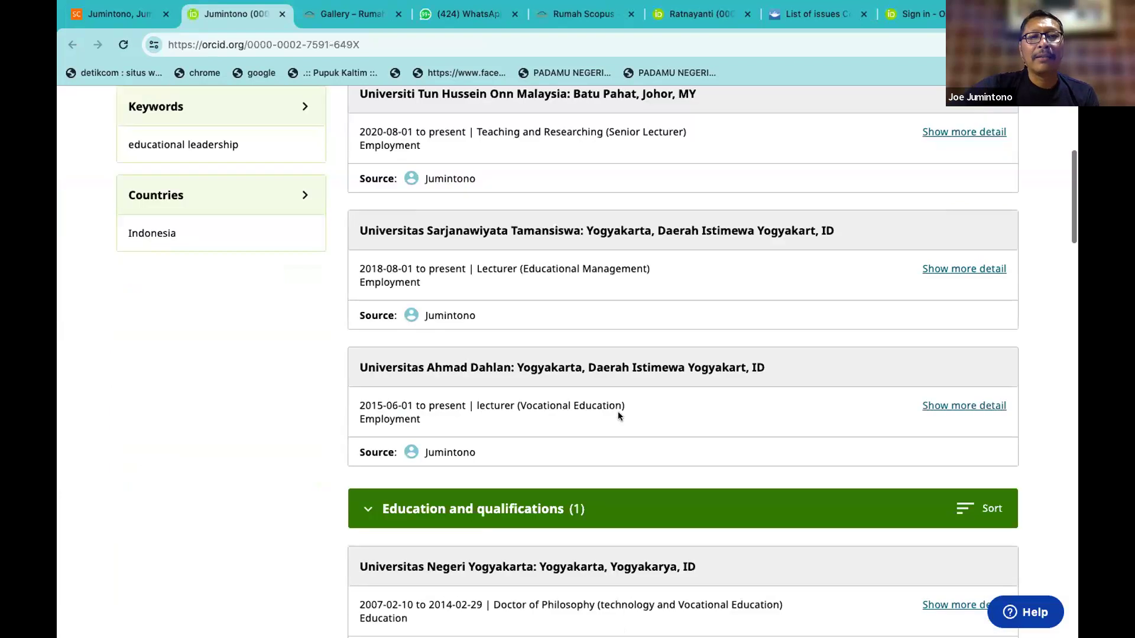
scroll(618, 402, down, 8)
scroll(619, 393, up, 10)
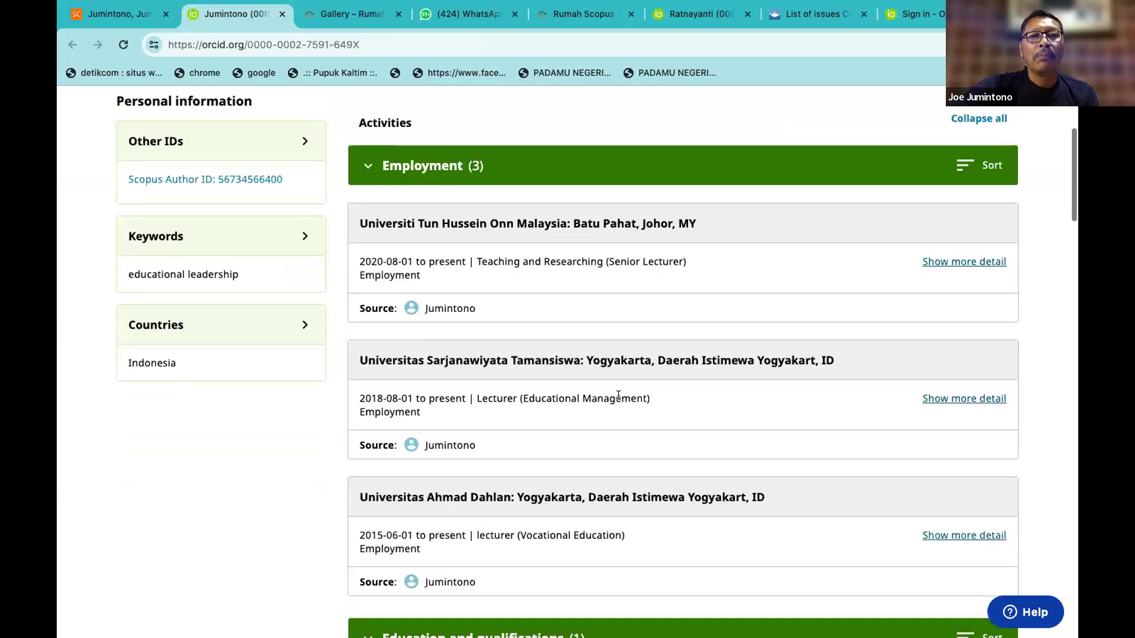
scroll(618, 395, up, 5)
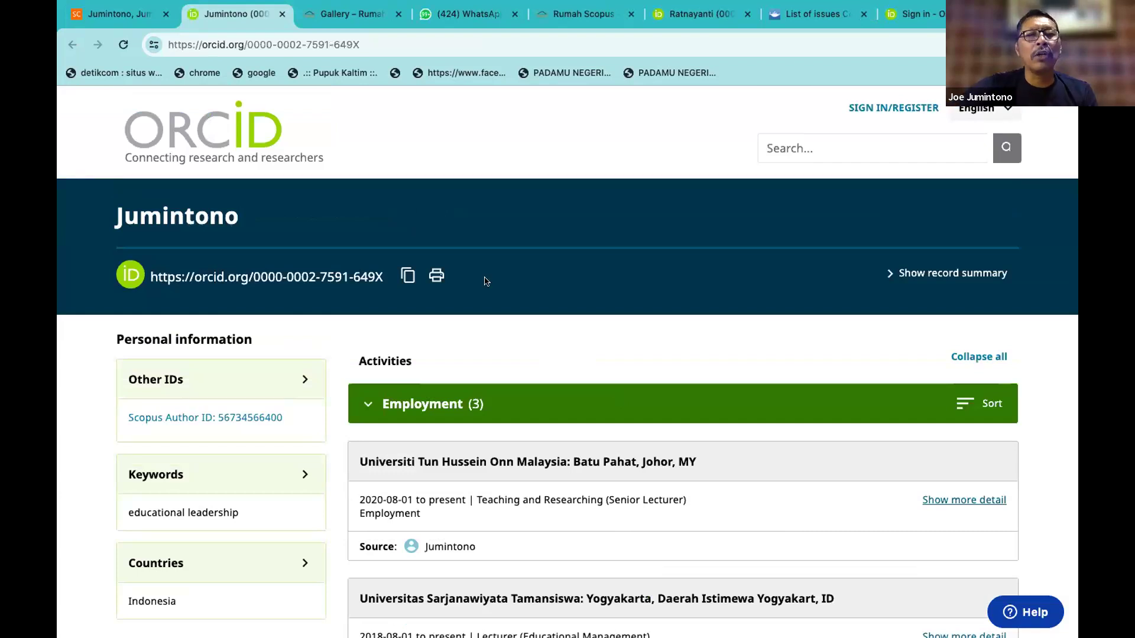
Open the printable version of the ORCID record, review it through to the works, and return to the Scopus author profile.
click(437, 274)
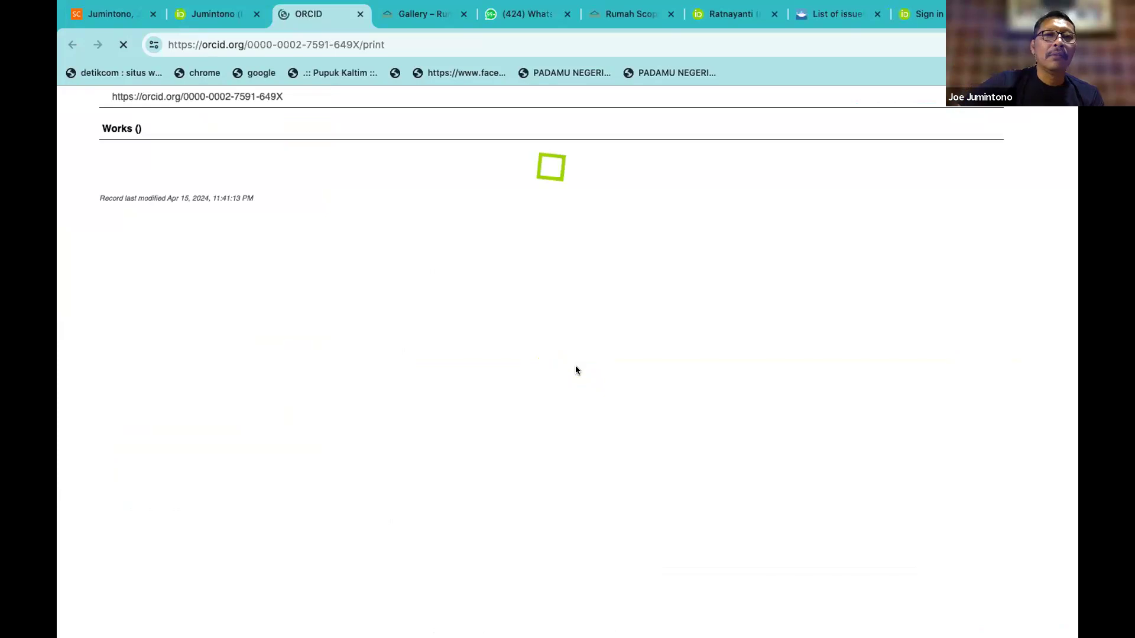
scroll(576, 366, down, 2)
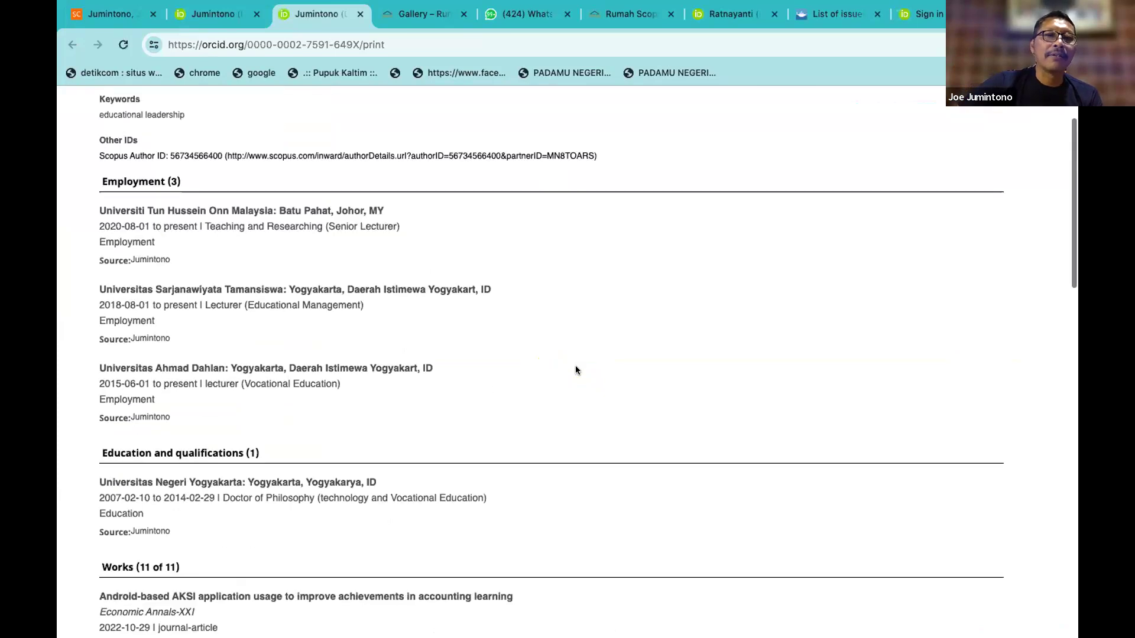
scroll(575, 367, down, 20)
scroll(575, 370, up, 20)
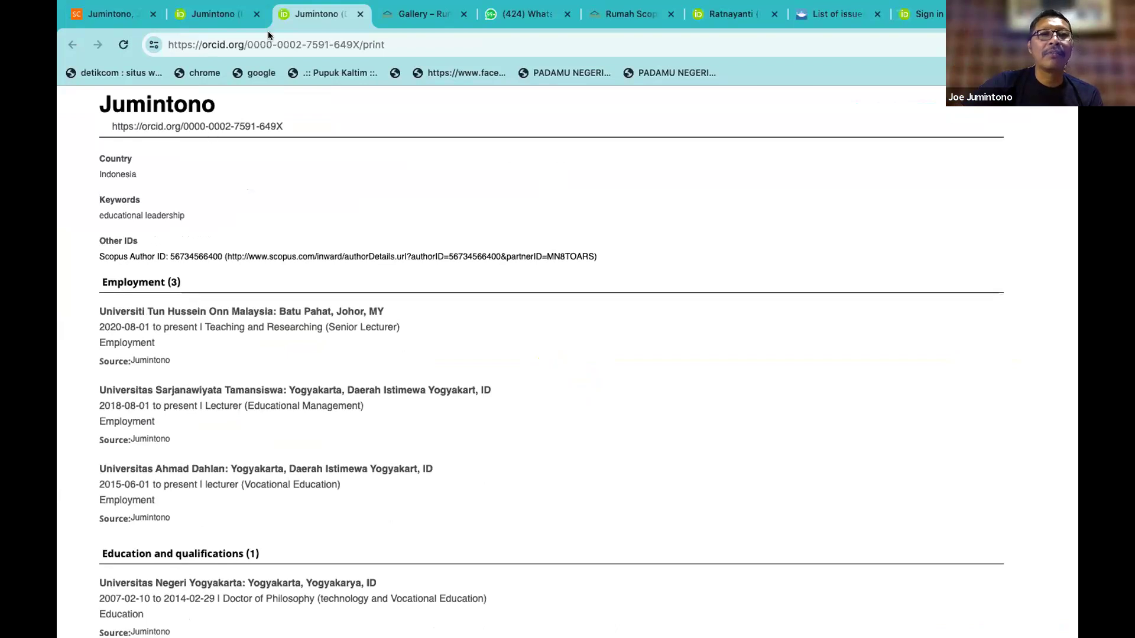
key(ctrl+shift+Tab)
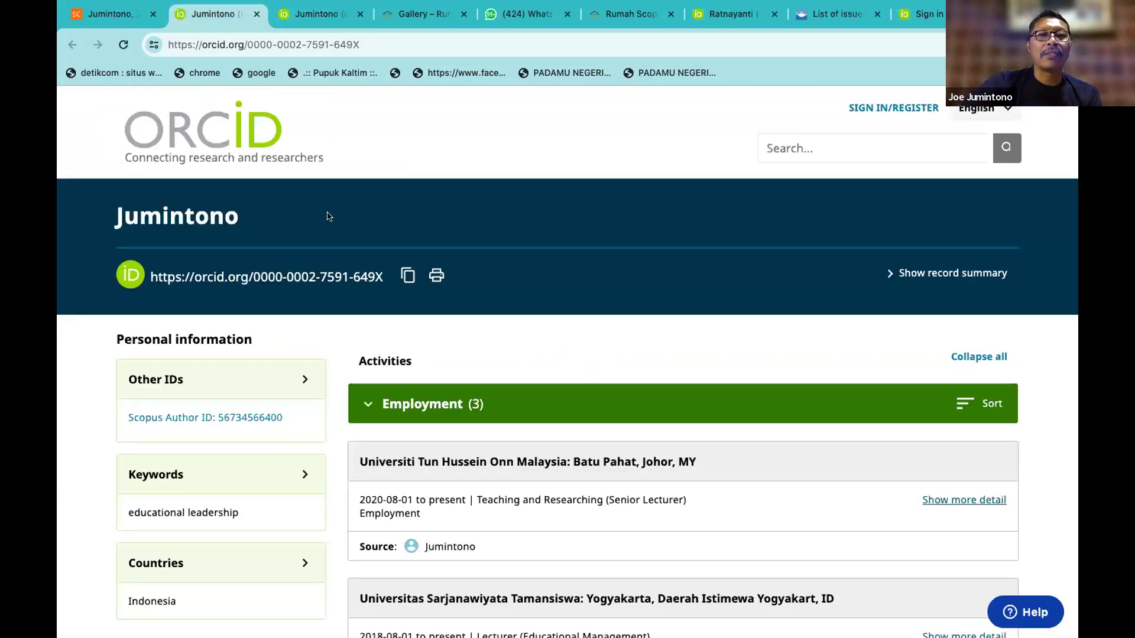
key(ctrl+shift+Tab)
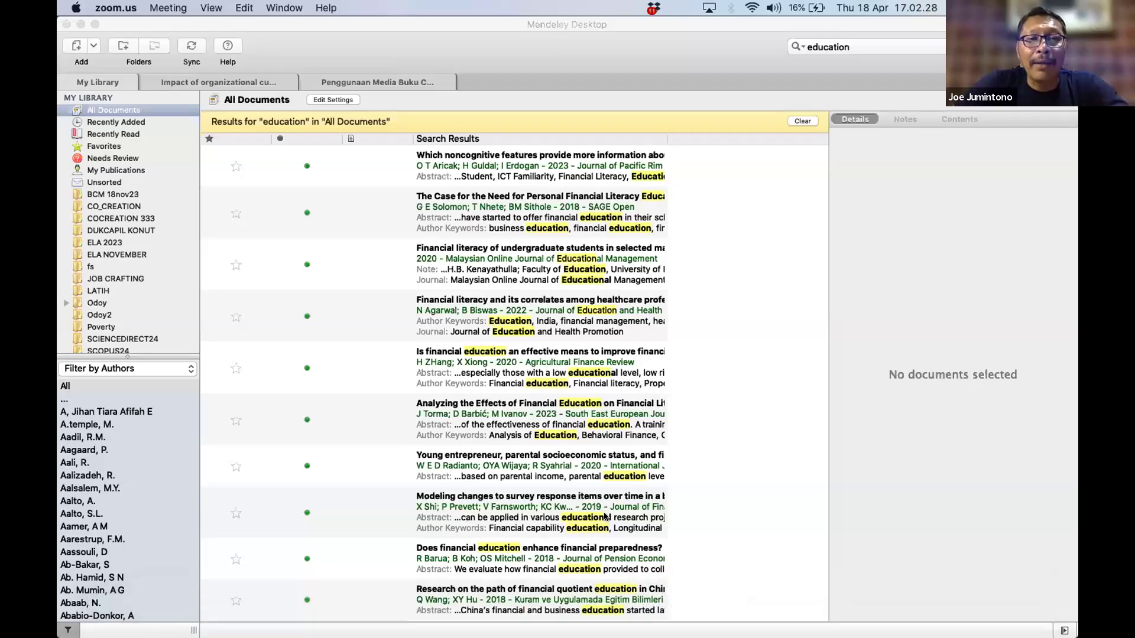
Switch from Mendeley Desktop to Google Chrome and bring up the researcher's ORCID record.
mouse_move(792, 636)
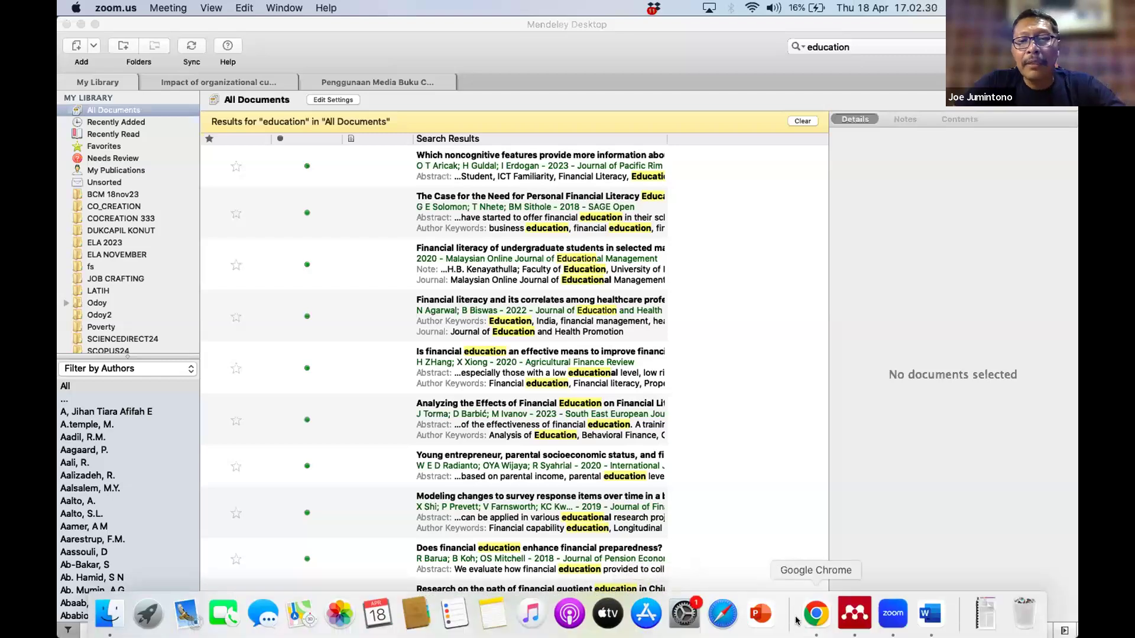
click(809, 620)
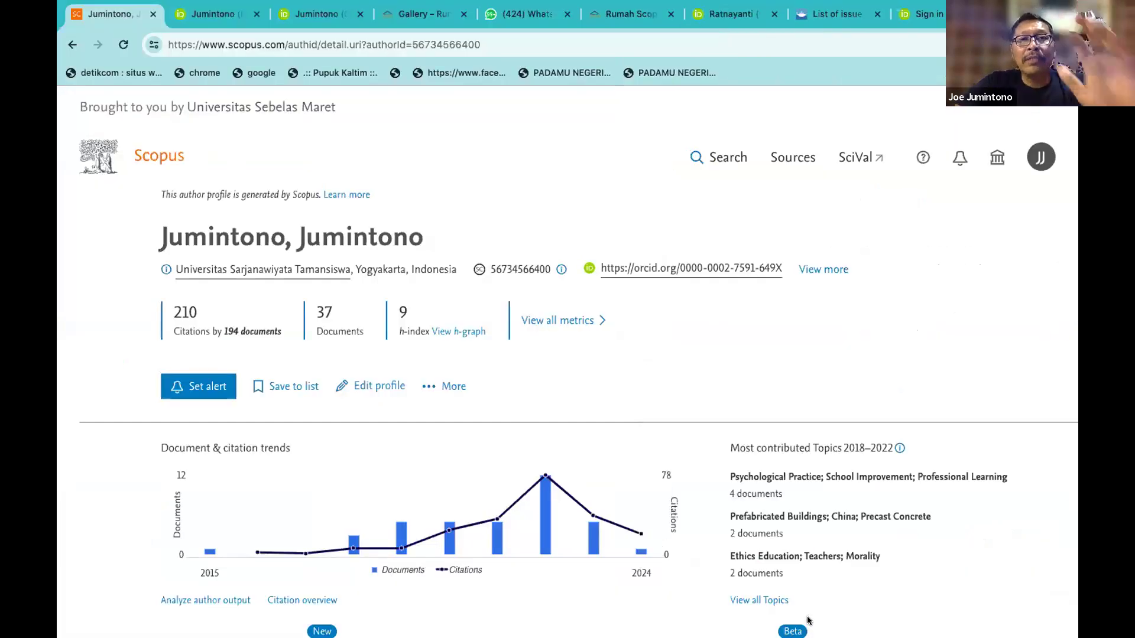
click(199, 12)
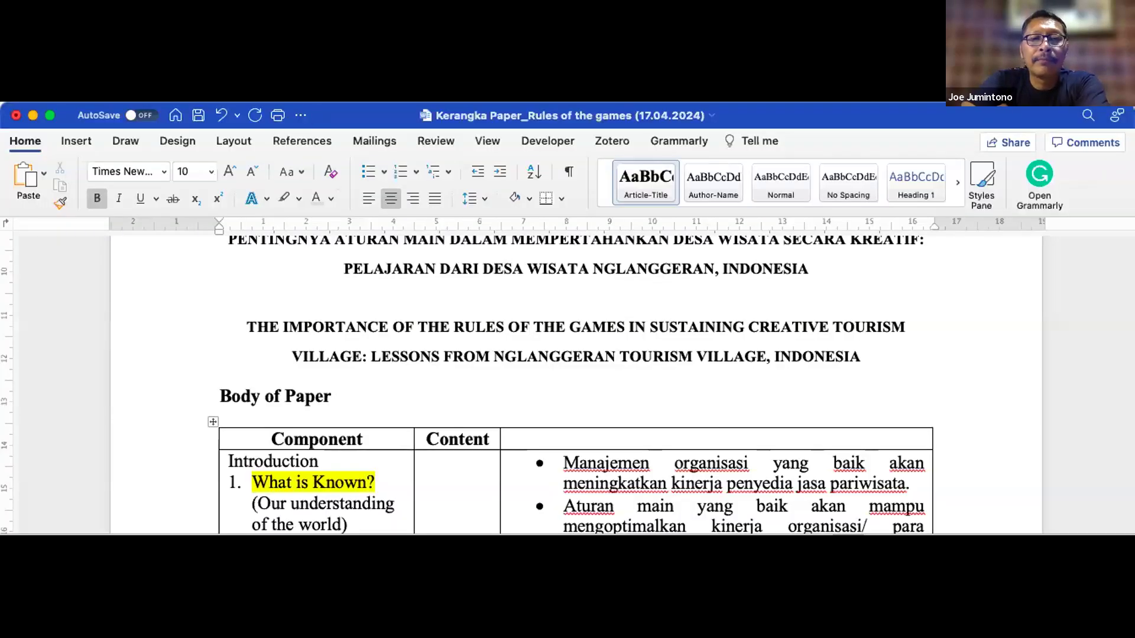
Examine the paper outline in Word, from the title, keywords and abstract table to the Introduction rows under Body of Paper.
scroll(476, 311, up, 10)
scroll(477, 312, down, 5)
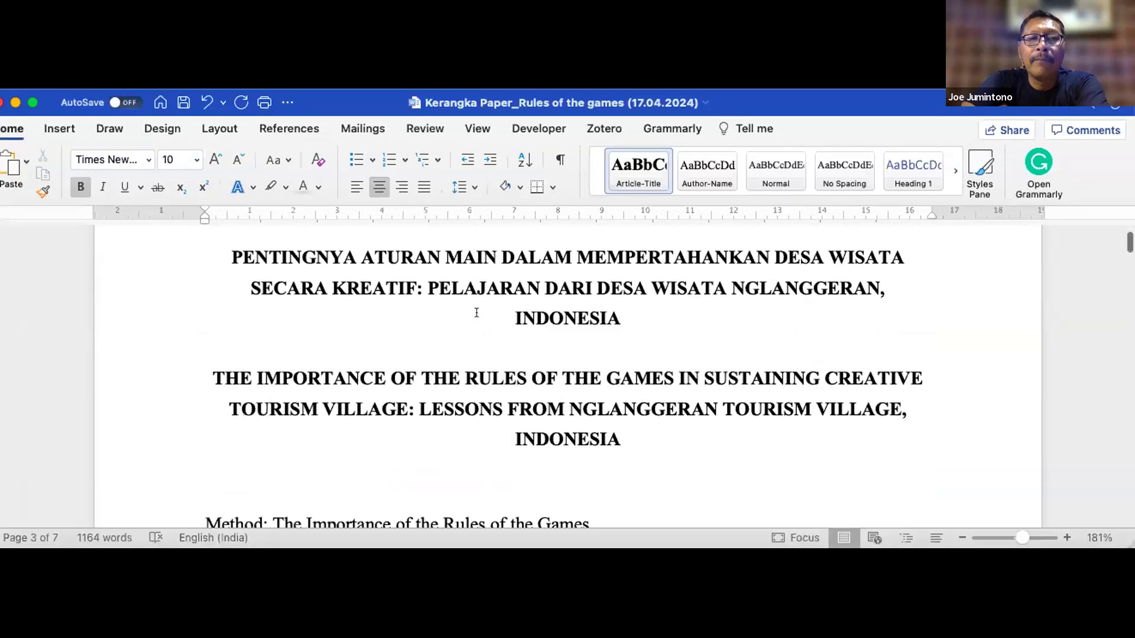
scroll(476, 312, down, 1)
scroll(476, 312, up, 1)
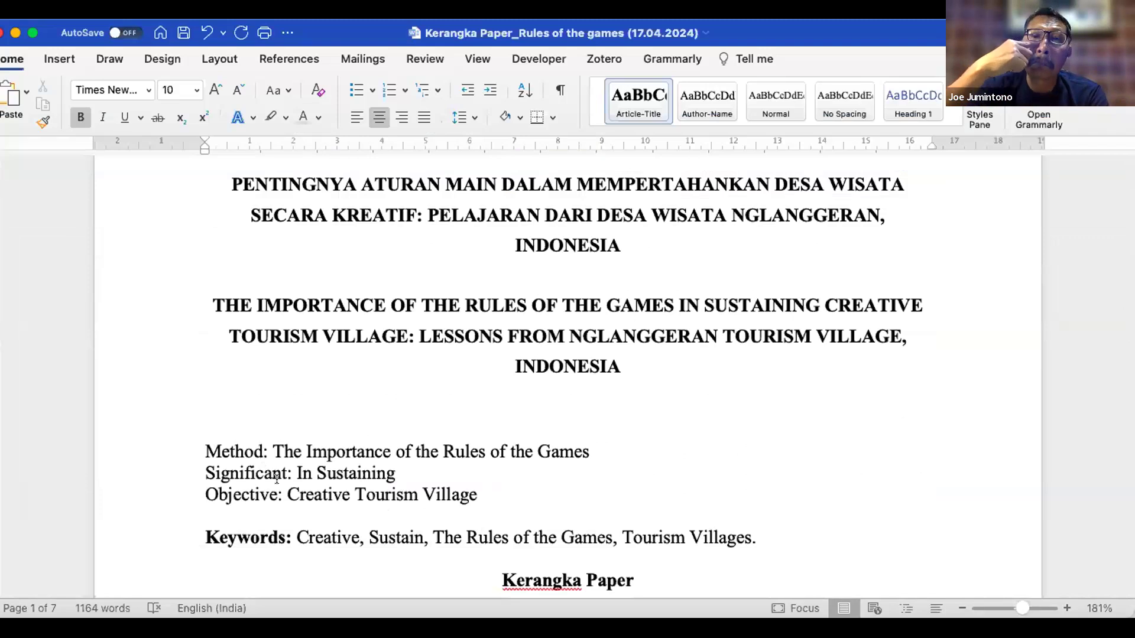
scroll(276, 479, down, 2)
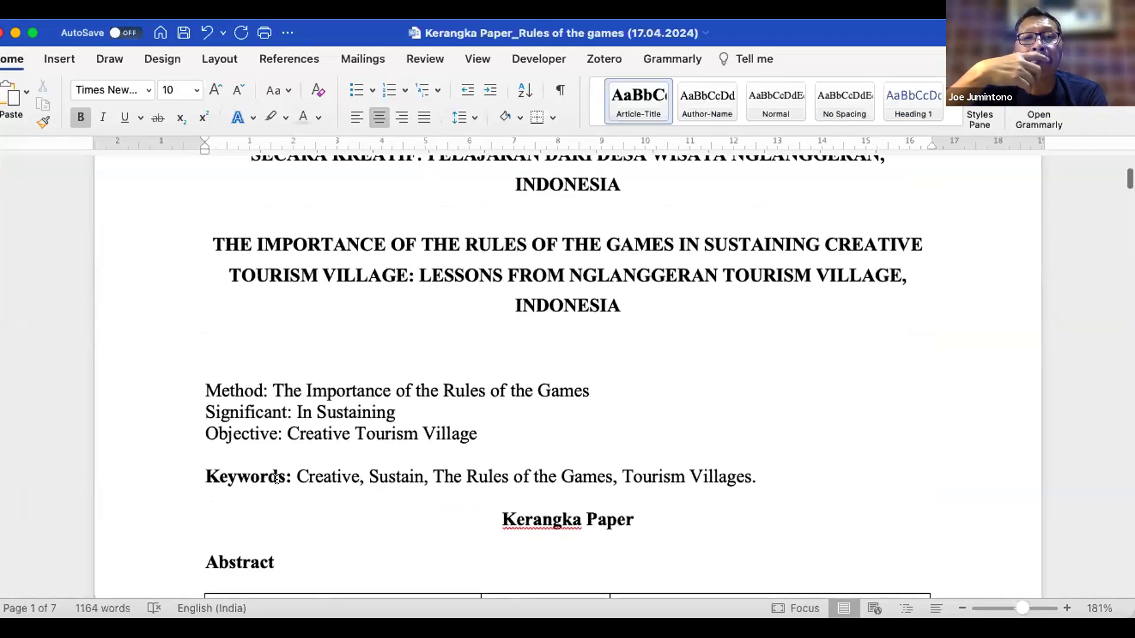
scroll(276, 478, up, 1)
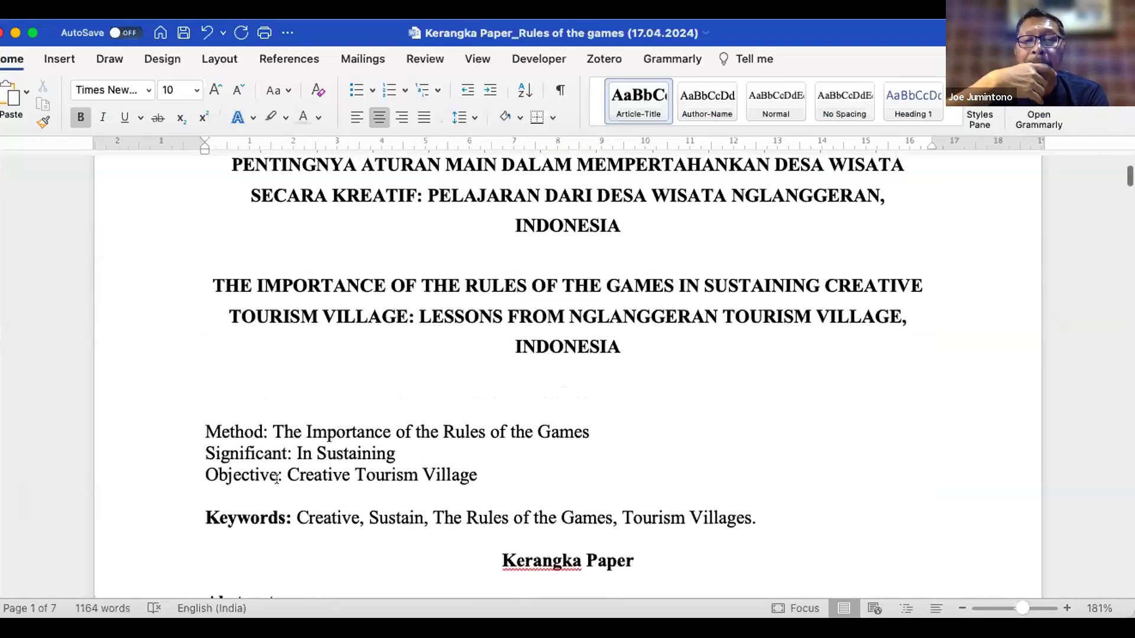
scroll(276, 479, down, 10)
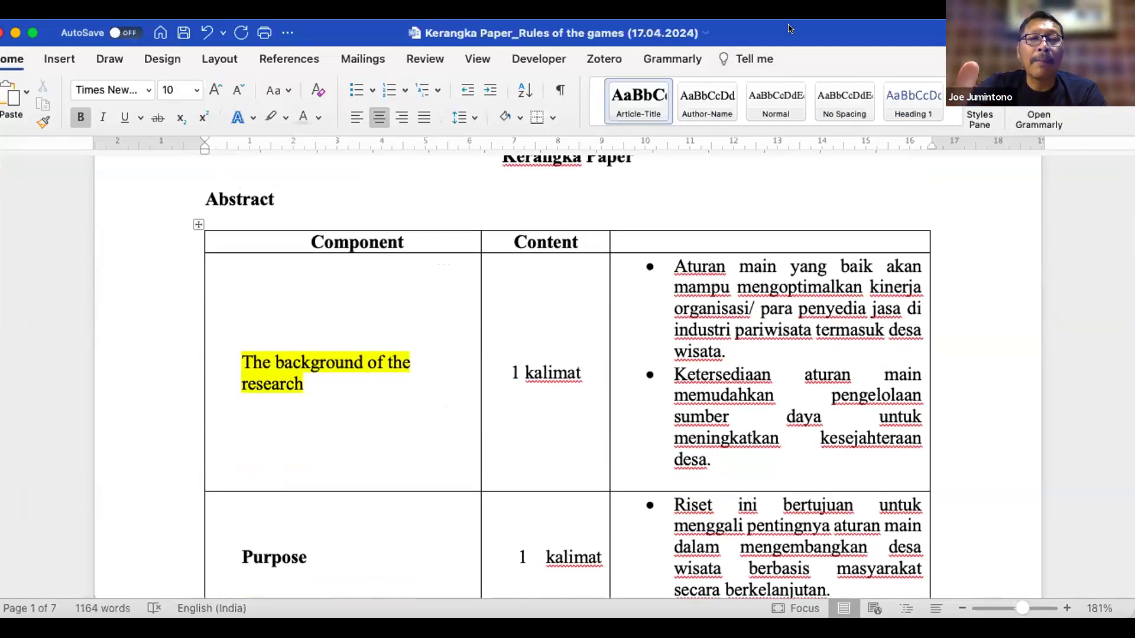
scroll(467, 381, down, 20)
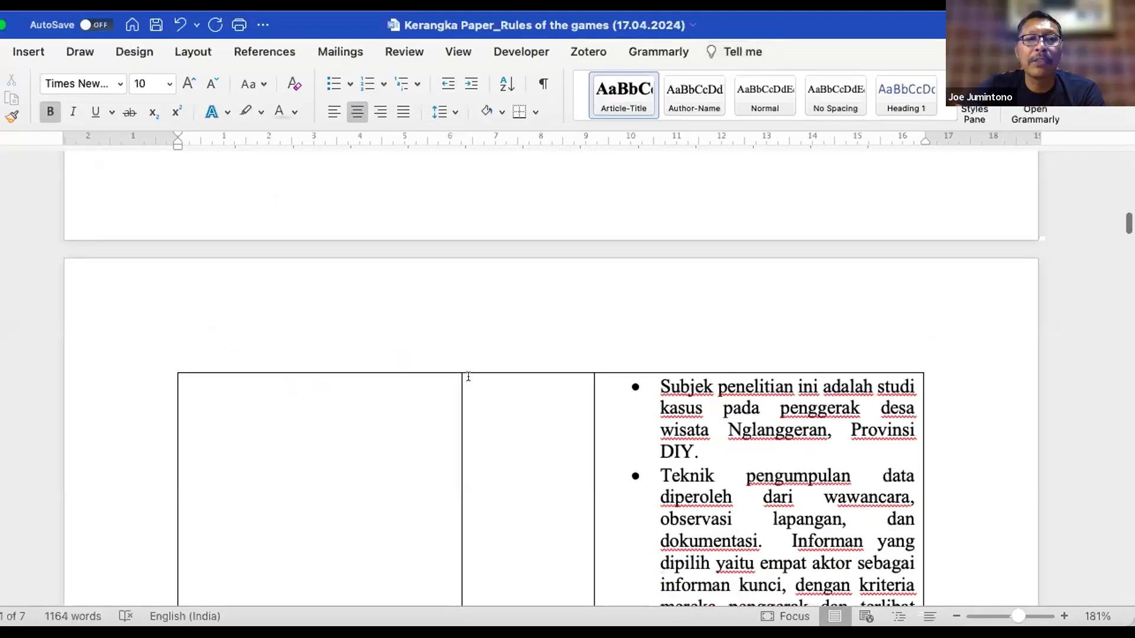
scroll(464, 375, down, 10)
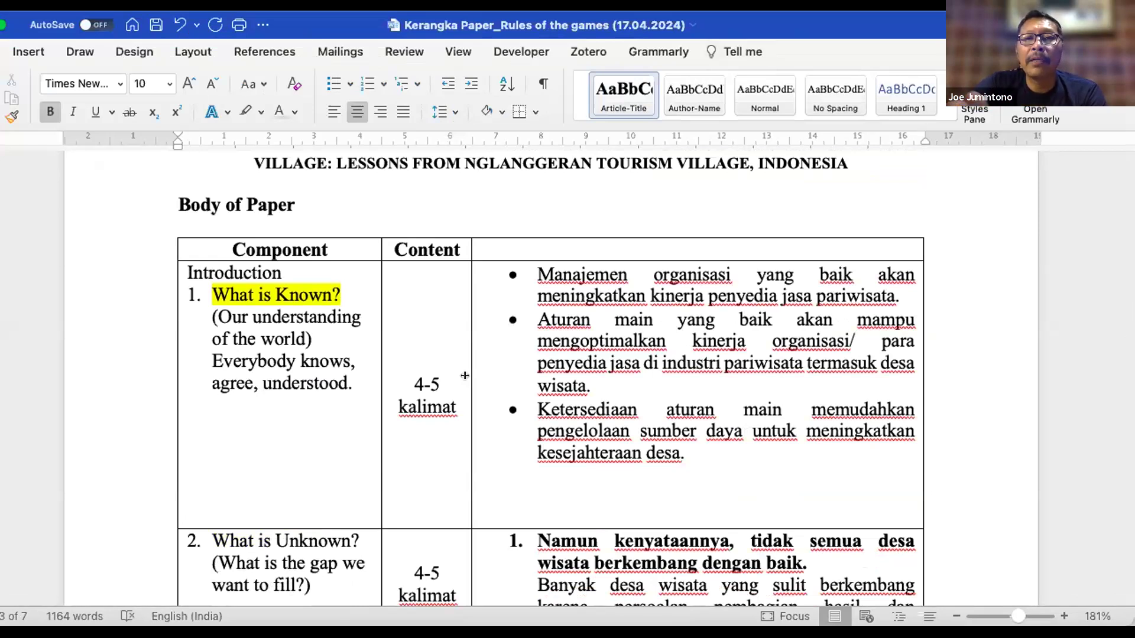
scroll(465, 375, up, 2)
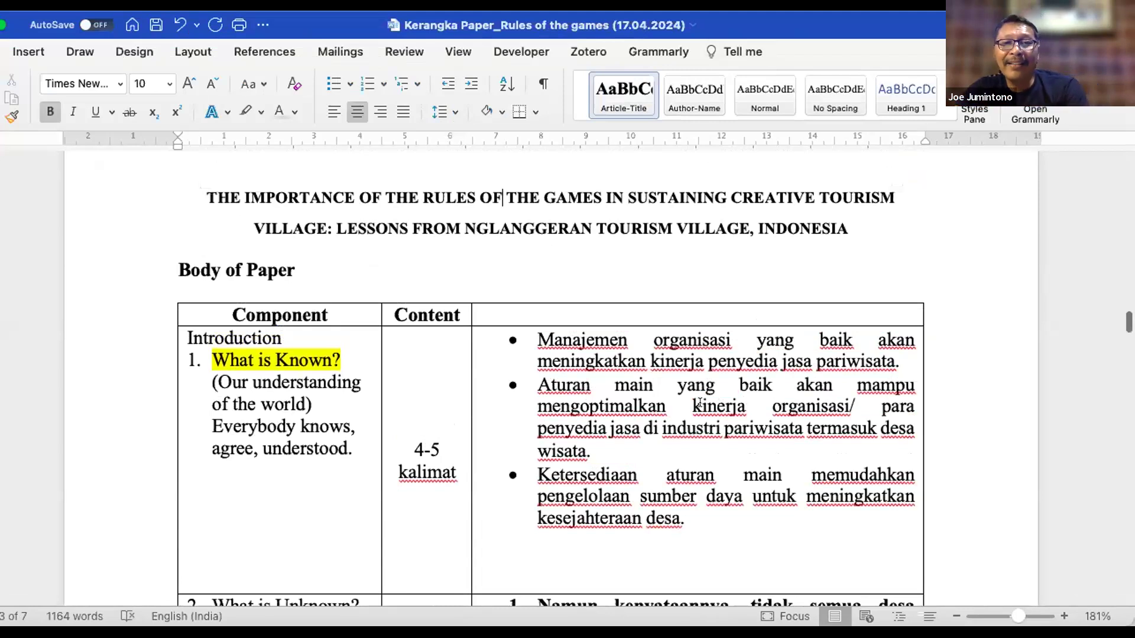
scroll(698, 403, up, 2)
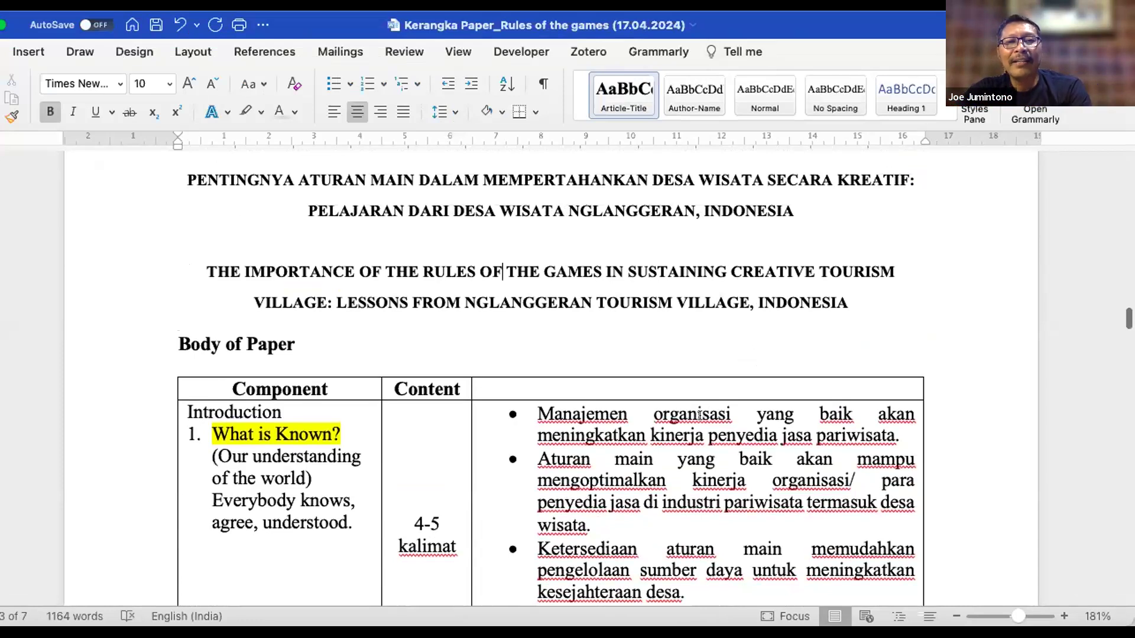
In the first What is Known bullet, insert "dapat meningatkan kinerja sebuah orgaisasi" after "Manajemen organisasi".
click(530, 413)
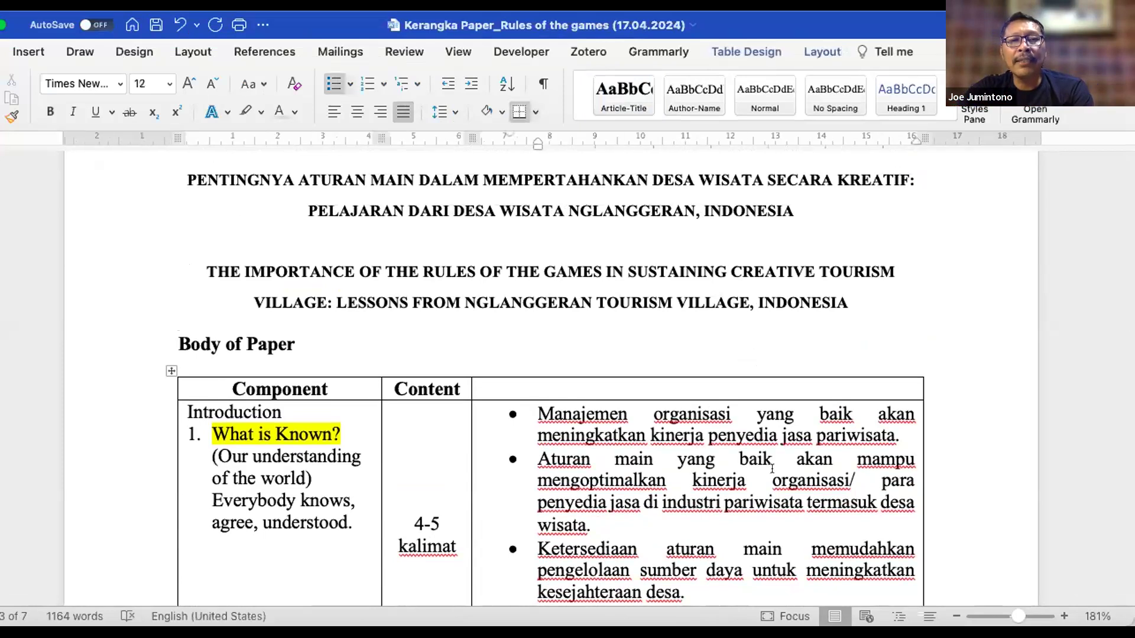
click(754, 413)
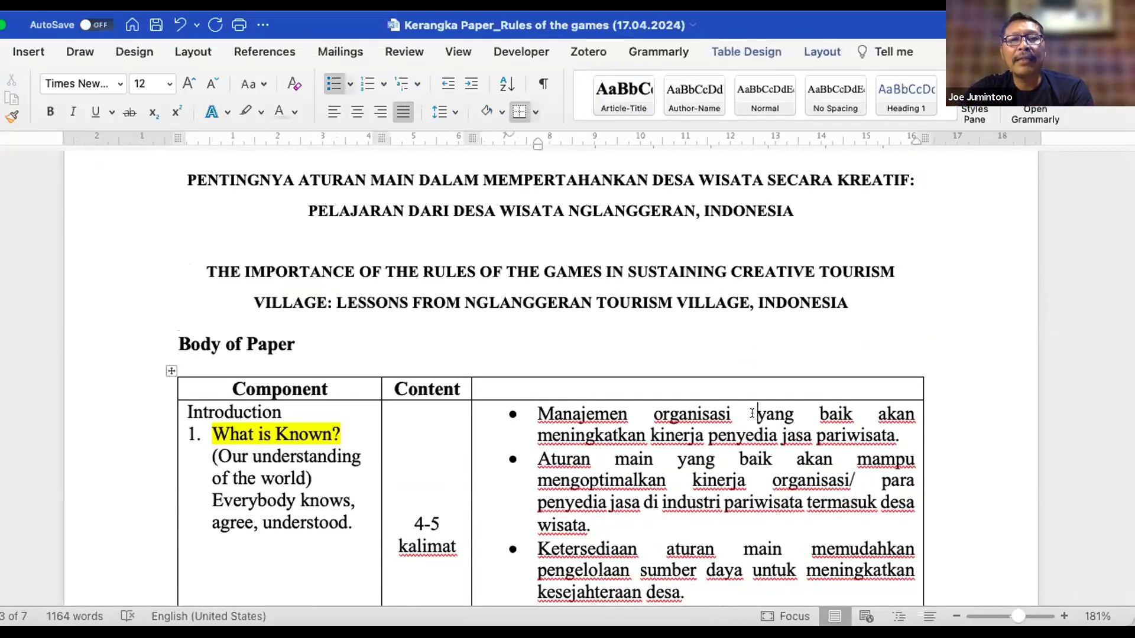
text(dapat meninga)
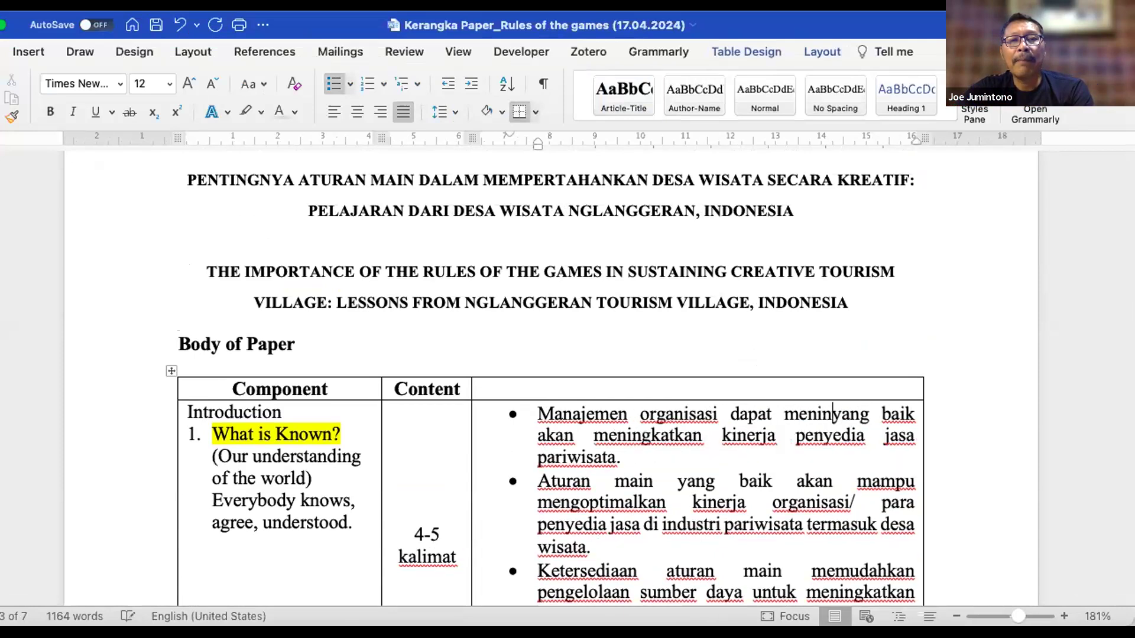
text(tkan kinerj)
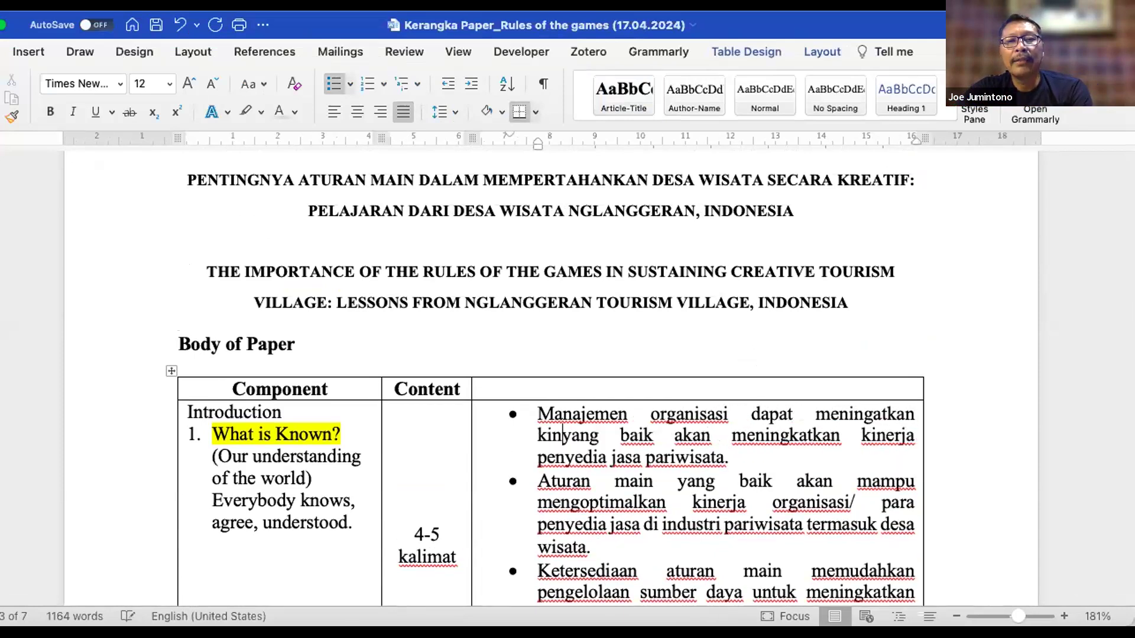
text(a s)
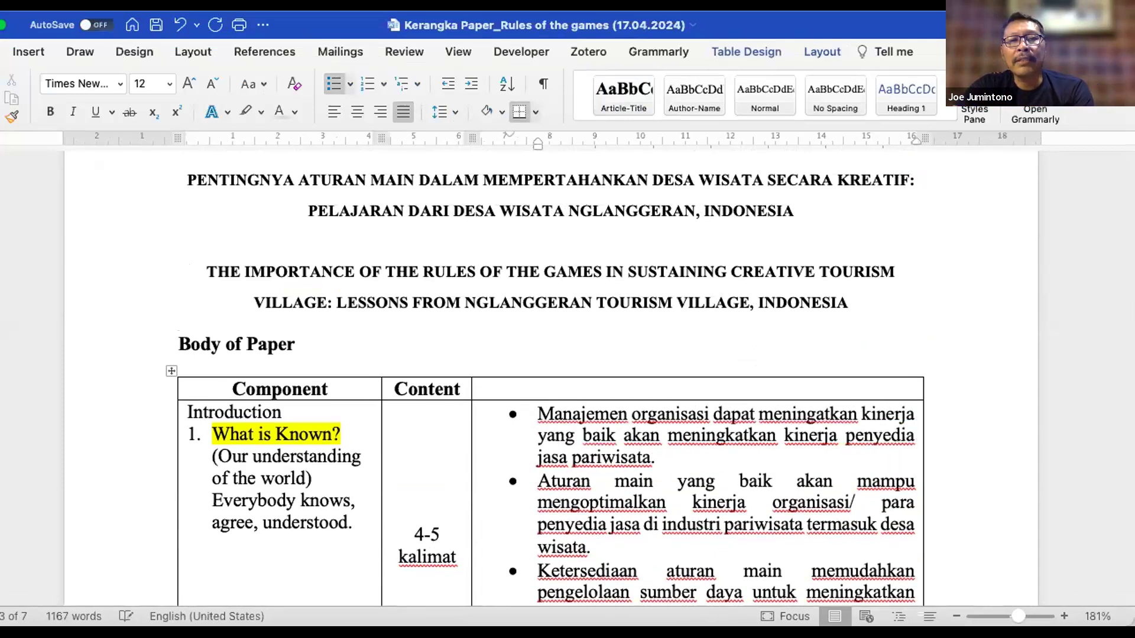
text(ebah)
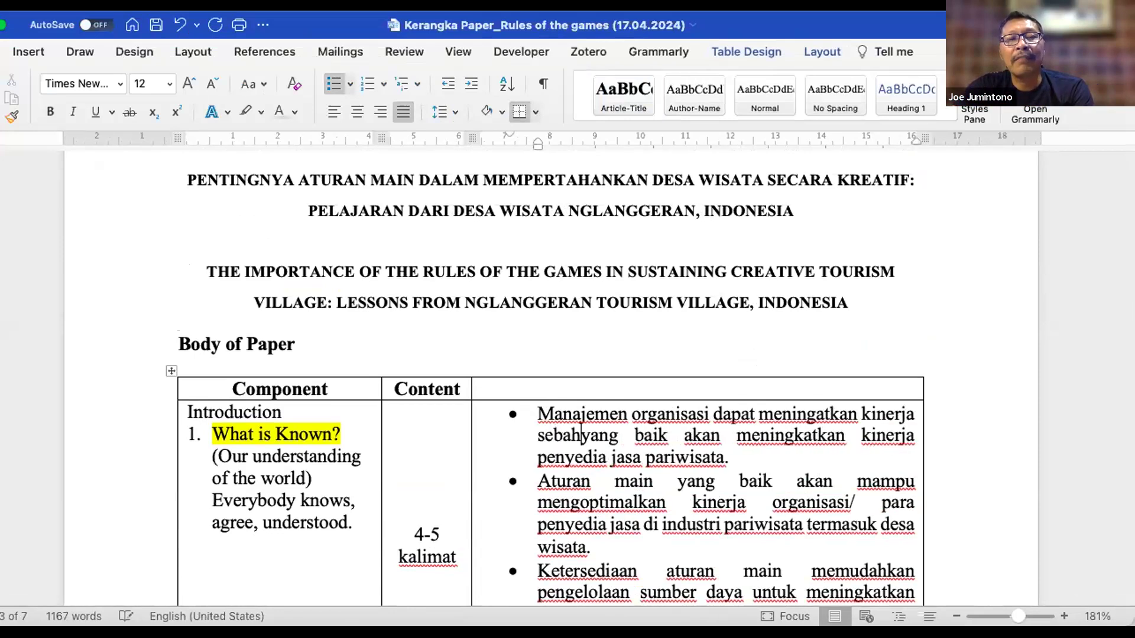
key(BackSpace)
key(BackSpace)
text(uah org)
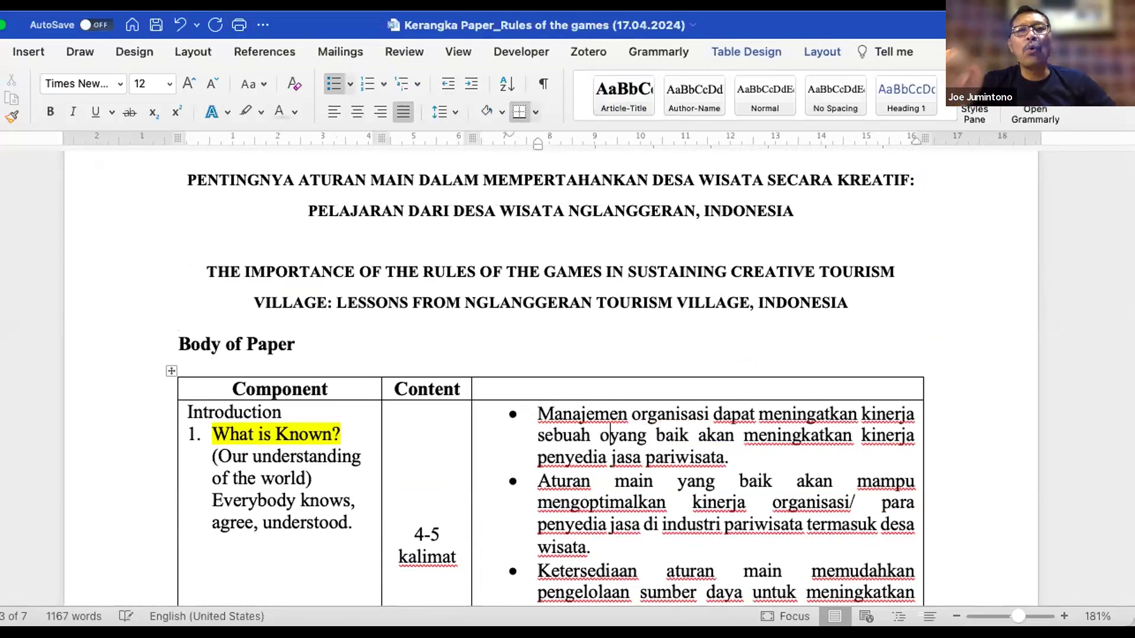
text(ai)
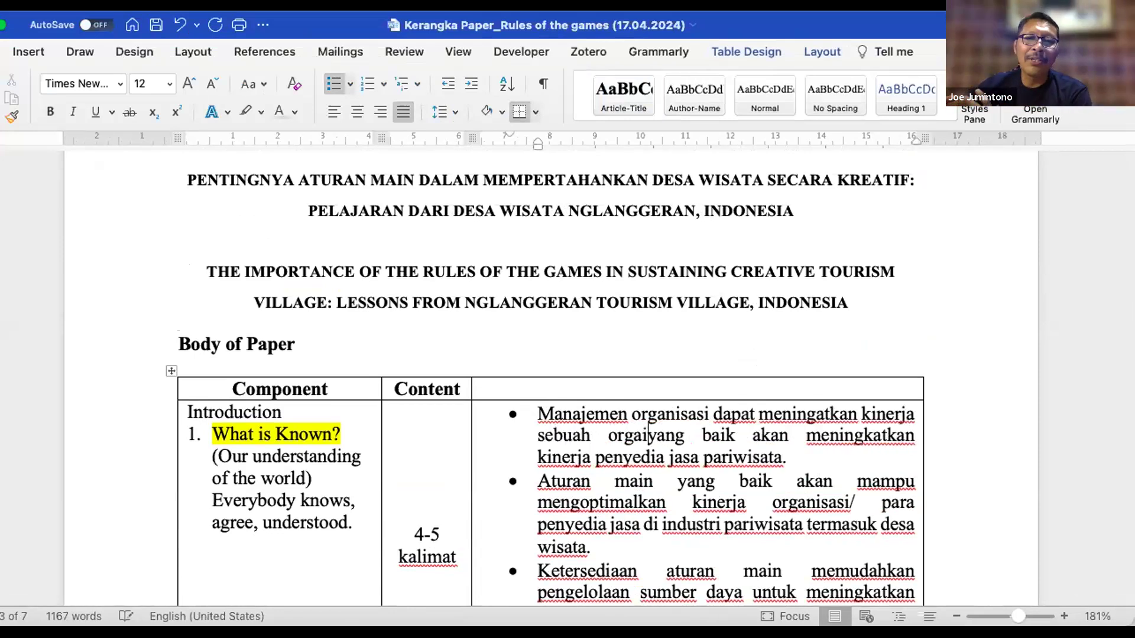
text(sasi)
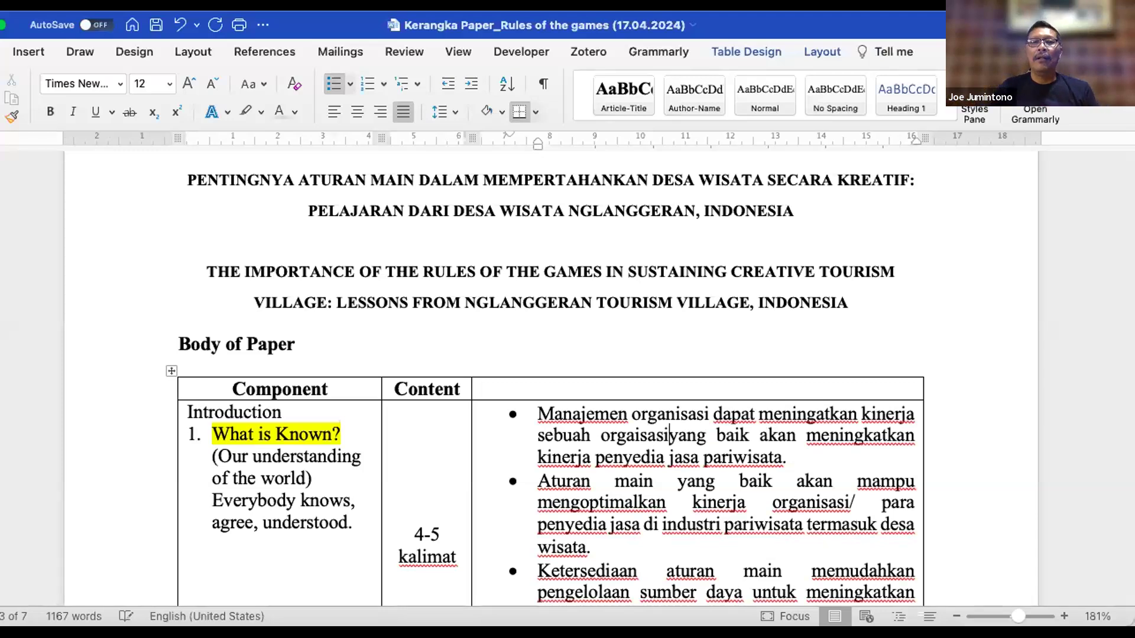
Continue the sentence with ", termasuk kinerja penyedia jasa pariwisata." and split the leftover old wording into its own bullet.
text(, termasuk kinerja penye)
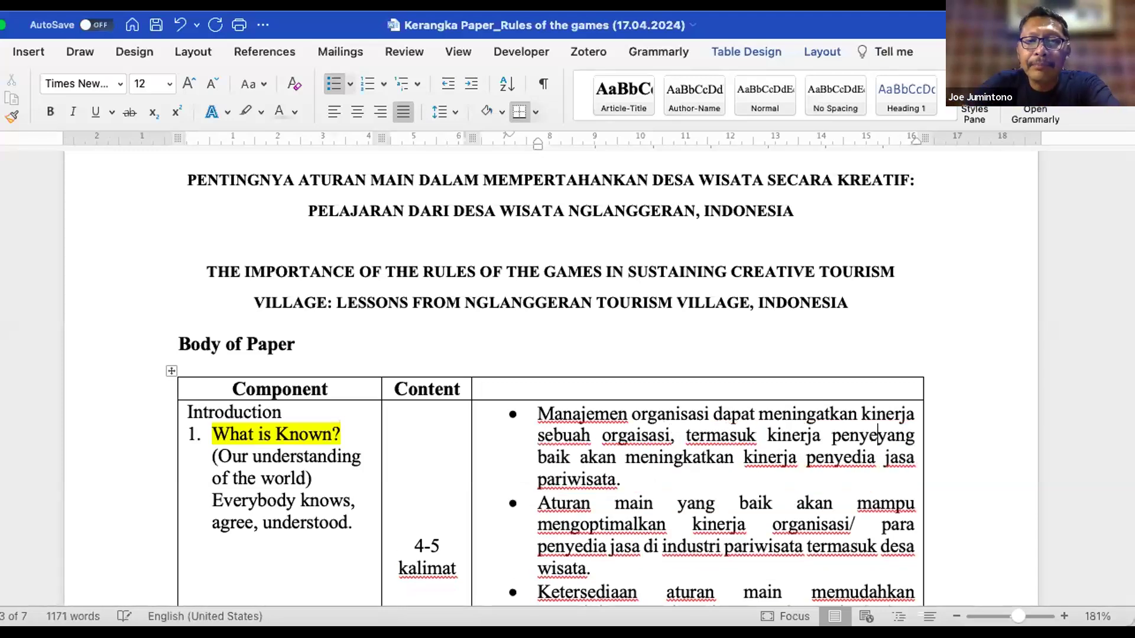
text(dia jas)
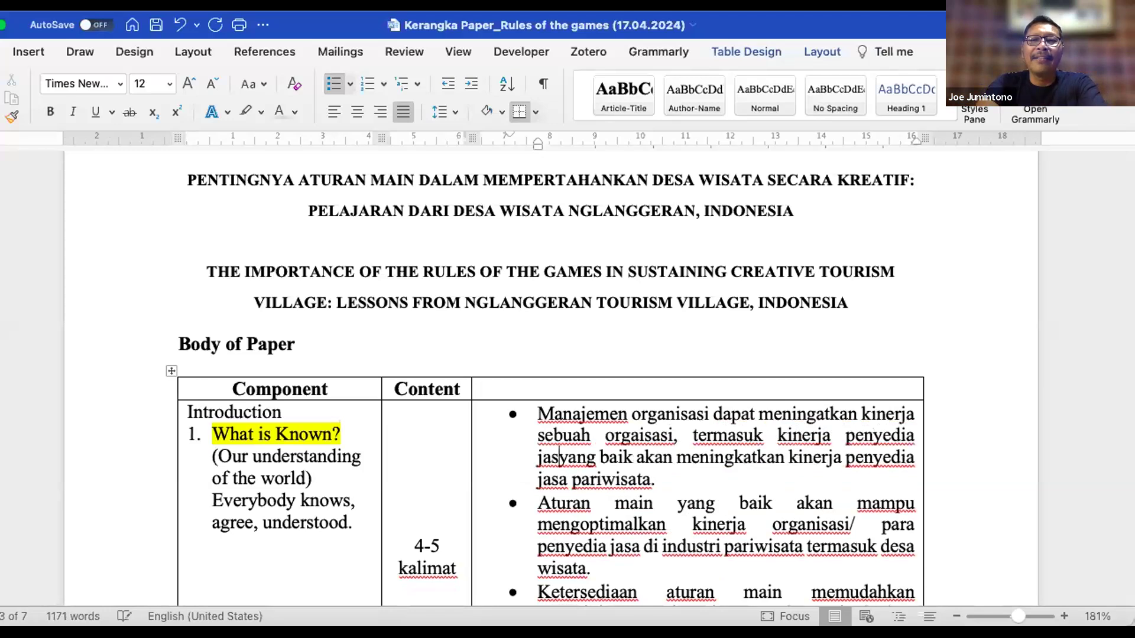
text(a )
text(par)
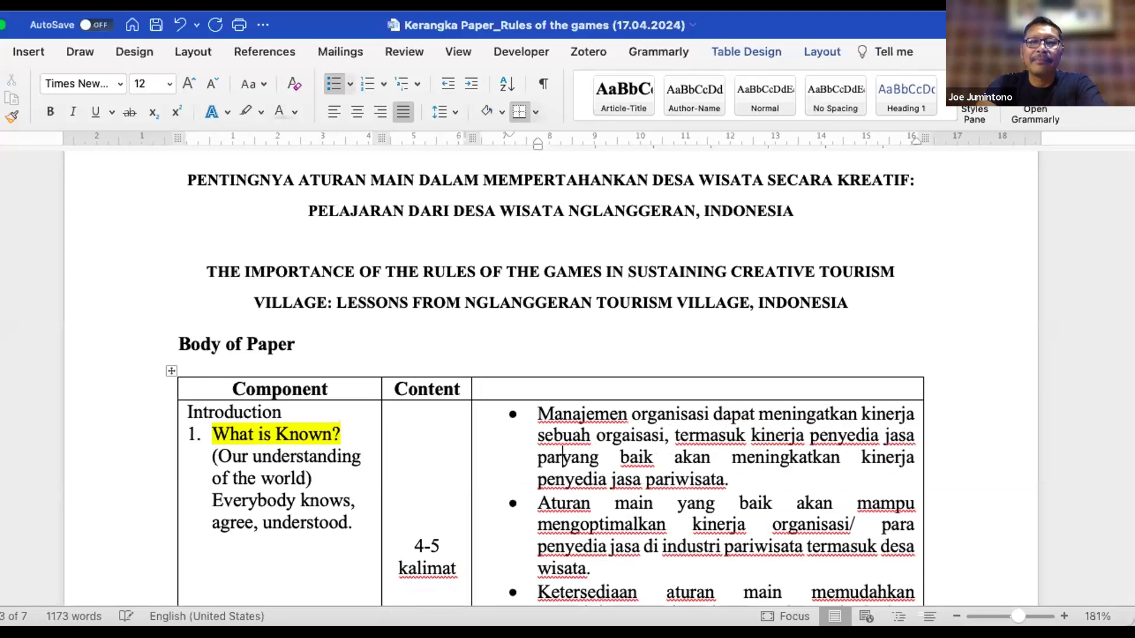
text(iwisa)
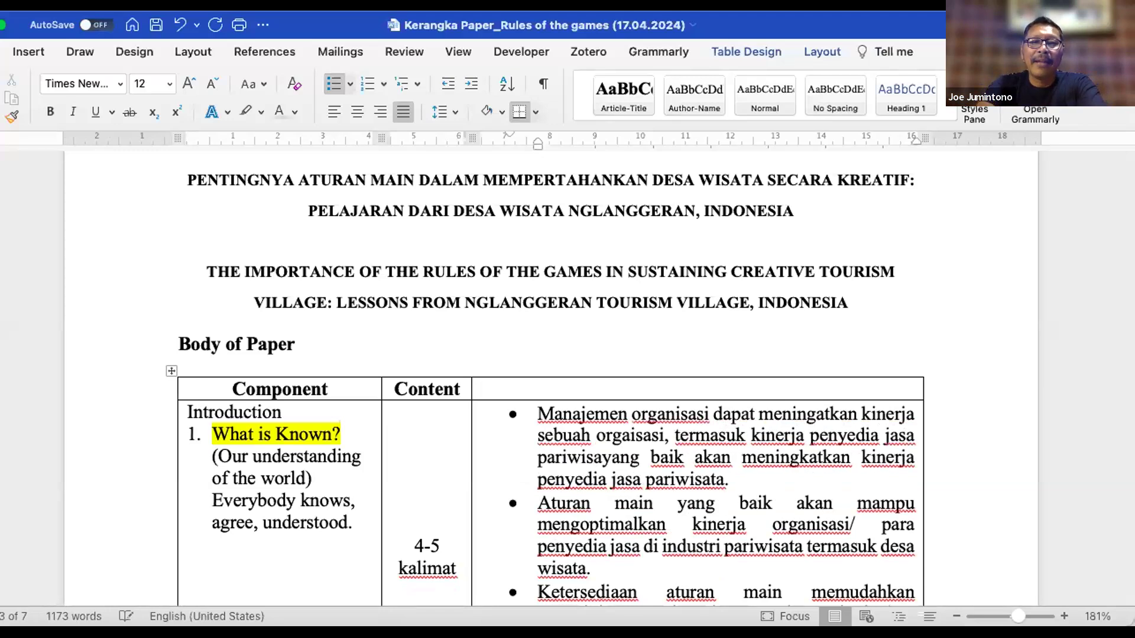
text(ta.)
key(Return)
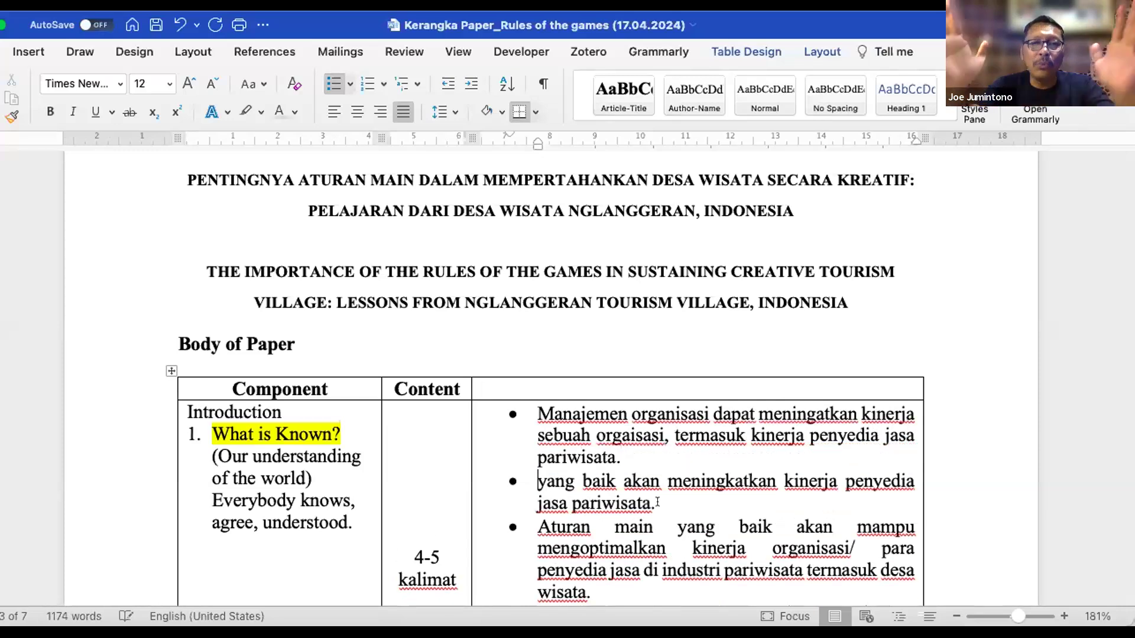
Add the note "mengkerucut." as a separate bullet before the leftover "yang baik akan meningkatkan" text.
scroll(671, 498, down, 2)
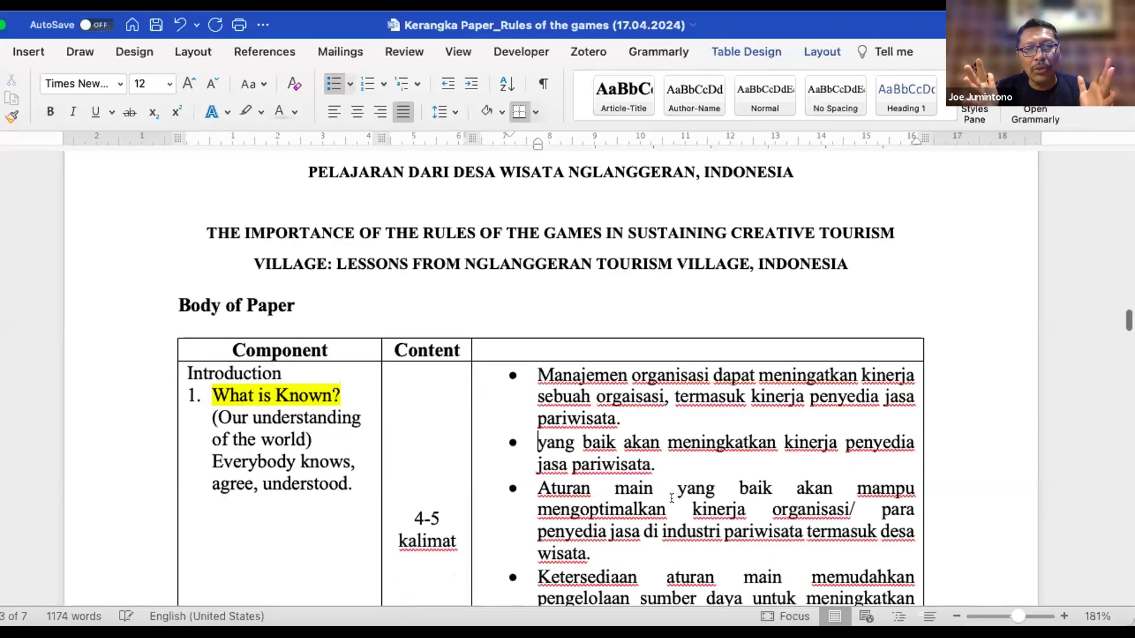
scroll(671, 498, down, 2)
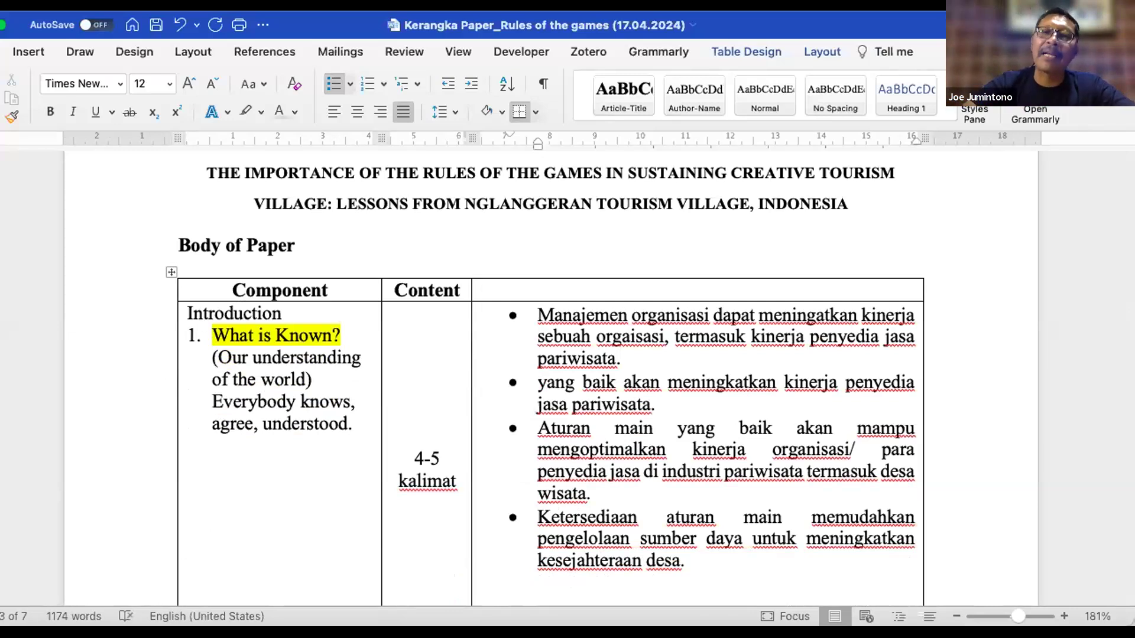
text(meng)
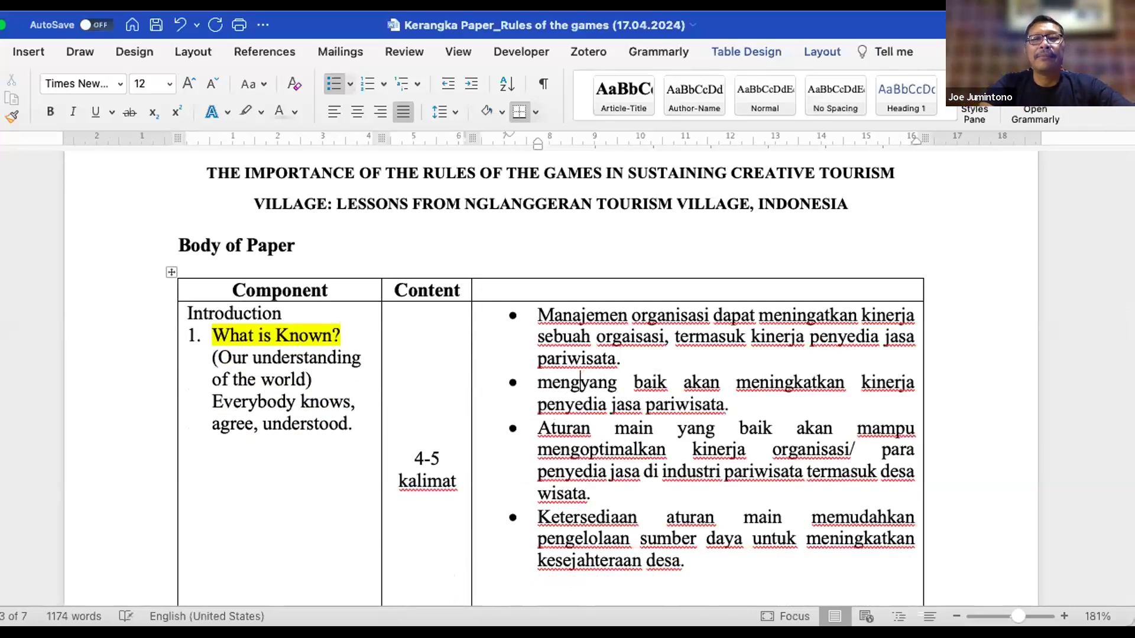
text(kerucut.)
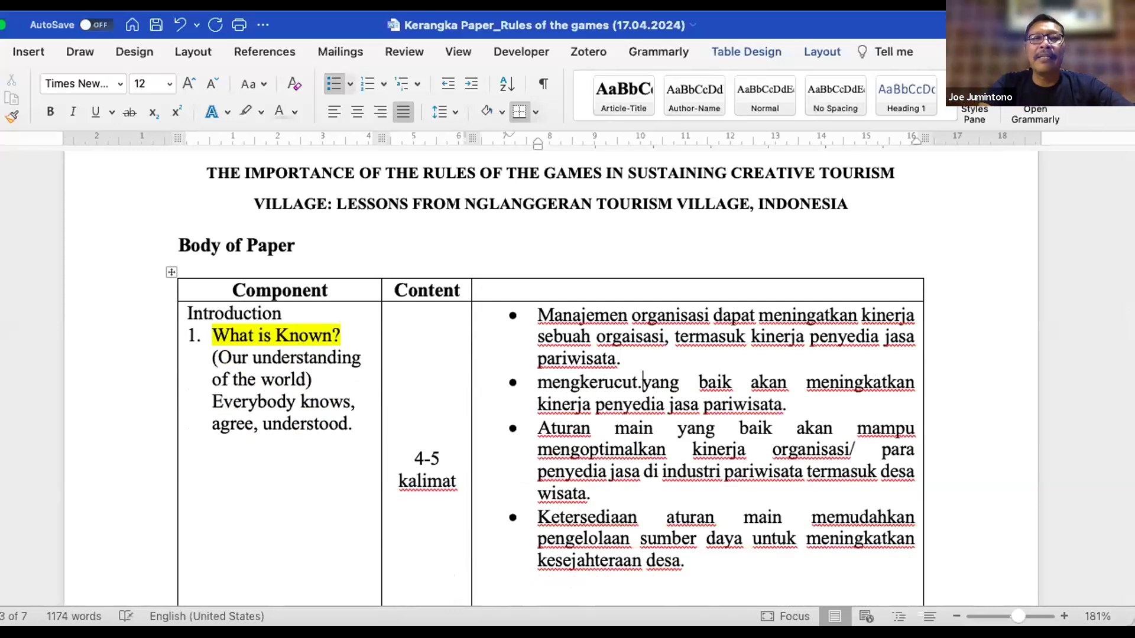
key(Return)
scroll(637, 384, down, 2)
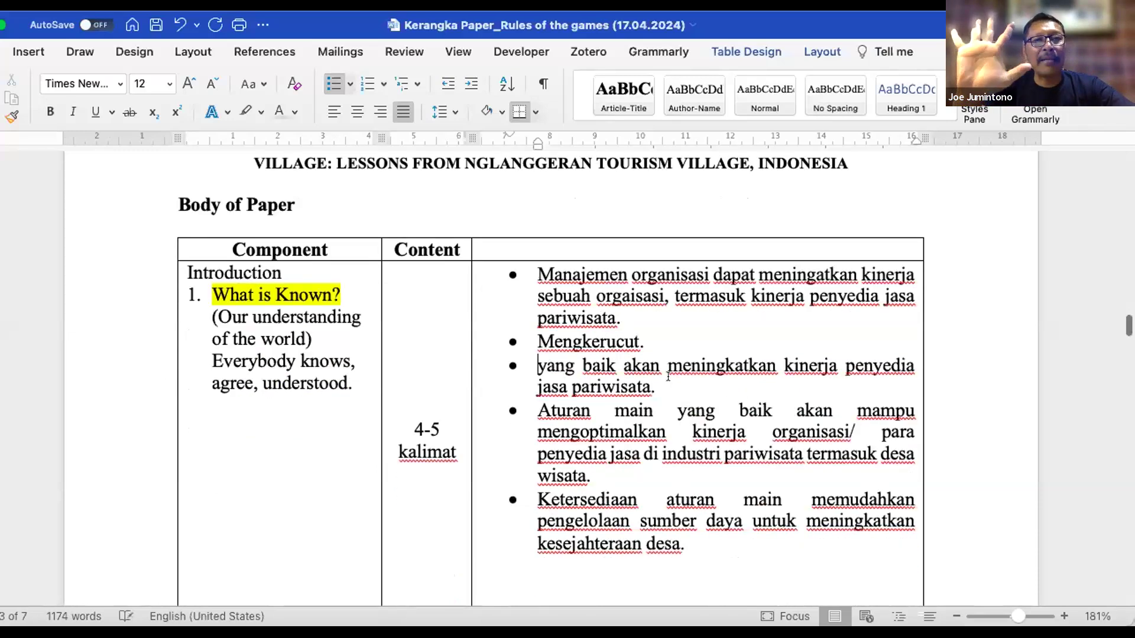
Delete the "Mengkerucut." bullet together with the leftover "yang baik akan meningkatkan kinerja penyedia jasa pariwisata" bullet.
drag(518, 383, 655, 387)
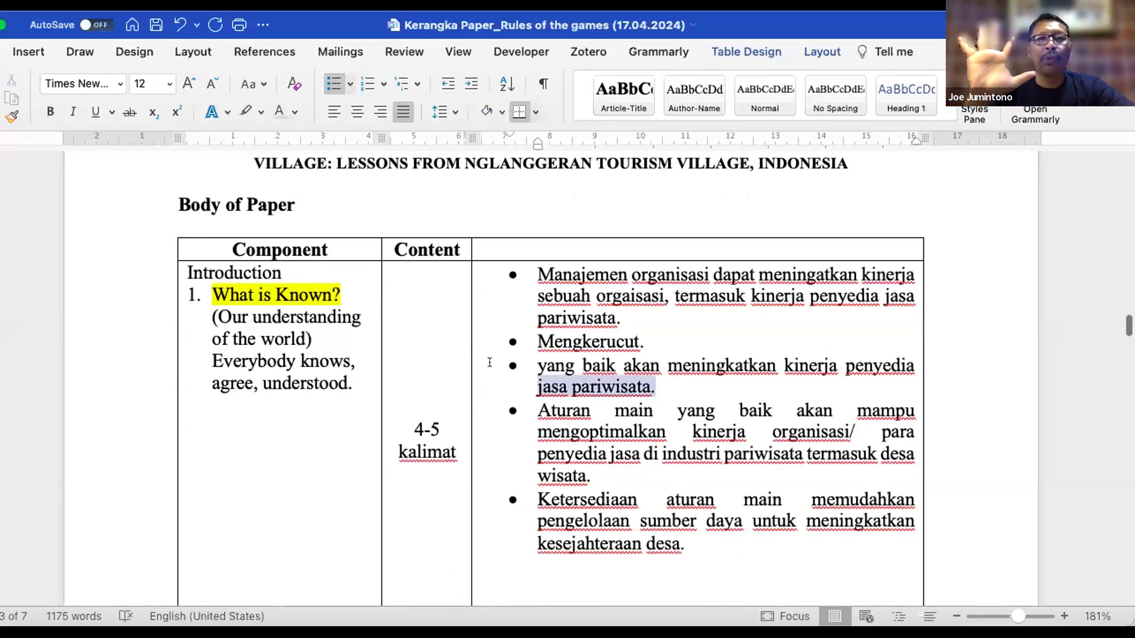
shift+click(480, 339)
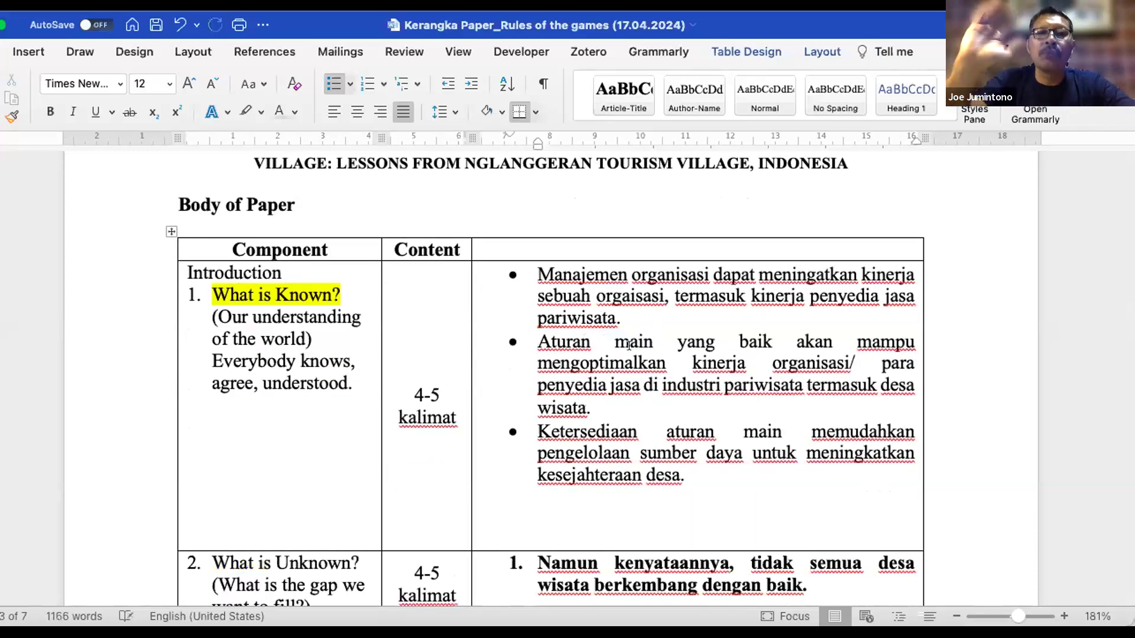
key(BackSpace)
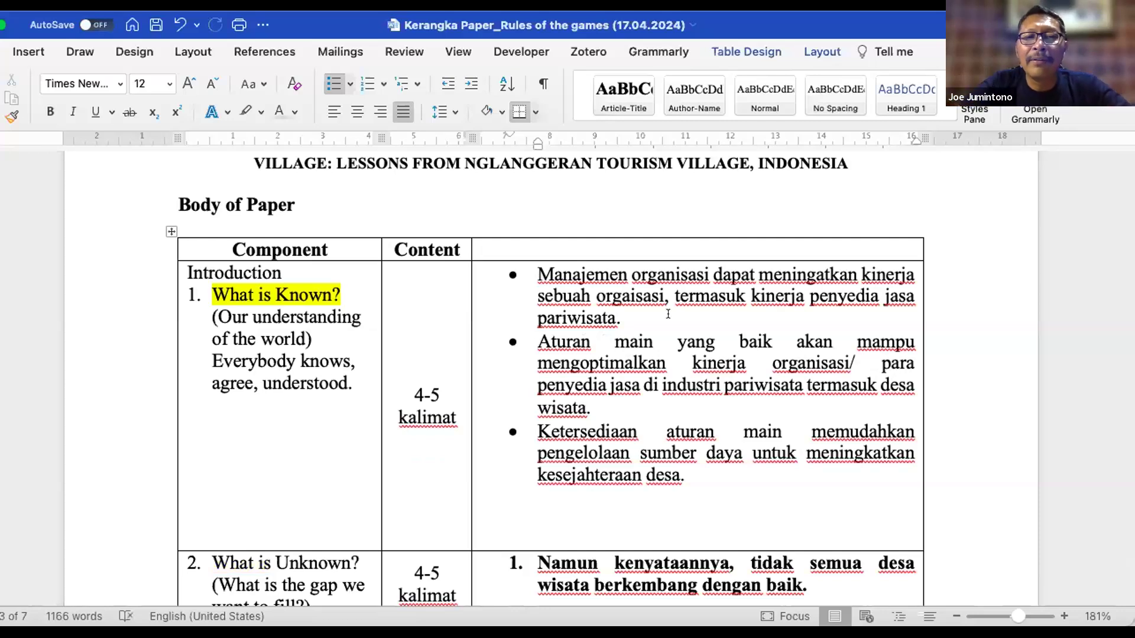
click(668, 313)
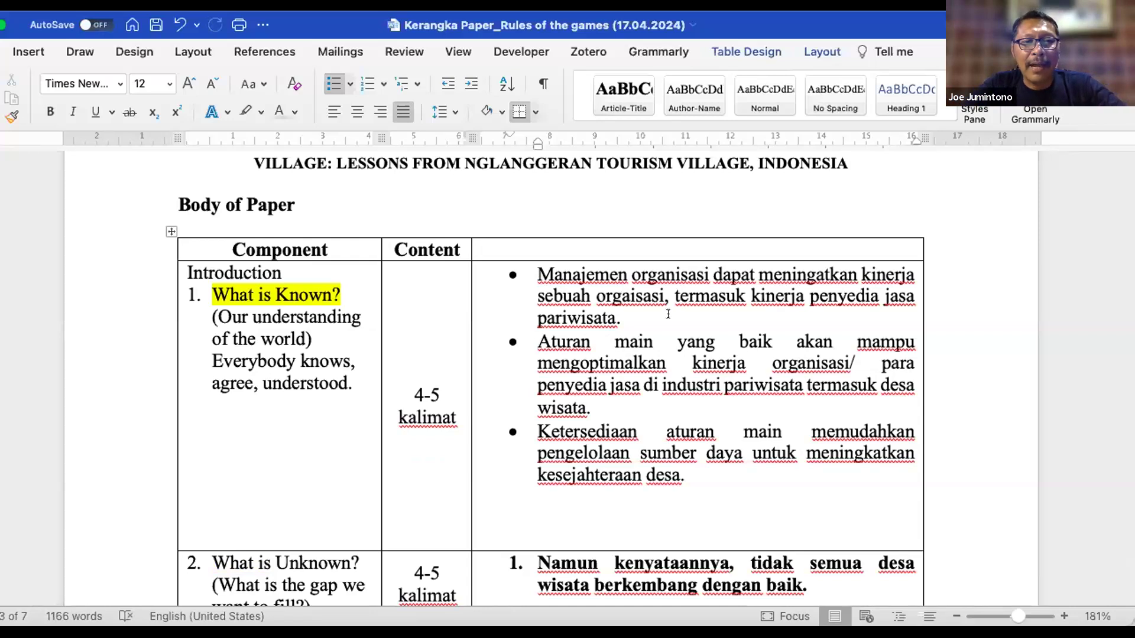
scroll(668, 313, down, 1)
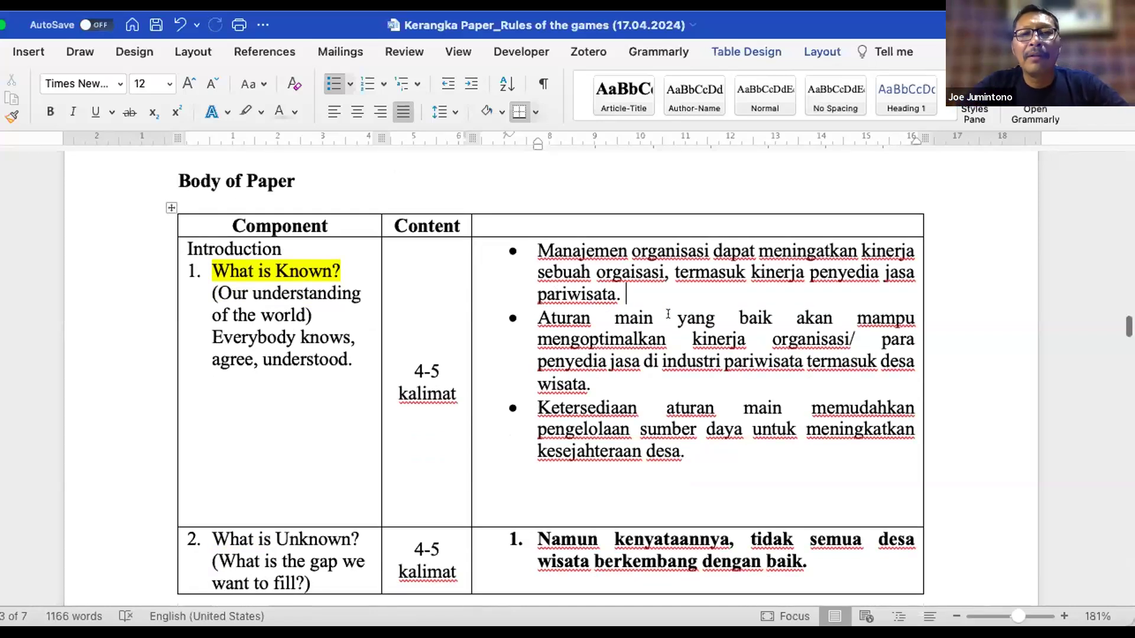
scroll(668, 313, down, 3)
scroll(667, 313, up, 1)
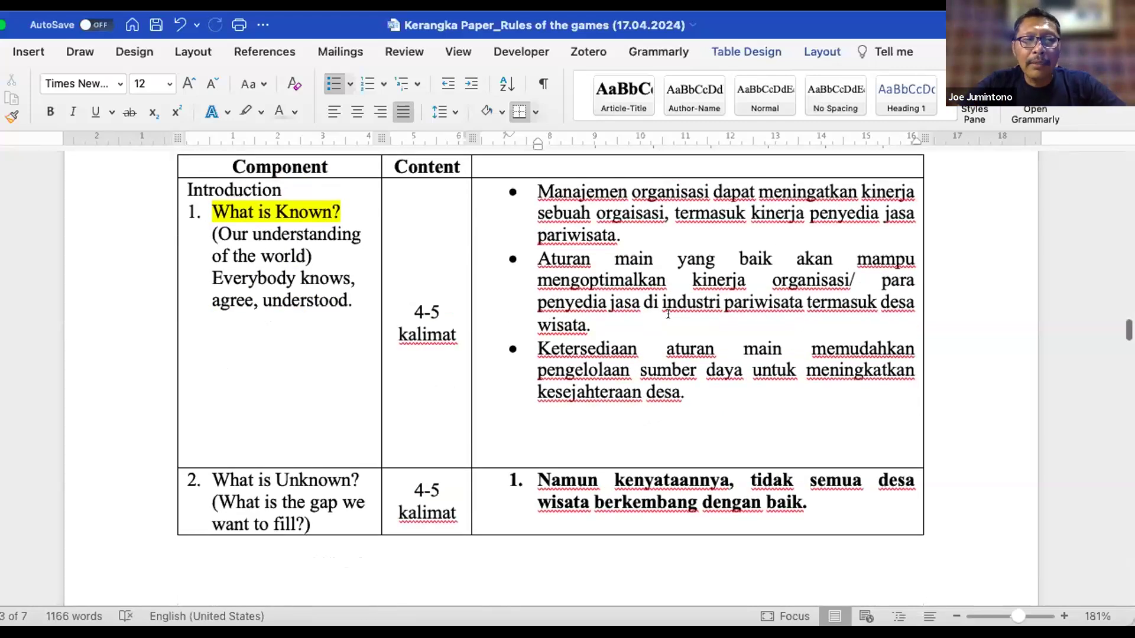
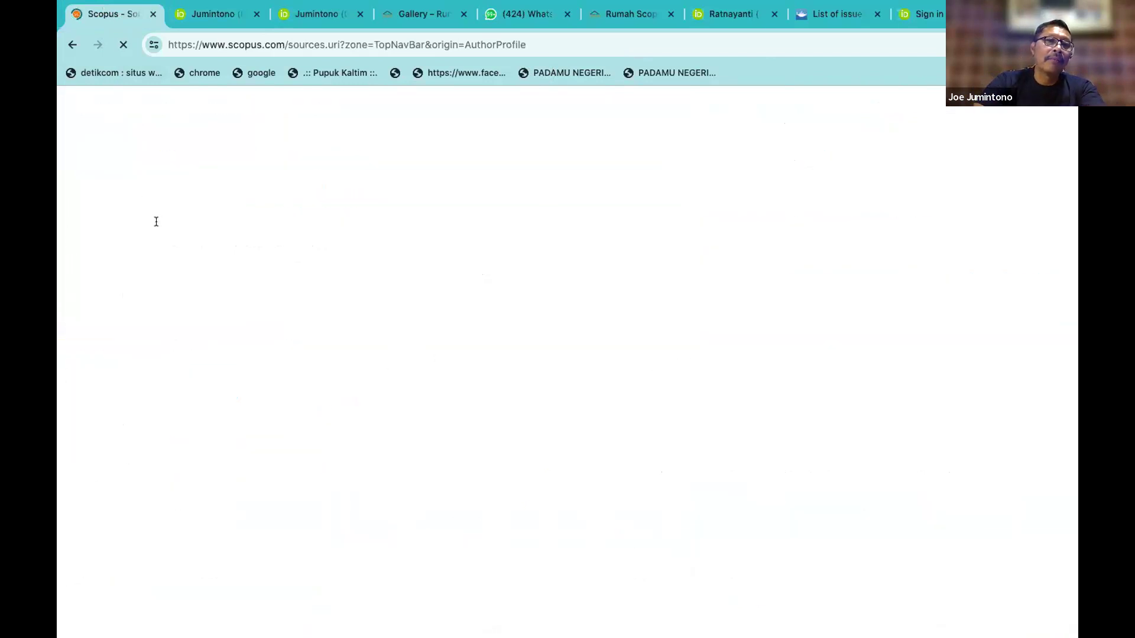
Set the Scopus Sources lookup to search by ISSN and make the ISSN entry ready for input.
click(239, 279)
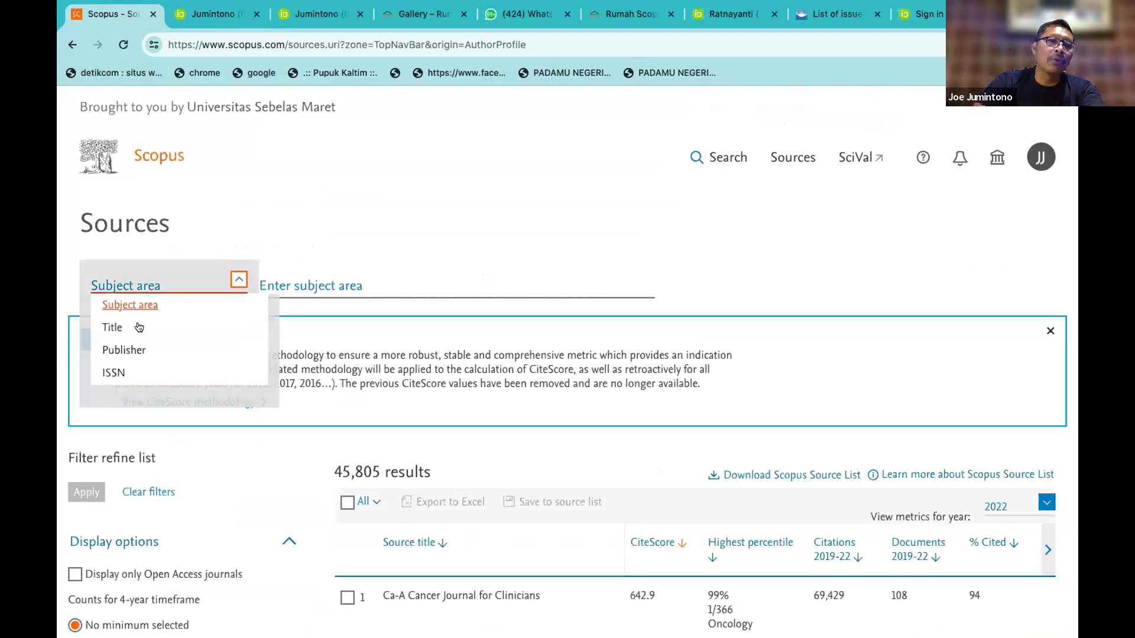
click(114, 372)
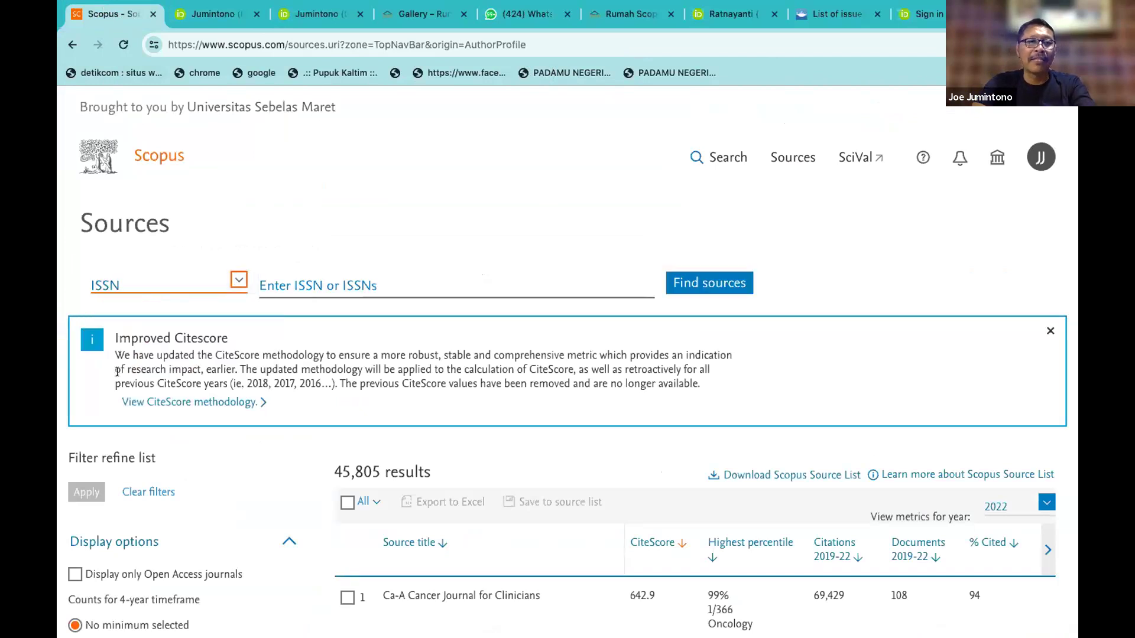
click(304, 286)
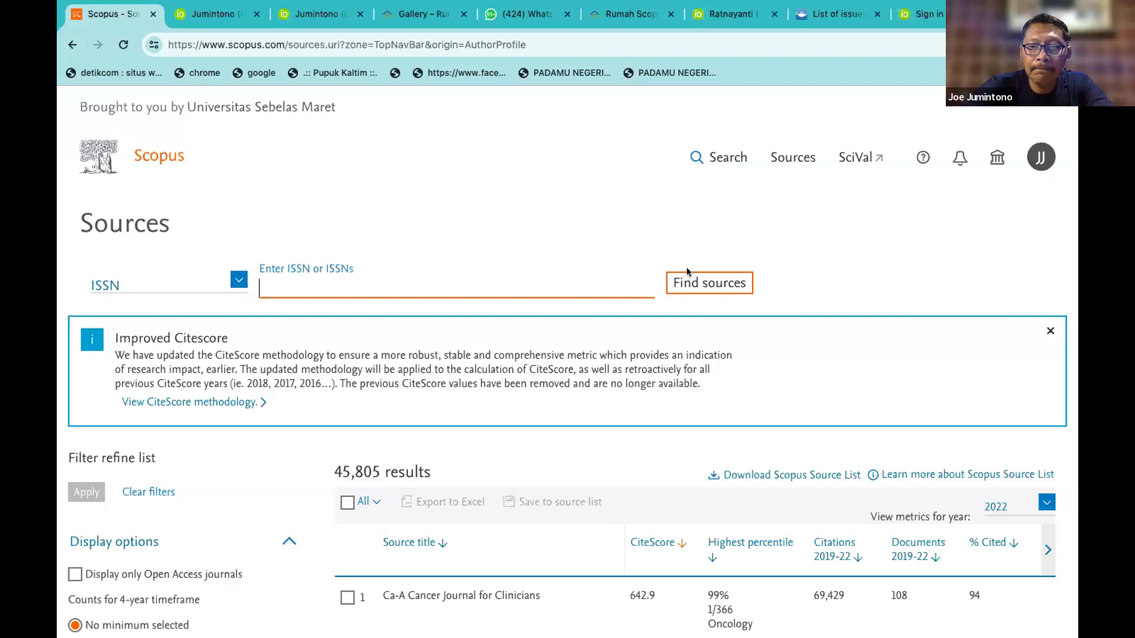
Open the document search and enter "character education" as the query for article title, abstract and keywords.
click(718, 163)
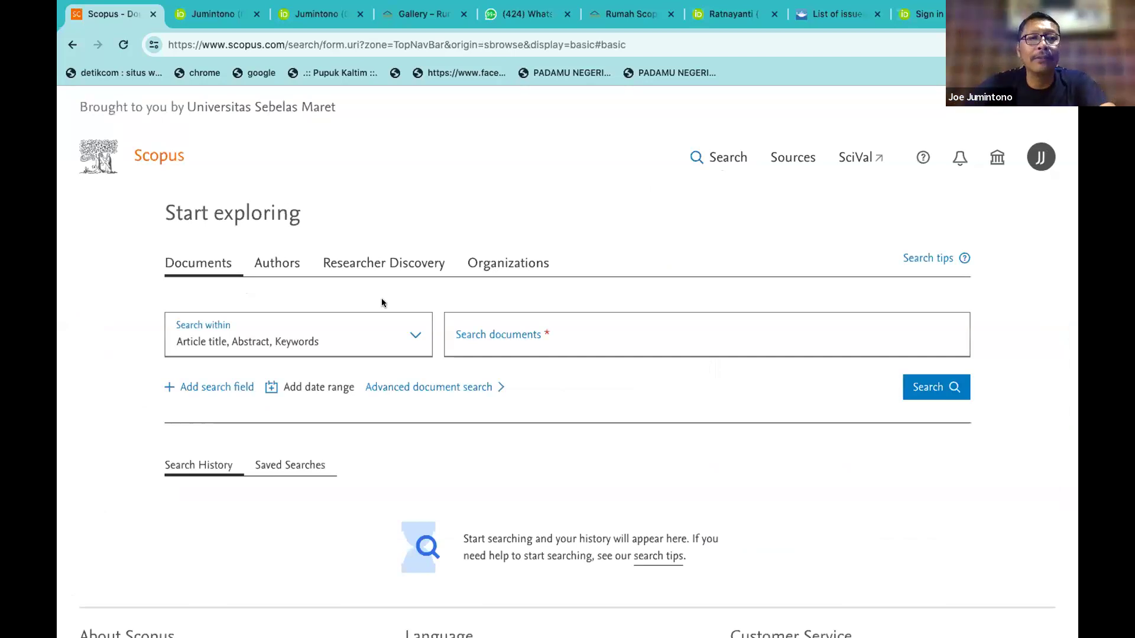
click(468, 341)
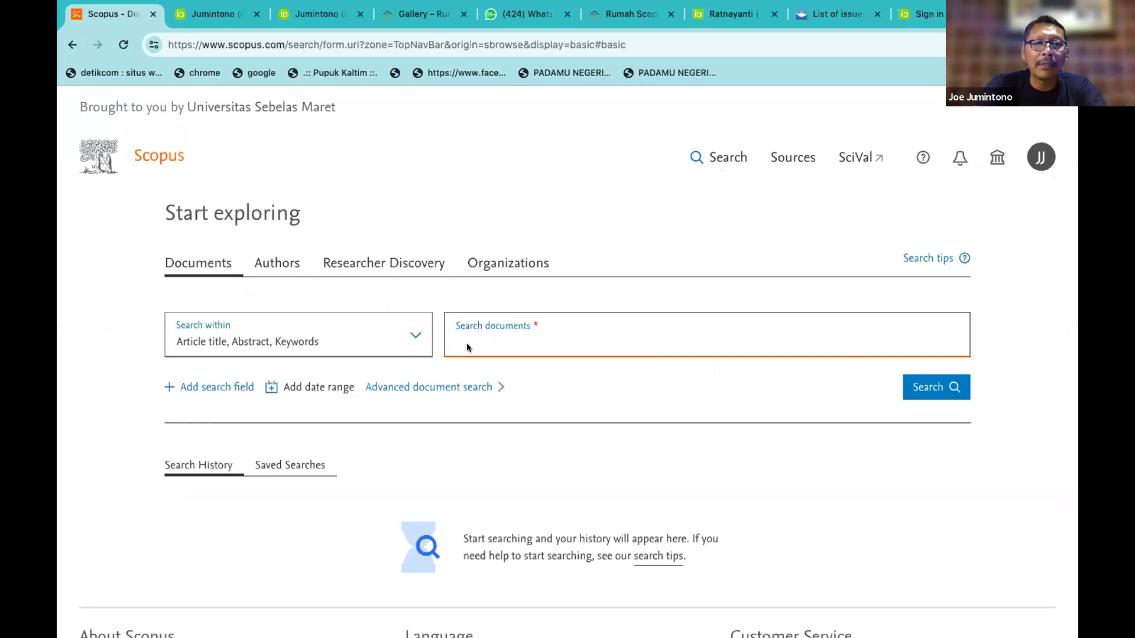
text(ch)
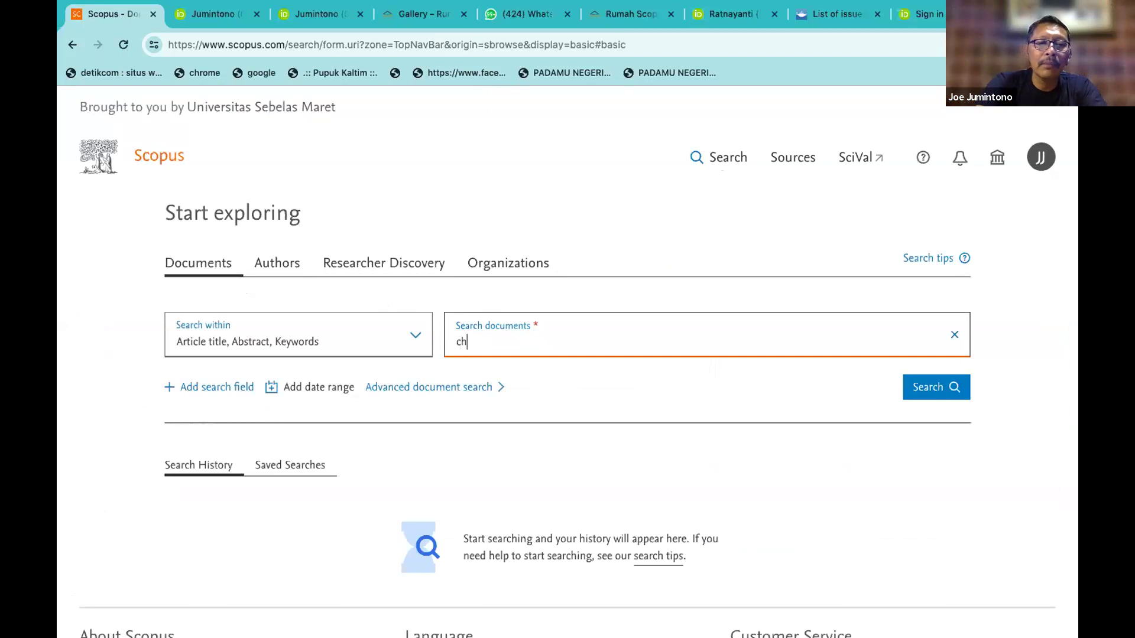
text(aracter )
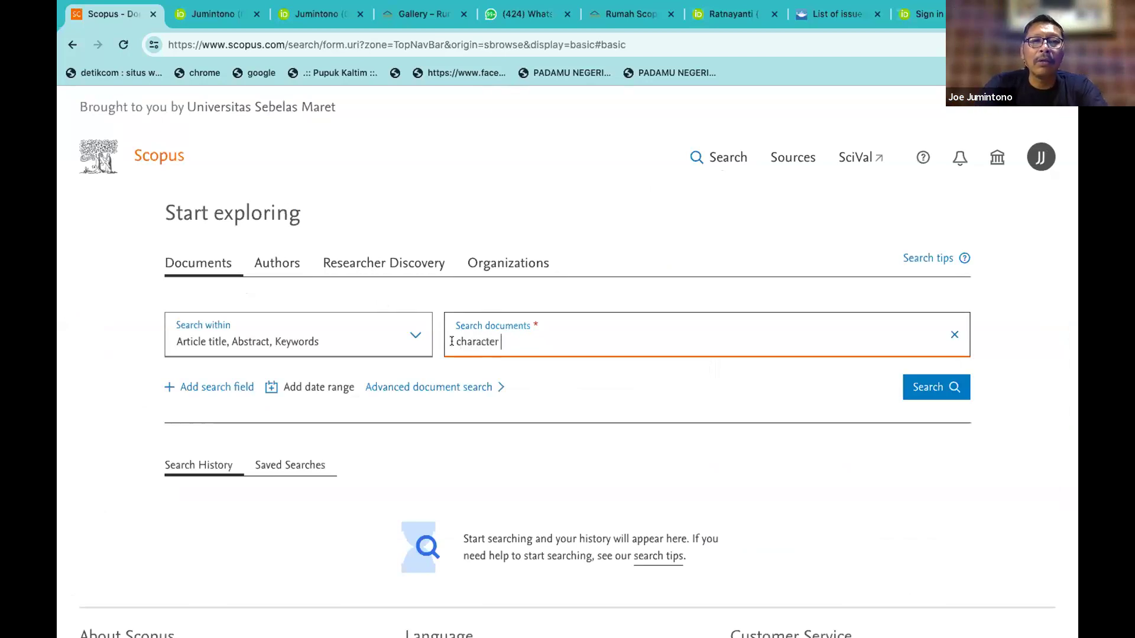
text(edu)
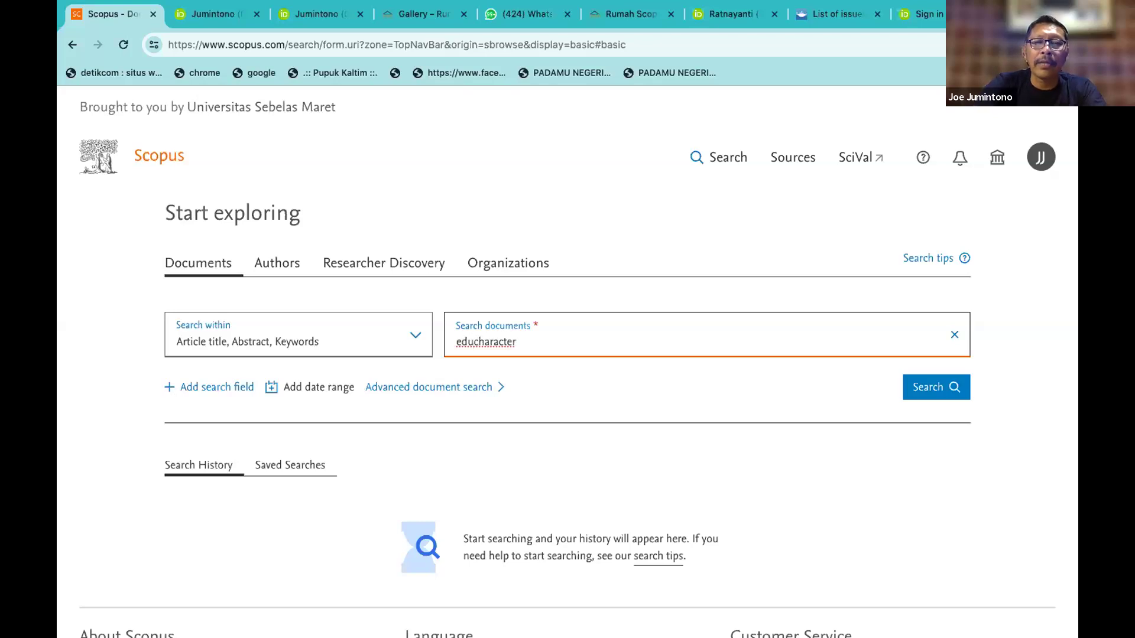
key(BackSpace)
key(BackSpace)
key(BackSpace)
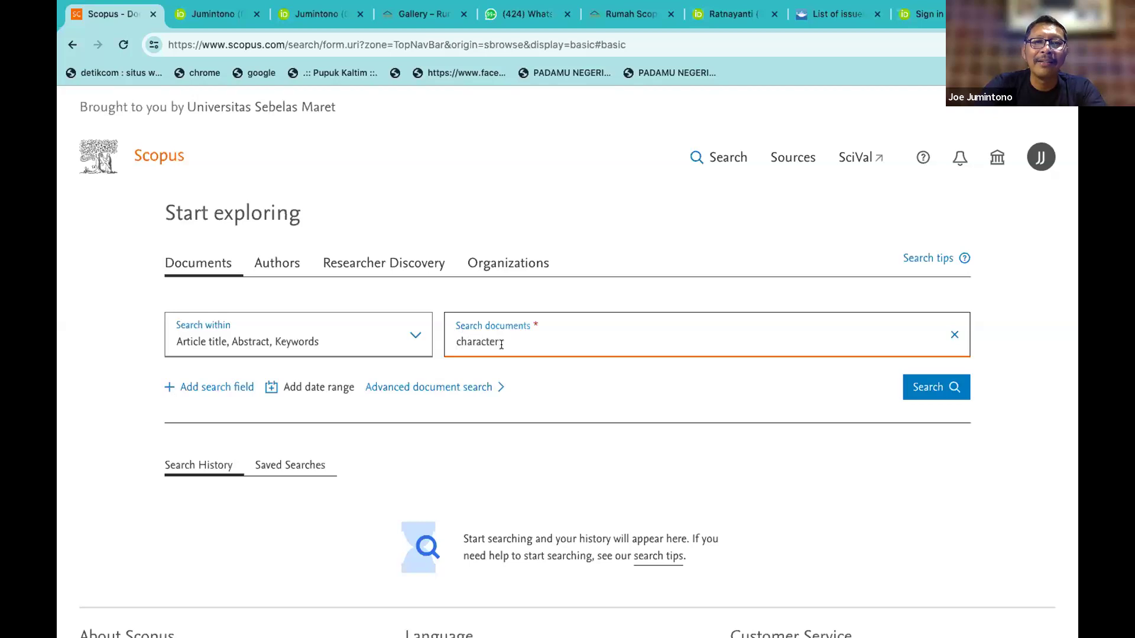
text(educa)
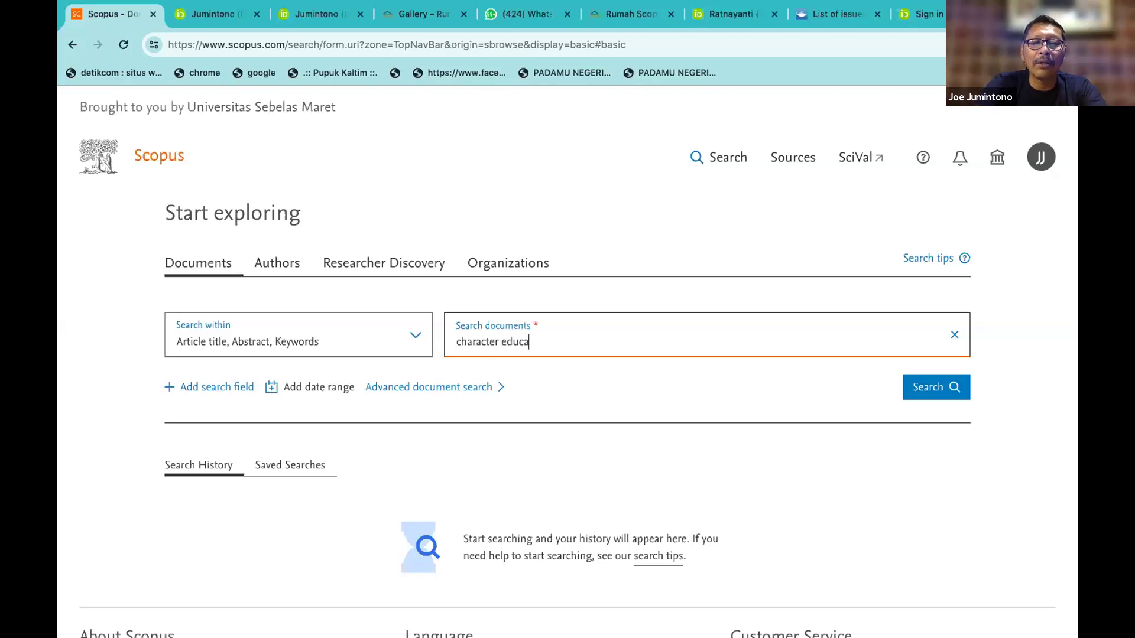
text(tion)
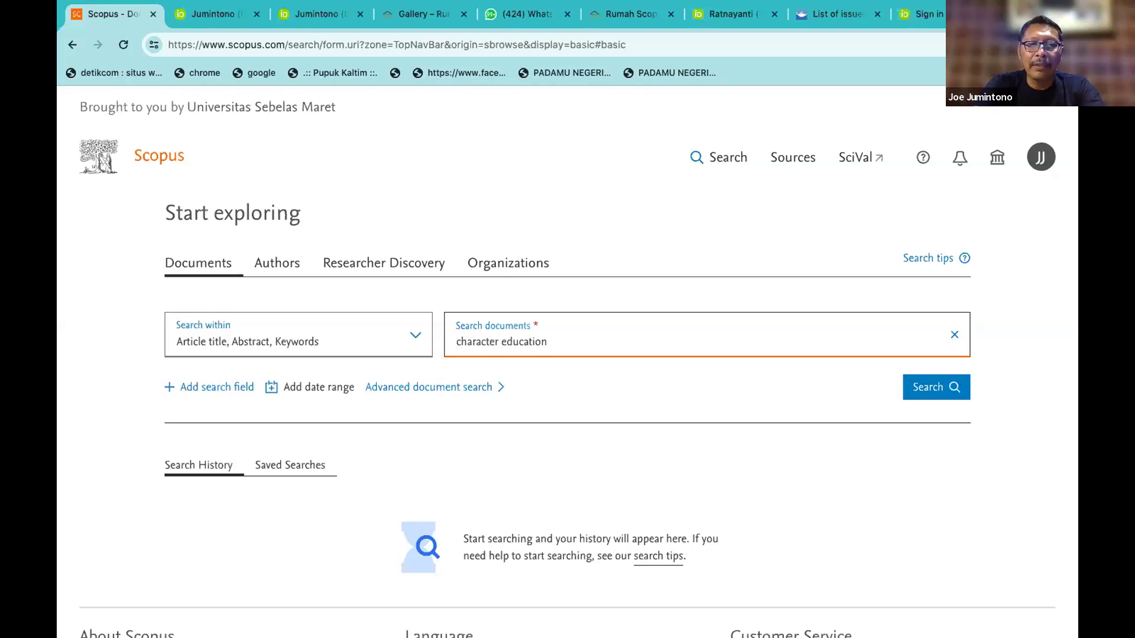
Try extending the query to "character education in primary edcucation" and run the document search.
text( in)
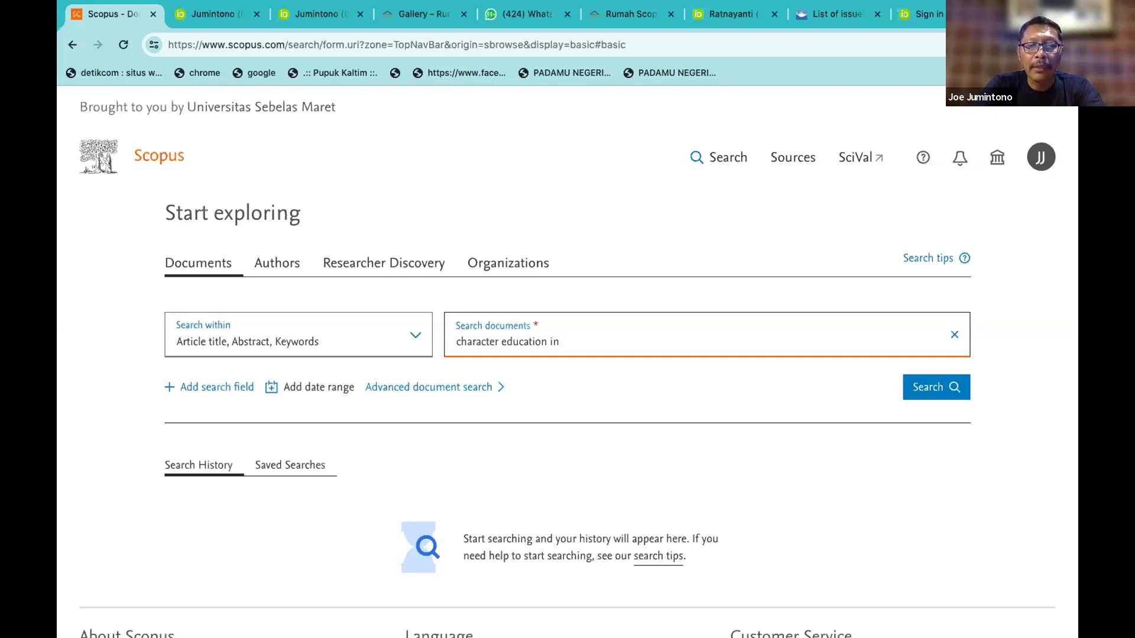
text( chi)
key(BackSpace)
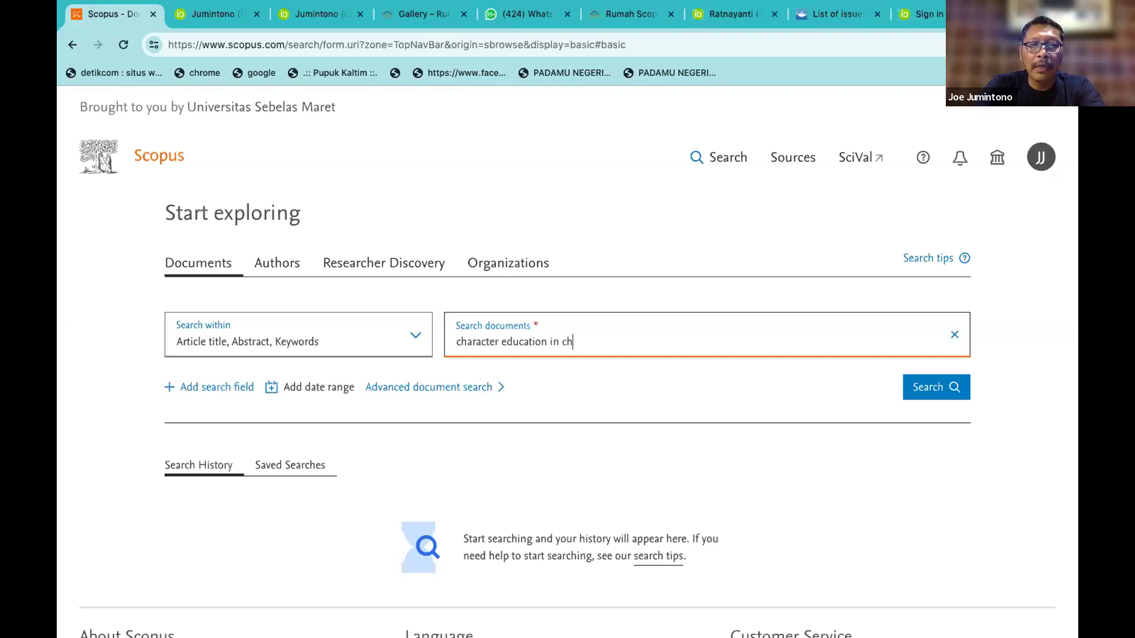
key(BackSpace)
key(BackSpace)
text(prim)
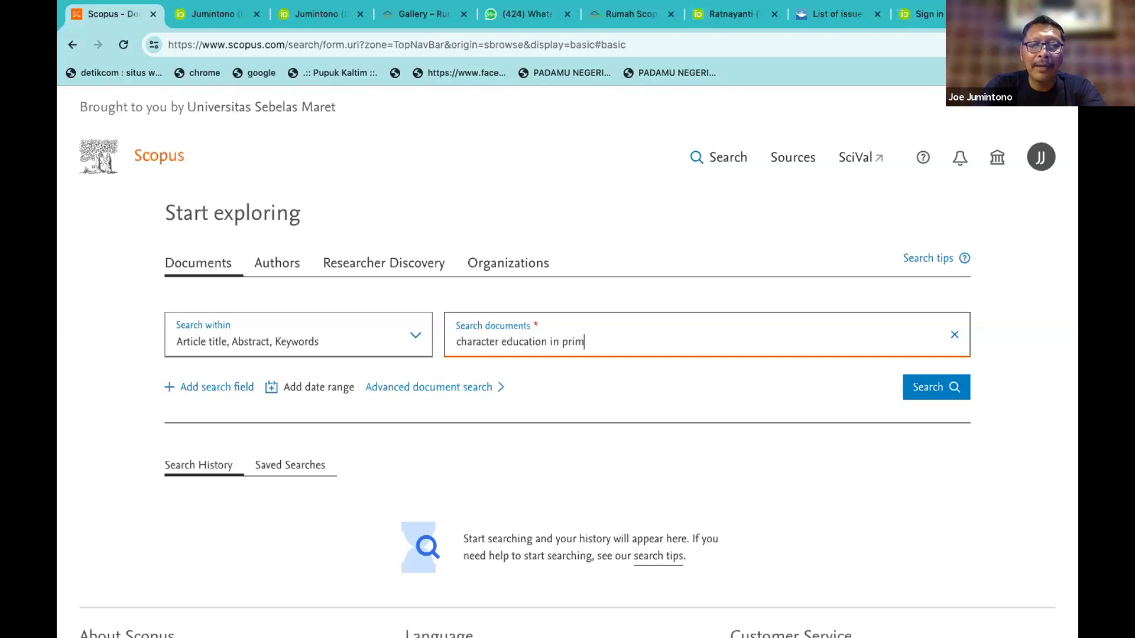
text(ary ed)
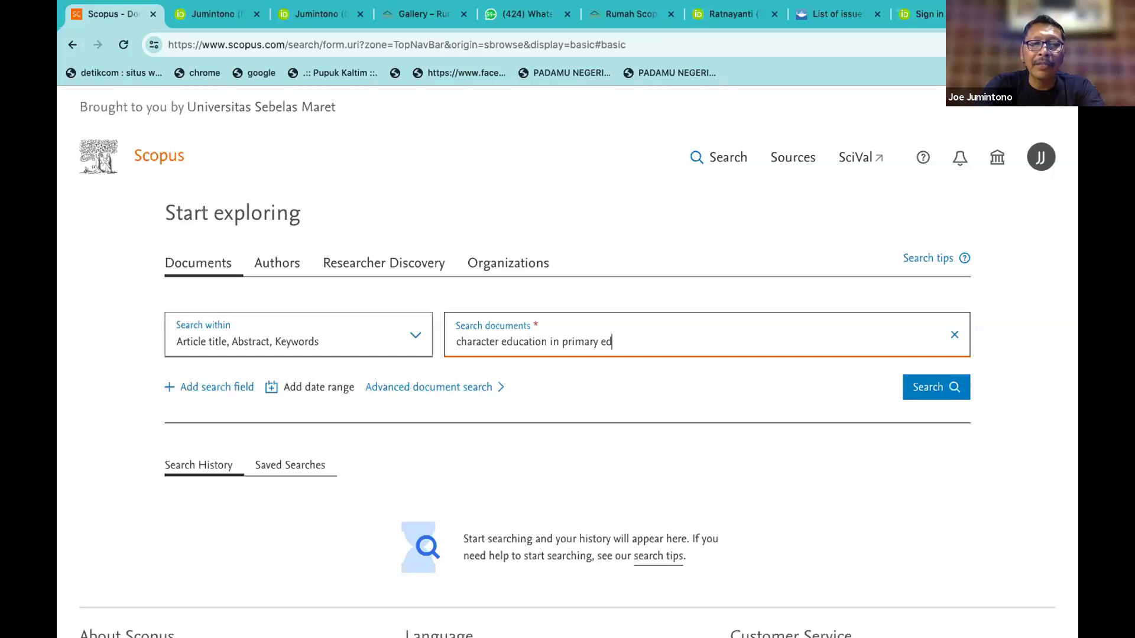
text(cuca)
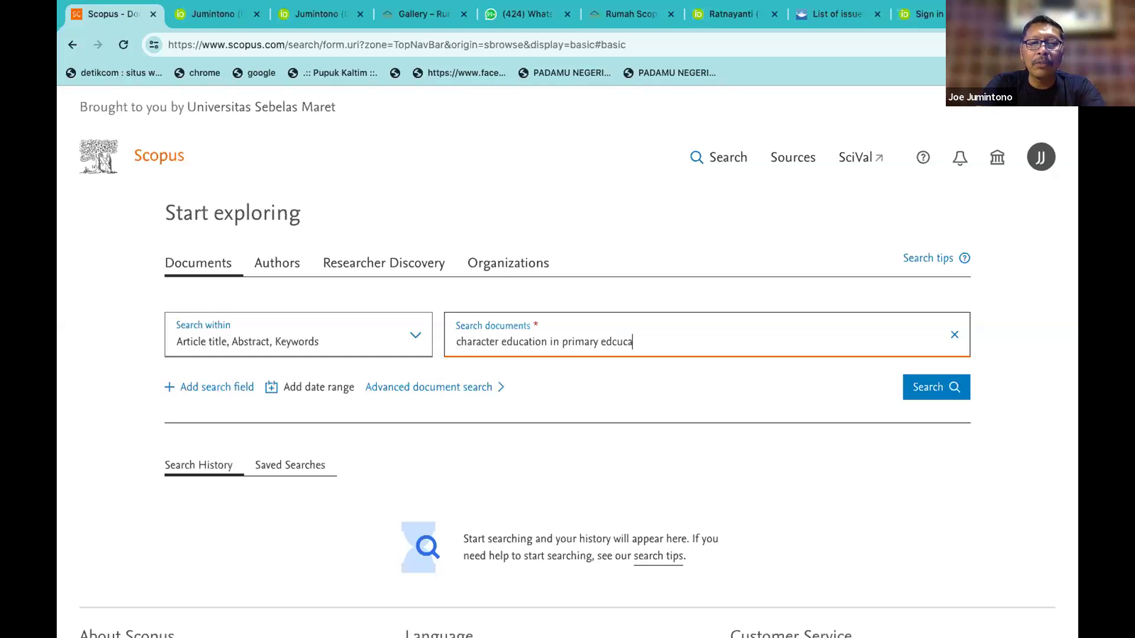
text(tii)
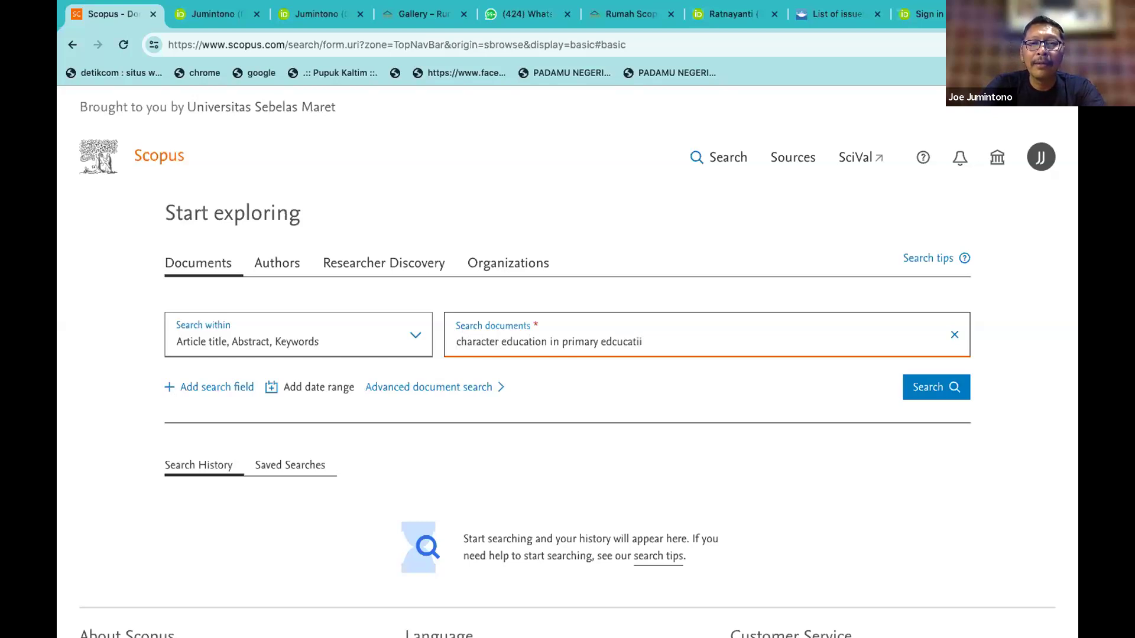
key(BackSpace)
text(on)
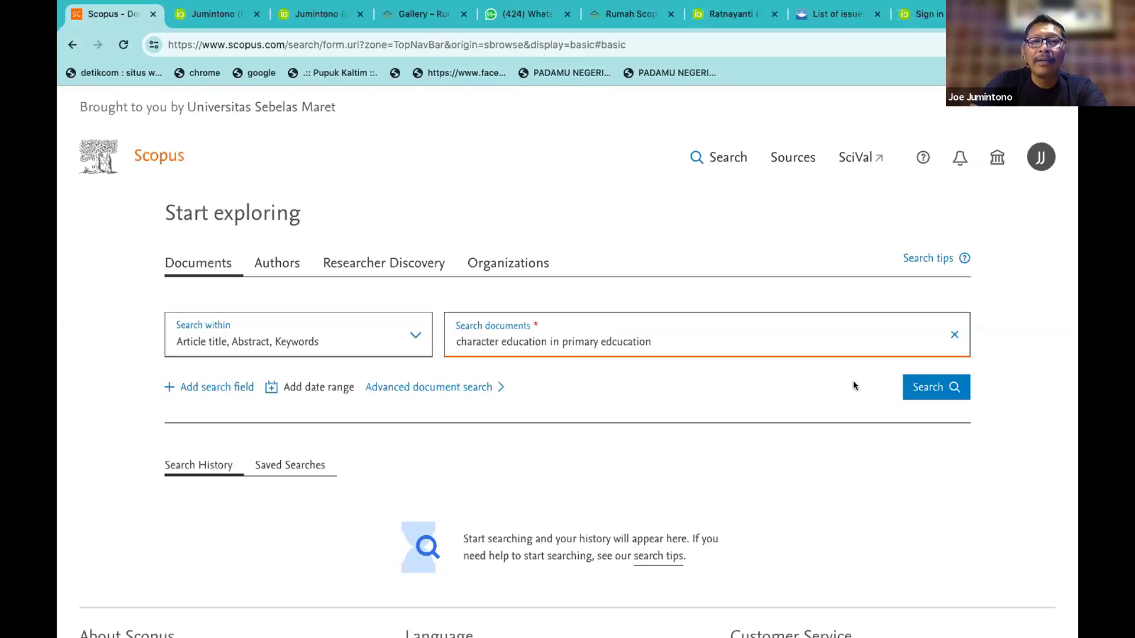
click(929, 389)
click(929, 388)
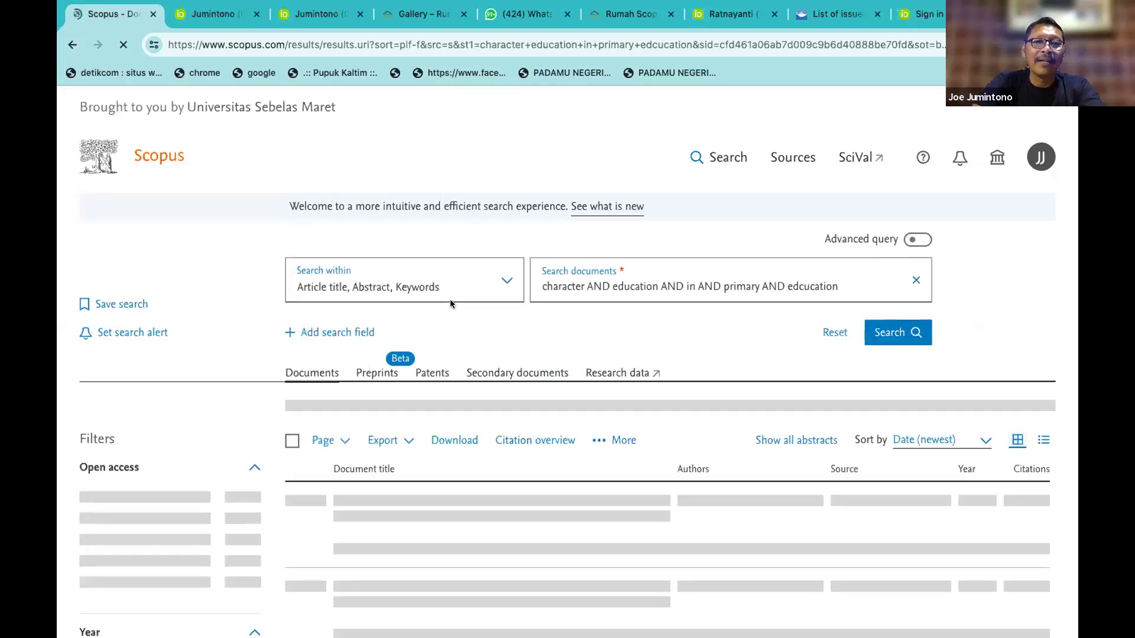
scroll(369, 322, down, 2)
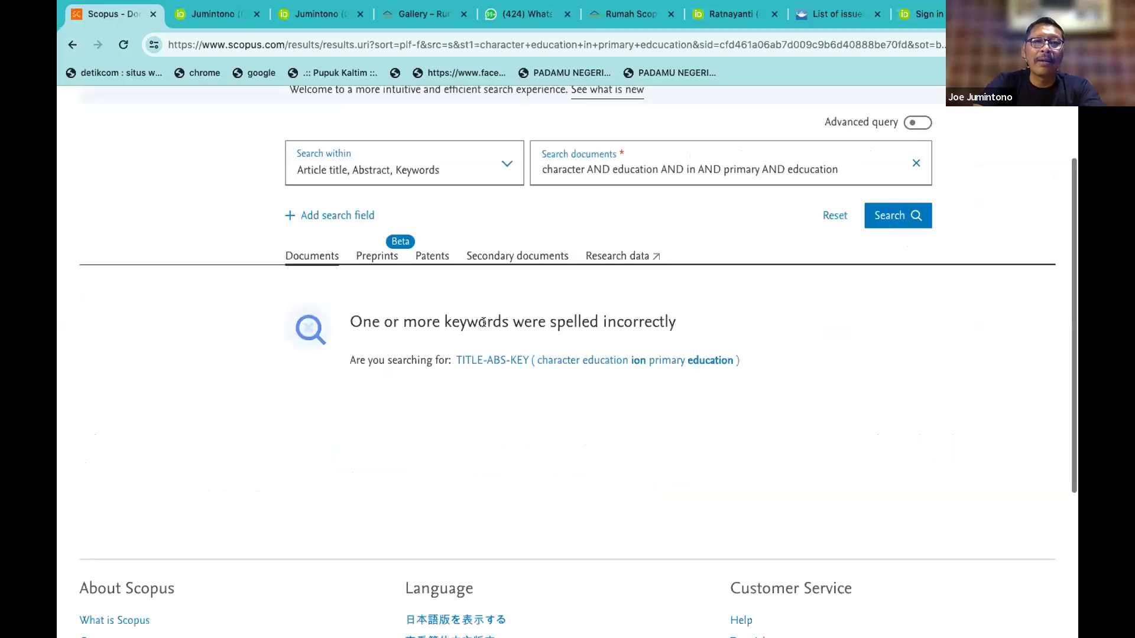
Return to the search form, shorten the query to "character education" and run the document search again.
click(70, 49)
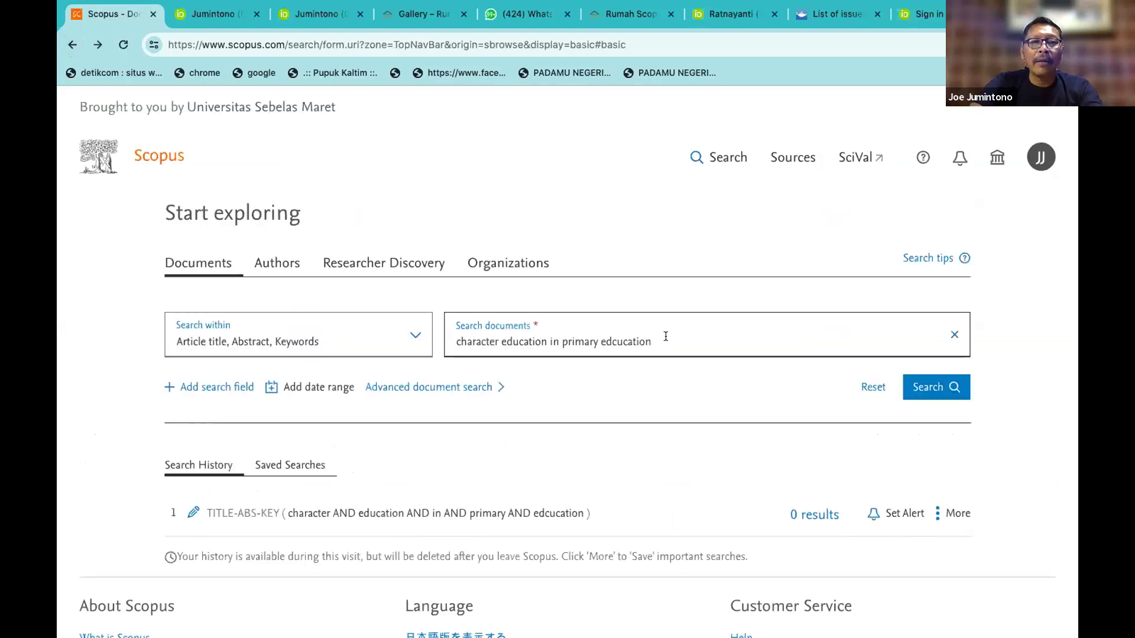
drag(662, 336, 548, 335)
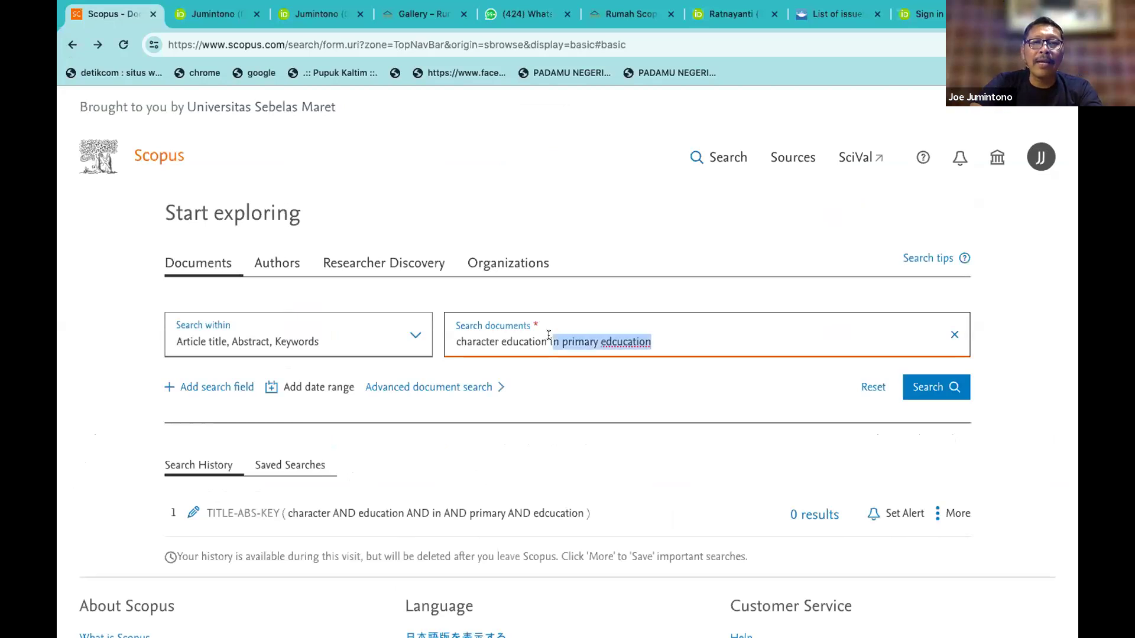
key(BackSpace)
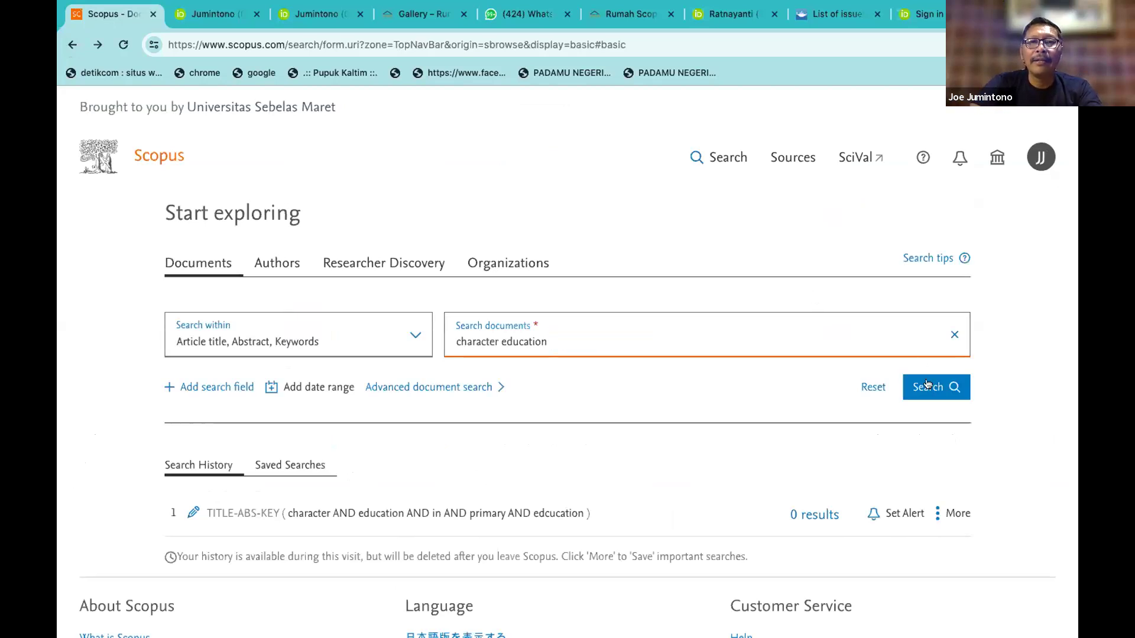
click(927, 387)
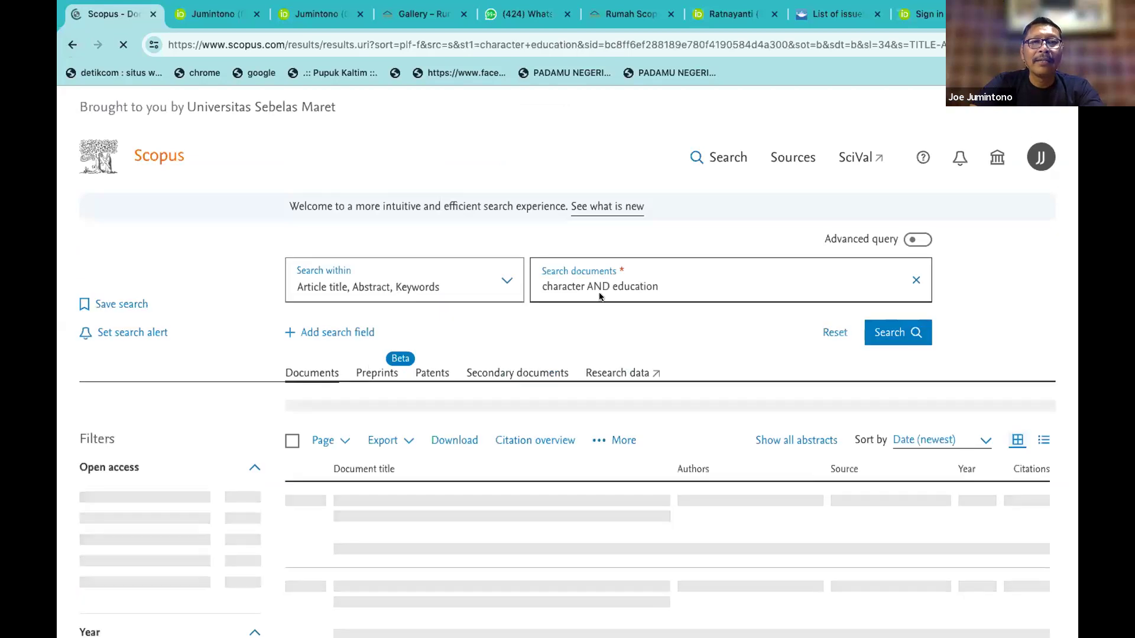
Refine the character education results by searching within them for "primary education" and highlight the number of documents found.
scroll(287, 283, down, 2)
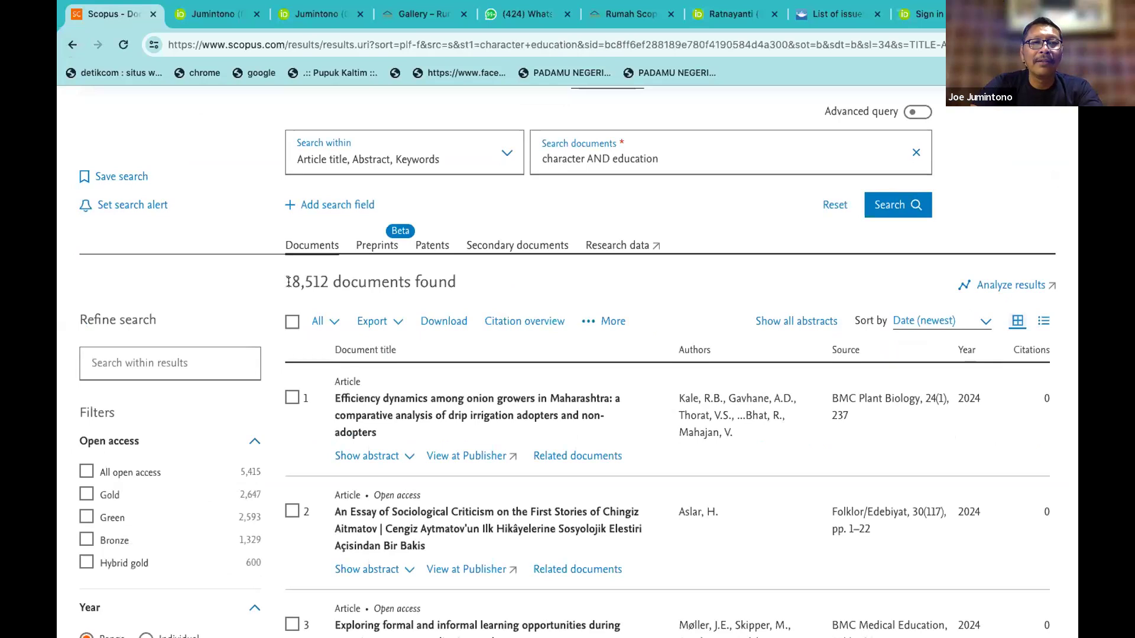
click(179, 363)
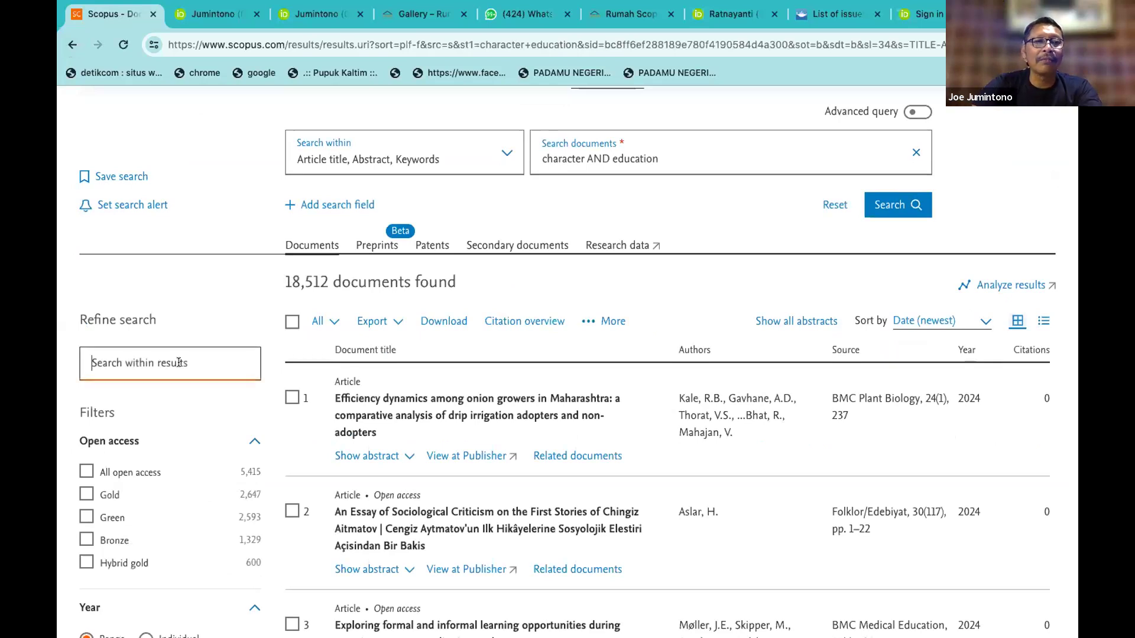
text(pri)
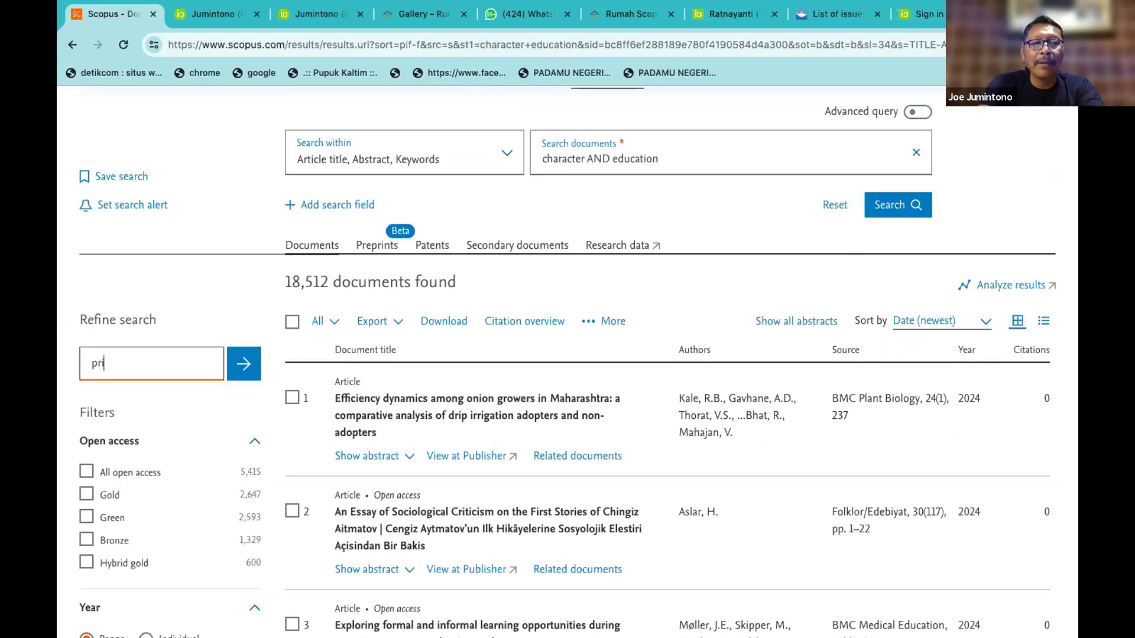
text(mary e)
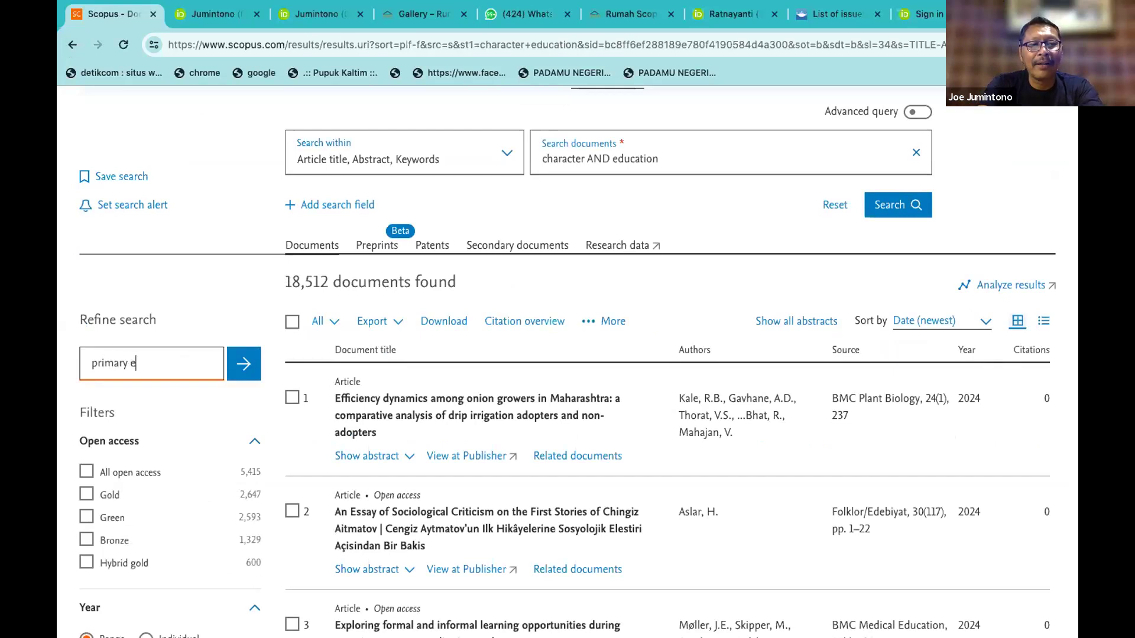
text(ducation)
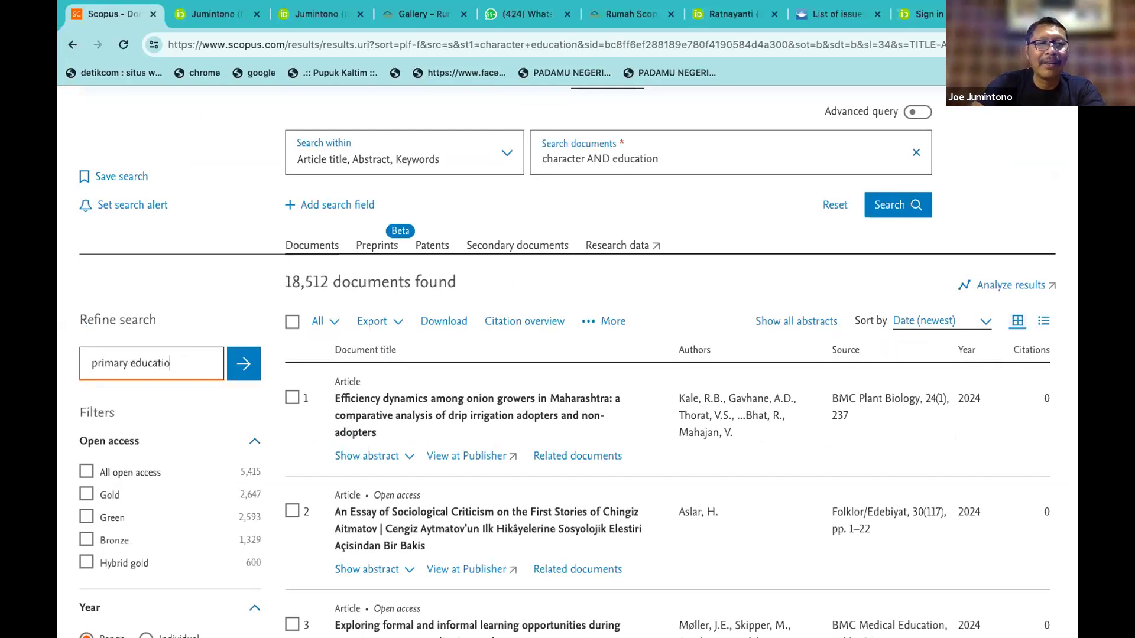
click(245, 363)
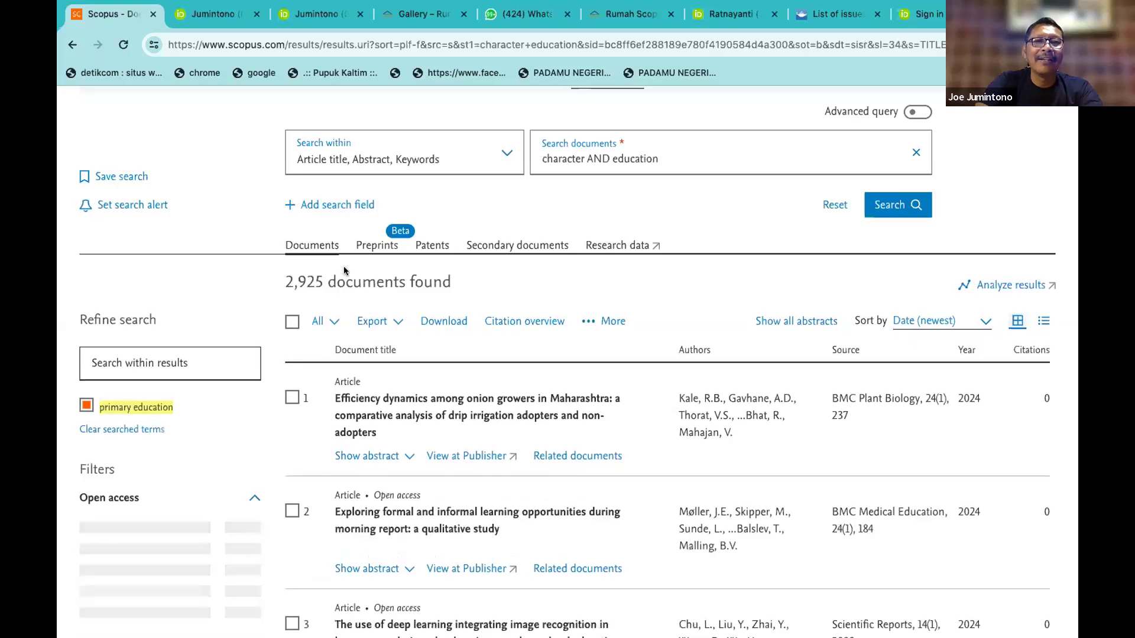
double_click(309, 282)
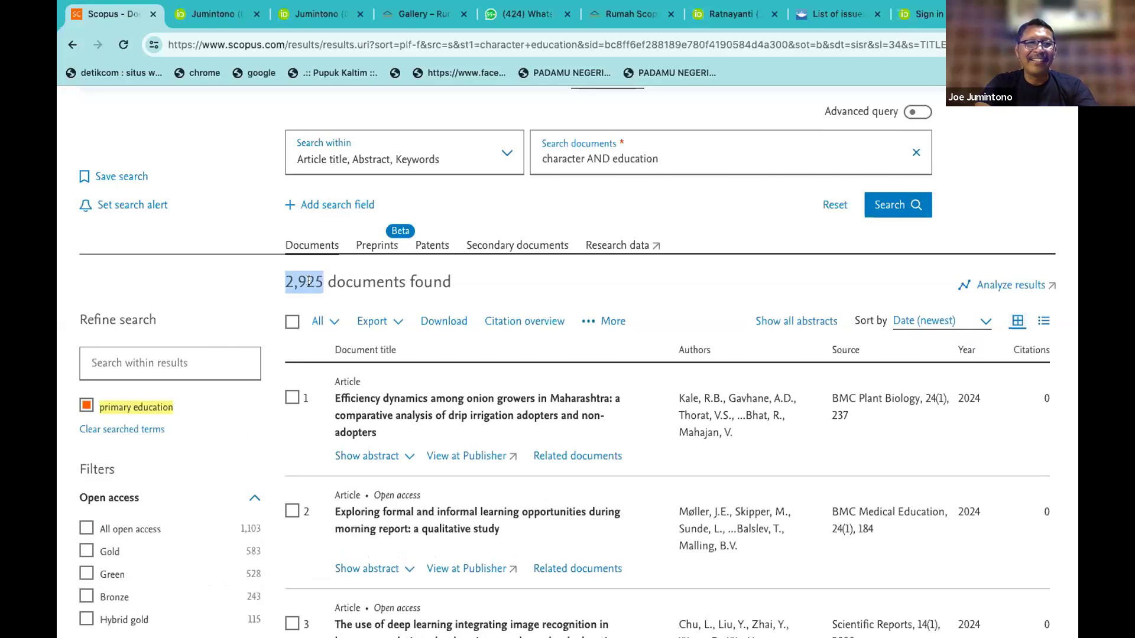